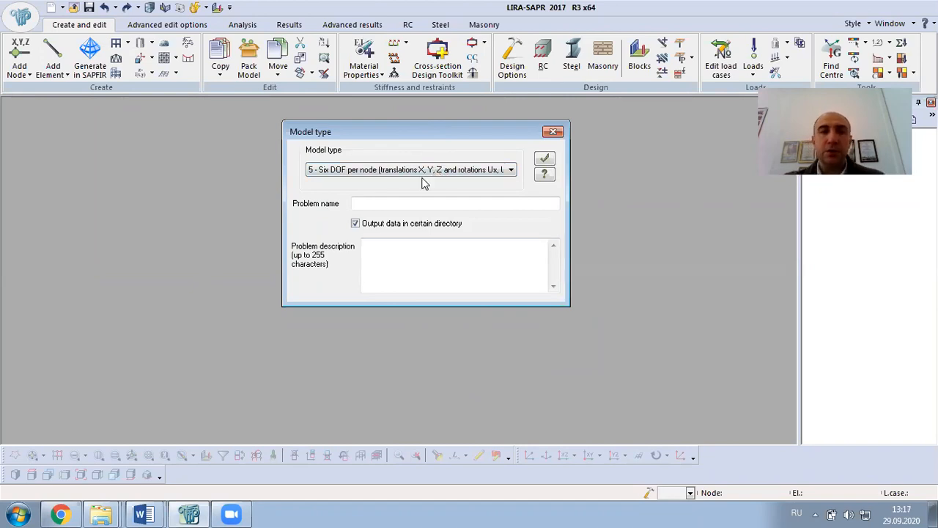
left_click(391, 203)
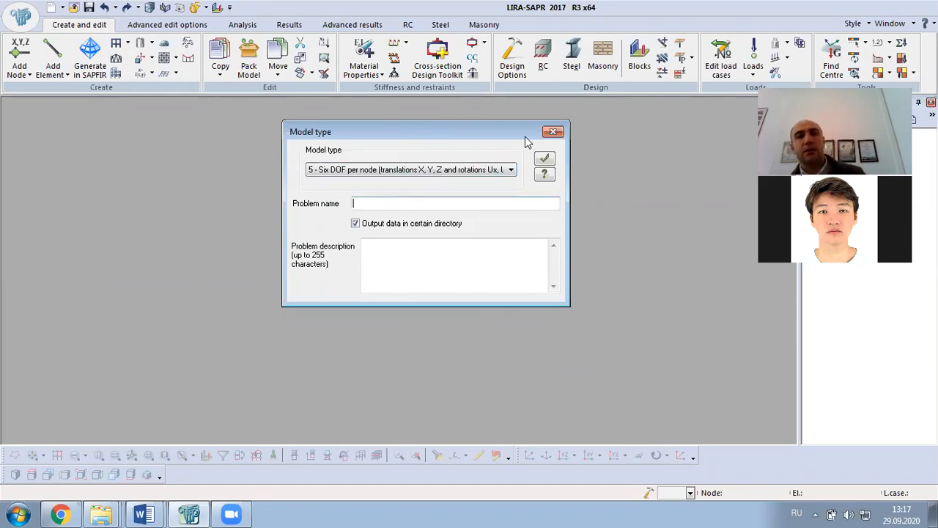
key("Escape")
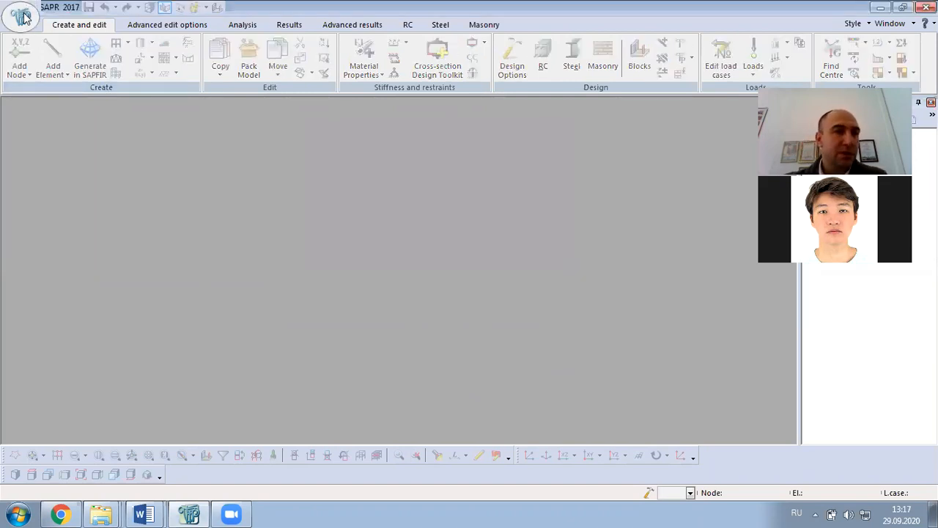
left_click(20, 16)
mouse_move(54, 58)
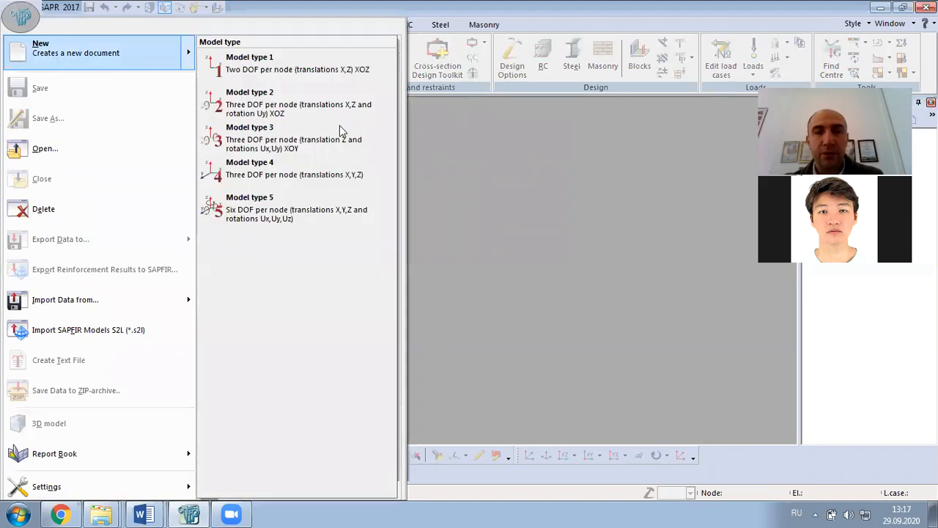
left_click(433, 151)
Start a new Model type 5 document with six DOF per node and enter the problem name "monolithic building"
left_click(20, 16)
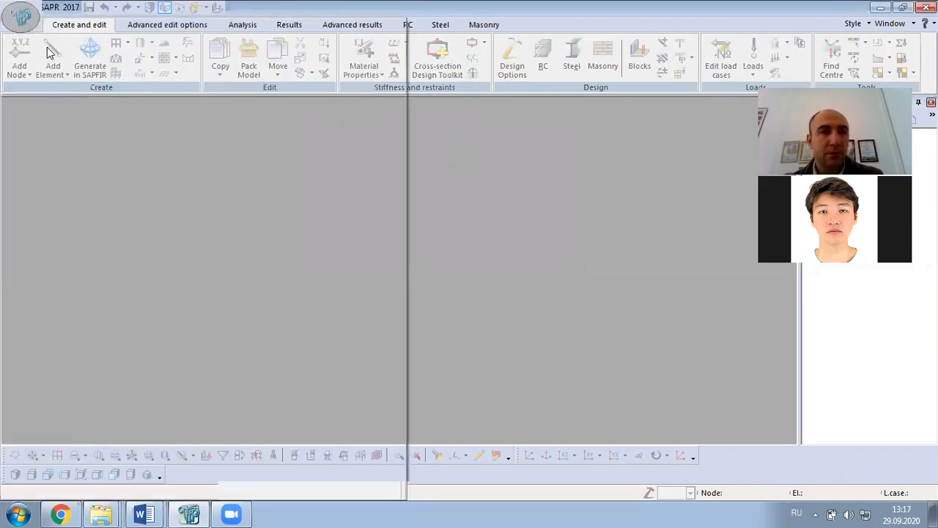
mouse_move(79, 55)
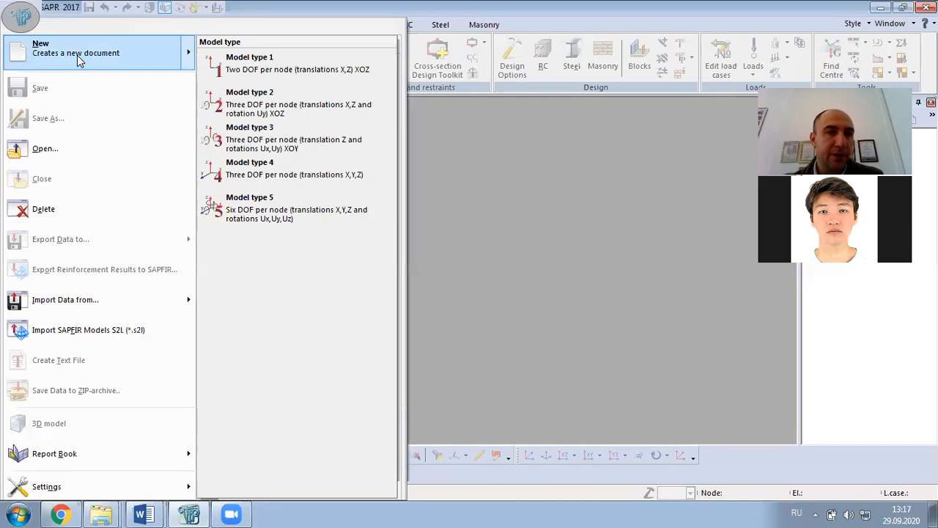
left_click(255, 211)
type("monolithic building")
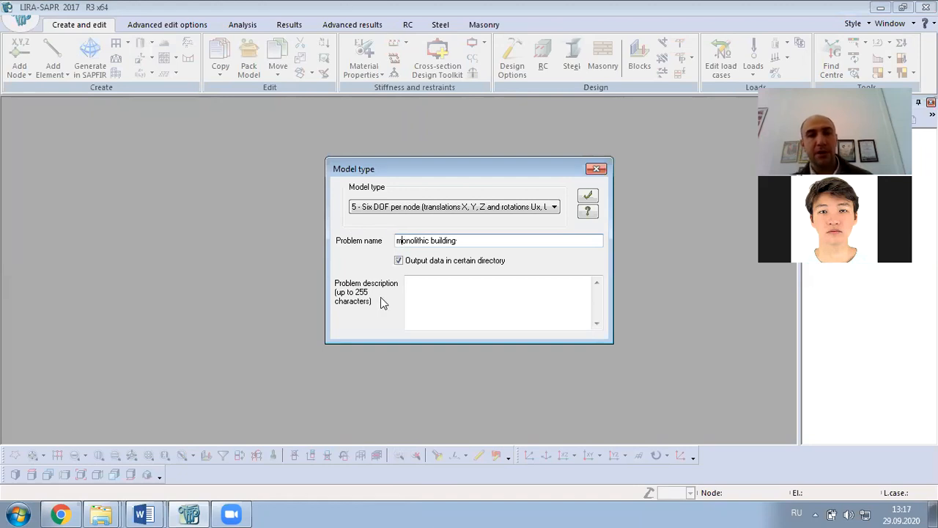
Capitalise the first letter of the problem name so it reads "Monolithic building" and create the model
key("Home")
key("Delete")
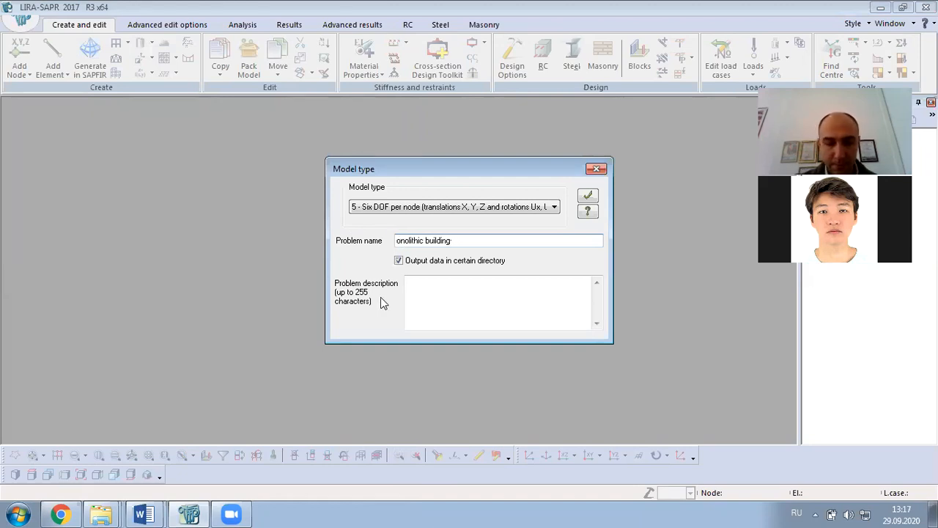
key("alt+shift")
type("MM")
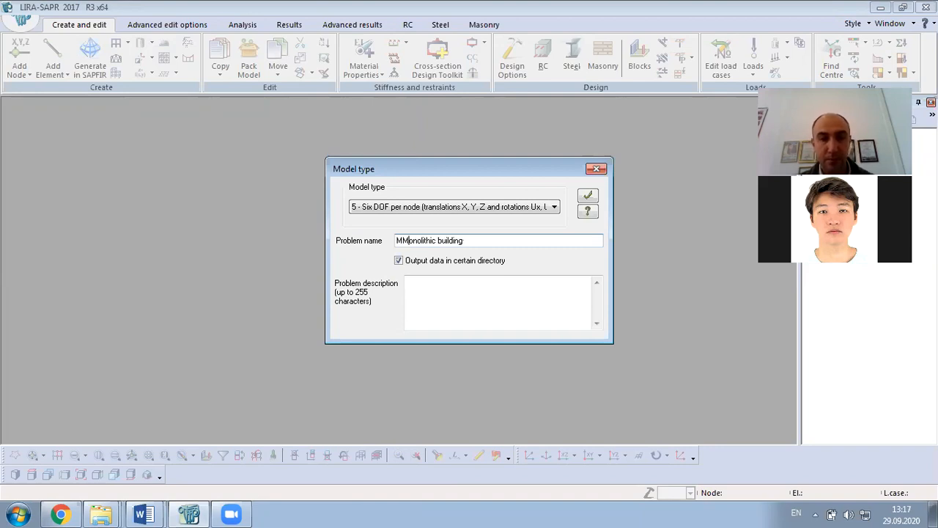
key("BackSpace")
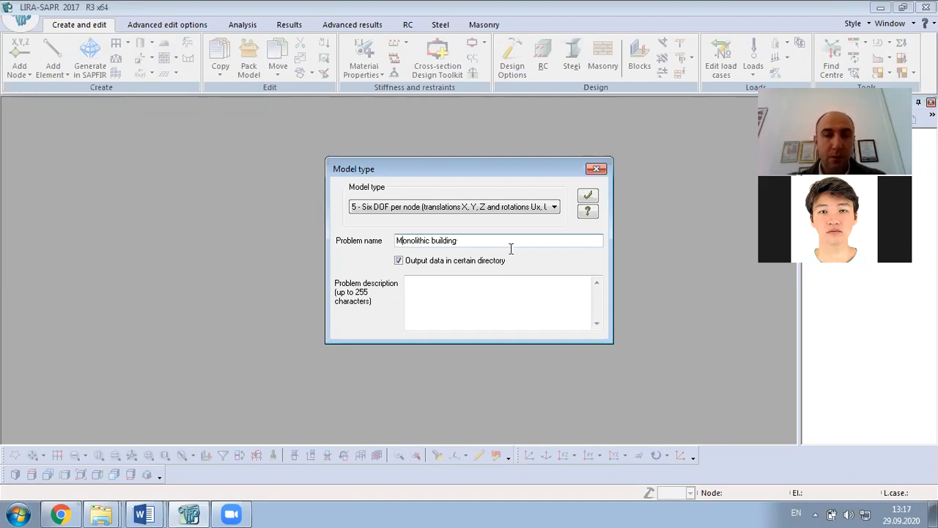
left_click(590, 200)
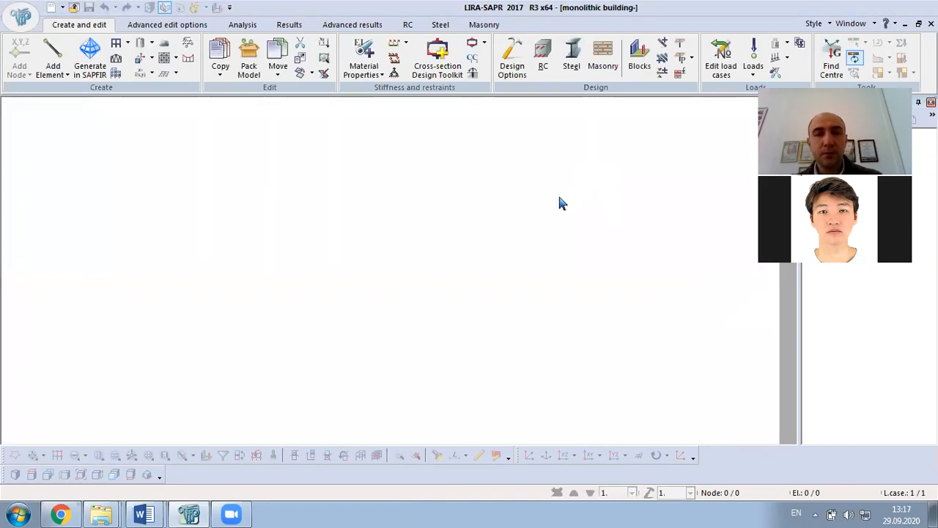
Switch to the Word assignment "Задание №1 Расчет железобетонного здания (5)" and read from its title page to the first data table
left_click(149, 513)
left_click(151, 462)
scroll(419, 261, "up", 10)
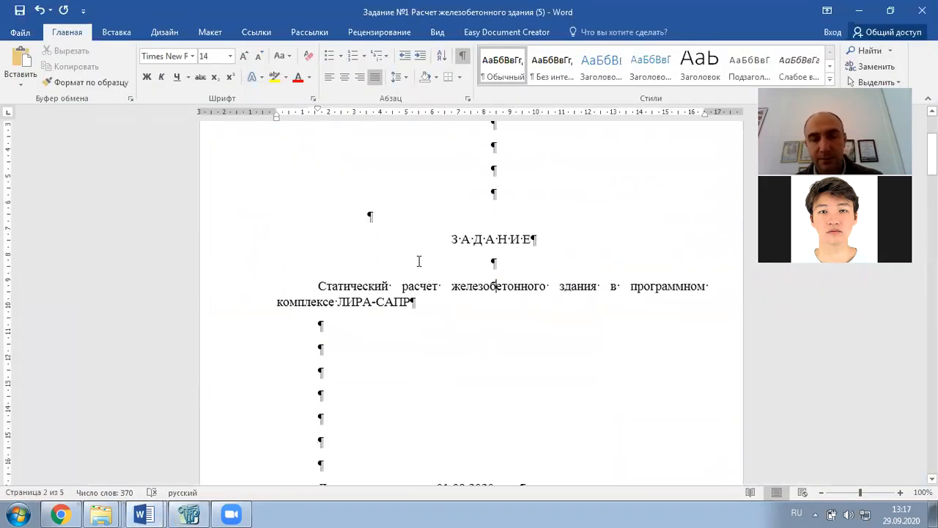
left_click(496, 280)
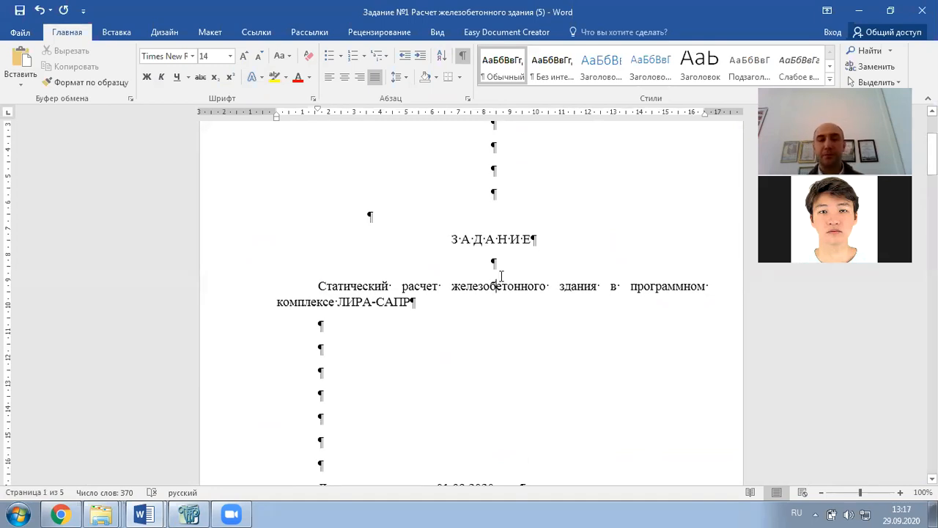
scroll(513, 275, "down", 2)
scroll(519, 274, "up", 2)
scroll(520, 273, "down", 6)
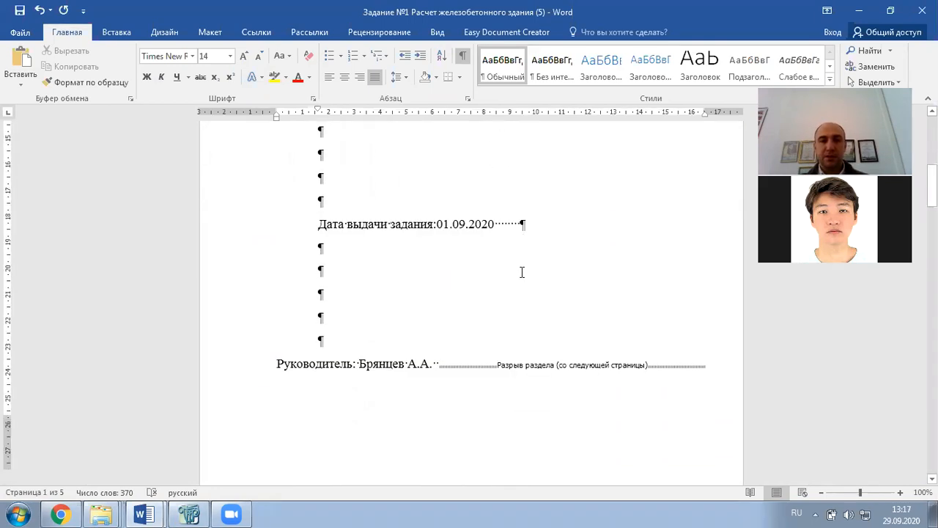
scroll(522, 271, "down", 6)
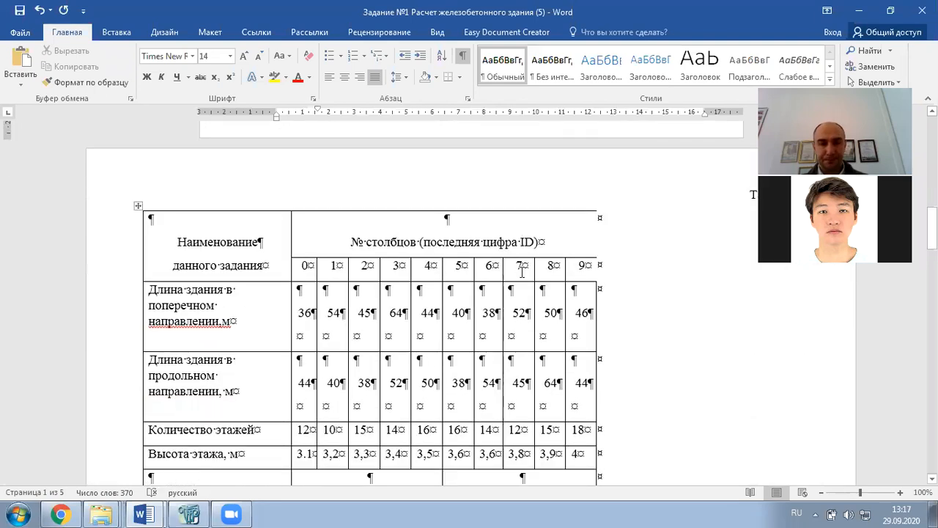
Examine the first table's rows for transverse and longitudinal building length, number of storeys, storey height and monolithic slab thickness
scroll(521, 272, "down", 2)
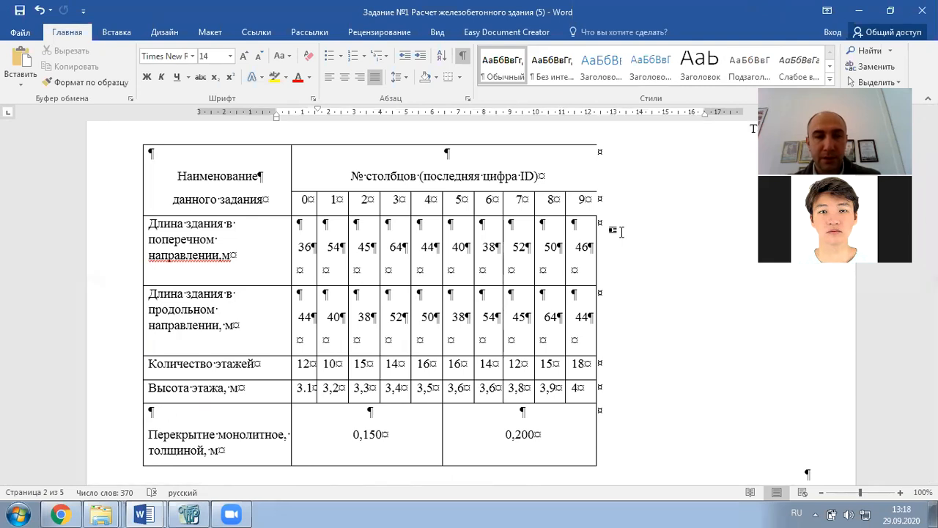
scroll(621, 232, "up", 4)
scroll(619, 234, "down", 4)
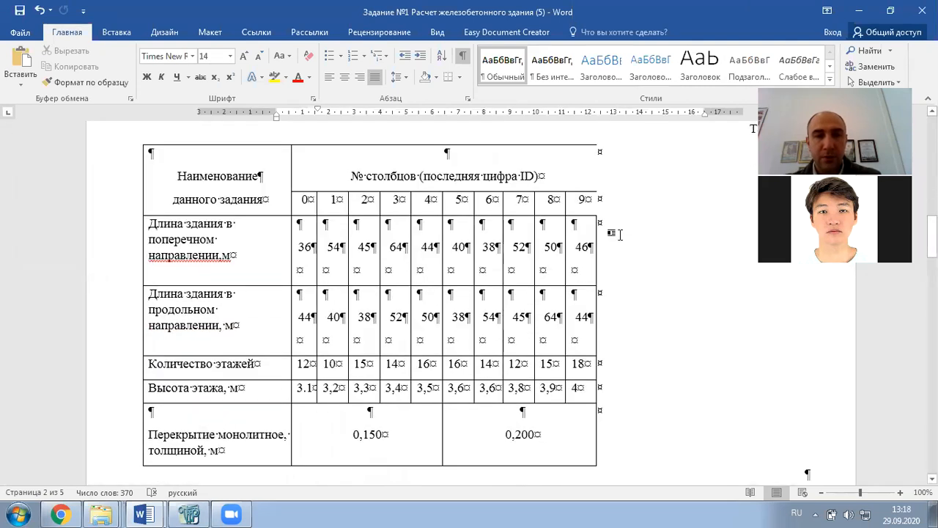
scroll(619, 235, "up", 4)
scroll(619, 234, "down", 2)
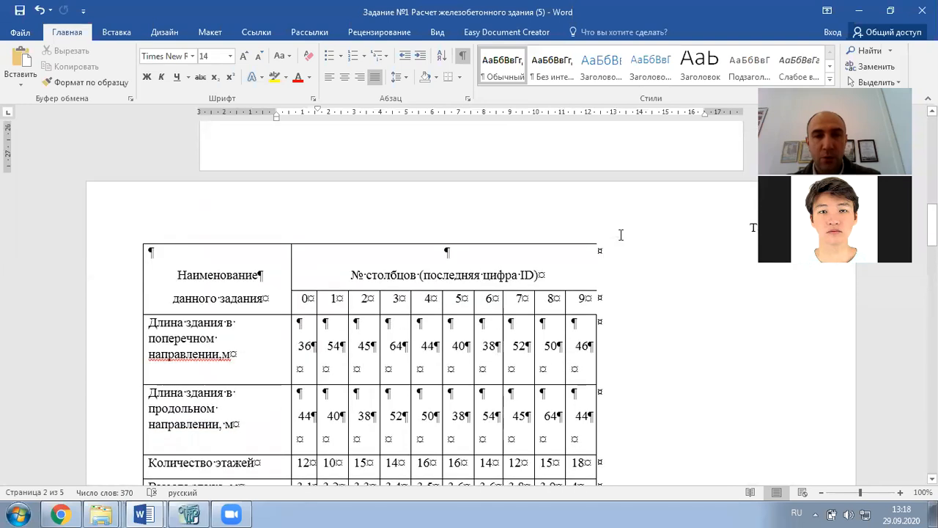
scroll(619, 234, "down", 2)
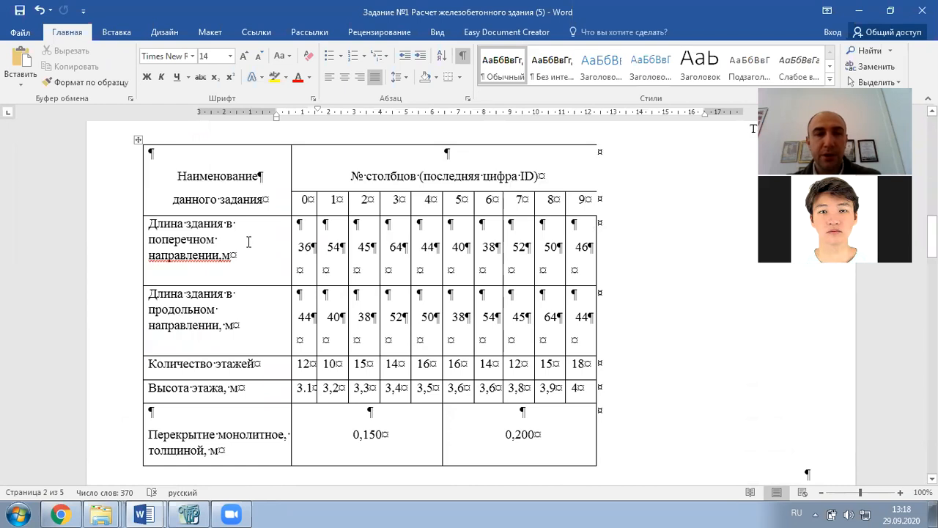
scroll(248, 242, "down", 1)
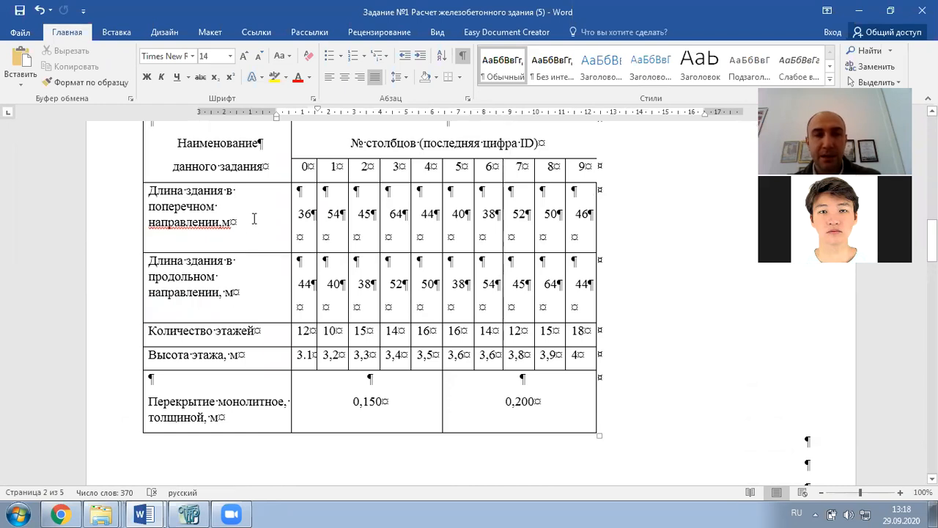
left_click_drag(148, 192, 233, 223)
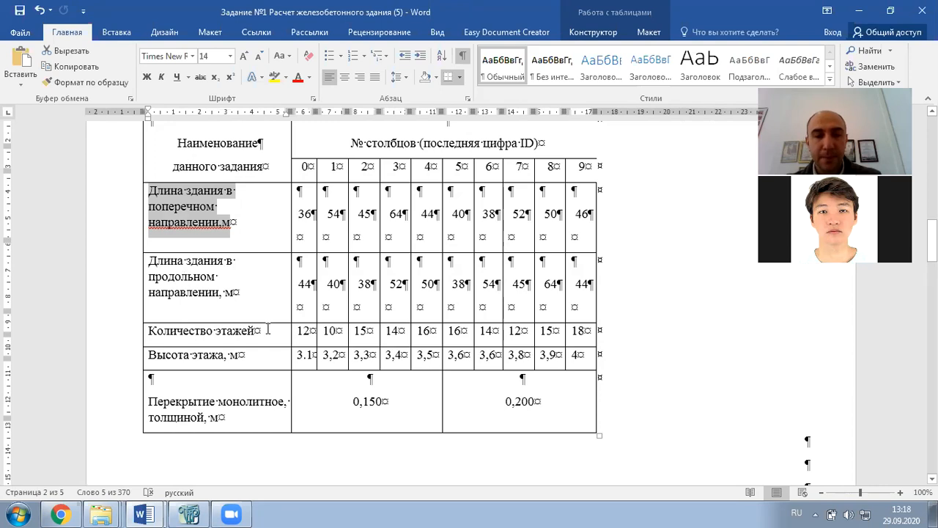
left_click_drag(241, 357, 187, 357)
scroll(193, 395, "down", 2)
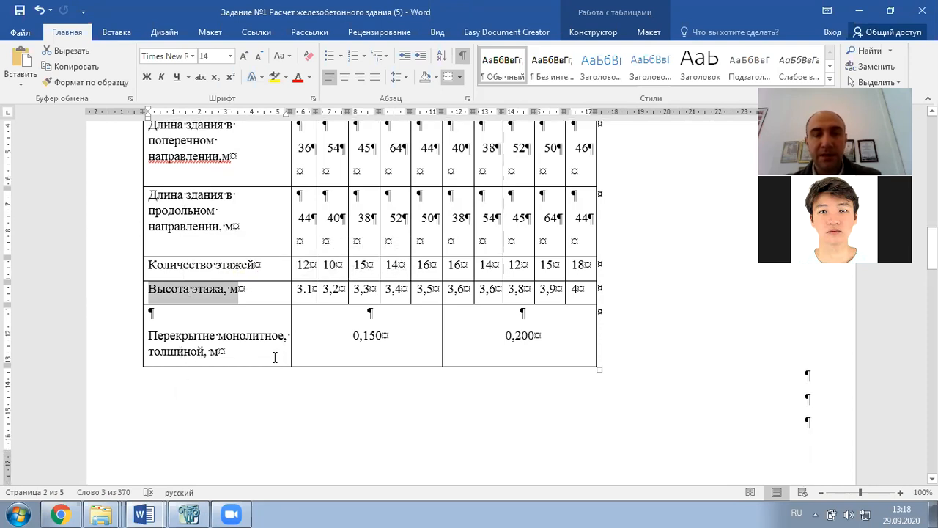
Highlight column 1 of the building dimensions table in yellow, from the column number to the storey height
scroll(336, 314, "up", 3)
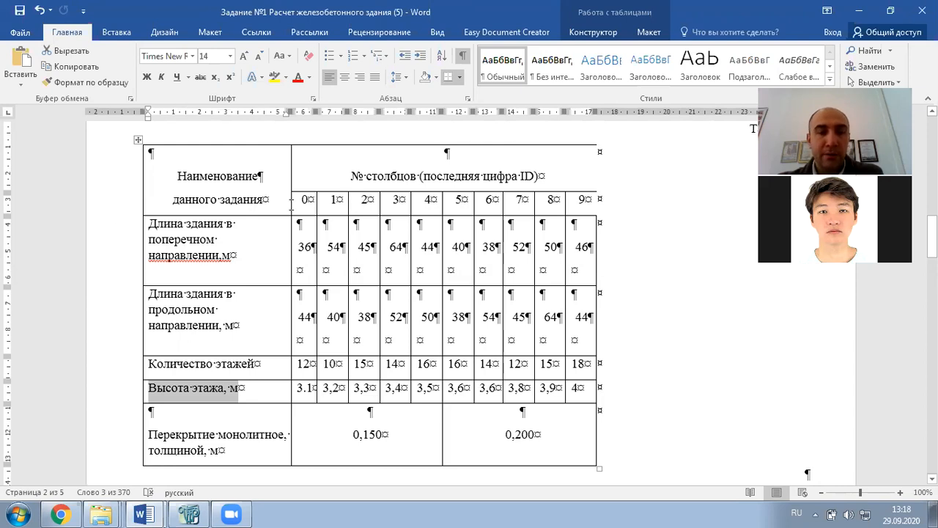
left_click_drag(333, 203, 331, 391)
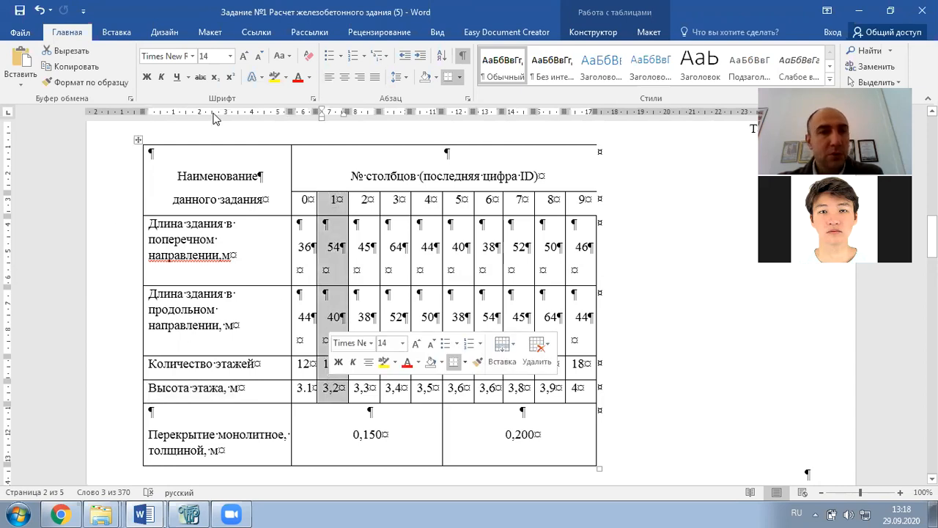
left_click(274, 77)
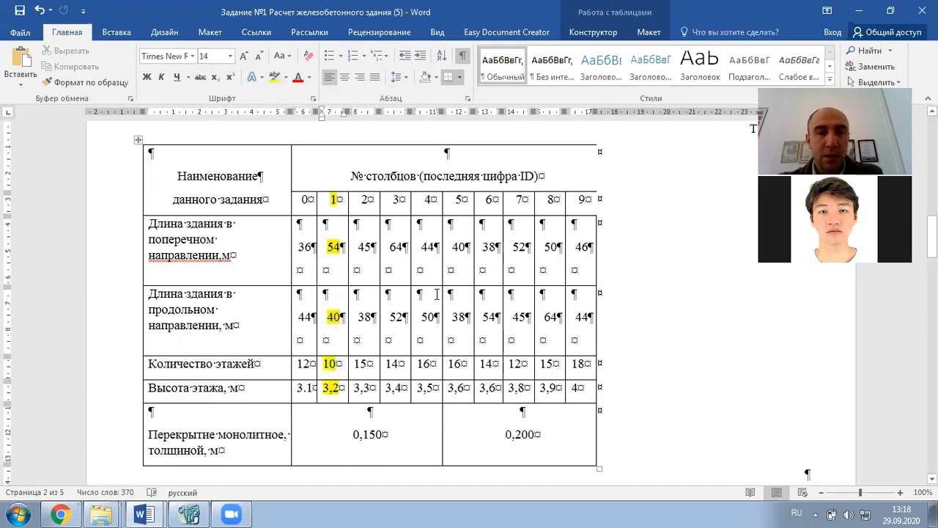
Highlight column 1 of the second table in yellow, covering the column size, beam size and concrete grade
scroll(437, 289, "down", 10)
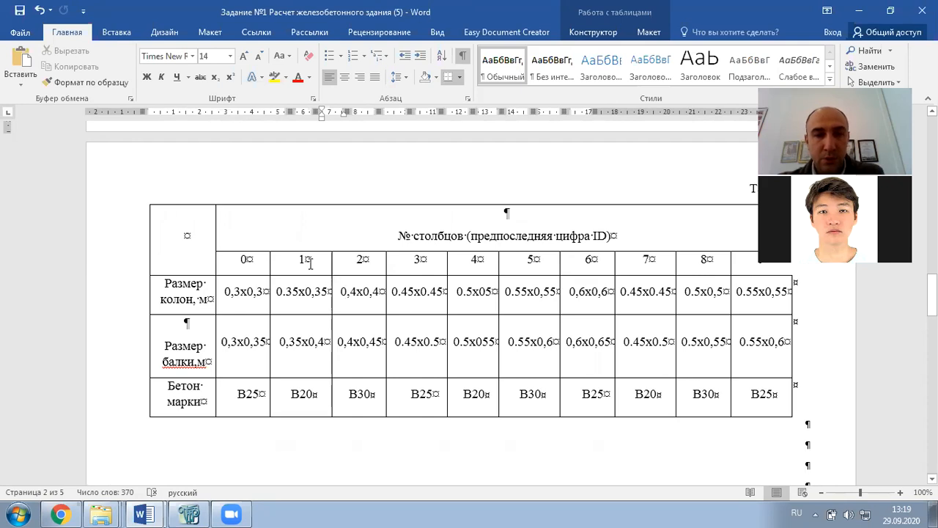
left_click_drag(303, 259, 303, 396)
left_click(274, 77)
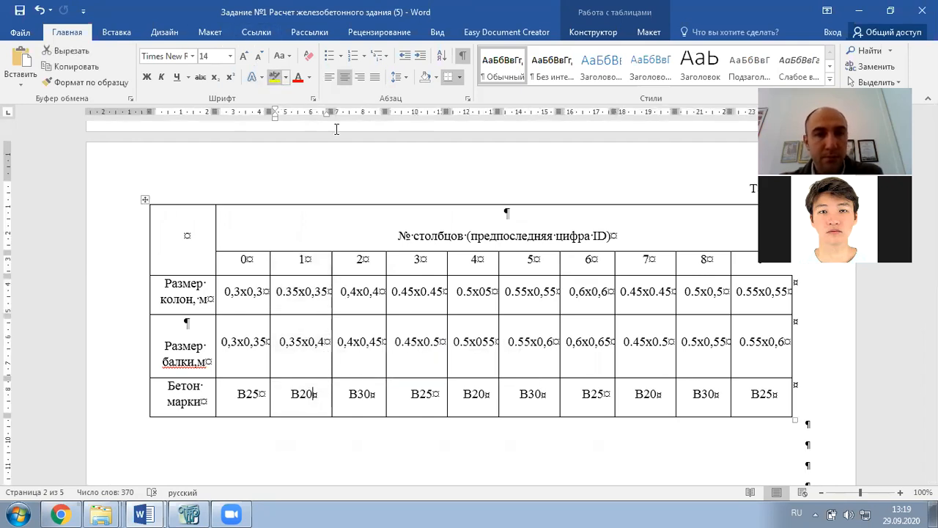
Highlight the "Т.Ф" column of the third table in yellow, covering wall thickness, foundation slab thickness and window size
scroll(354, 170, "down", 10)
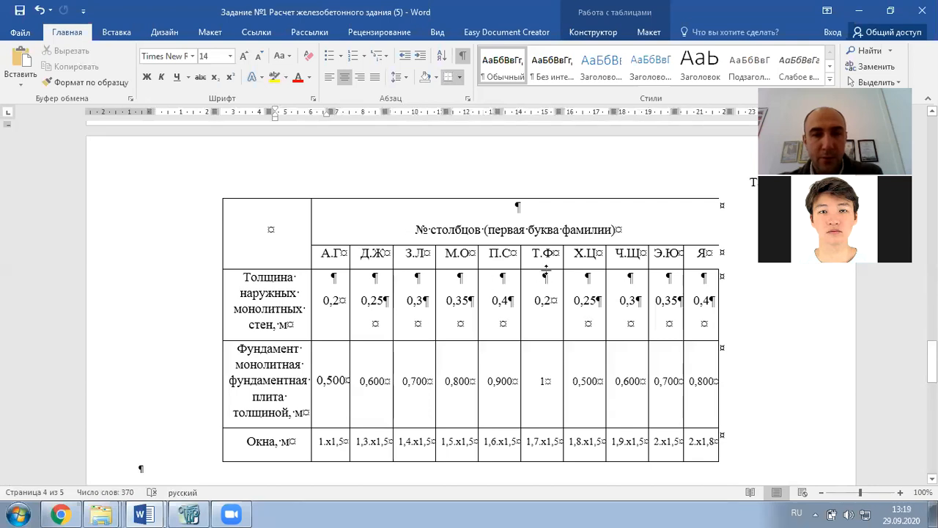
left_click_drag(546, 253, 537, 441)
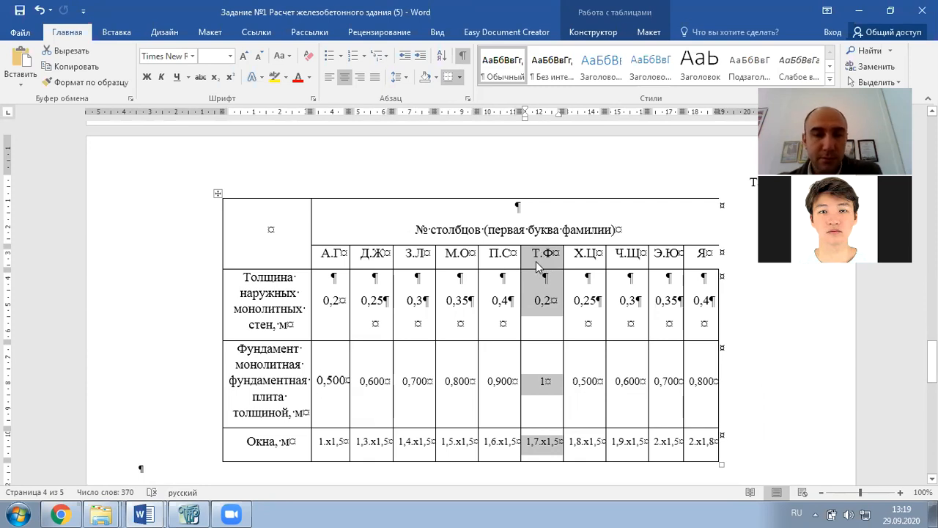
left_click(273, 77)
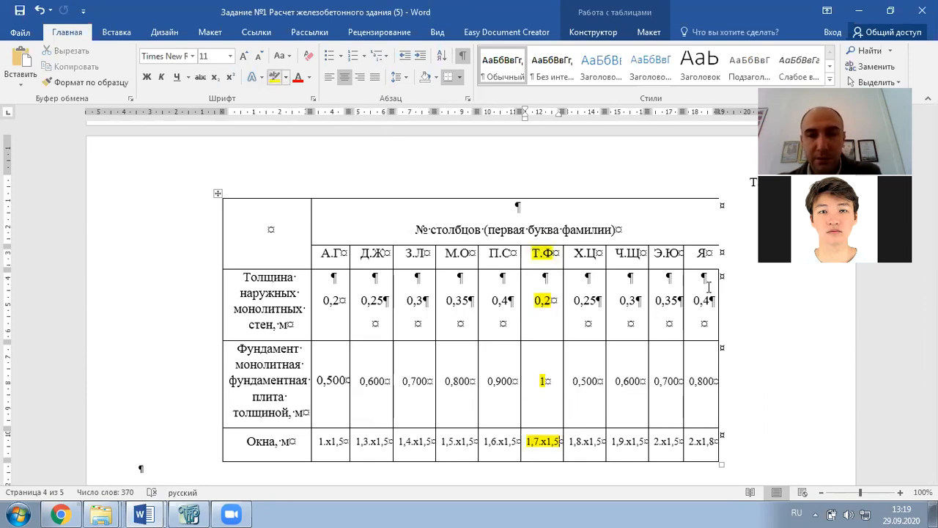
Review the highlighted "Т.Ф" column of the third table and the "Окна, м" row for the window size
scroll(615, 251, "down", 2)
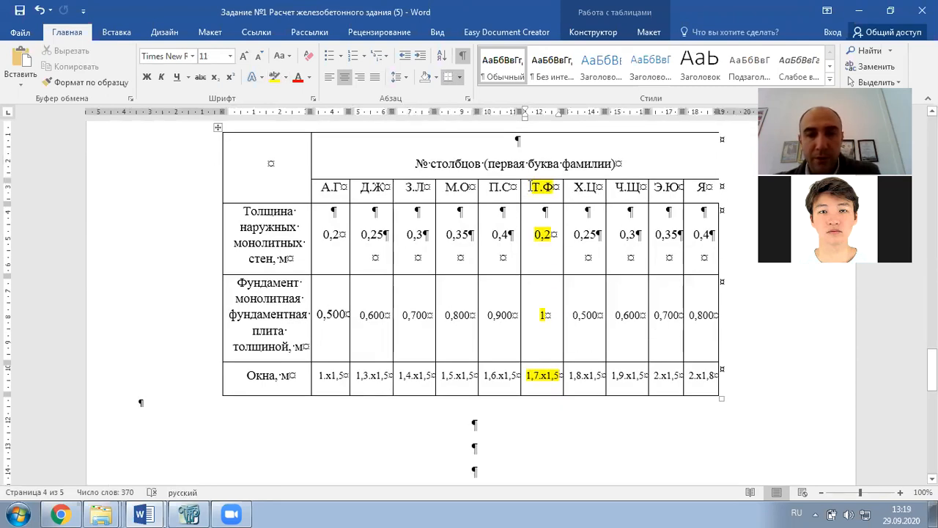
left_click_drag(545, 189, 534, 392)
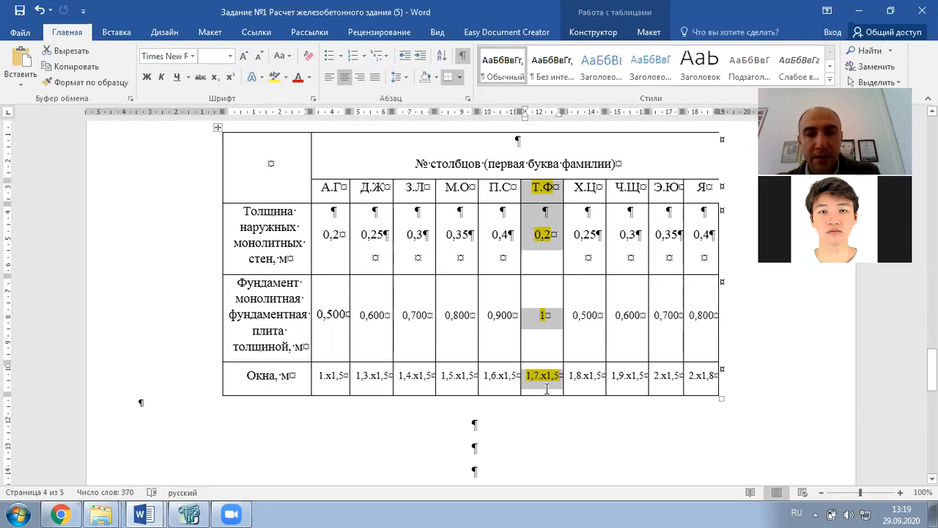
scroll(546, 388, "down", 2)
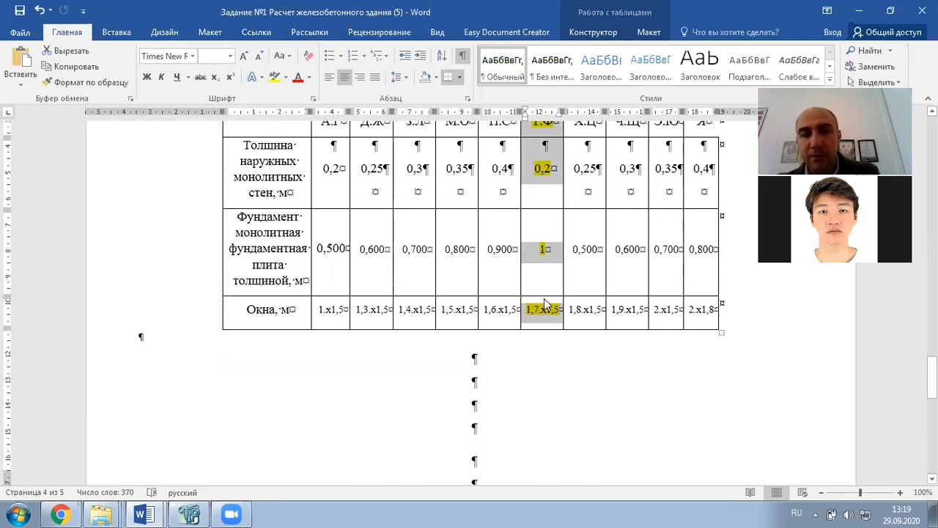
left_click_drag(292, 309, 247, 309)
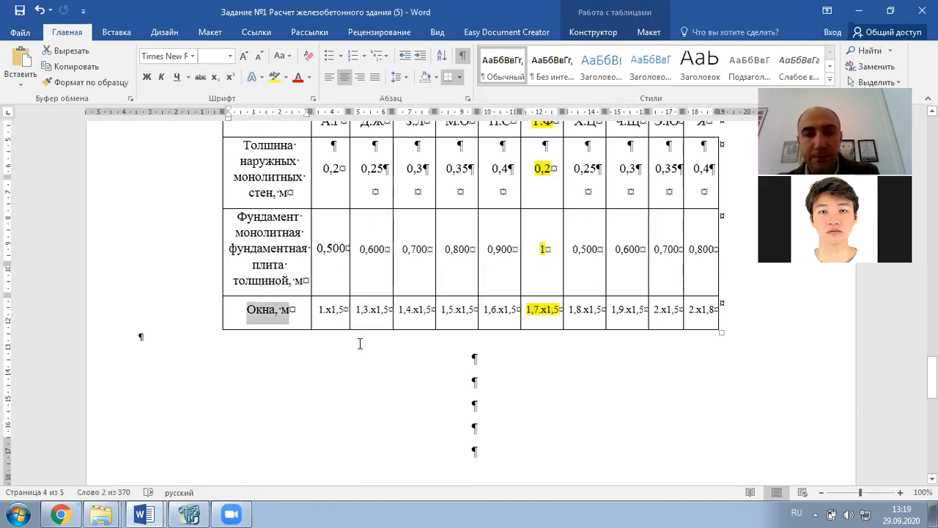
Highlight column 1 of the loads table (Таблица 4) in yellow, from the column number to the seismic load row
scroll(360, 343, "down", 3)
scroll(360, 339, "down", 8)
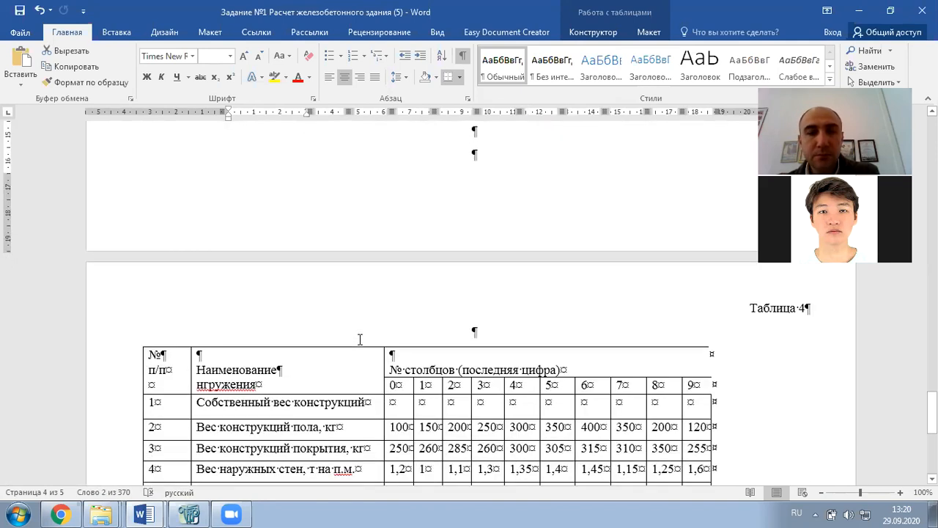
scroll(360, 337, "down", 4)
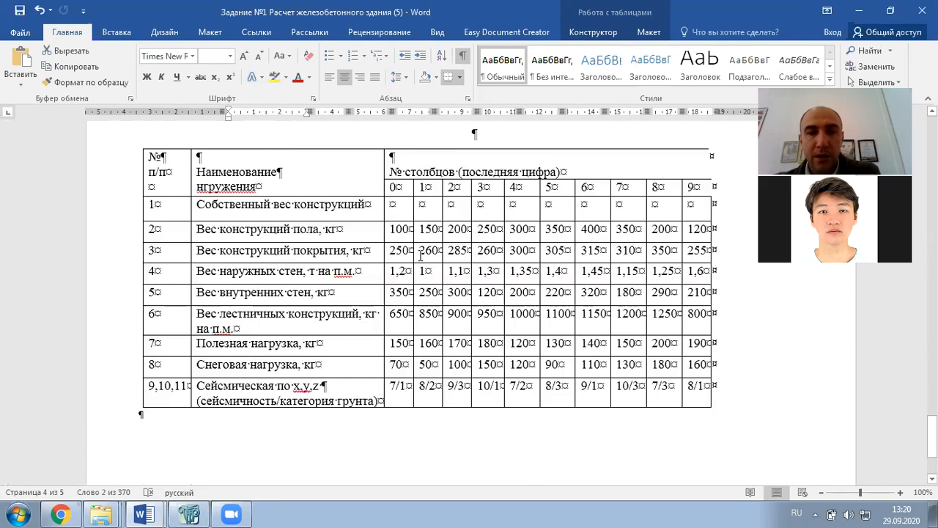
left_click(421, 252)
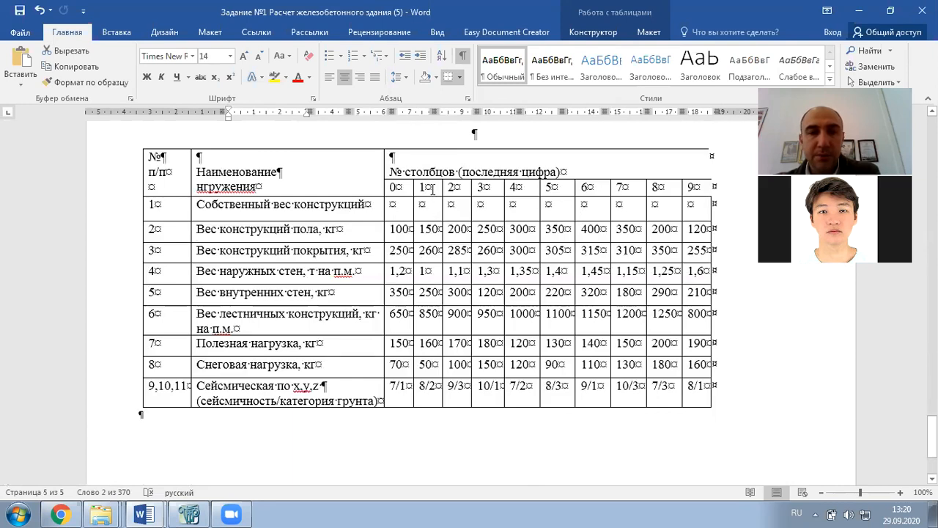
left_click_drag(427, 188, 425, 392)
left_click(274, 77)
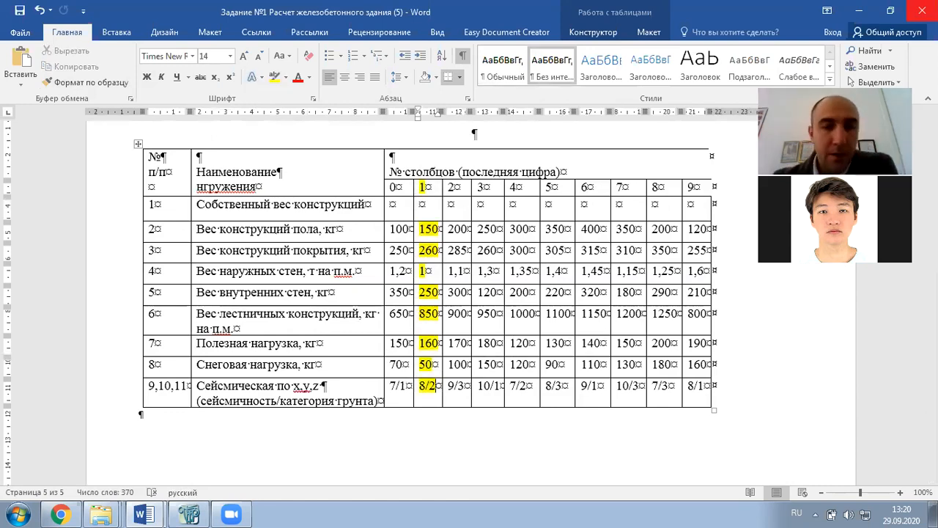
Look up the transverse building length in column 1 of the dimensions table, and open the 3D frame generator in LIRA-SAPR
scroll(424, 320, "down", 5)
scroll(424, 320, "up", 10)
scroll(352, 396, "down", 3)
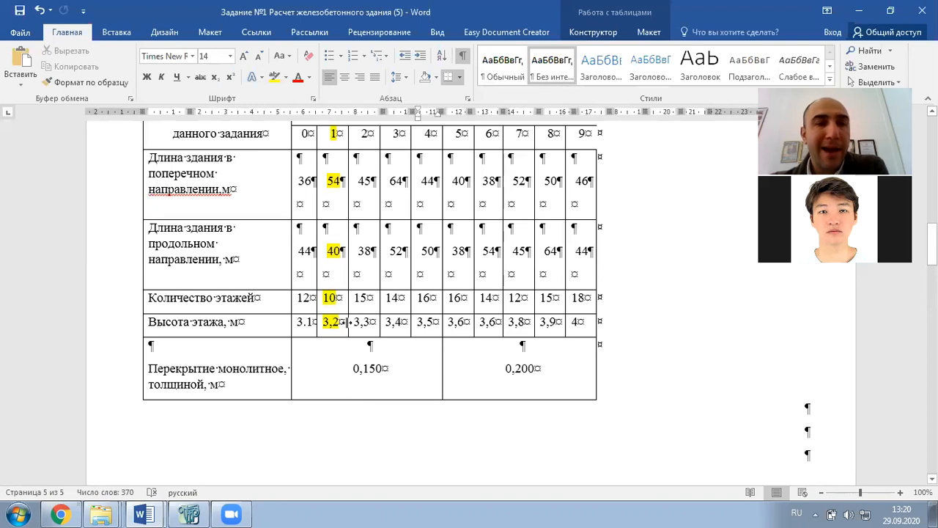
double_click(333, 180)
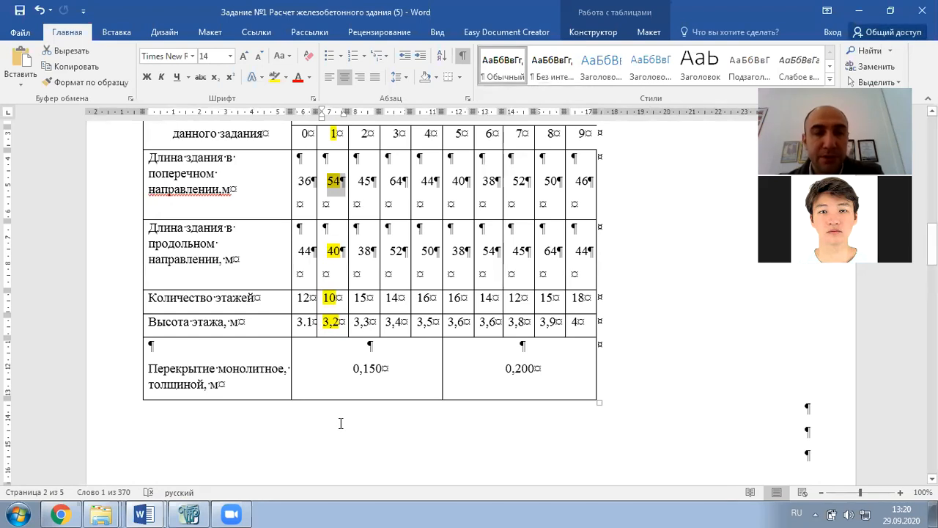
left_click(196, 513)
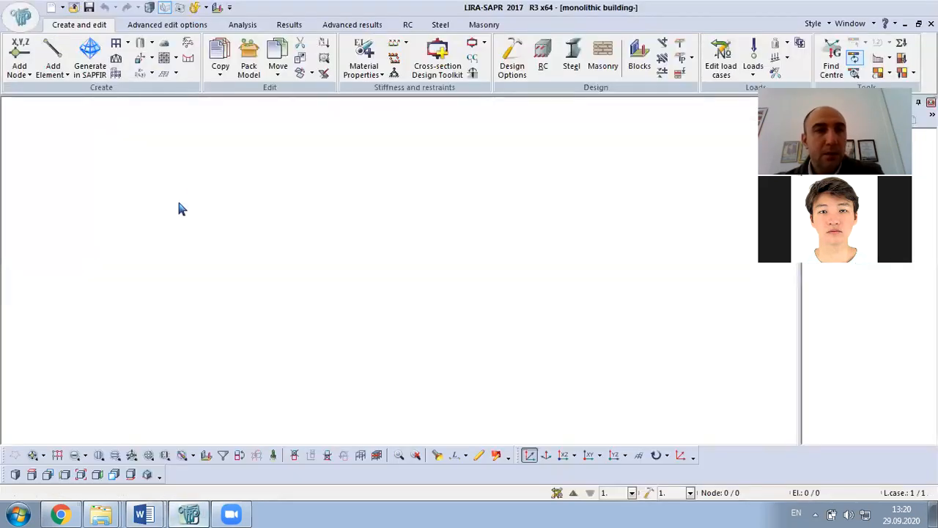
left_click(120, 79)
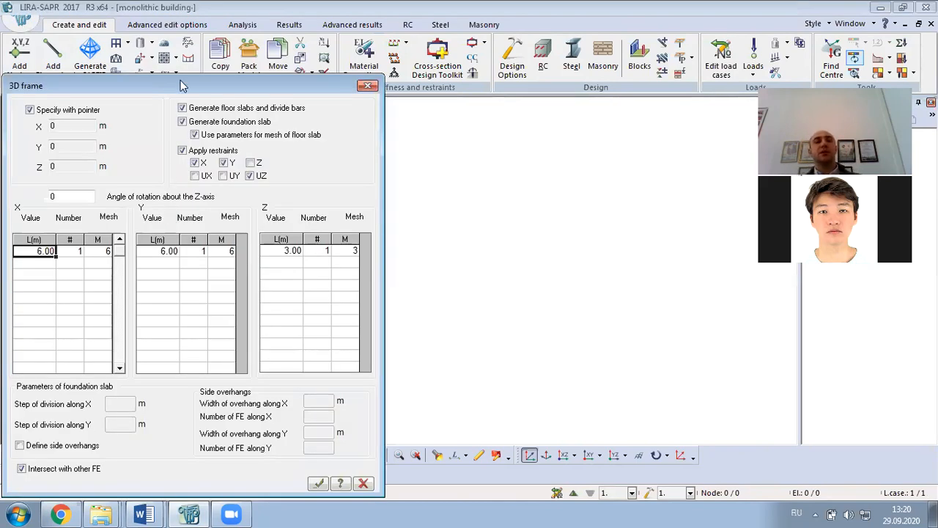
left_click_drag(184, 85, 410, 35)
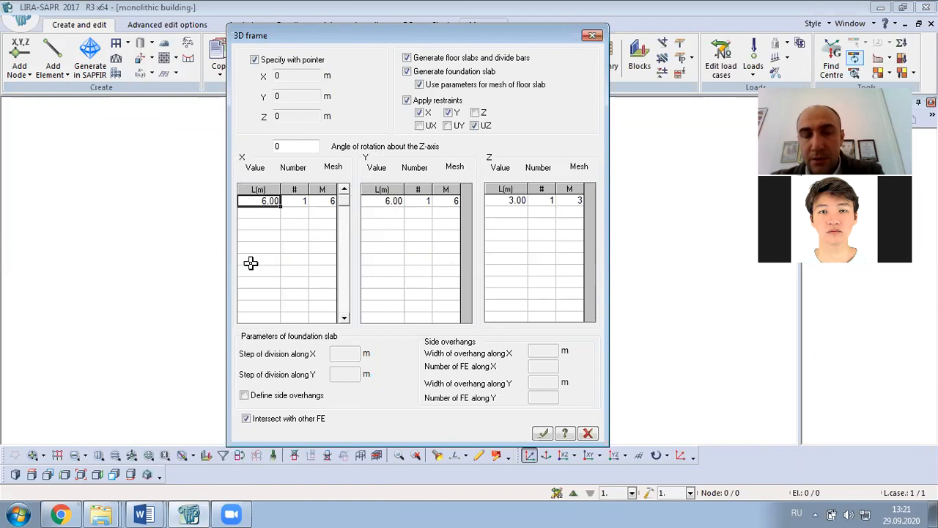
Set the number of 6 m spans along X to 9 in the 3D frame parameters
left_click(268, 211)
left_click(270, 203)
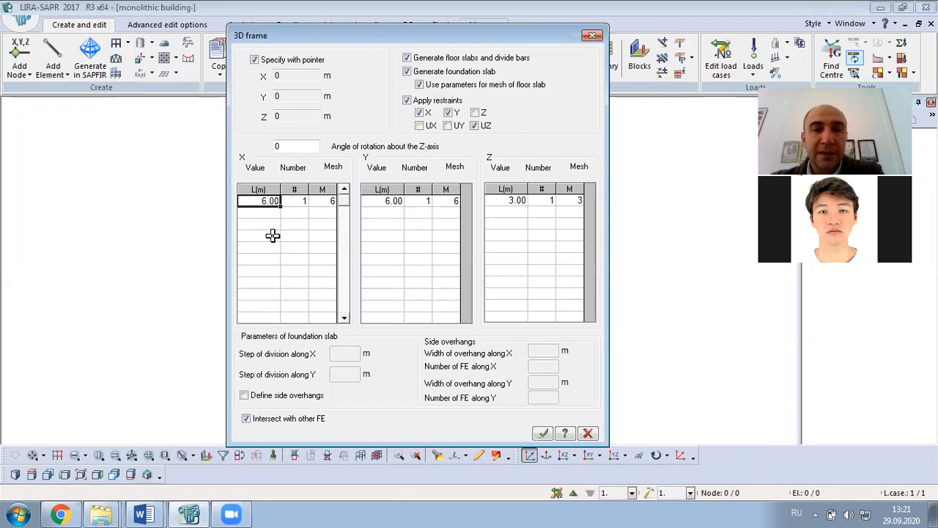
left_click(329, 197)
left_click(300, 199)
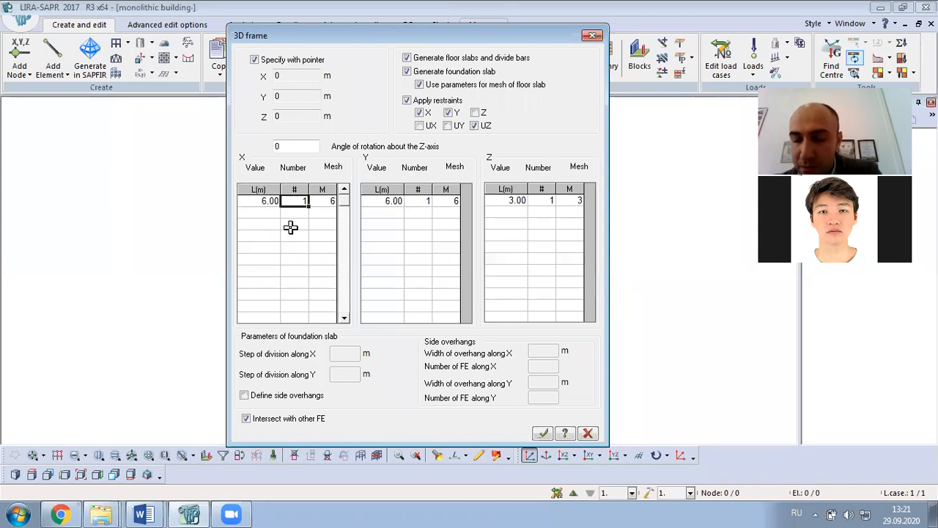
type("9")
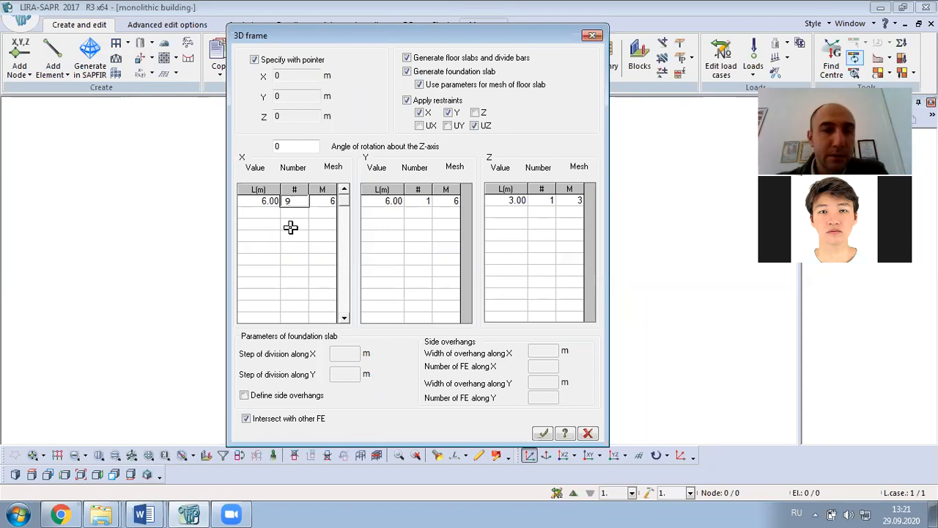
left_click(330, 200)
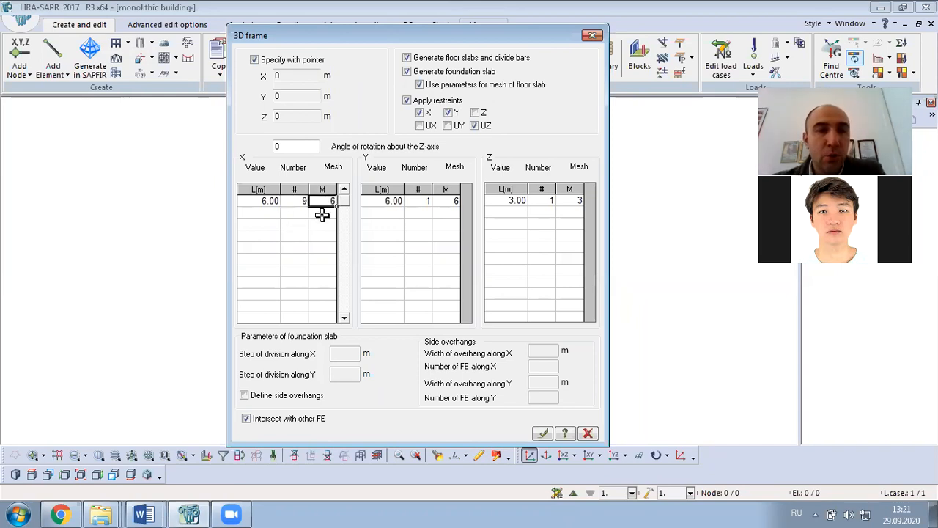
left_click(262, 201)
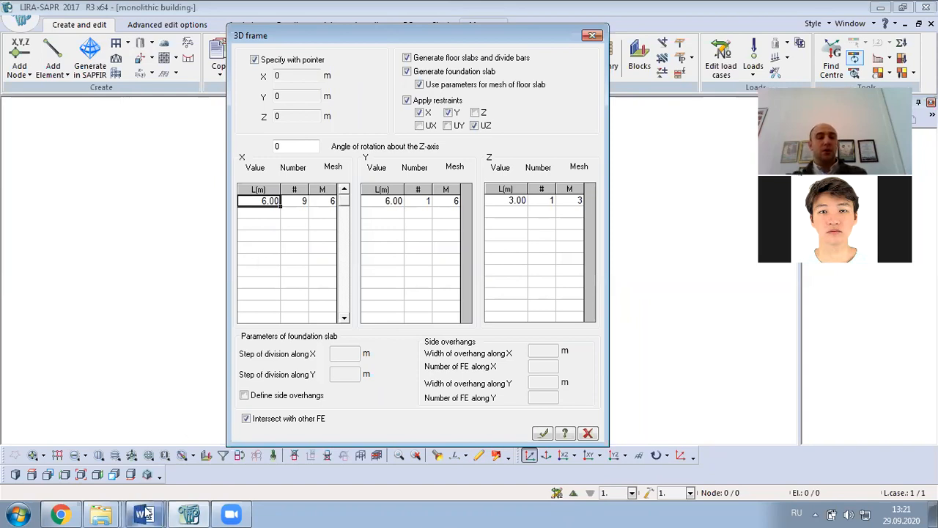
Check the longitudinal building length in the Word table and set the number of 6 m spans along Y to 6 in LIRA-SAPR
left_click(313, 510)
key("alt+Tab")
key("alt+Tab")
key("alt+Tab")
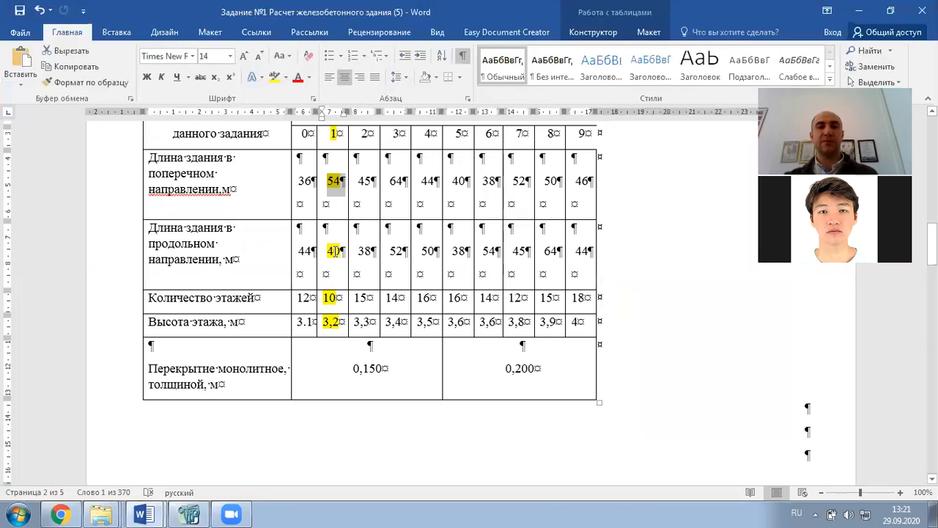
key("alt+Tab")
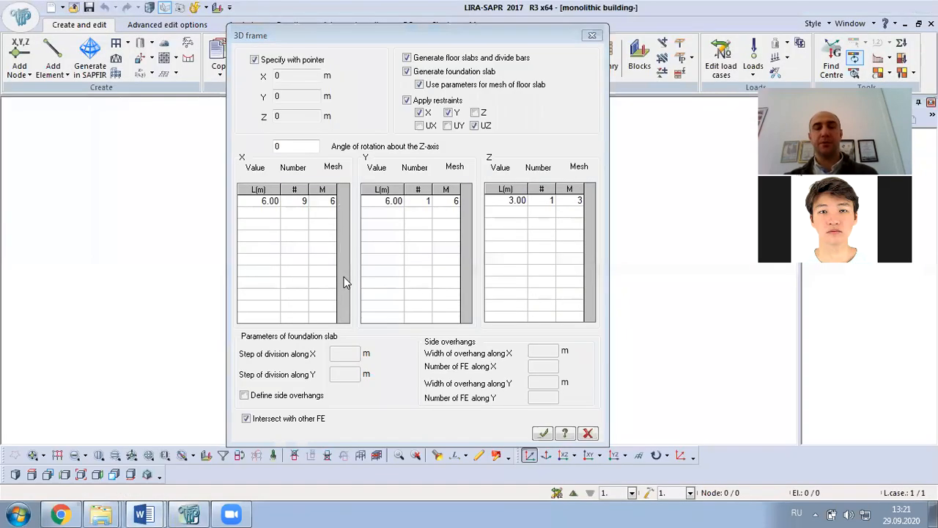
left_click(389, 204)
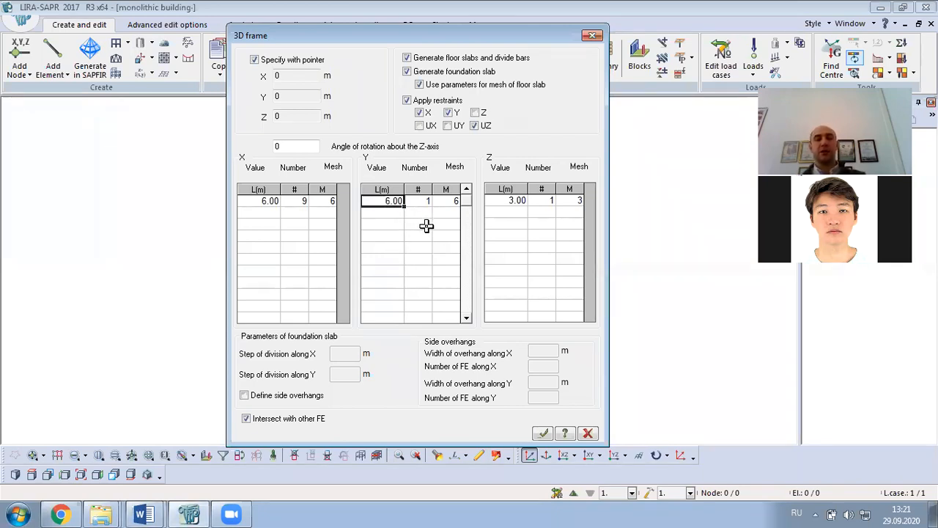
left_click(447, 202)
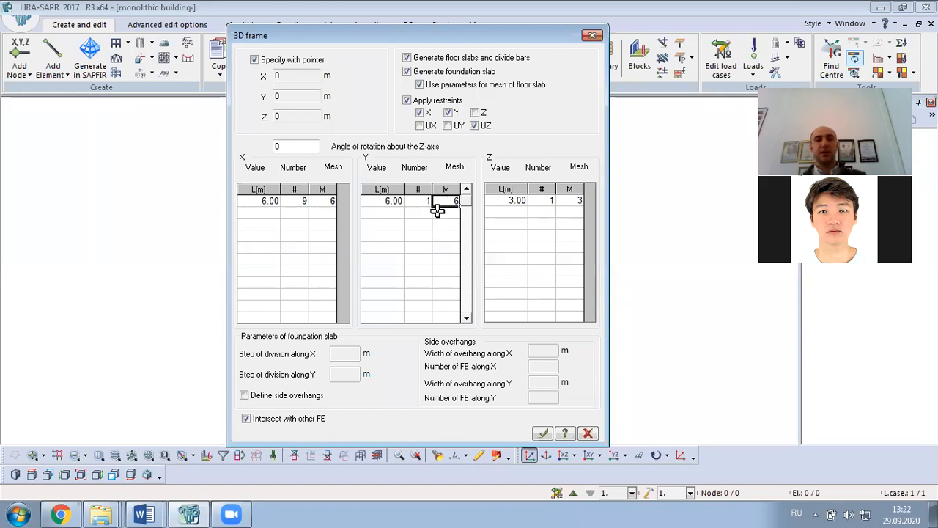
left_click(418, 190)
left_click(420, 196)
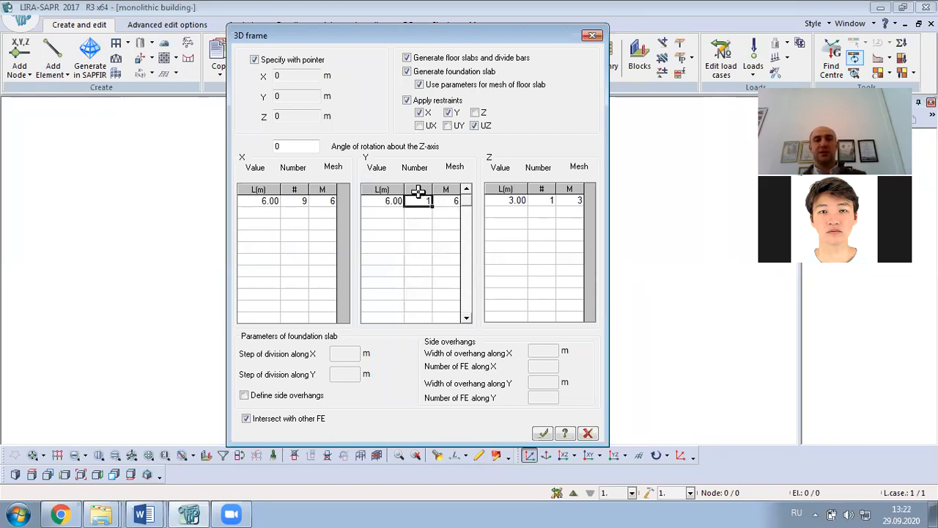
type("6")
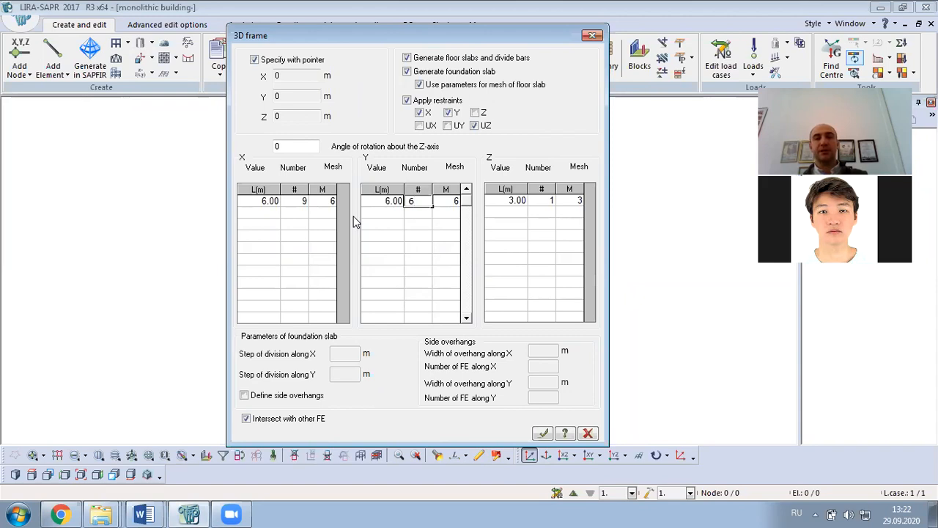
Add a second Y span row with a length of 4 m, a number of 1 and a mesh of 4
left_click(393, 214)
type("4")
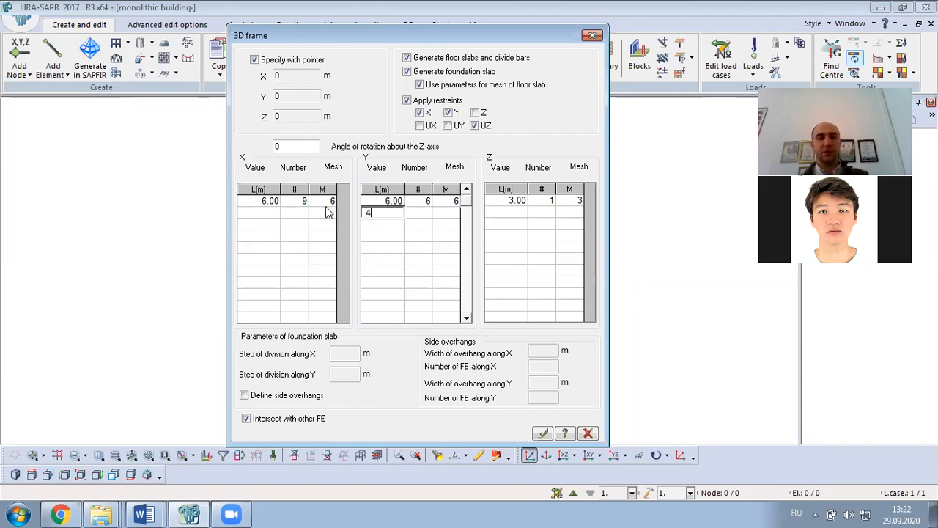
left_click(418, 212)
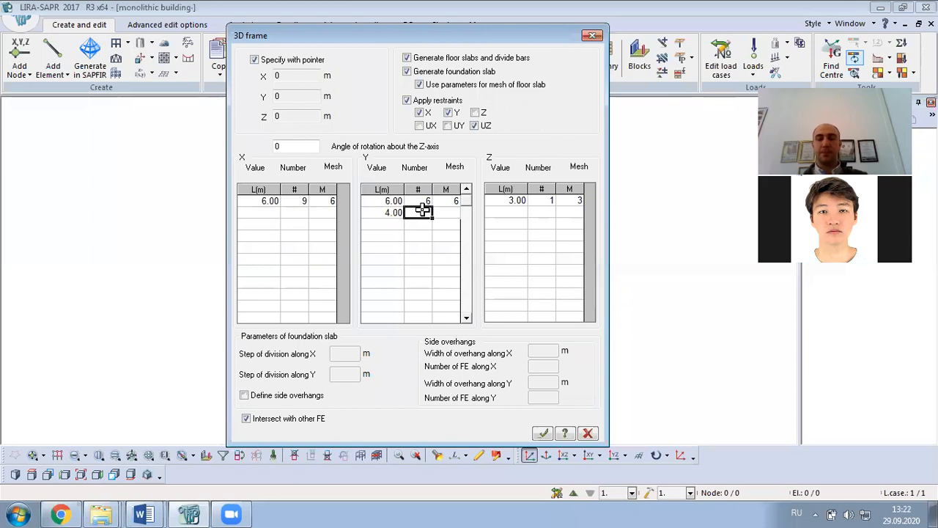
left_click(444, 214)
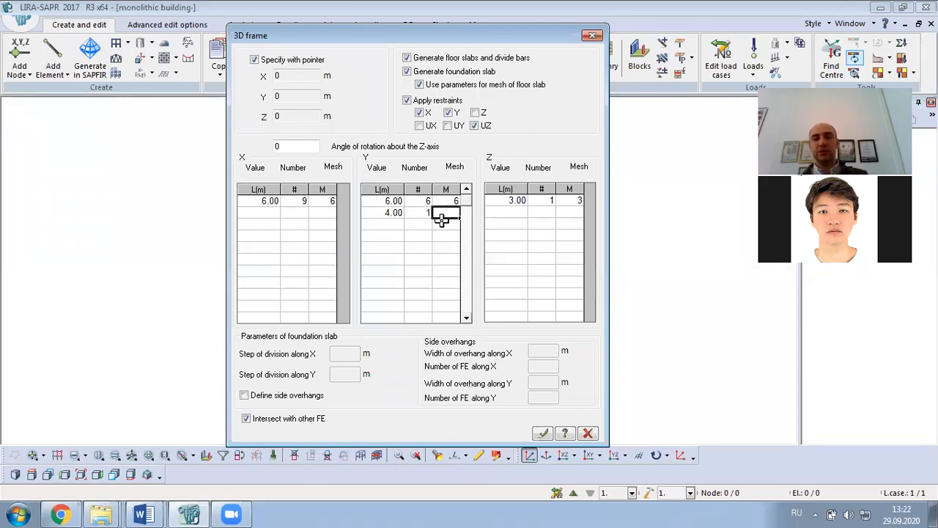
type("4")
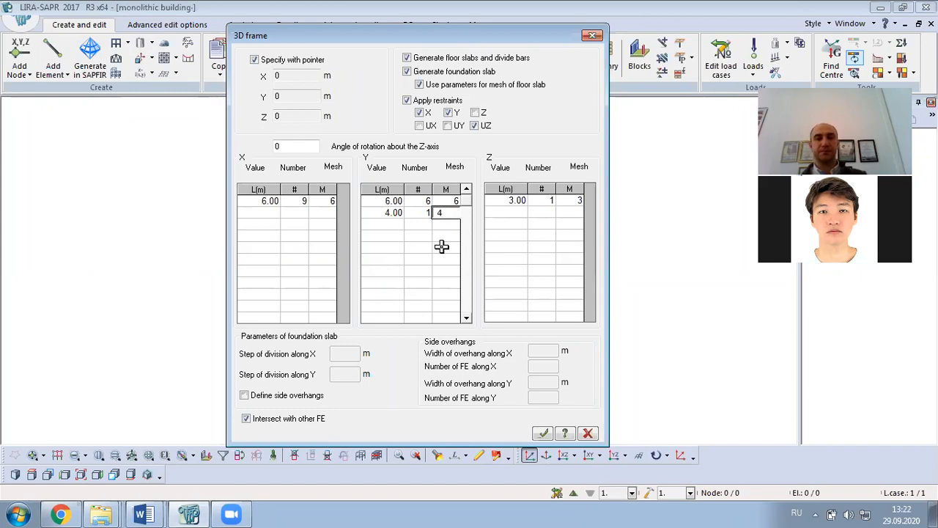
Define the storeys along Z with a height of 3.2 m and a number of 10
left_click(516, 199)
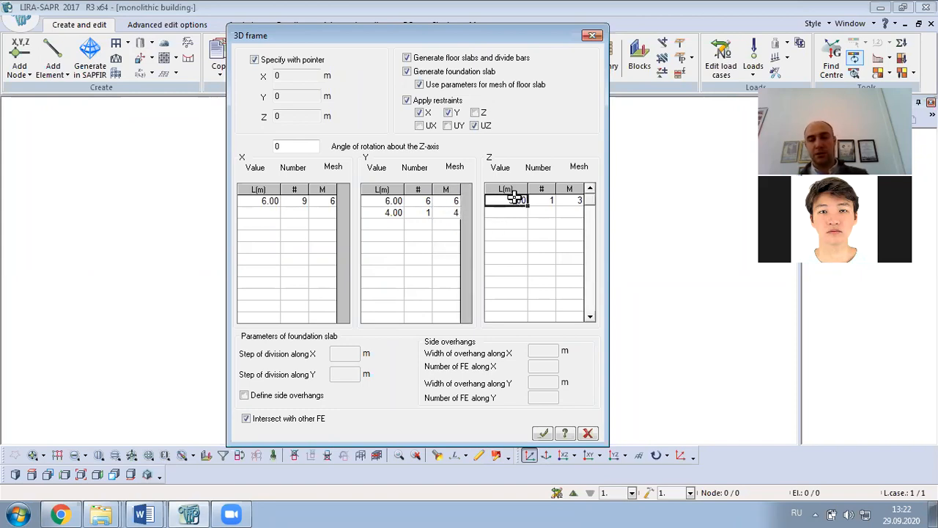
type("3")
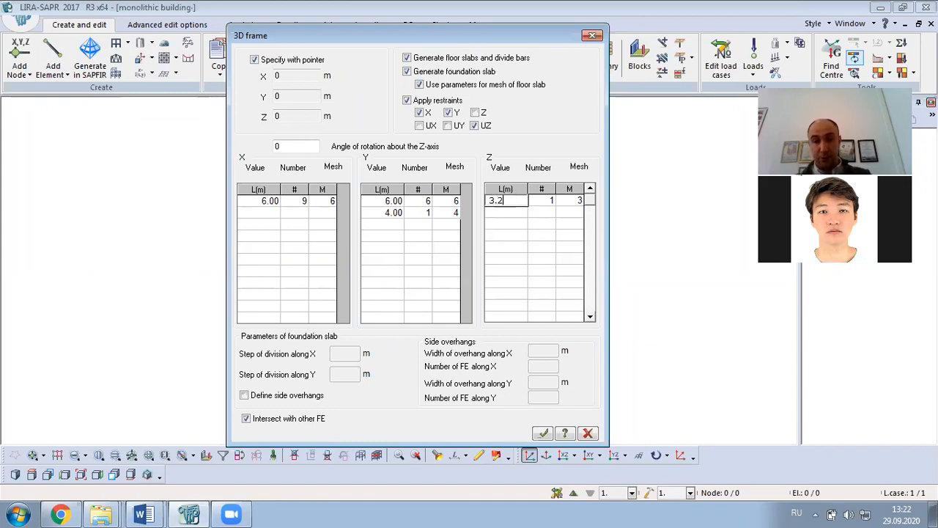
type(".2")
left_click(551, 201)
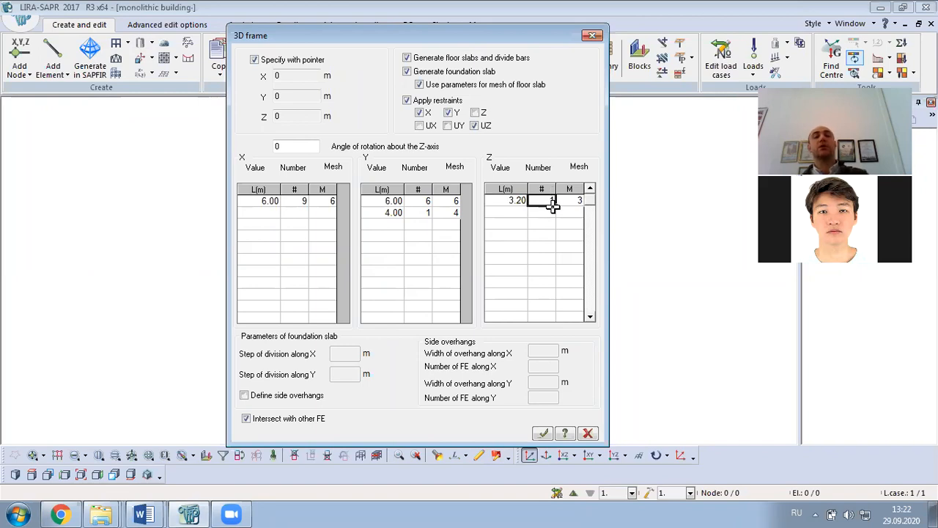
type("10")
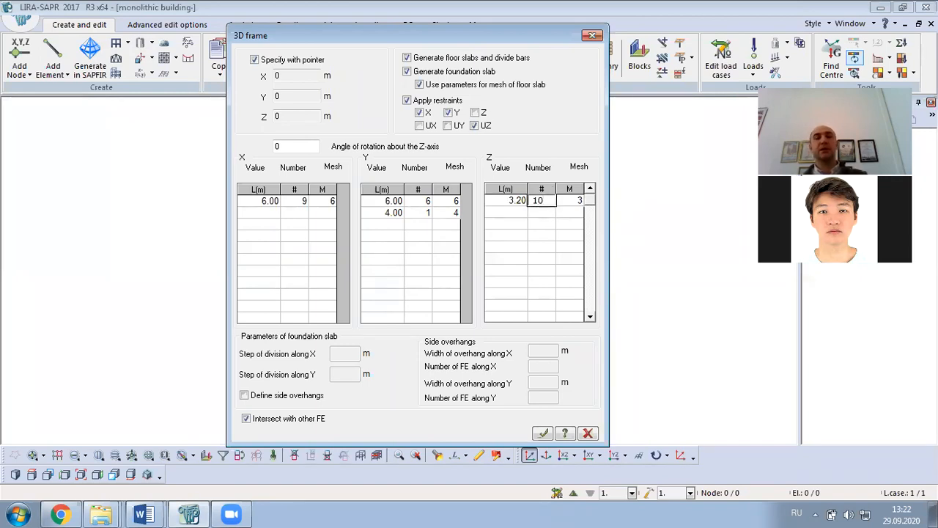
left_click(578, 200)
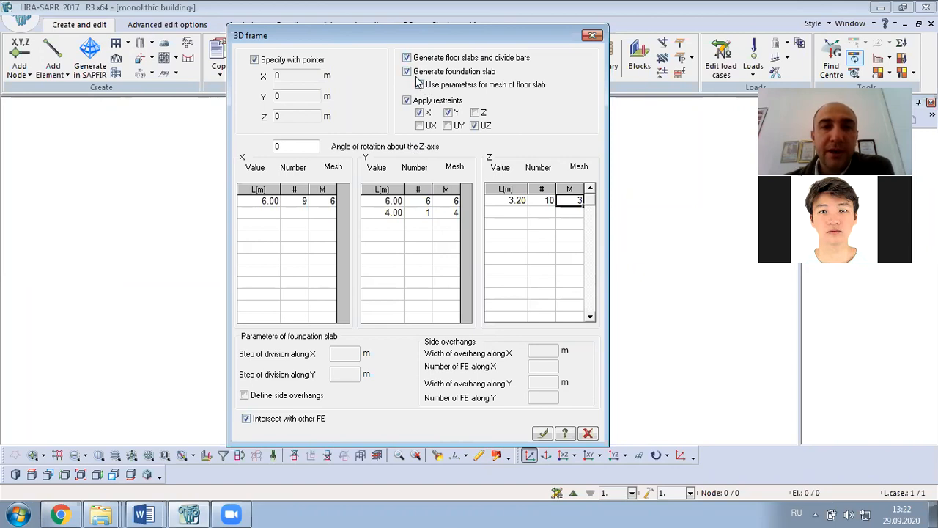
Add the UX, UY and Z restraints and generate the 3D frame with its floor and foundation slabs
left_click(419, 85)
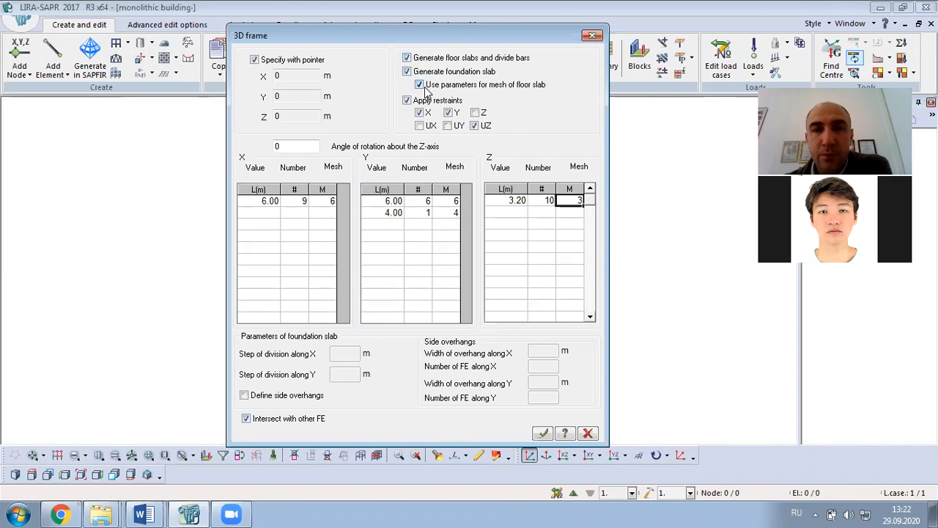
left_click(418, 126)
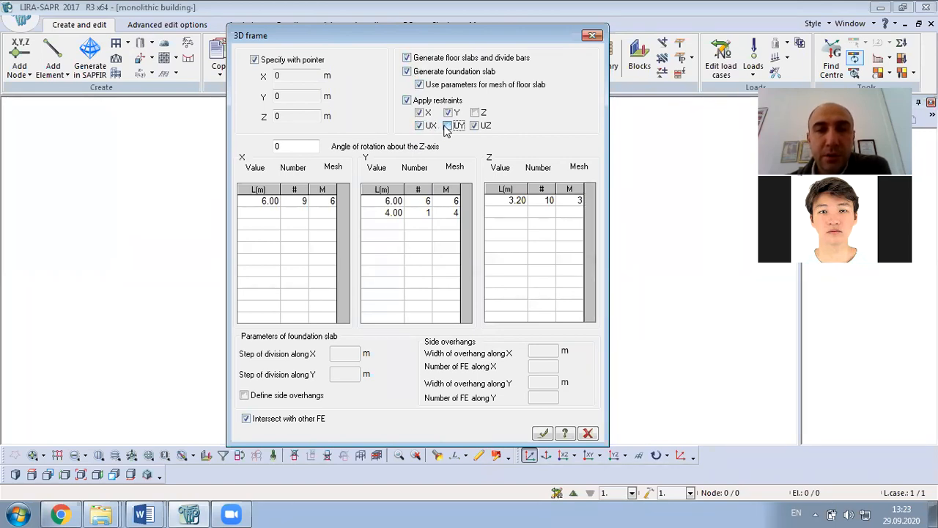
left_click(475, 113)
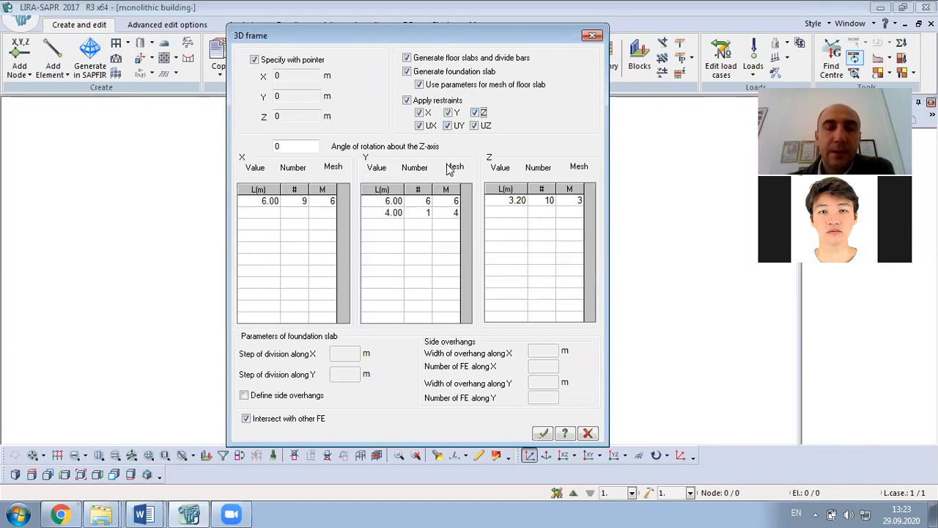
left_click(542, 434)
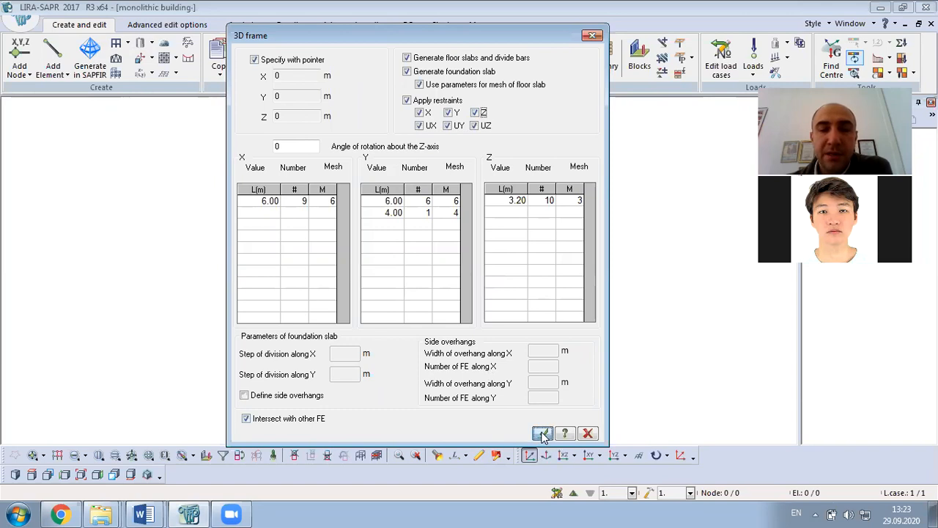
left_click(592, 36)
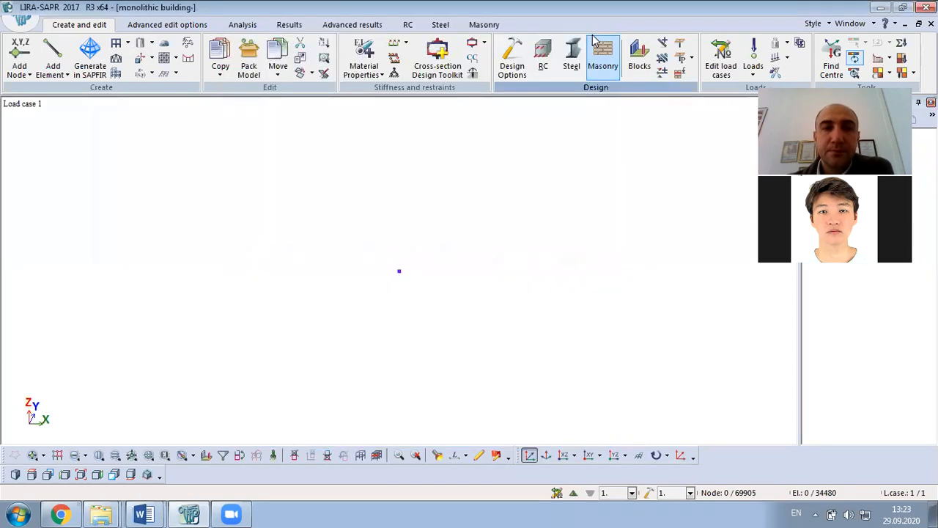
left_click_drag(418, 262, 450, 220)
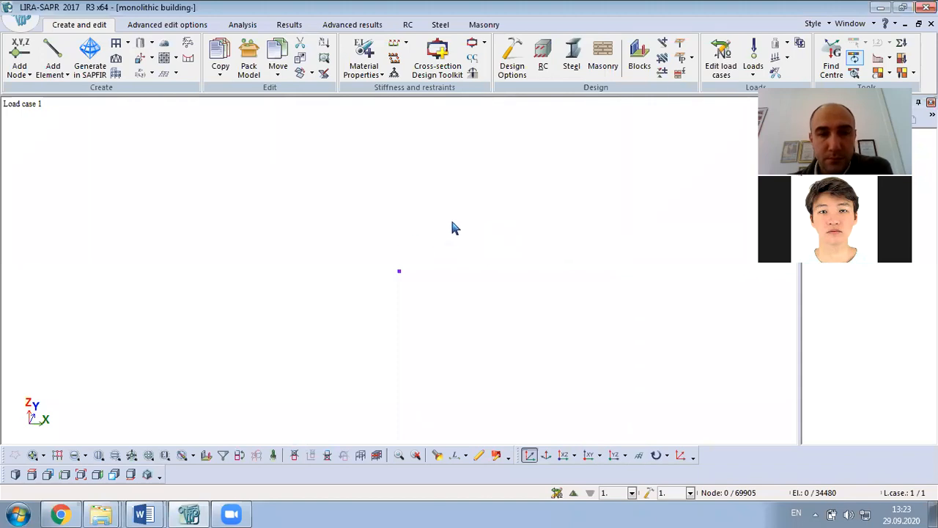
middle_click_drag(450, 229, 442, 230)
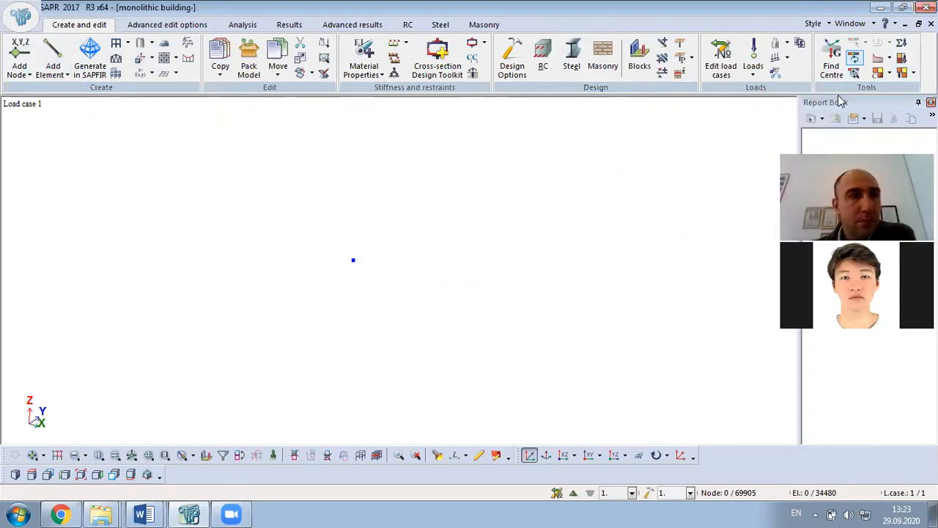
right_click(91, 169)
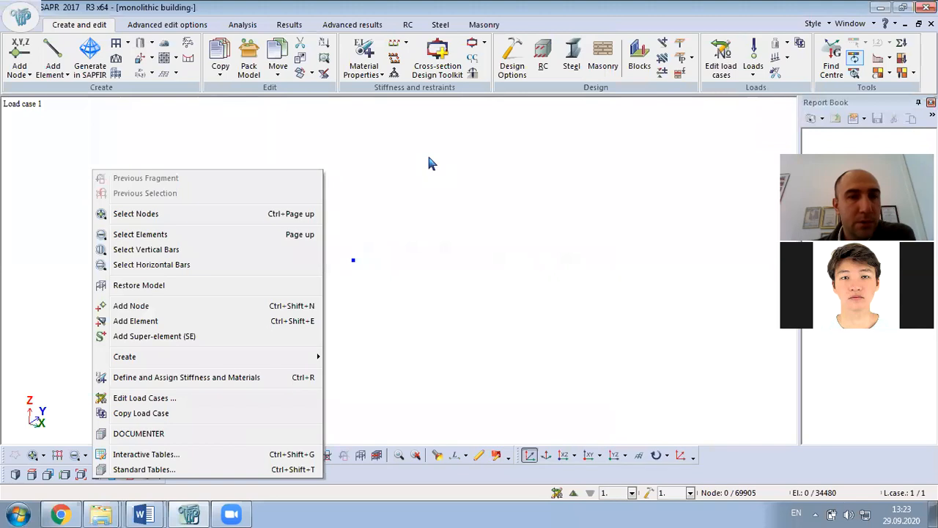
left_click(22, 16)
left_click(538, 180)
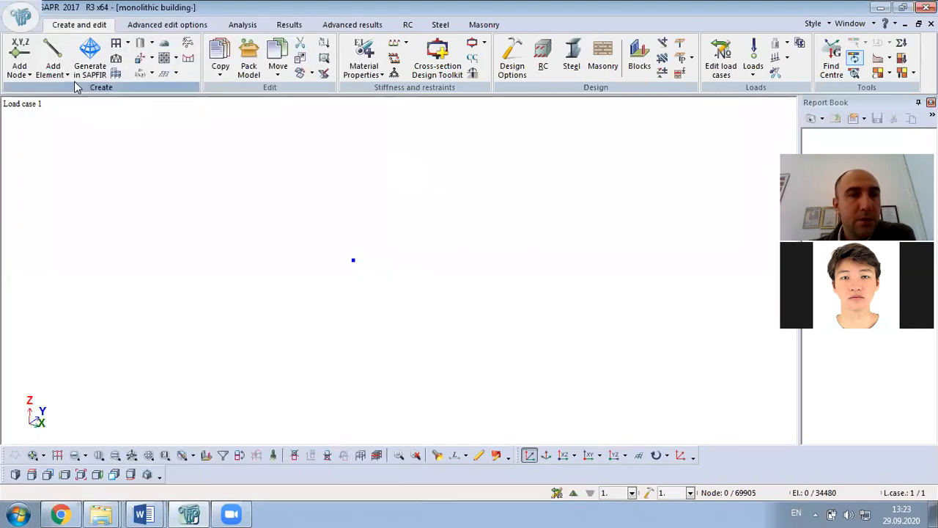
left_click(115, 75)
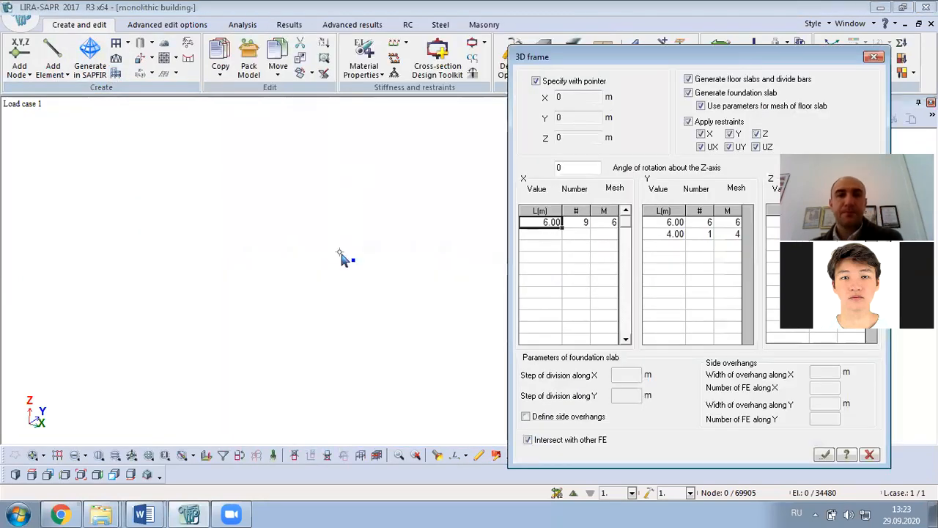
left_click(352, 258)
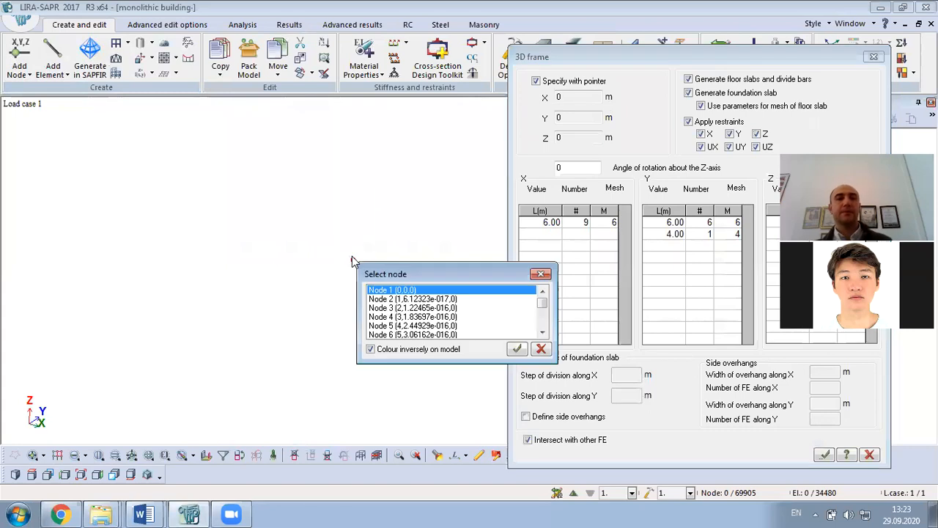
left_click(542, 274)
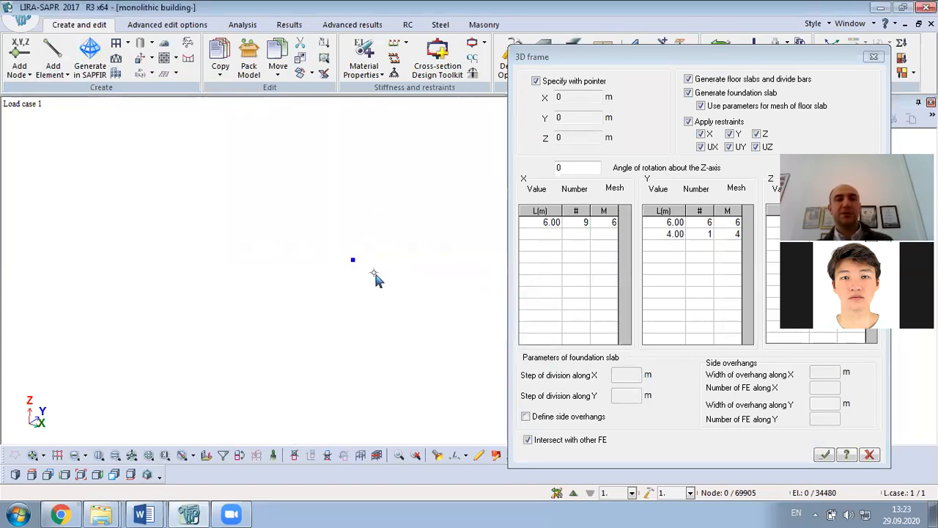
Fit the whole generated building frame in the view, close the 3D frame settings and examine the storeys and foundation slab
left_click(415, 455)
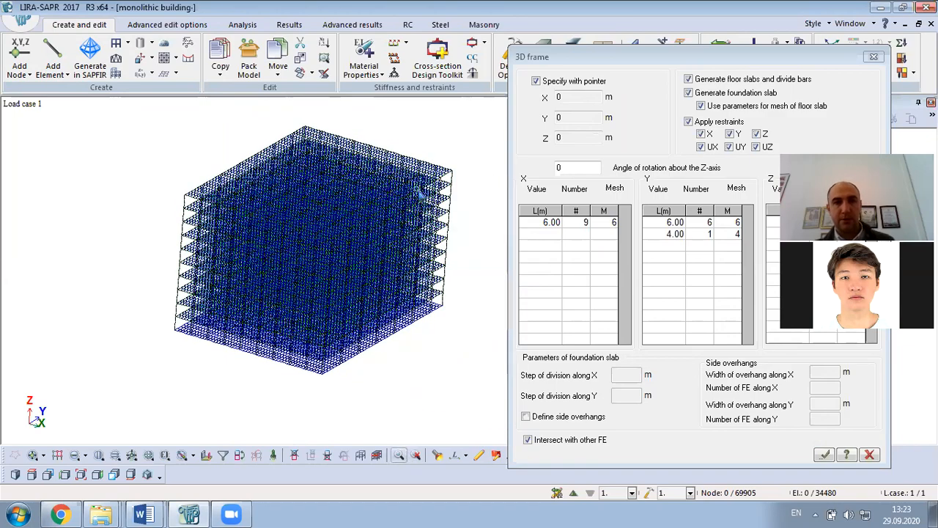
left_click(873, 57)
left_click_drag(573, 198, 425, 335)
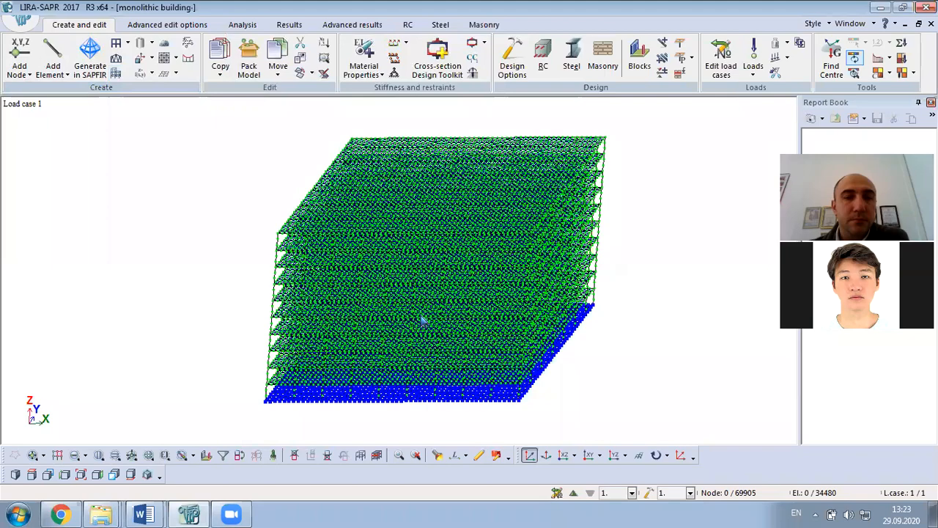
middle_click_drag(498, 320, 463, 314)
scroll(464, 314, "up", 1)
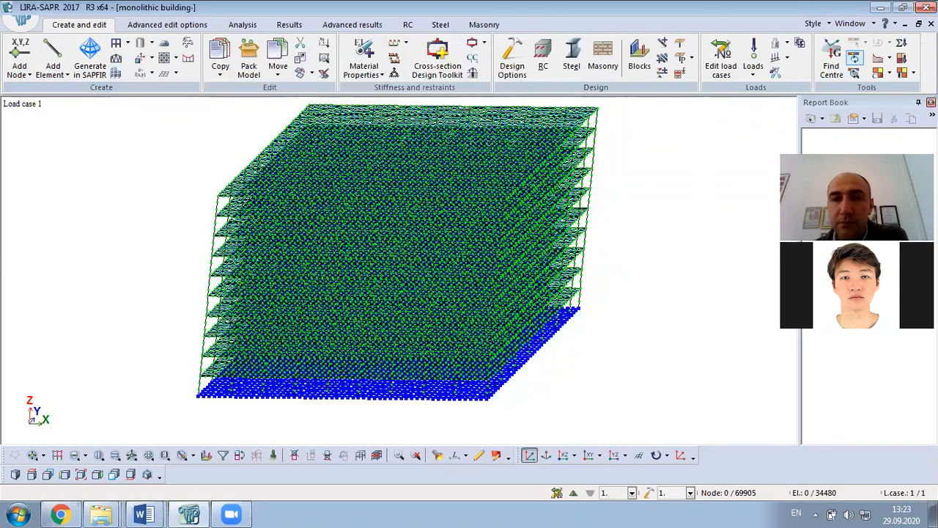
scroll(539, 378, "up", 2)
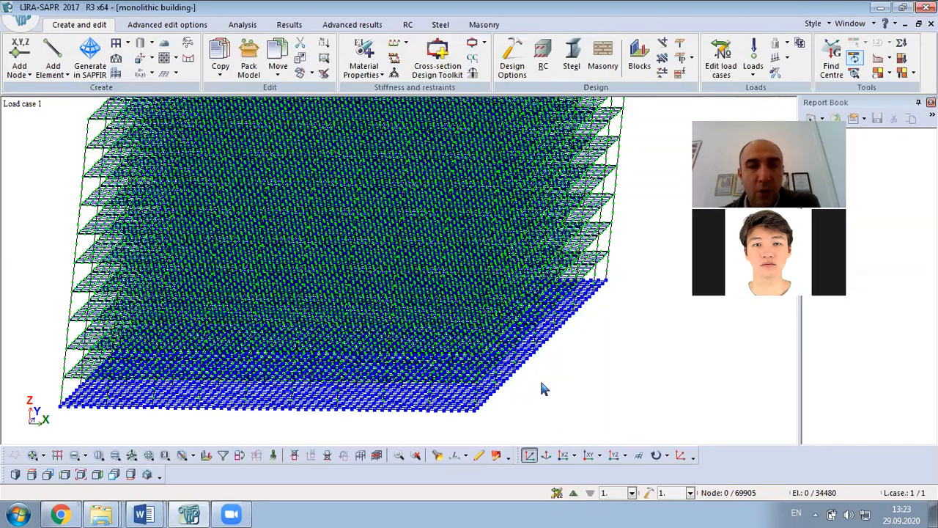
scroll(538, 376, "down", 2)
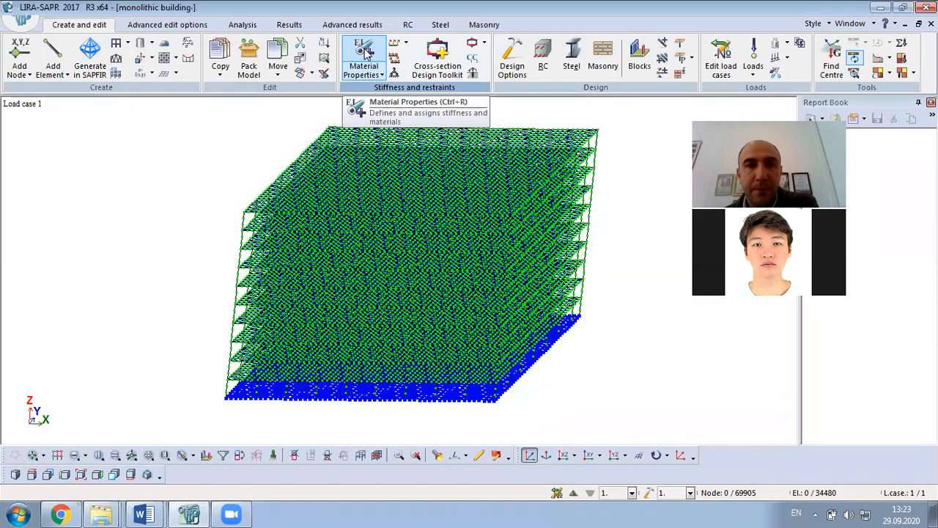
Open the stiffness and materials definition beside the model and select the rectangular bar among the standard section types
left_click(366, 73)
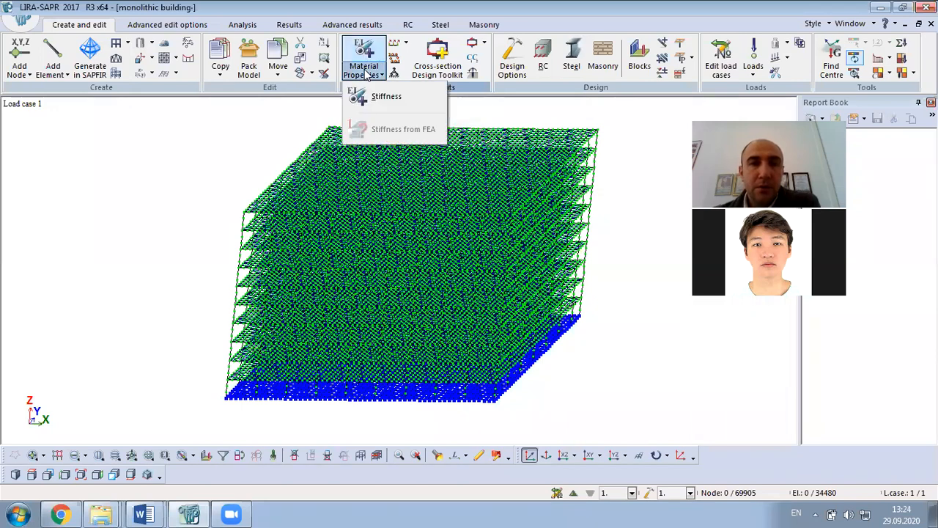
left_click(379, 102)
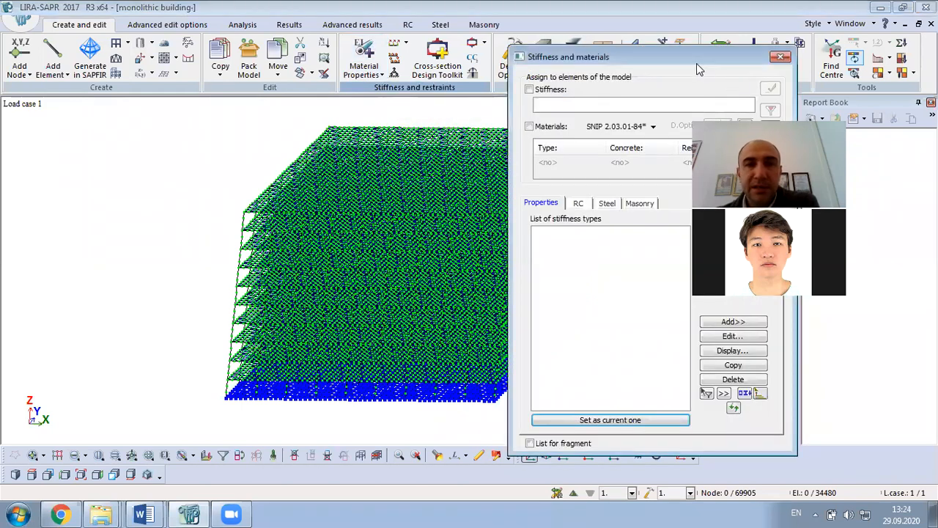
left_click_drag(697, 69, 256, 56)
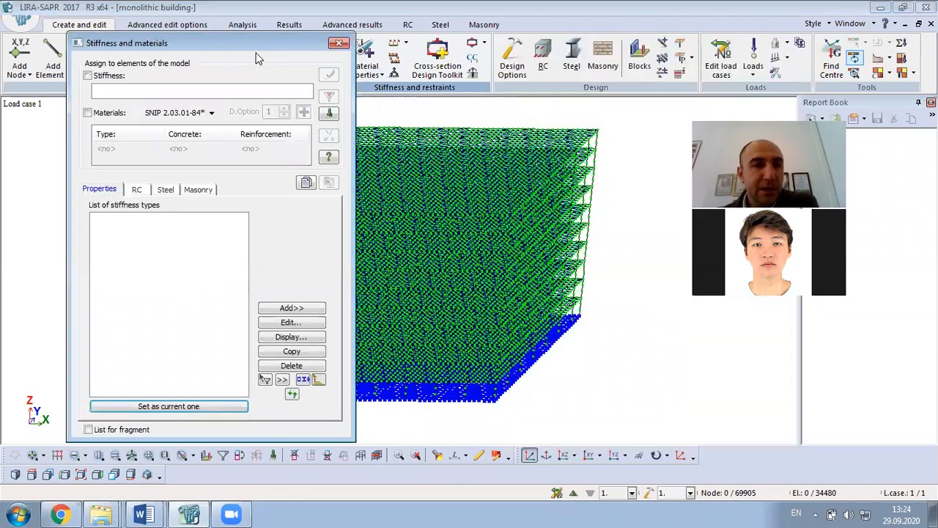
left_click(291, 308)
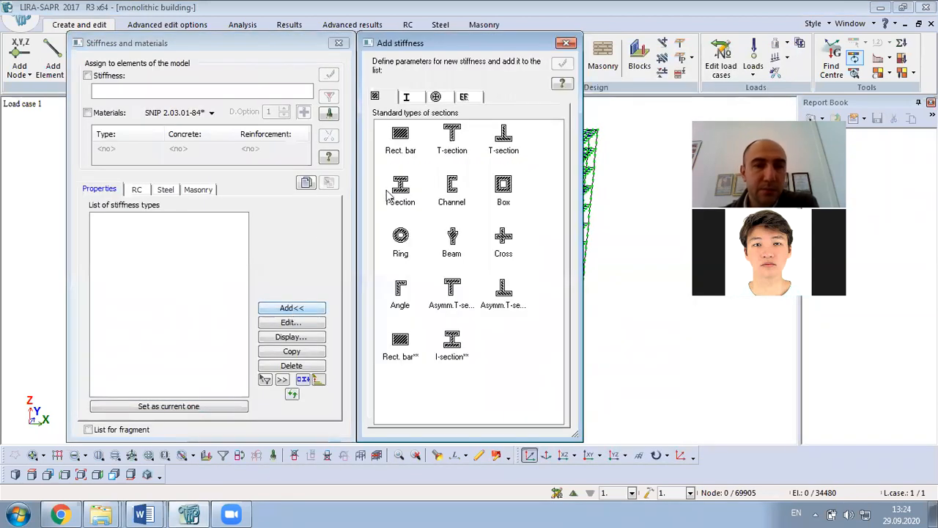
left_click(411, 151)
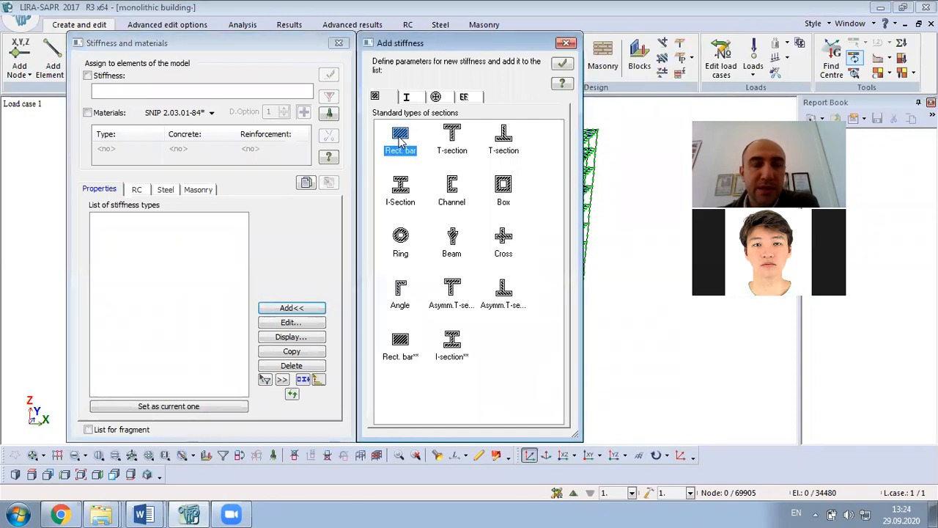
Look up the highlighted column size, beam size and concrete class in the Word assignment table, and return to LIRA-SAPR
left_click(153, 513)
left_click(143, 462)
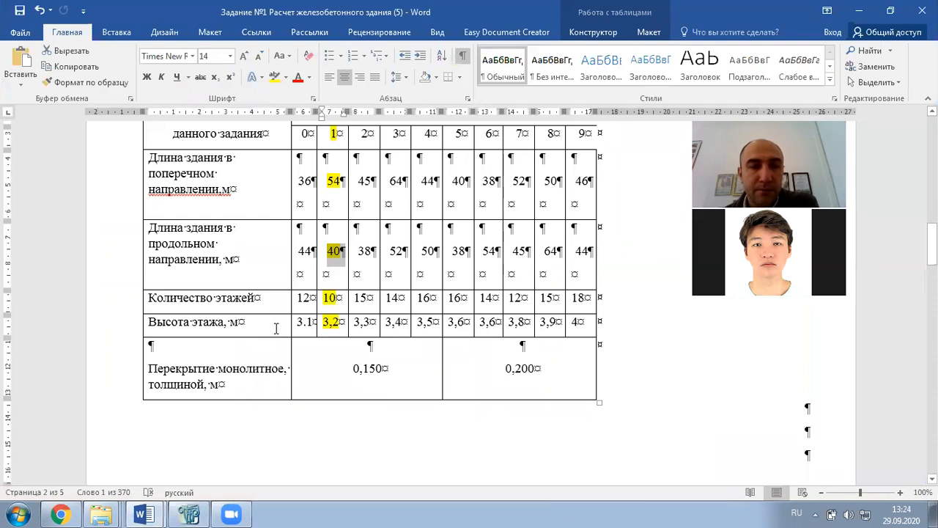
scroll(276, 328, "down", 3)
scroll(276, 328, "down", 8)
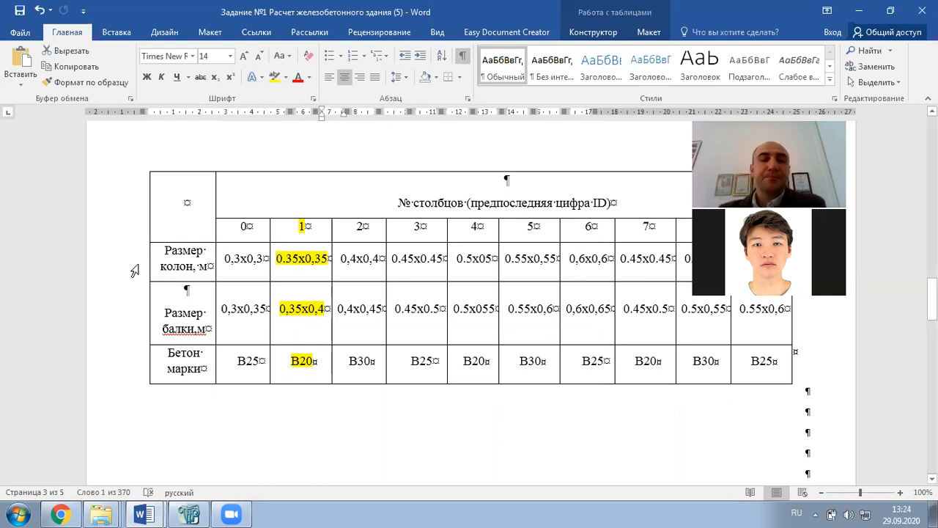
left_click(189, 513)
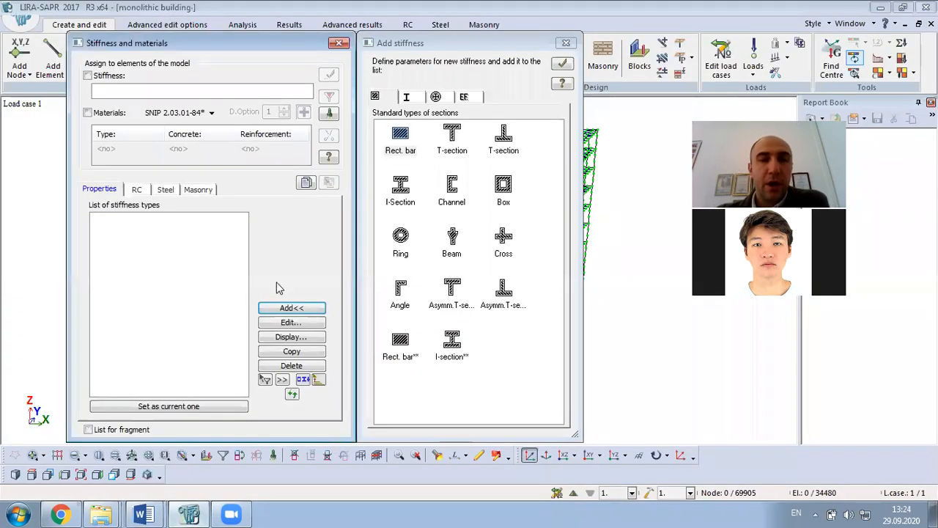
Add a class B20 heavyweight concrete to the SNIP 2.03.01-84* reinforced concrete materials and check its elastic modulus Eb
left_click(139, 191)
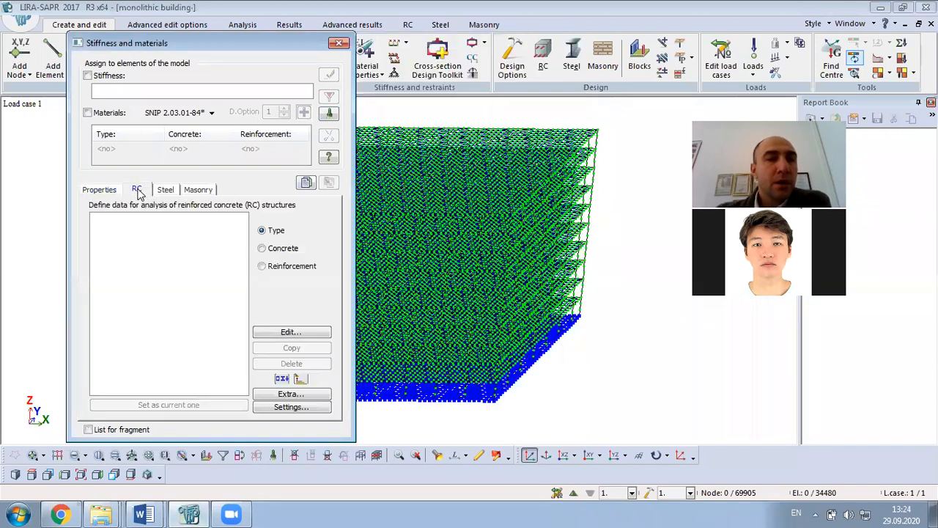
left_click(283, 249)
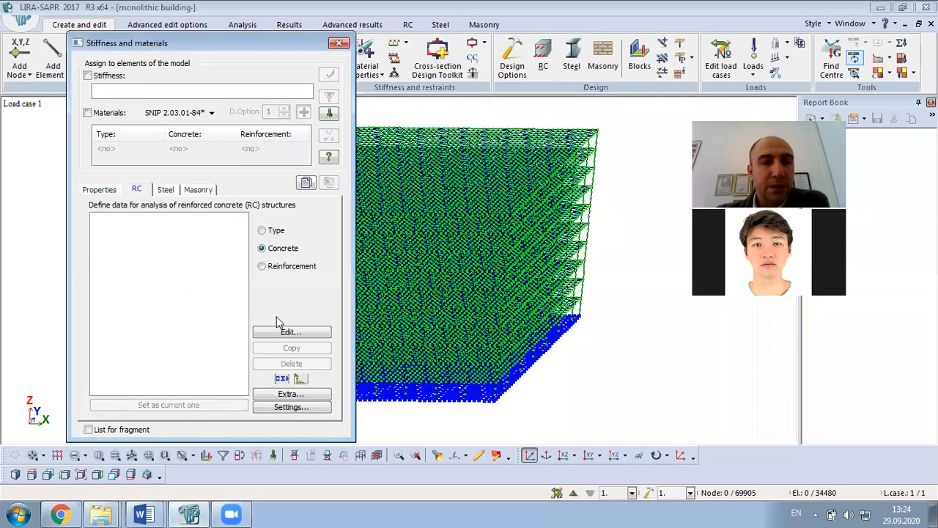
left_click(281, 333)
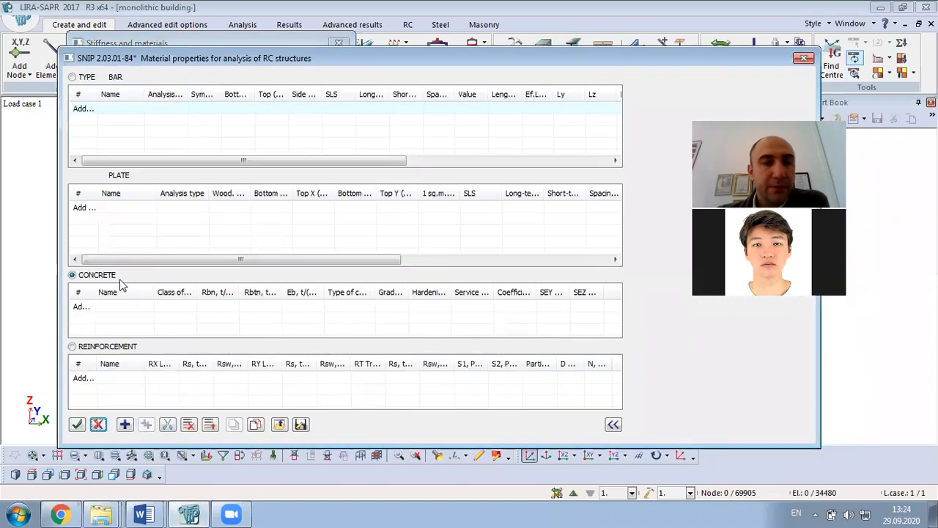
left_click(117, 308)
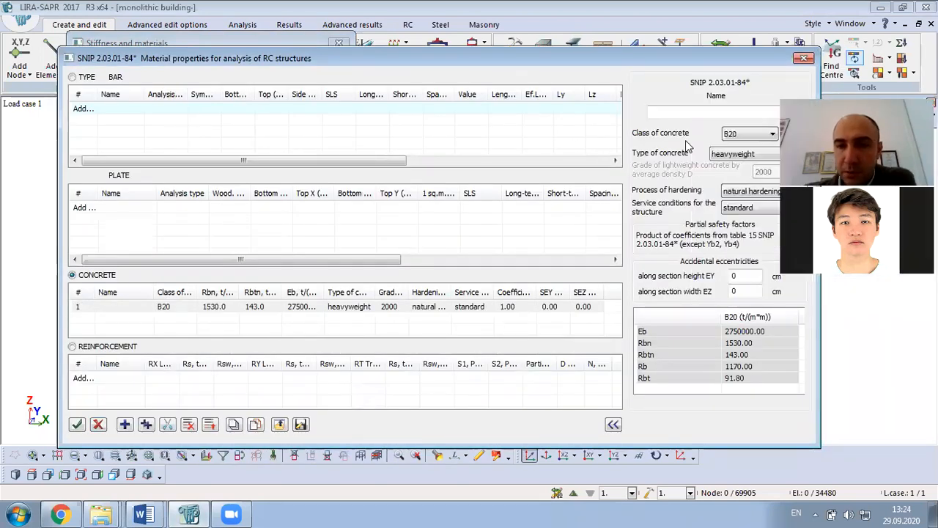
left_click(736, 332)
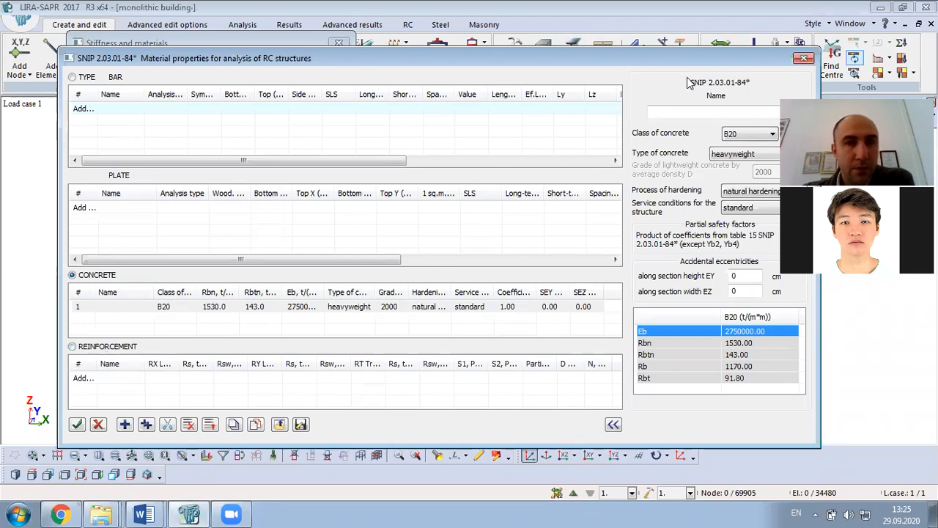
left_click(804, 59)
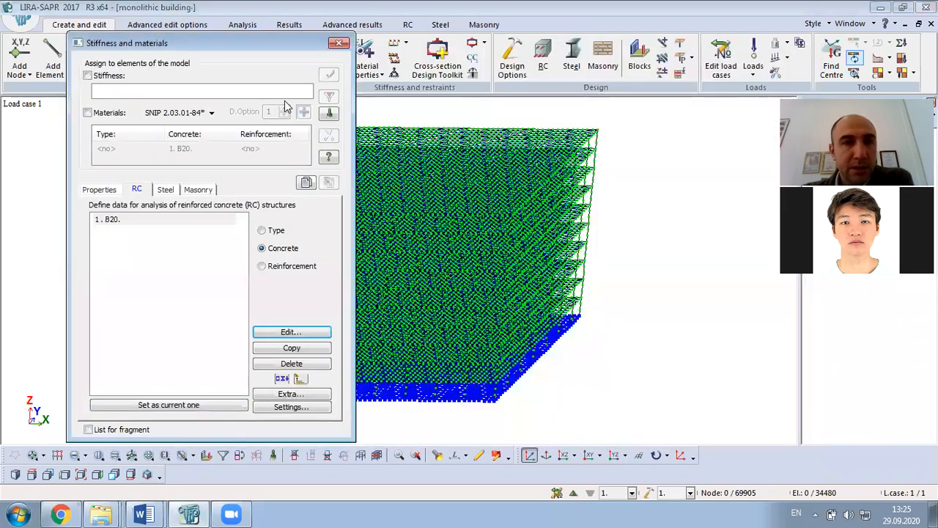
Start a new rectangular bar stiffness and set its elastic modulus E to 2750000 t/m²
left_click(99, 190)
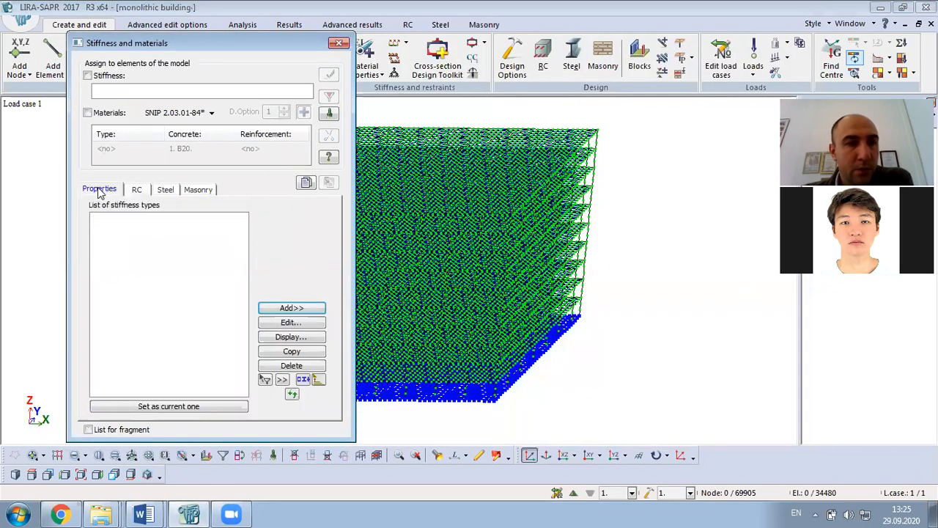
left_click(312, 308)
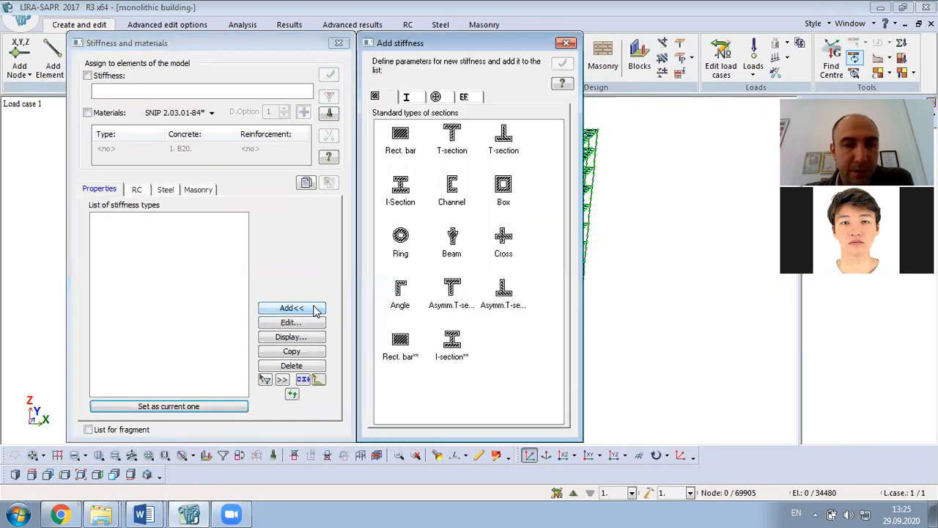
left_click(400, 139)
double_click(400, 136)
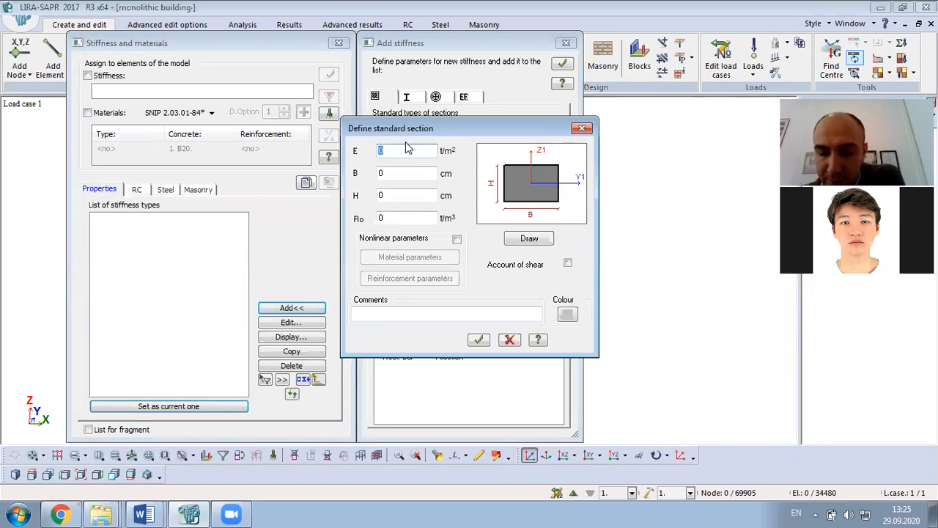
type("275")
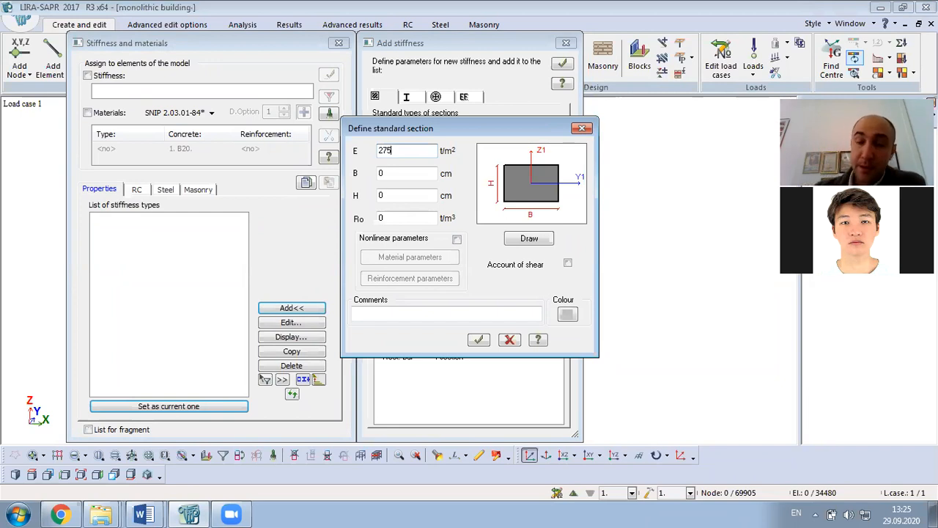
type("0000")
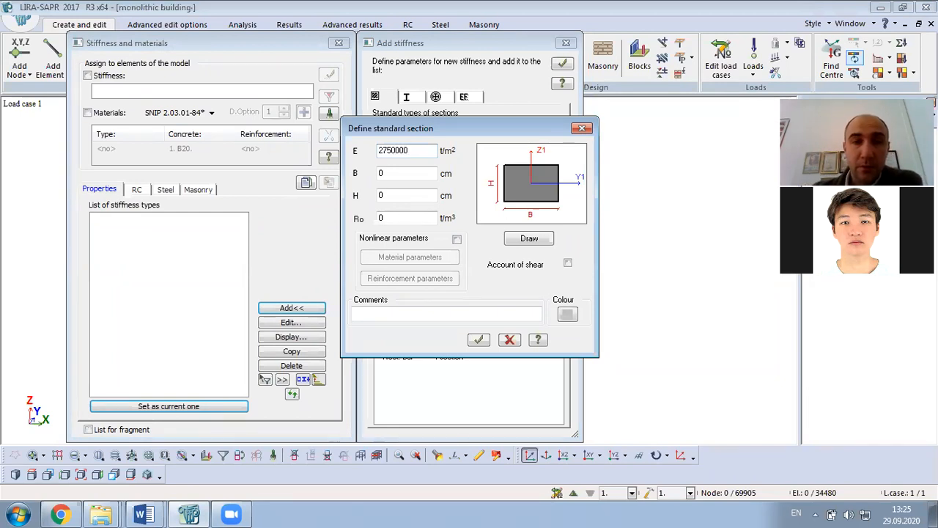
Set the rectangular section's B and H to 35 cm and Ro to 2.5 t/m³, and draw its preview
double_click(397, 173)
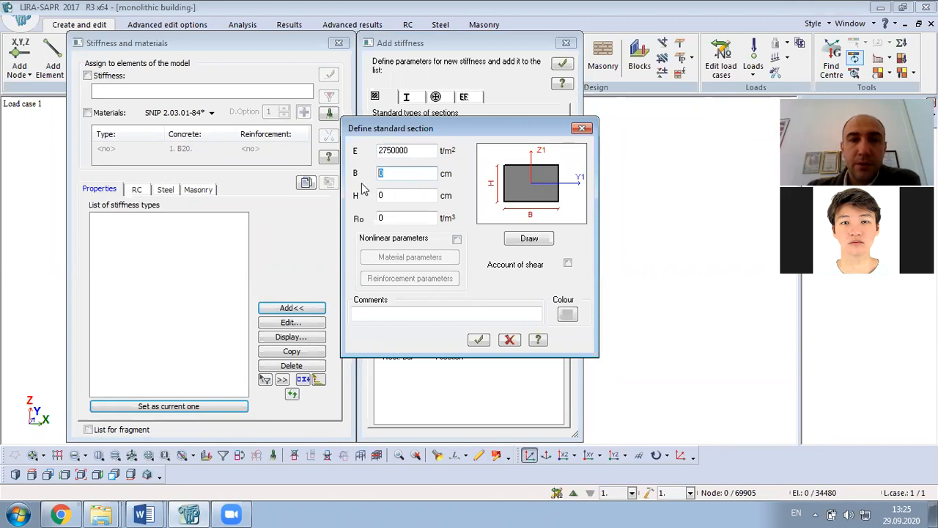
type("35")
double_click(381, 195)
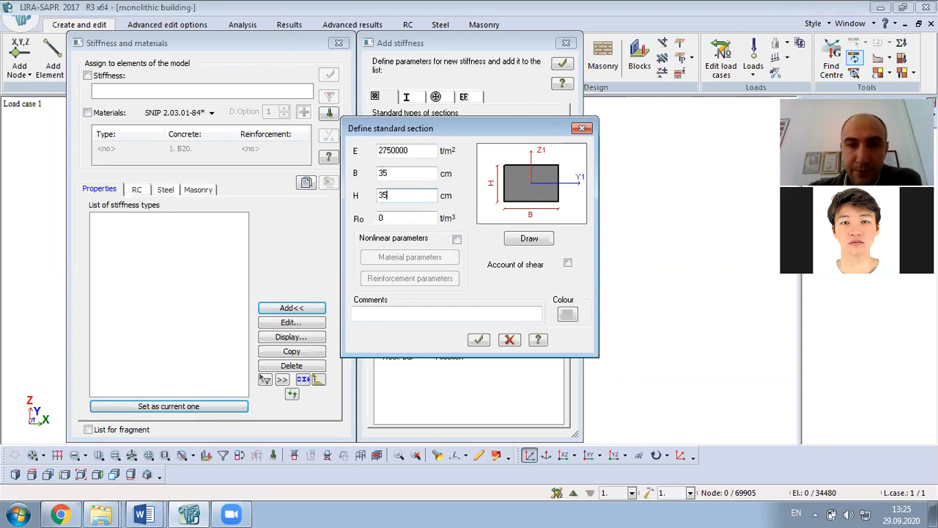
left_click(402, 218)
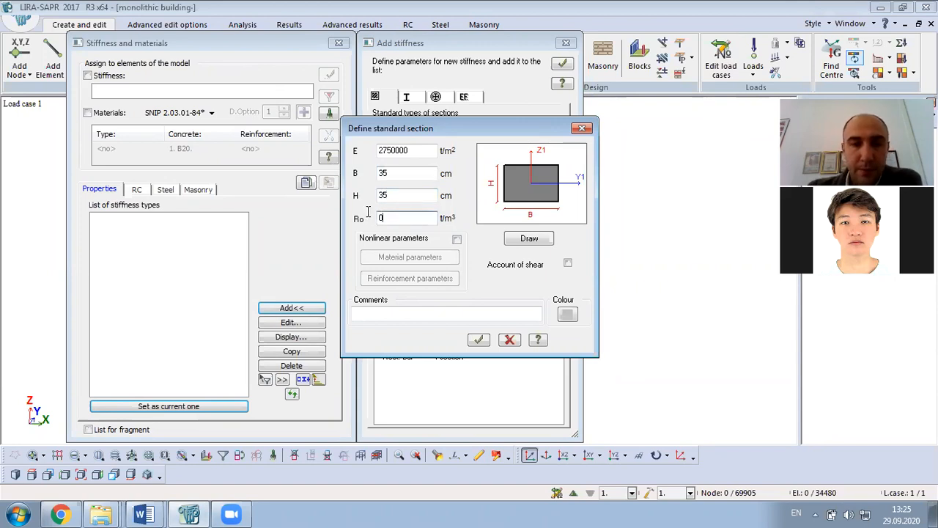
double_click(410, 215)
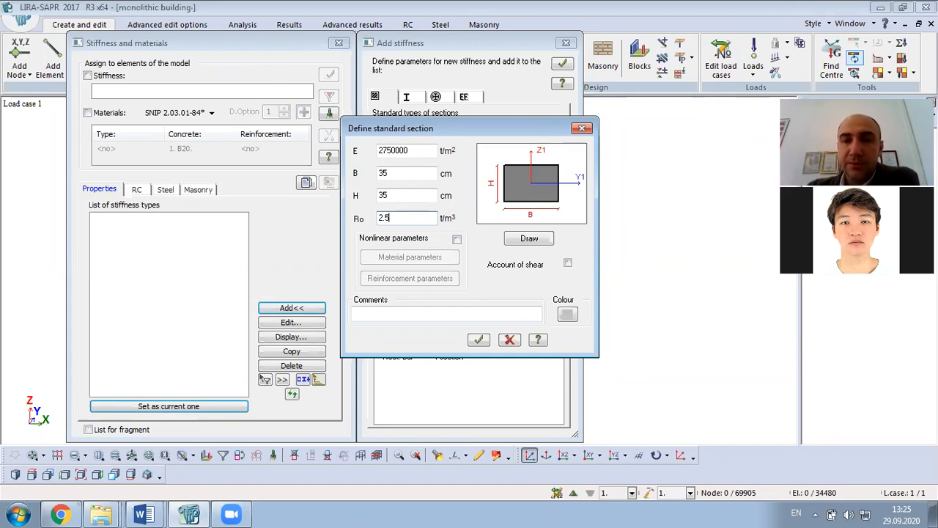
left_click(540, 236)
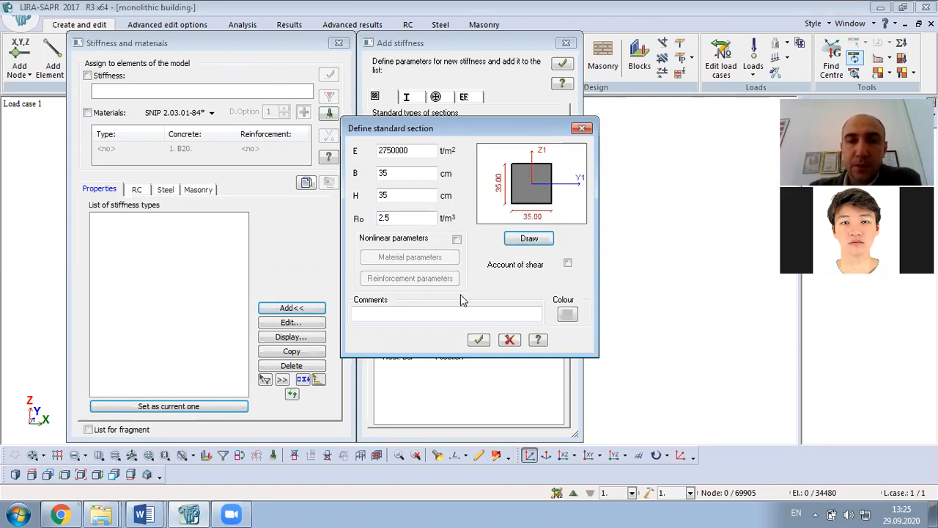
Label the 35 x 35 cm rectangular bar section K-1 and save it to the stiffness list
left_click(441, 312)
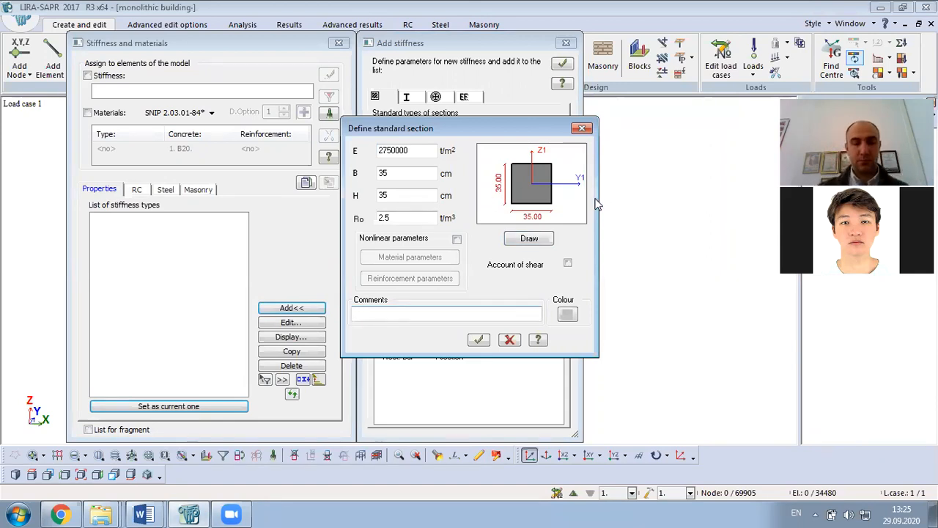
type("K-1")
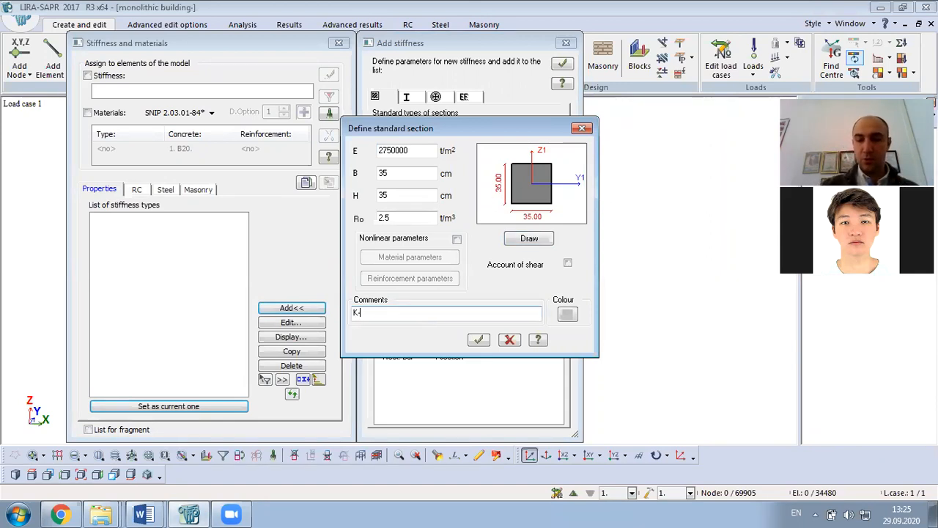
left_click(479, 339)
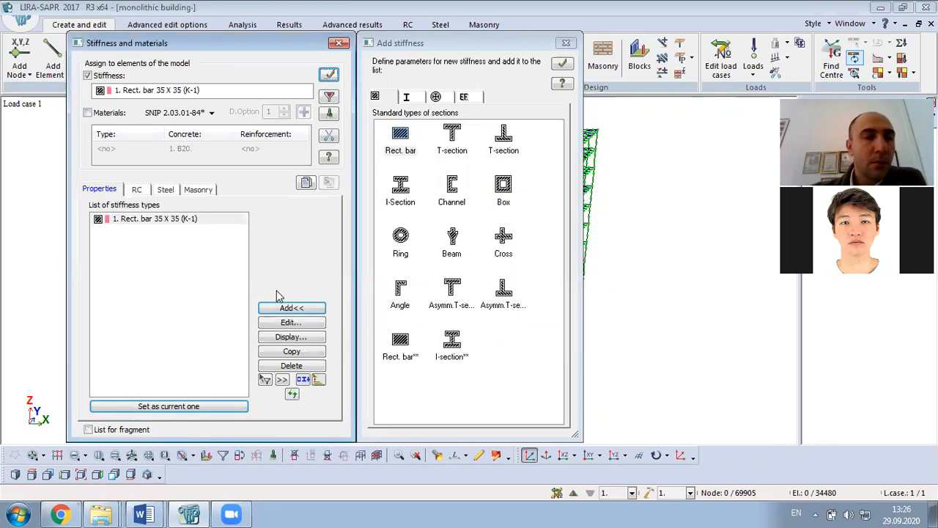
Copy the K-1 rectangular bar stiffness and set the copy's H to 40 cm
left_click(130, 221)
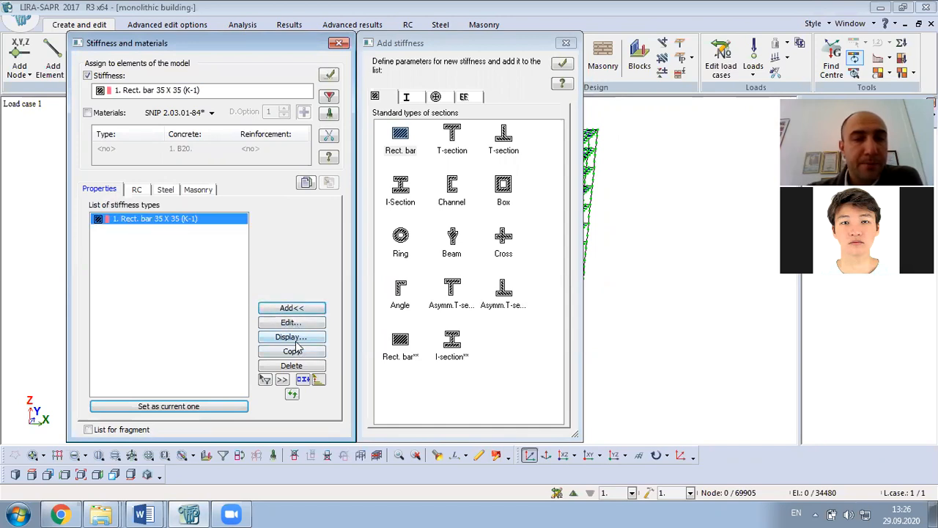
left_click(293, 353)
left_click(145, 230)
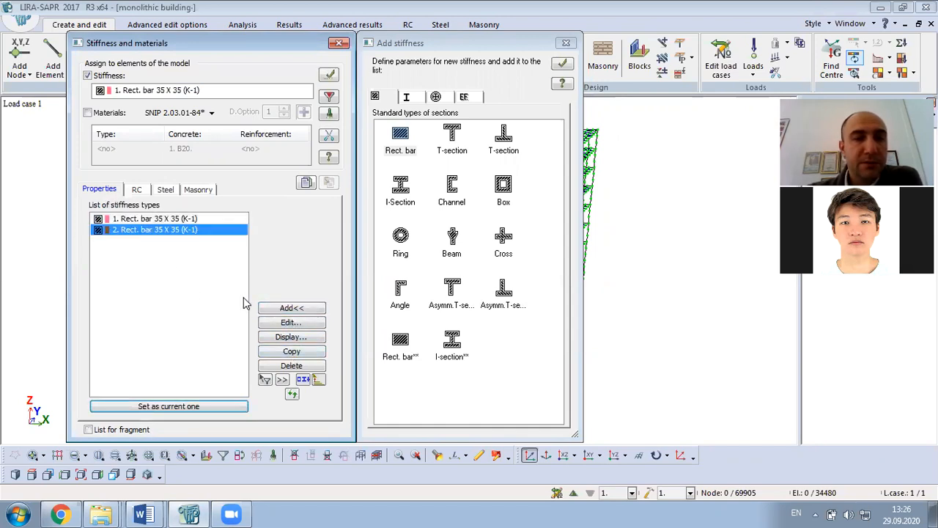
left_click(300, 326)
left_click(136, 199)
type("40")
Change the copied section's comment to B-1, draw its preview and save the stiffness
left_click(107, 315)
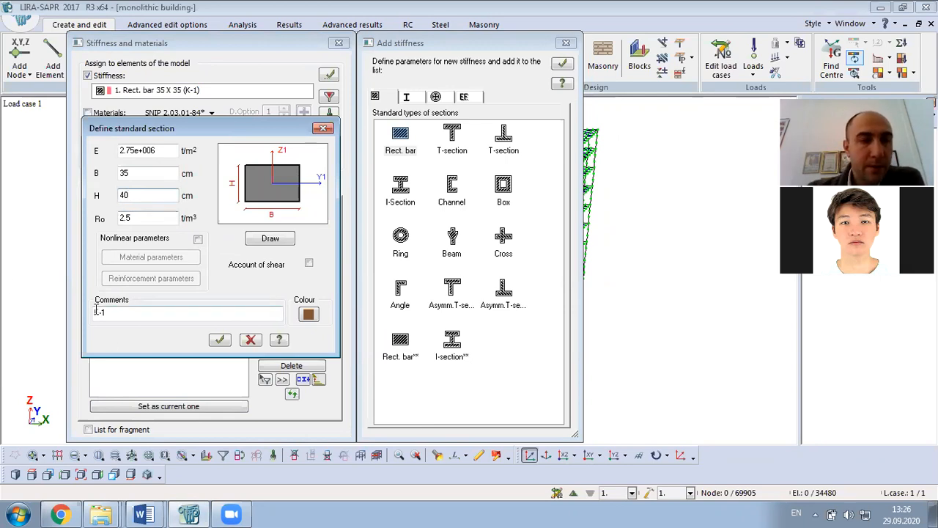
type("B-1")
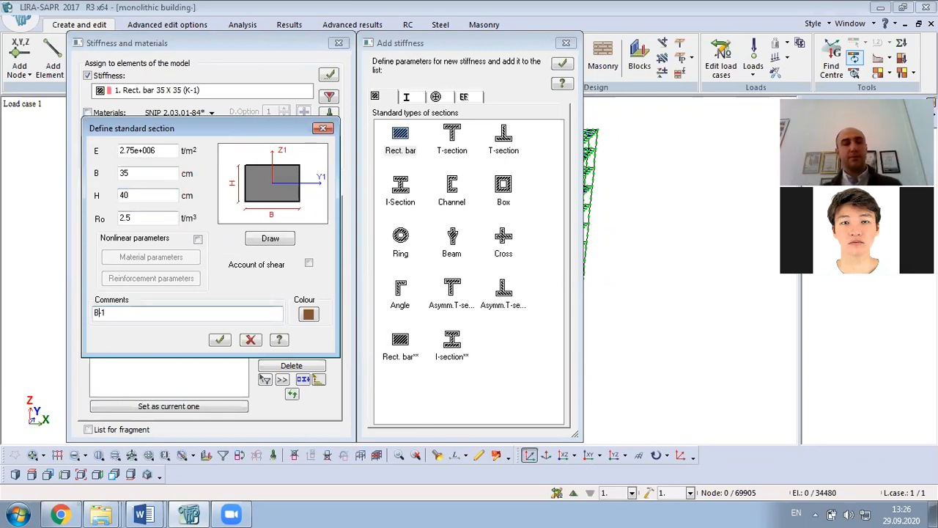
left_click(219, 342)
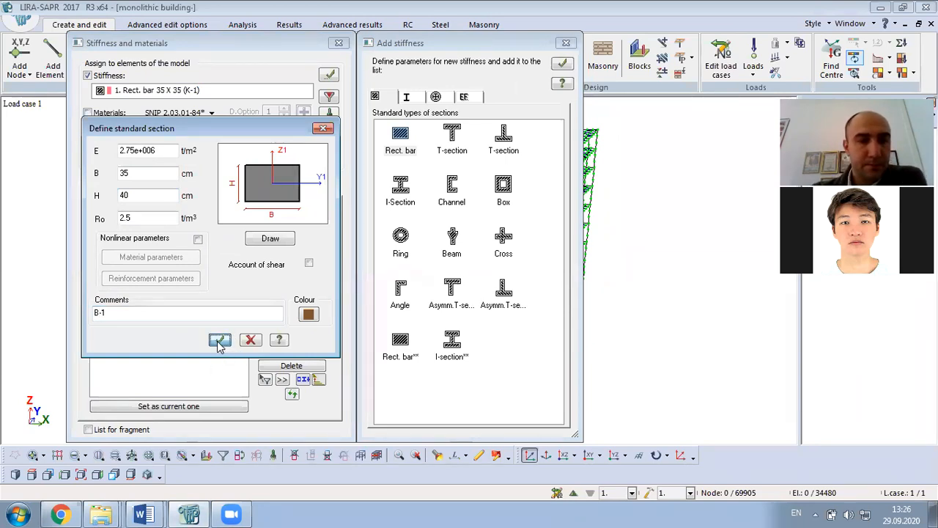
left_click(285, 240)
left_click(219, 339)
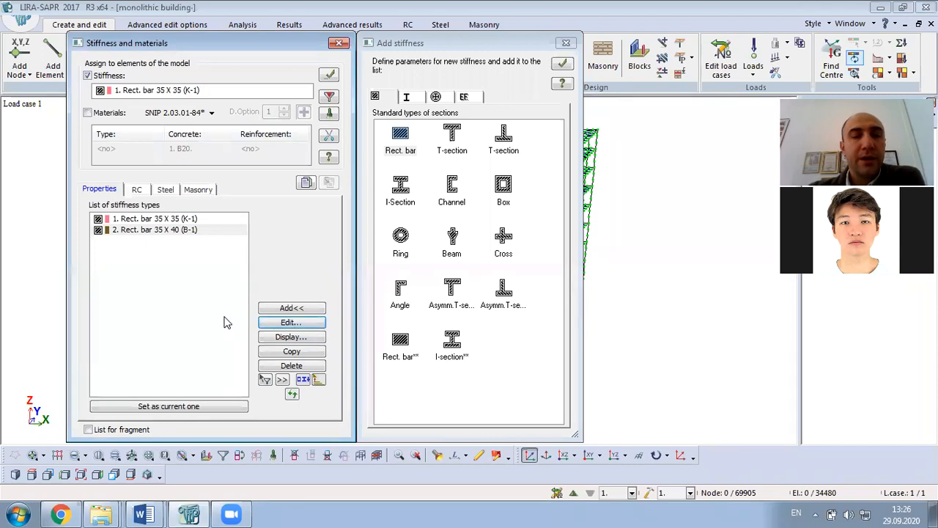
Start a new plate stiffness and set its Poisson's ratio V to 0.2
left_click(306, 312)
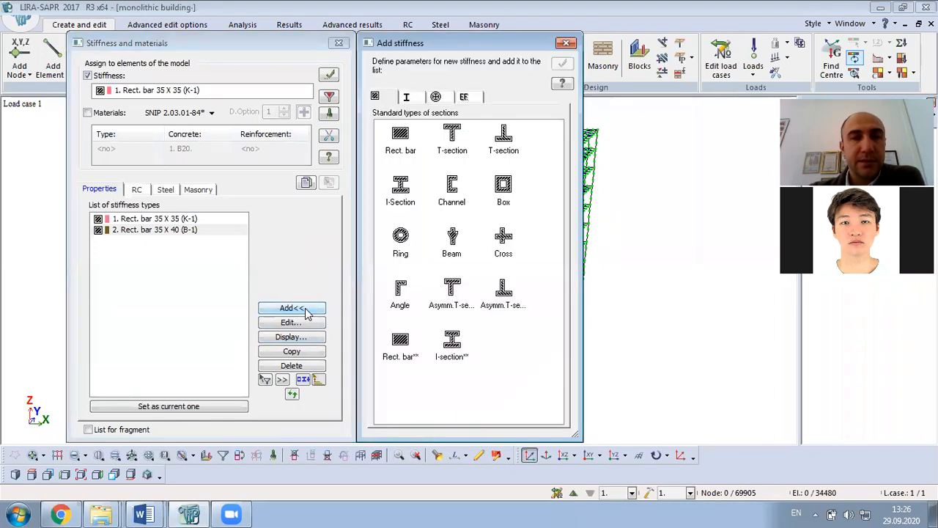
left_click(475, 98)
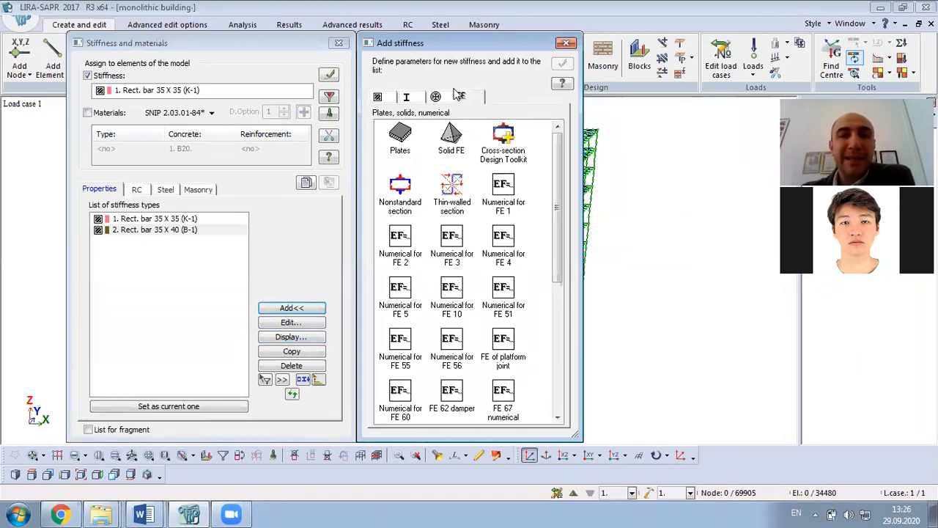
left_click(402, 141)
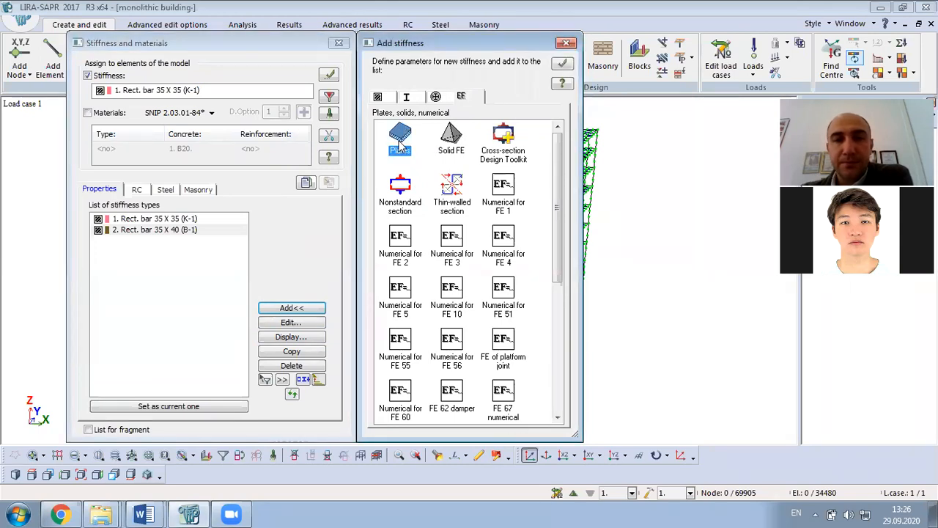
double_click(401, 138)
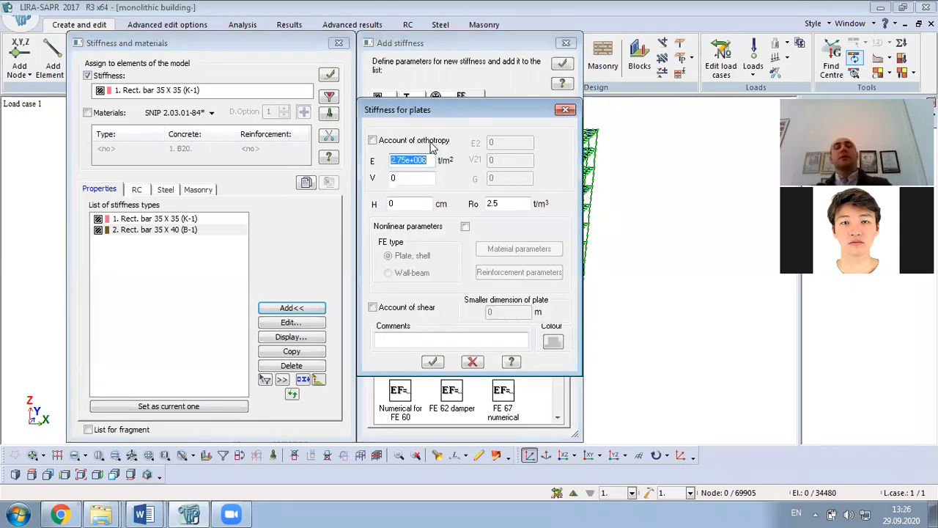
left_click(410, 178)
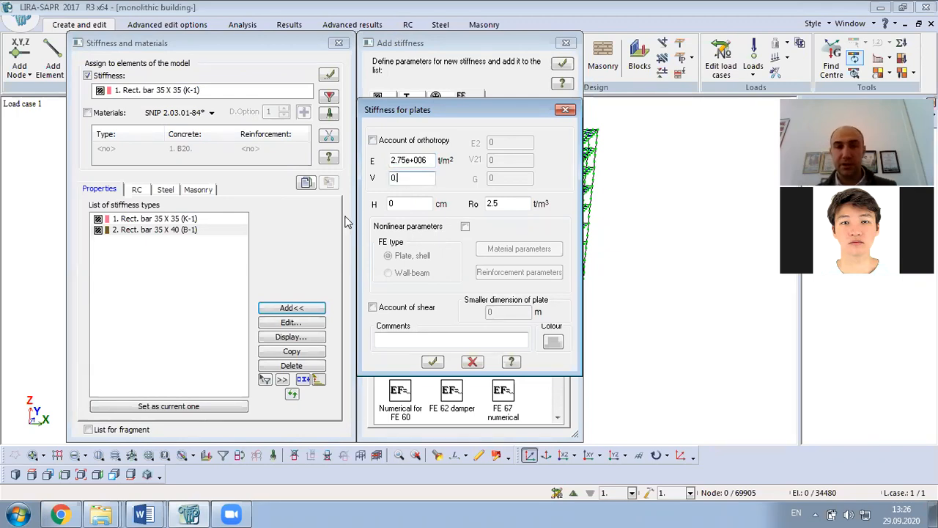
type(".2")
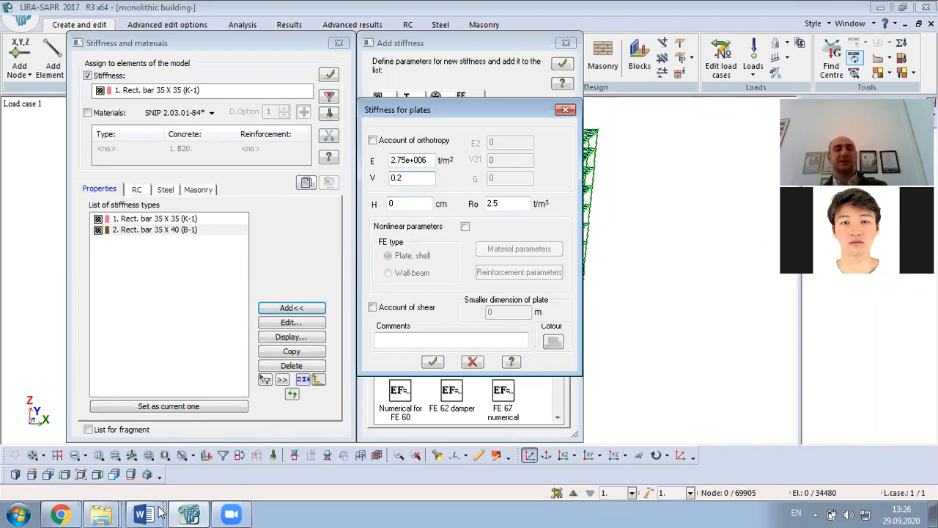
Look up the monolithic floor slab thickness in the Word assignment table and return to LIRA-SAPR
mouse_move(144, 513)
left_click(151, 456)
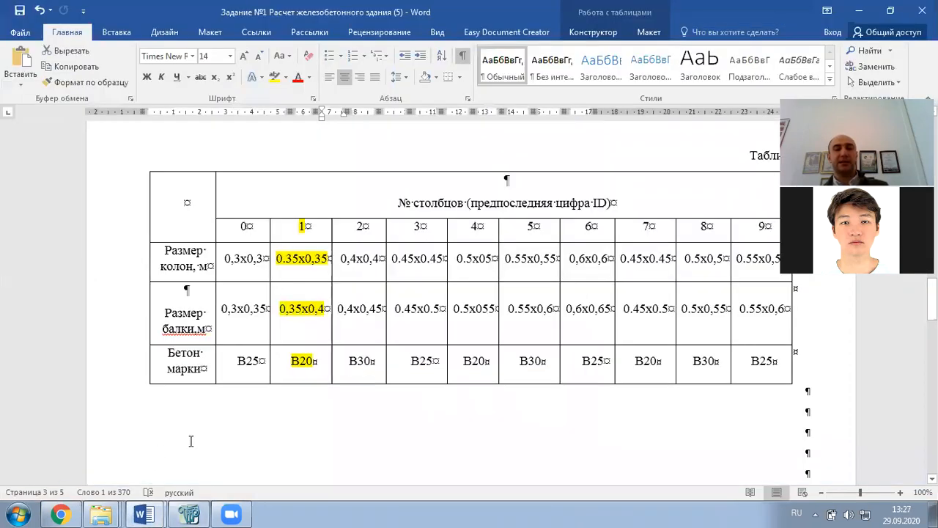
scroll(608, 351, "up", 8)
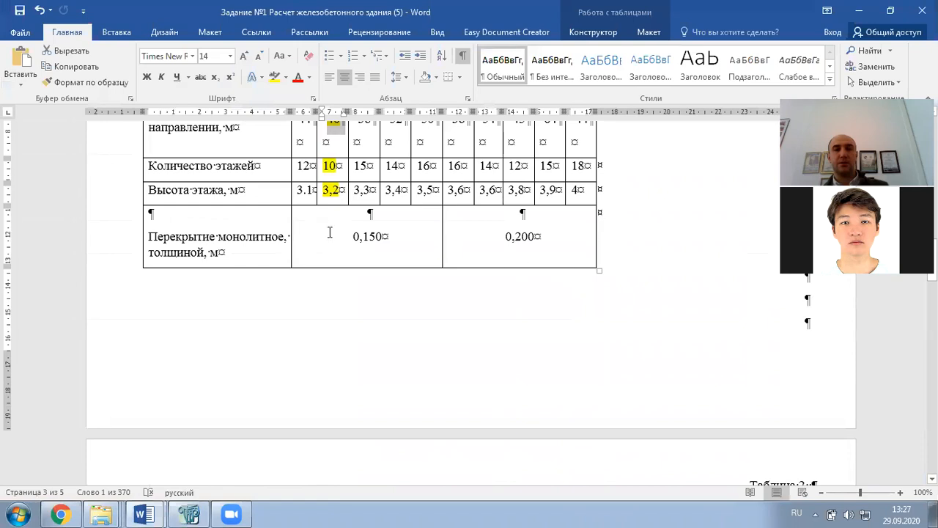
left_click_drag(405, 240, 341, 242)
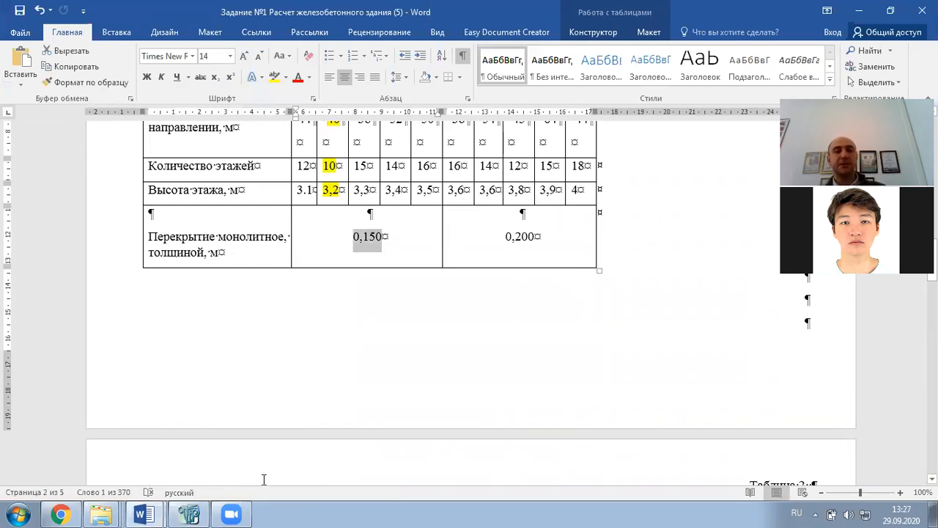
left_click(189, 513)
Set the plate thickness H to 15 cm, label it Slab and save the stiffness
left_click(399, 203)
type("15")
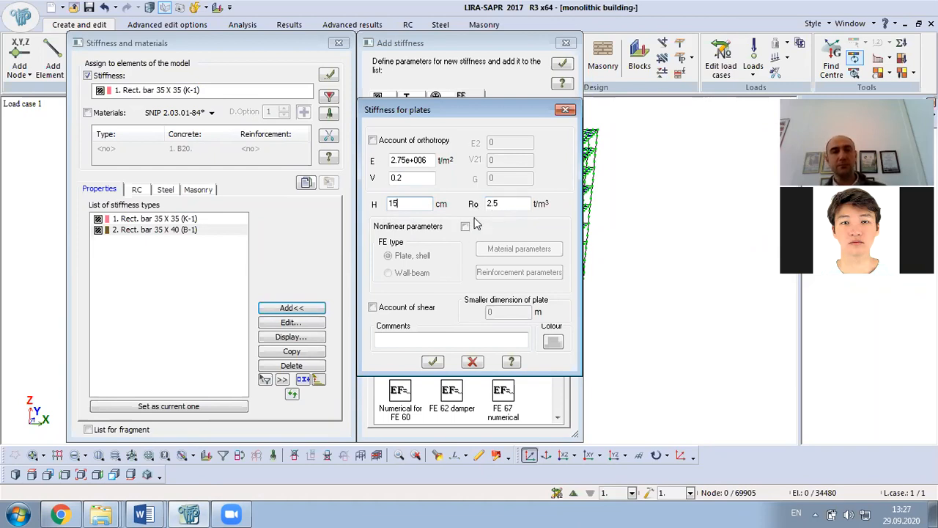
left_click(411, 341)
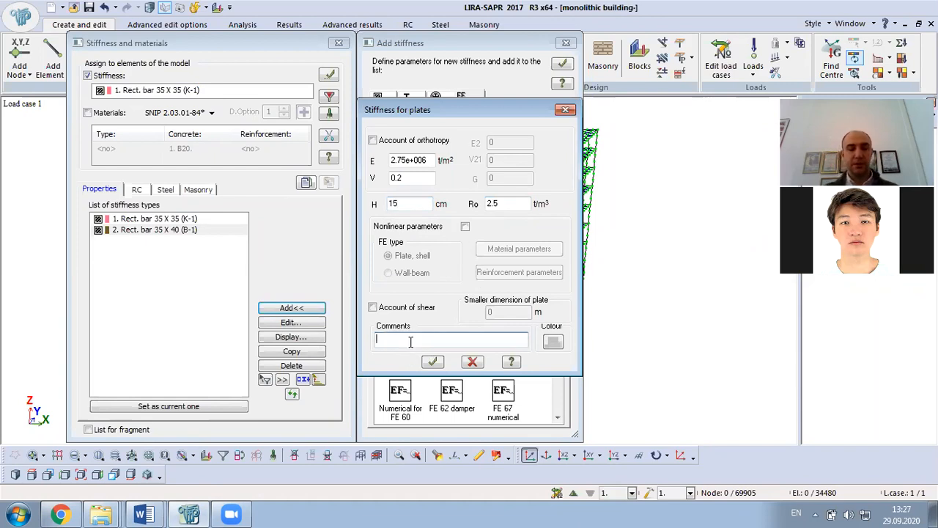
type("Slab")
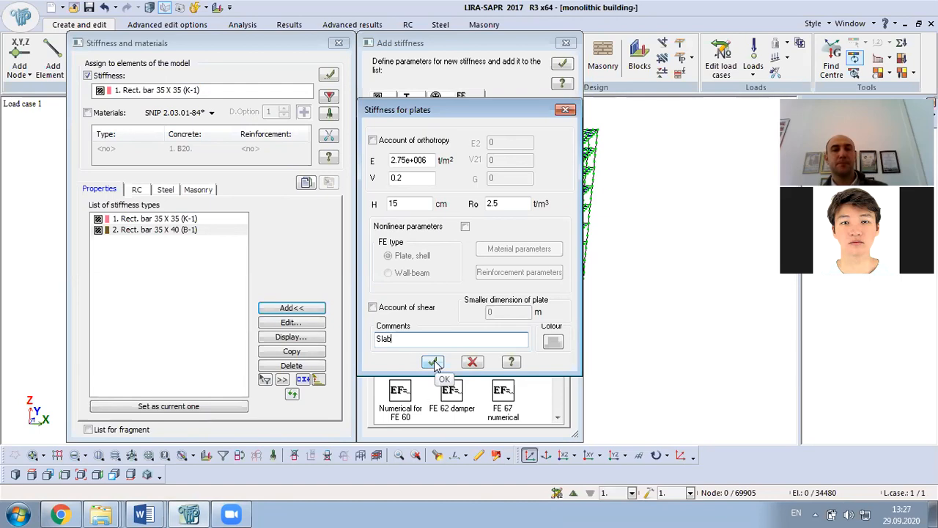
left_click(433, 363)
Copy the Slab plate stiffness and change the copy's comment to Covering
left_click(131, 243)
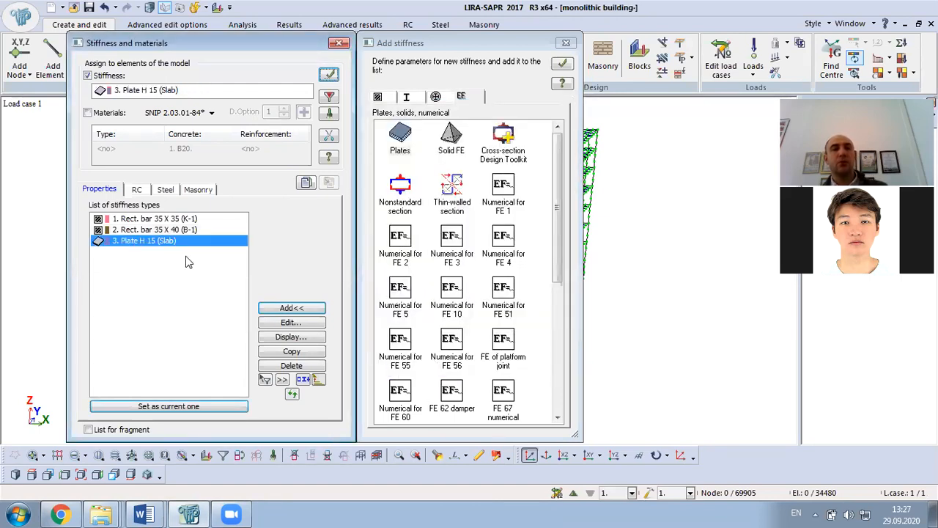
left_click(292, 351)
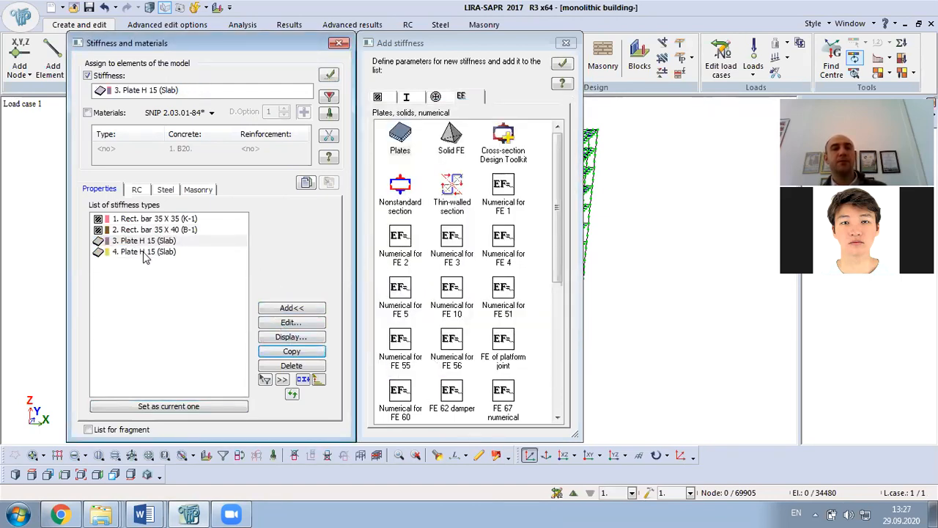
left_click(146, 253)
left_click(293, 322)
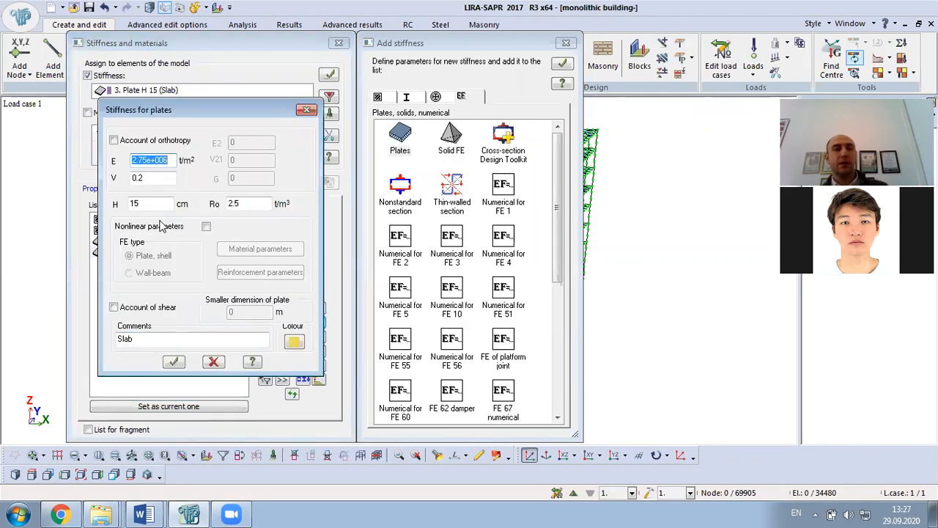
left_click_drag(150, 339, 72, 335)
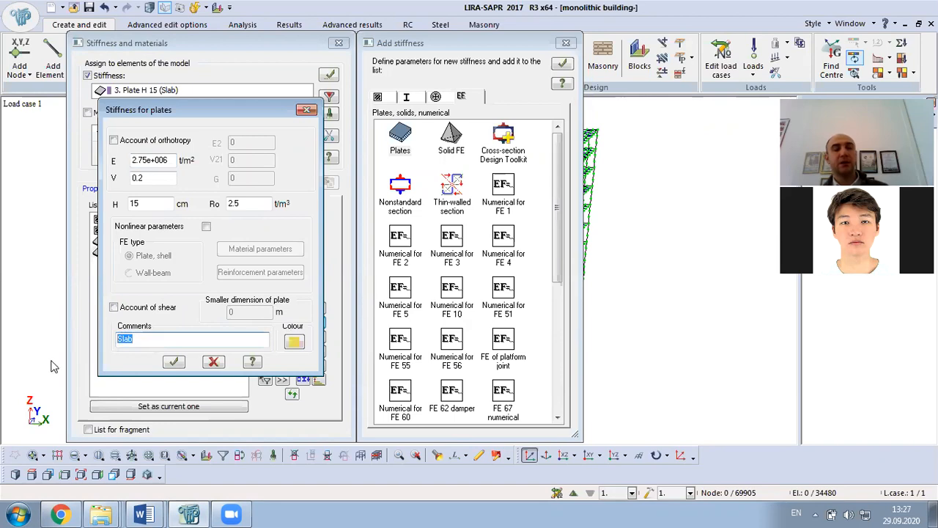
type("Covering")
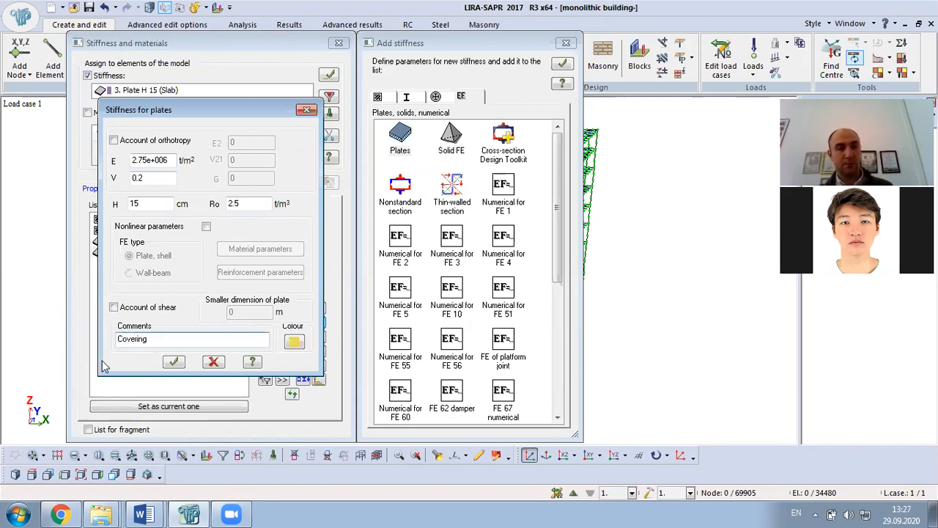
left_click(174, 363)
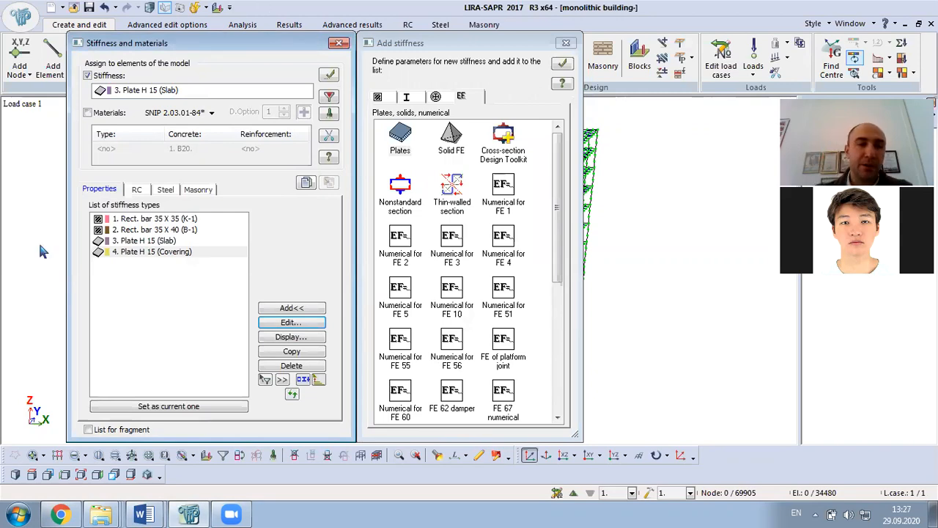
Copy the Covering plate stiffness and change the copy's comment to Foundation
left_click(174, 252)
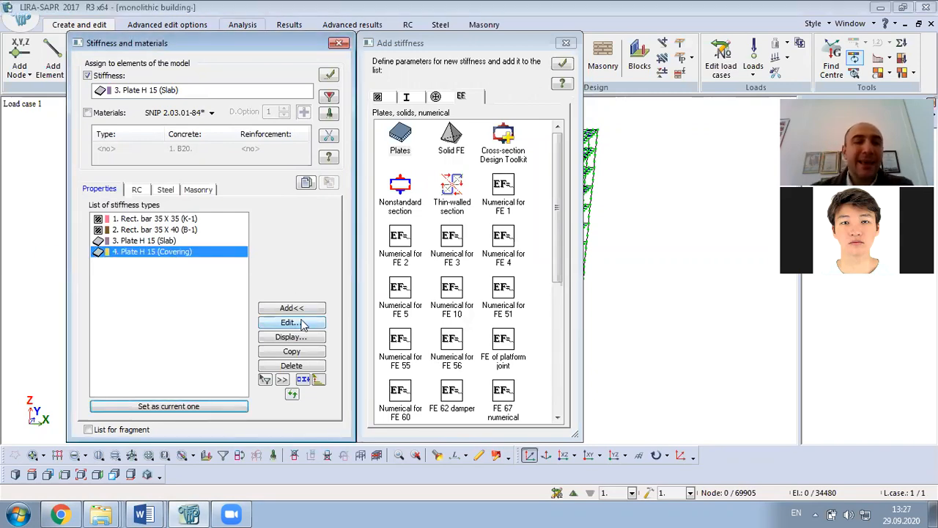
left_click(293, 352)
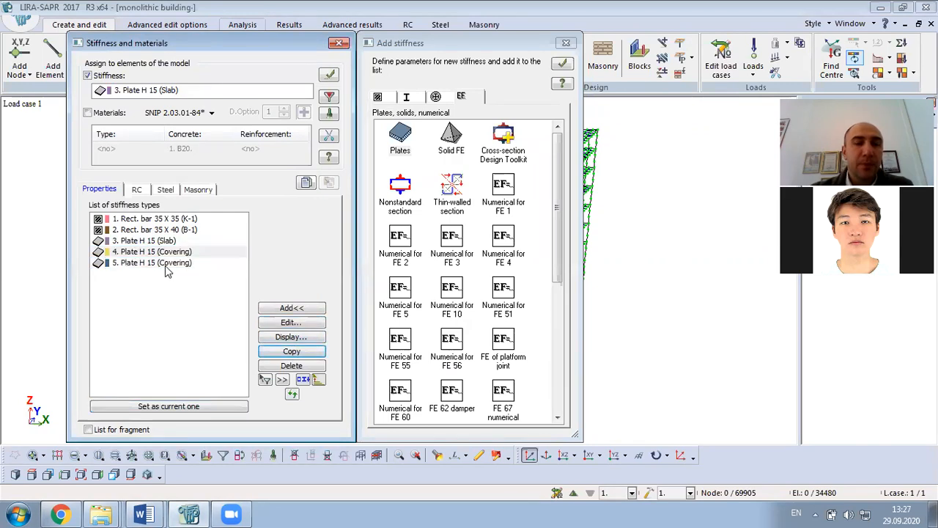
left_click(291, 322)
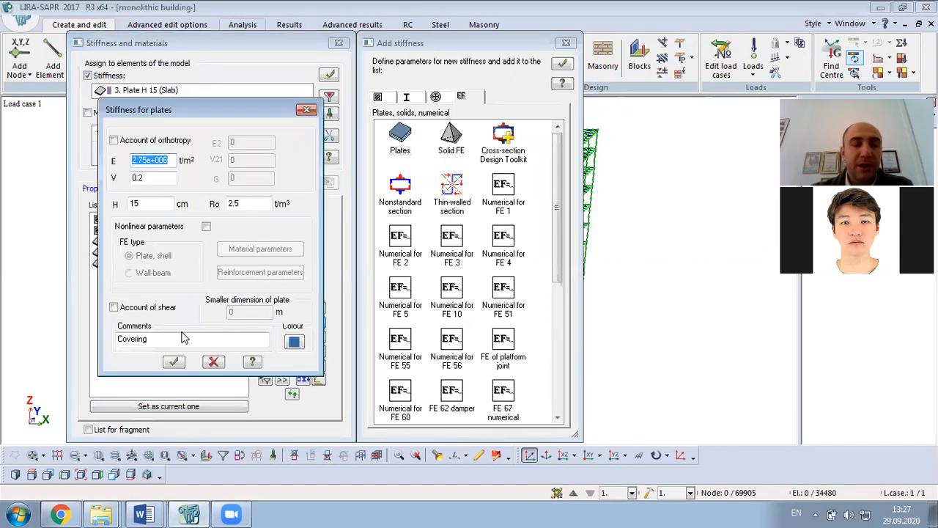
left_click_drag(175, 338, 88, 344)
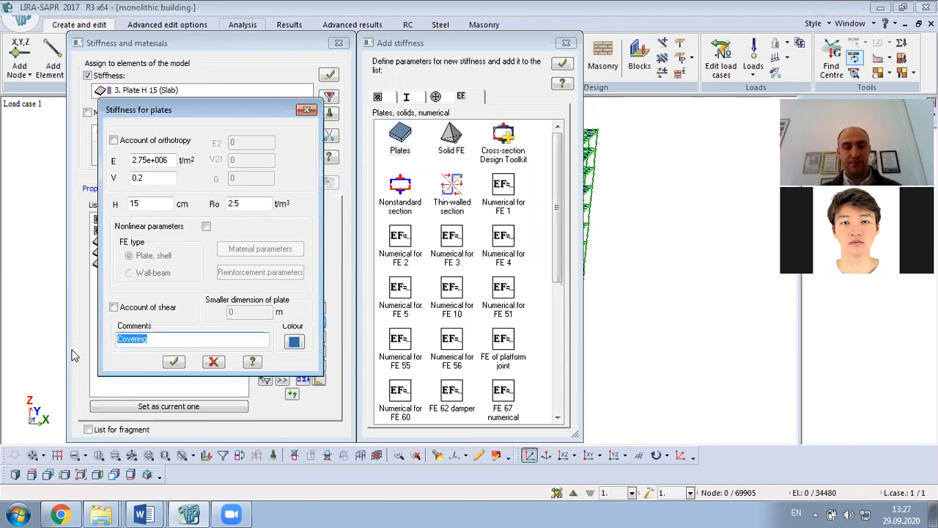
type("Fou")
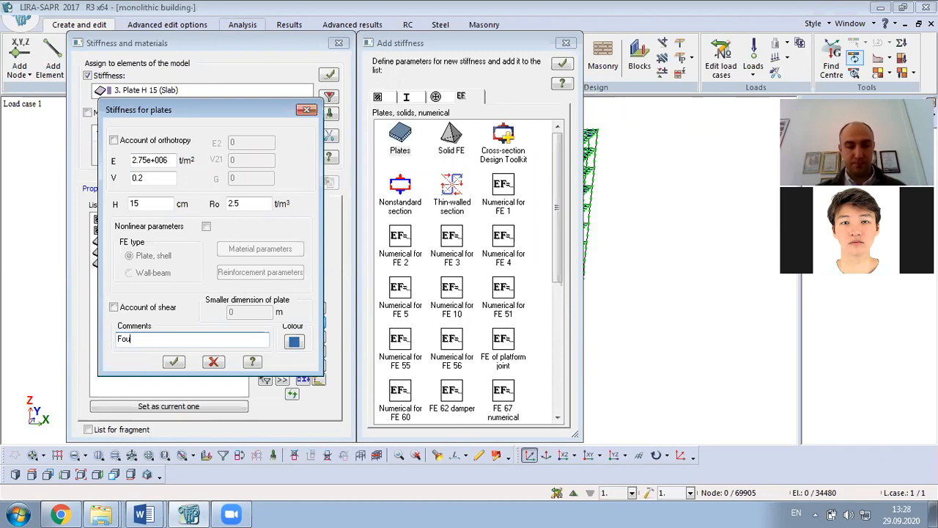
type("ndation")
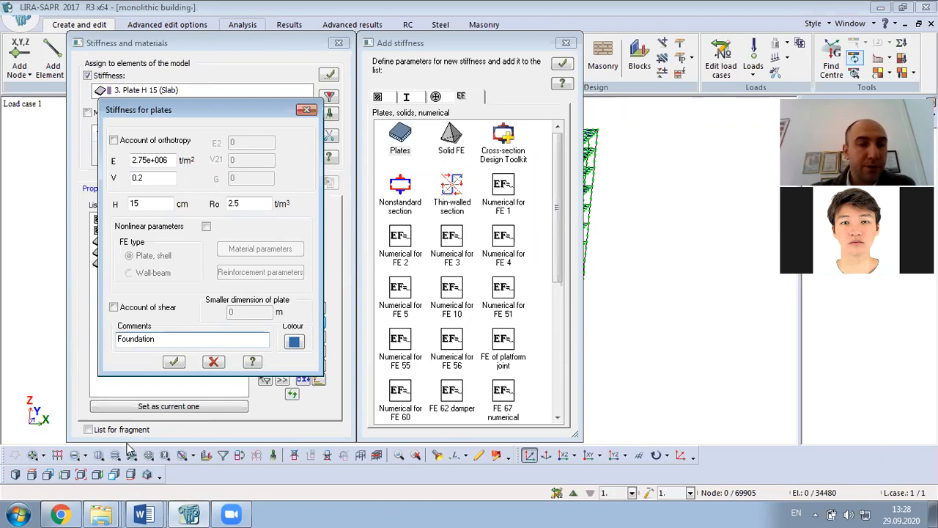
left_click_drag(177, 360, 178, 316)
Look up the monolithic foundation slab thickness in the Word assignment tables and return to LIRA-SAPR
mouse_move(153, 511)
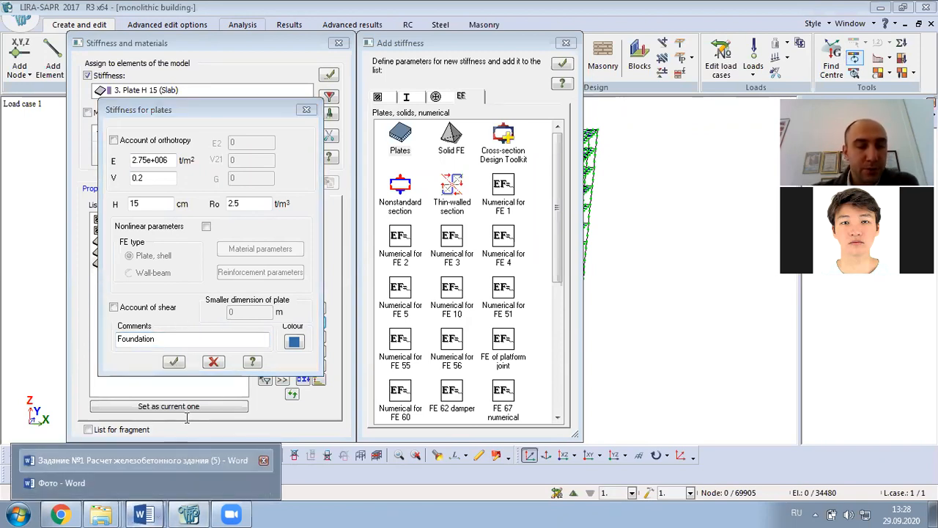
left_click(139, 478)
scroll(348, 352, "down", 8)
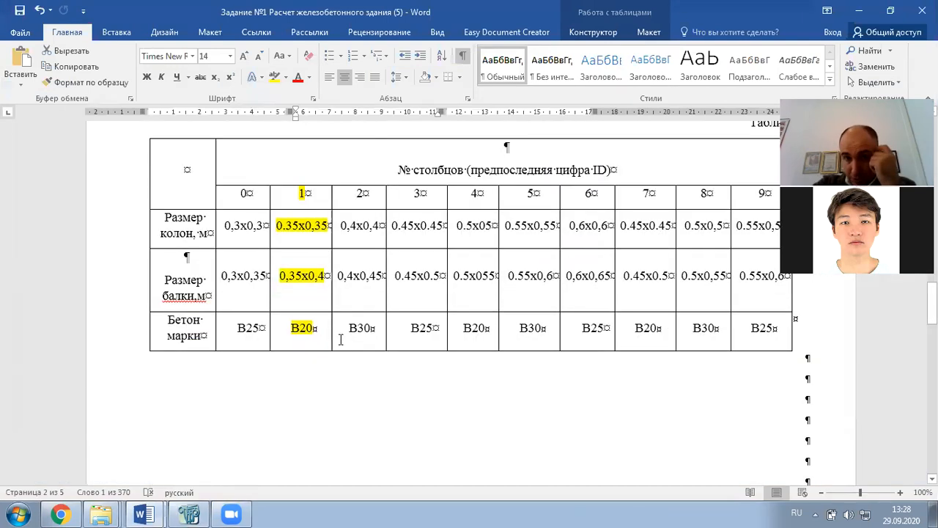
scroll(340, 339, "up", 10)
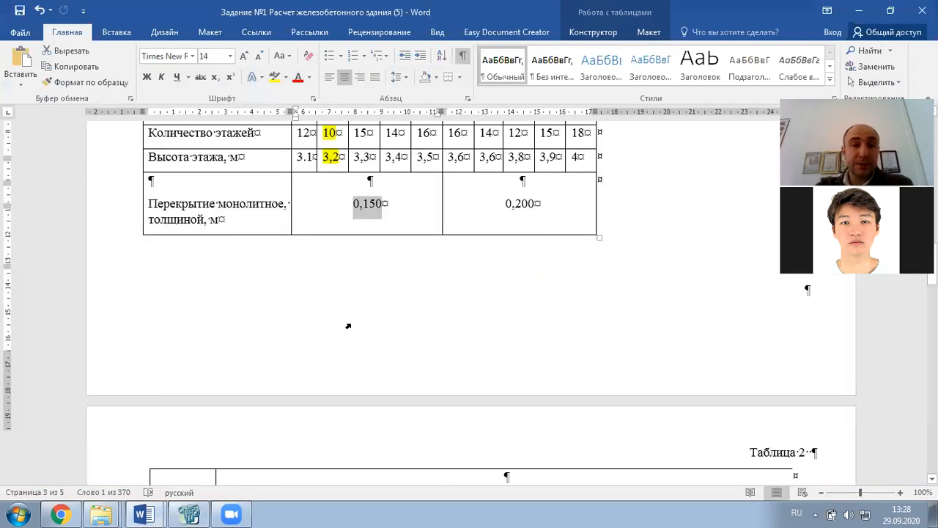
scroll(338, 335, "down", 15)
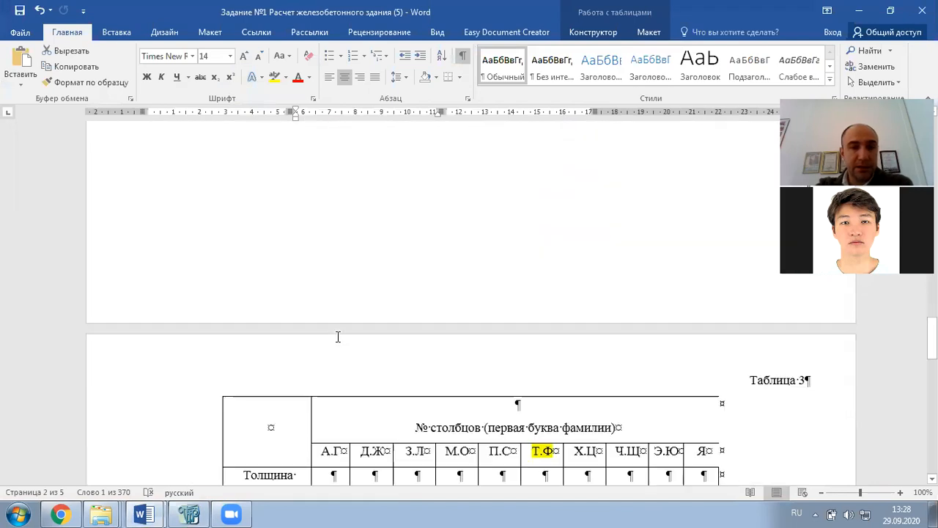
scroll(338, 334, "up", 1)
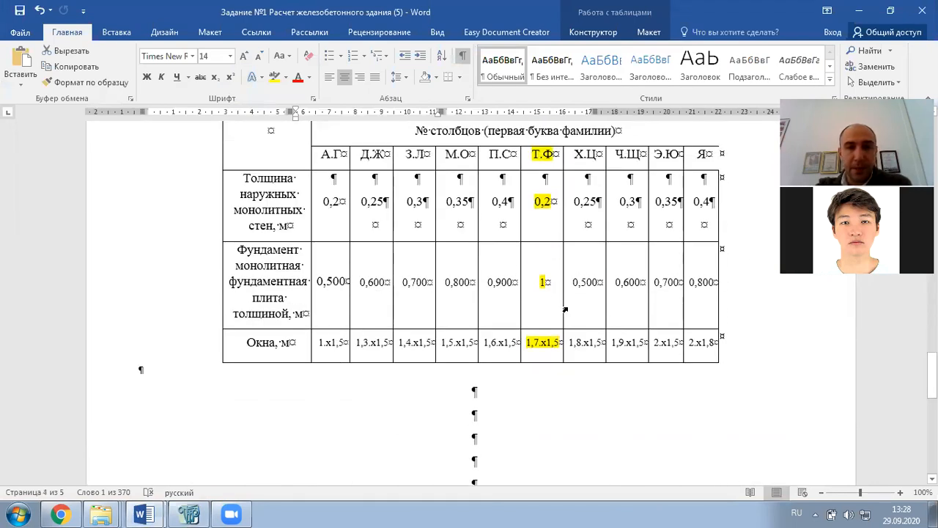
left_click(864, 10)
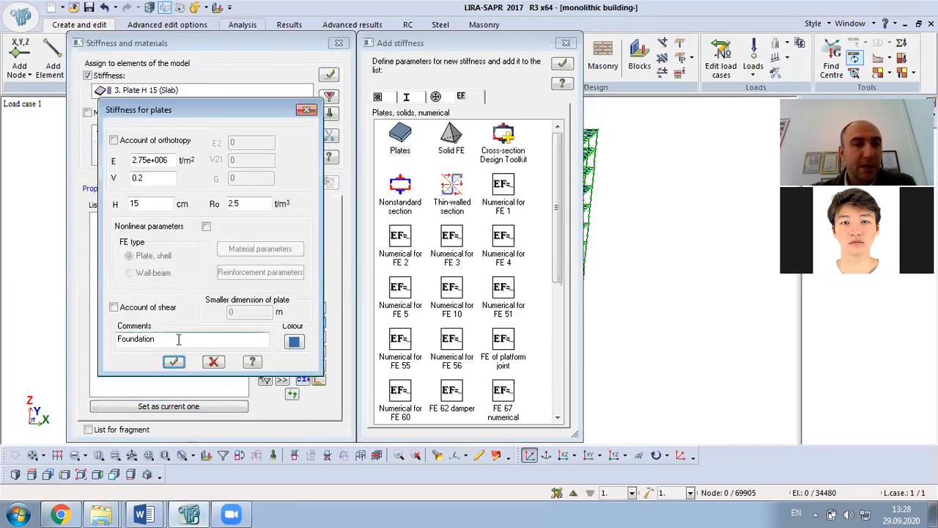
Set the Foundation plate thickness H to 100 cm and save the stiffness
double_click(141, 201)
type("100")
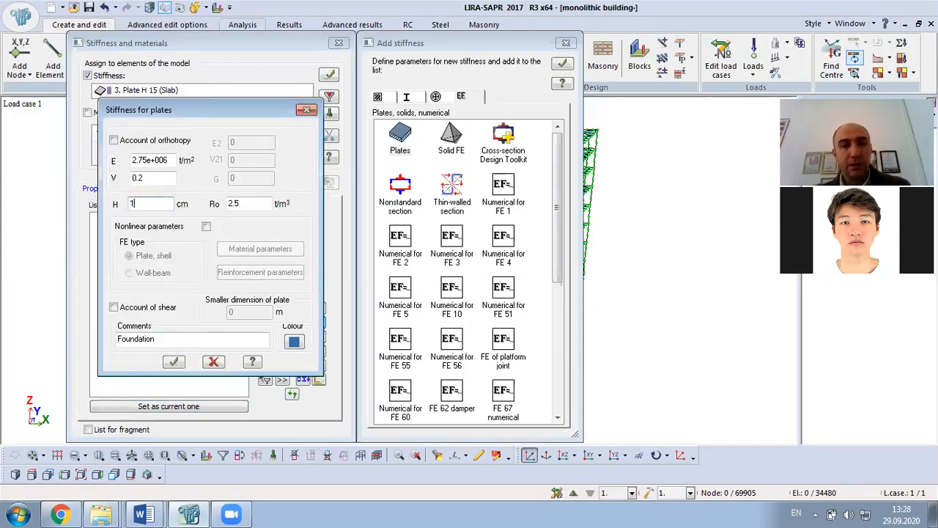
left_click(174, 362)
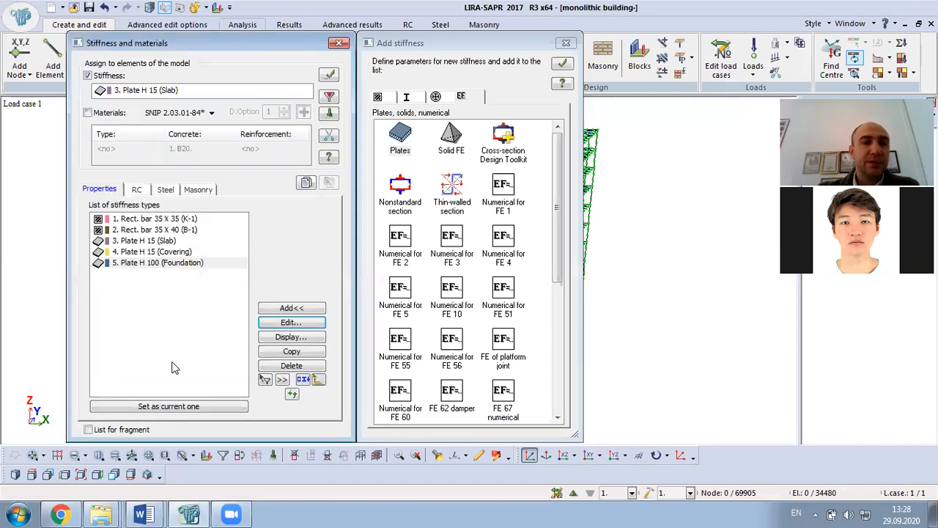
Copy the Foundation plate stiffness and change the copy's comment to Wall - 1
left_click(190, 265)
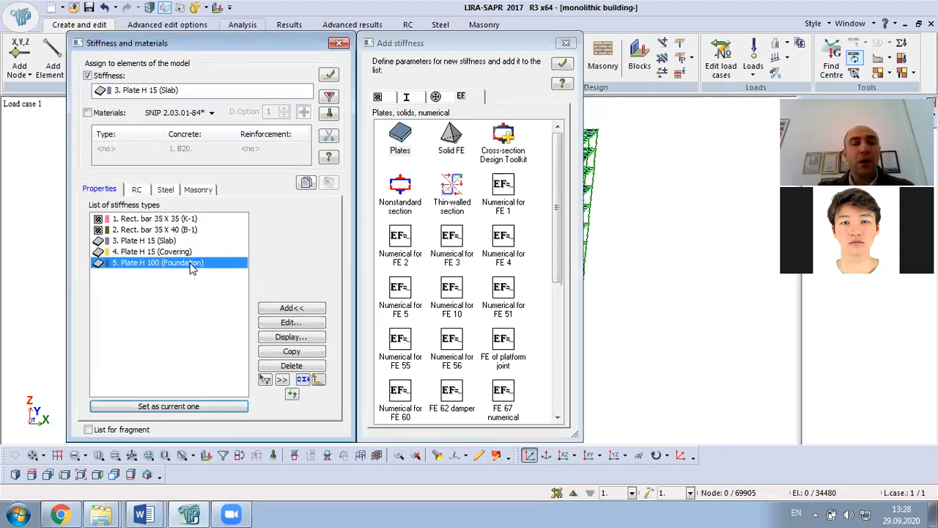
left_click(292, 353)
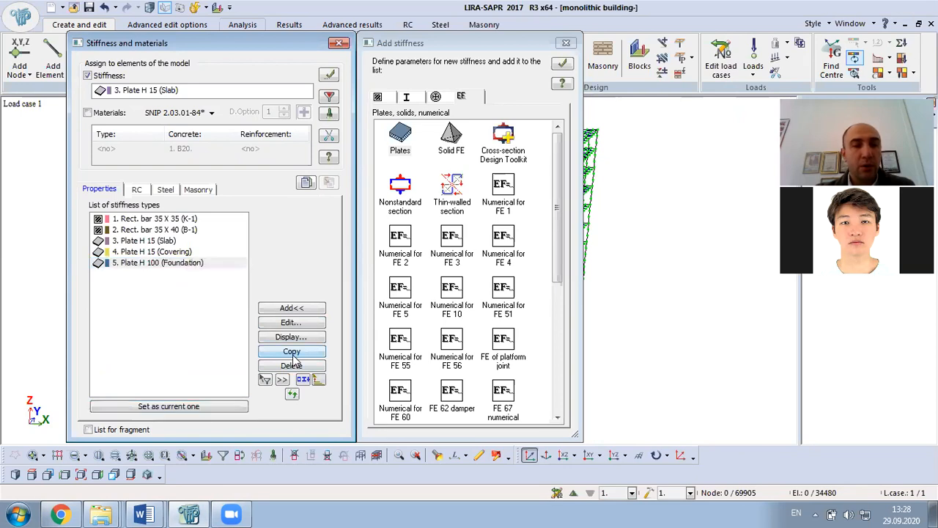
left_click(186, 278)
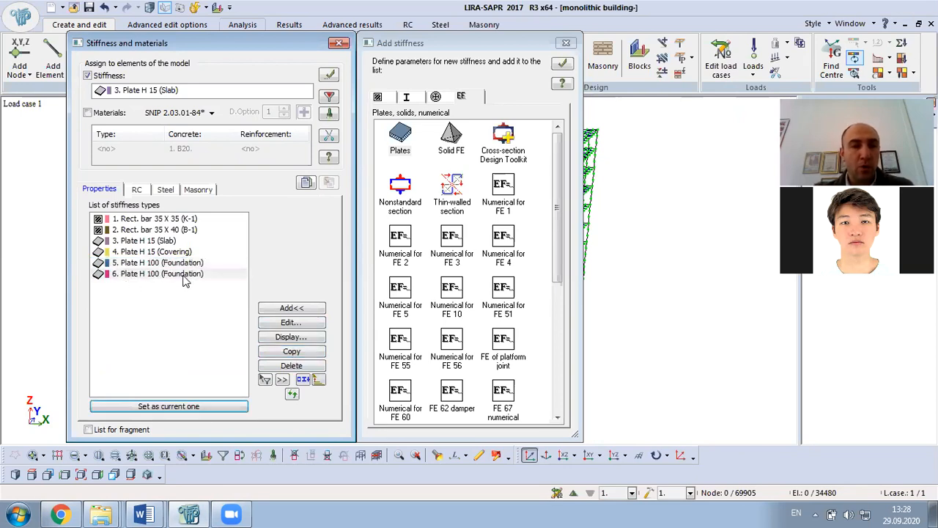
left_click(288, 323)
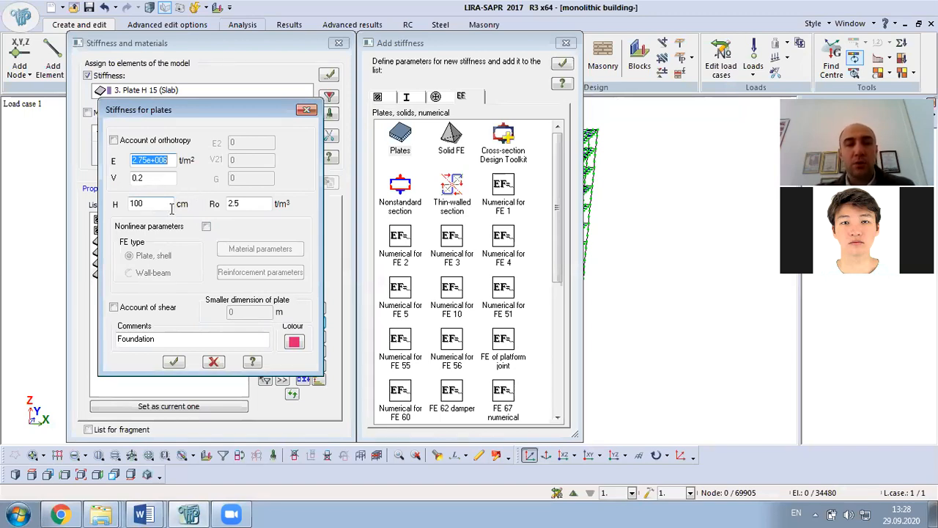
left_click_drag(163, 338, 1, 326)
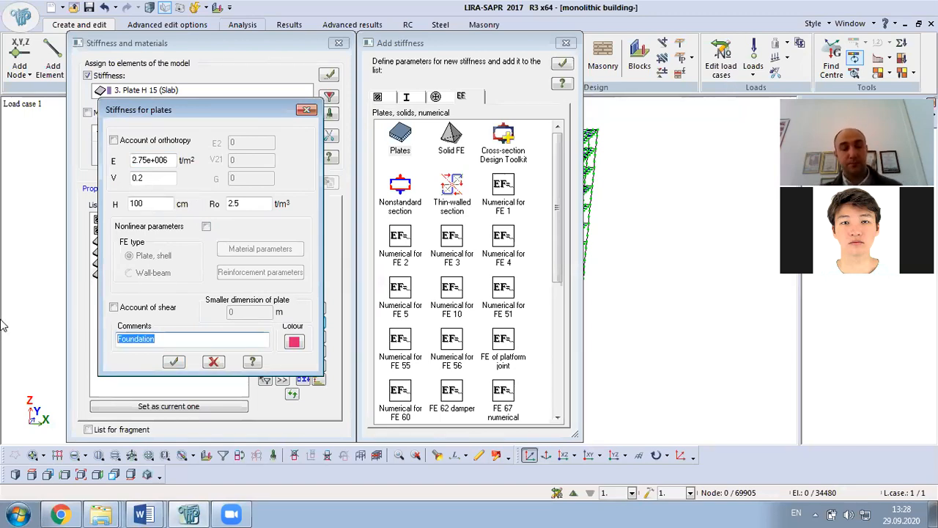
type("Wall")
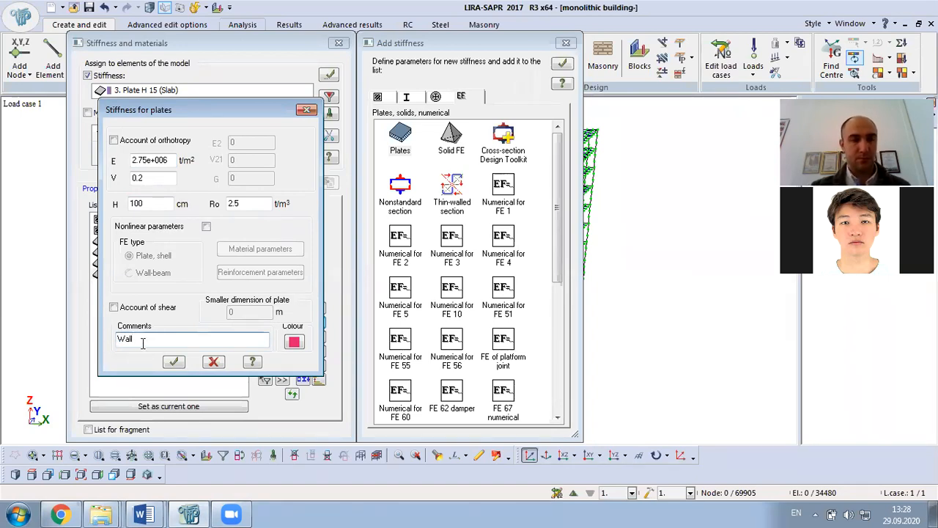
type("Cross")
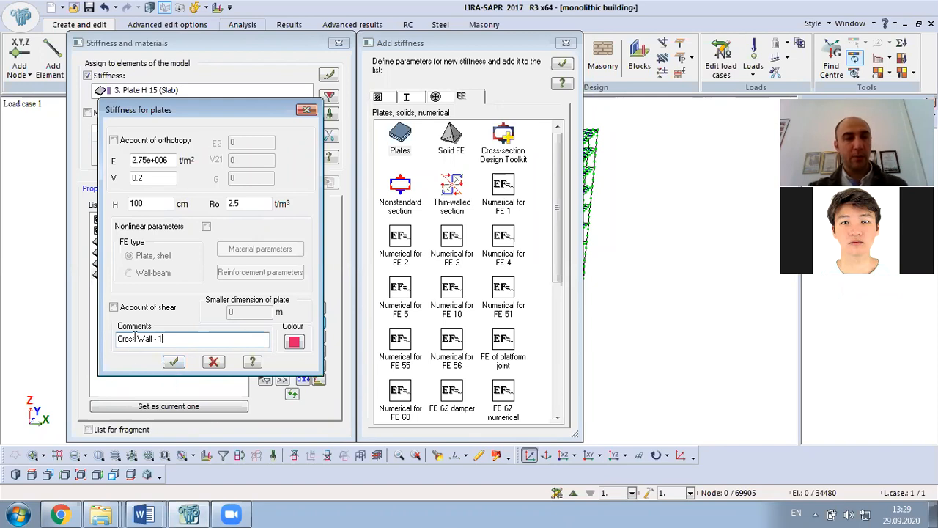
left_click_drag(139, 339, 102, 343)
key("BackSpace")
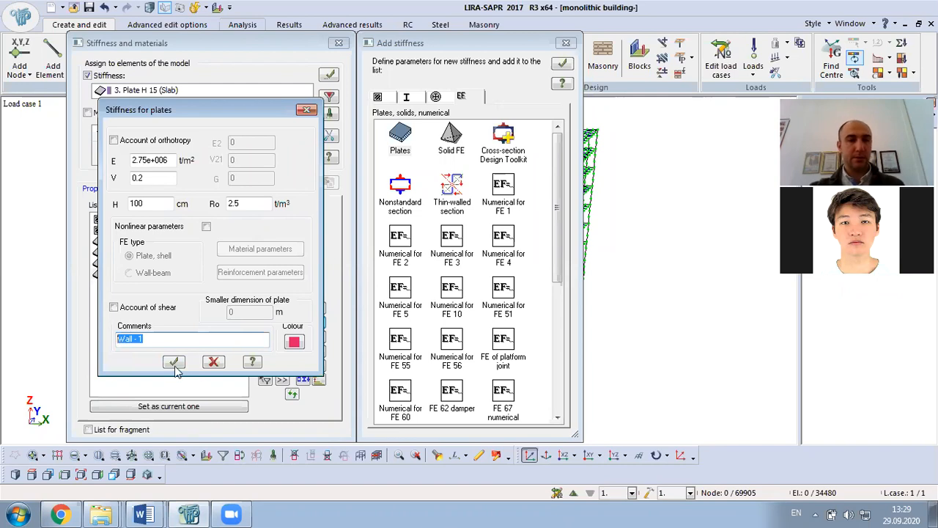
Look up the external monolithic wall thickness in the Word assignment table and return to LIRA-SAPR
left_click(155, 513)
left_click(166, 463)
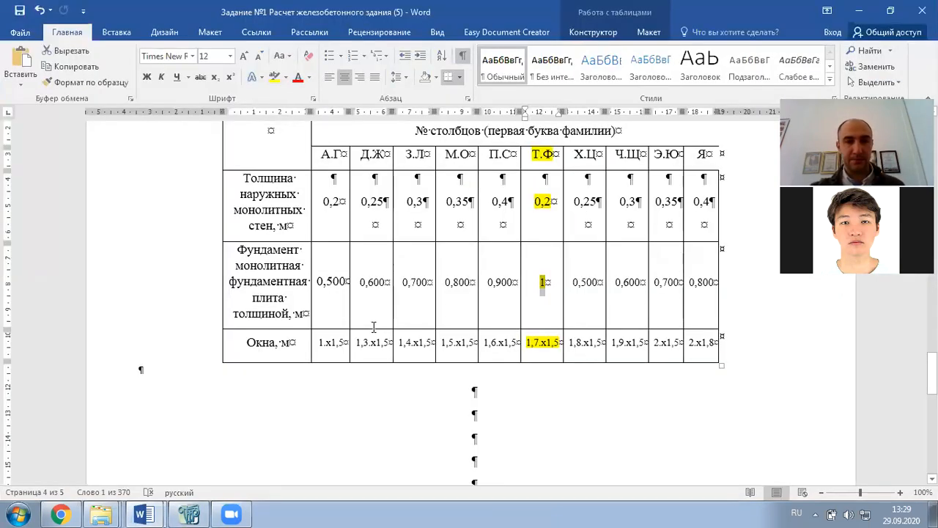
double_click(542, 202)
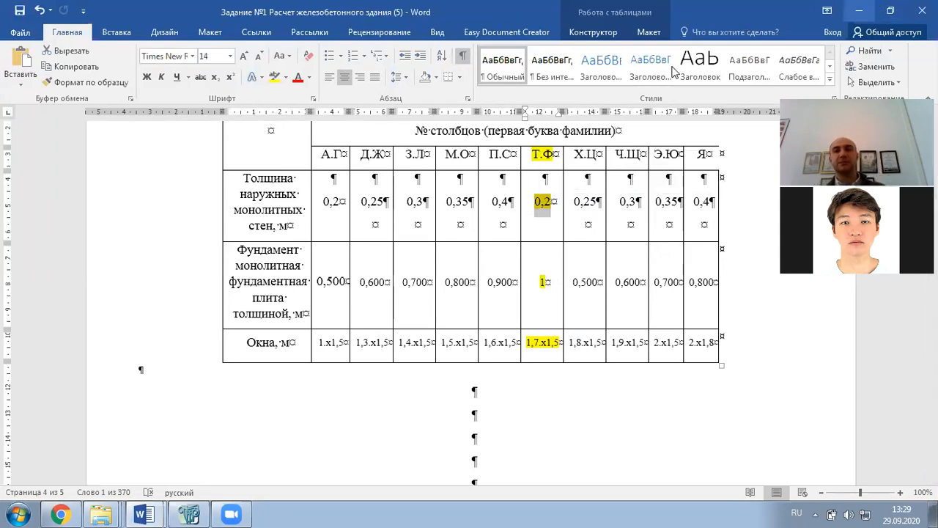
left_click(859, 10)
Set the Wall - 1 plate thickness H to 20 cm and save the stiffness
double_click(136, 203)
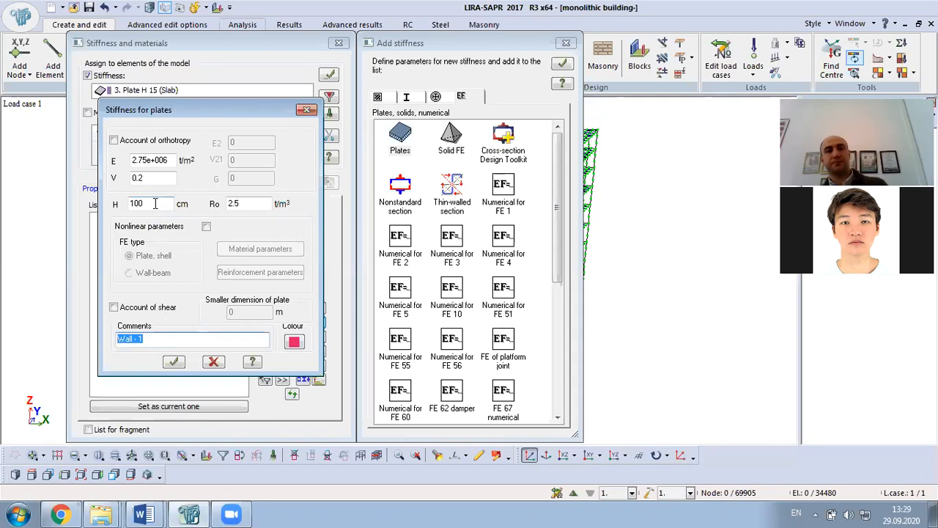
type("20")
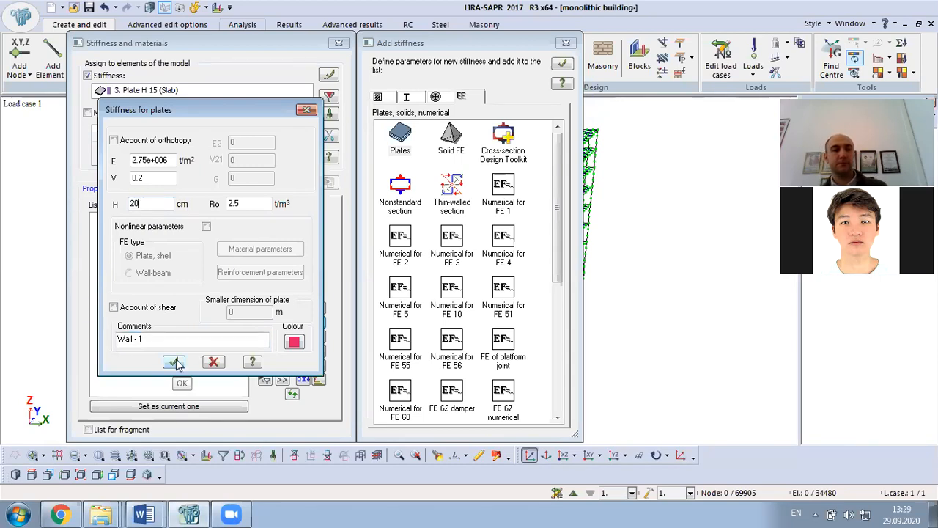
left_click(174, 361)
Copy the Wall - 1 plate stiffness, change the copy's comment to Wall - 2 and save it
left_click(168, 273)
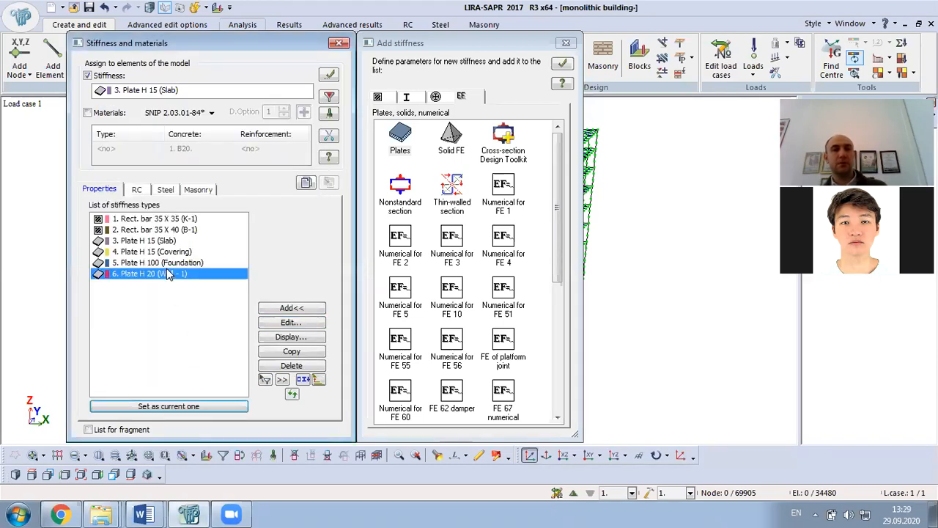
left_click(286, 353)
left_click(205, 284)
left_click(291, 323)
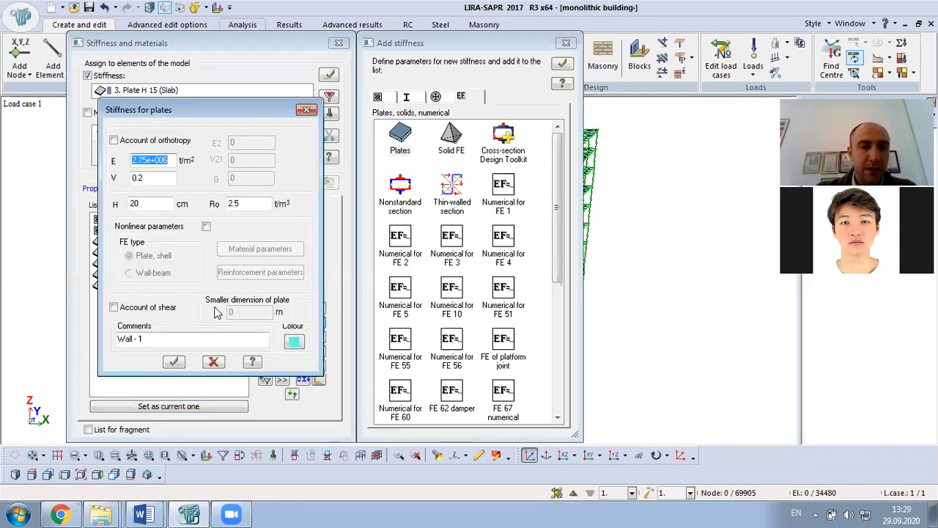
left_click(166, 338)
type("2")
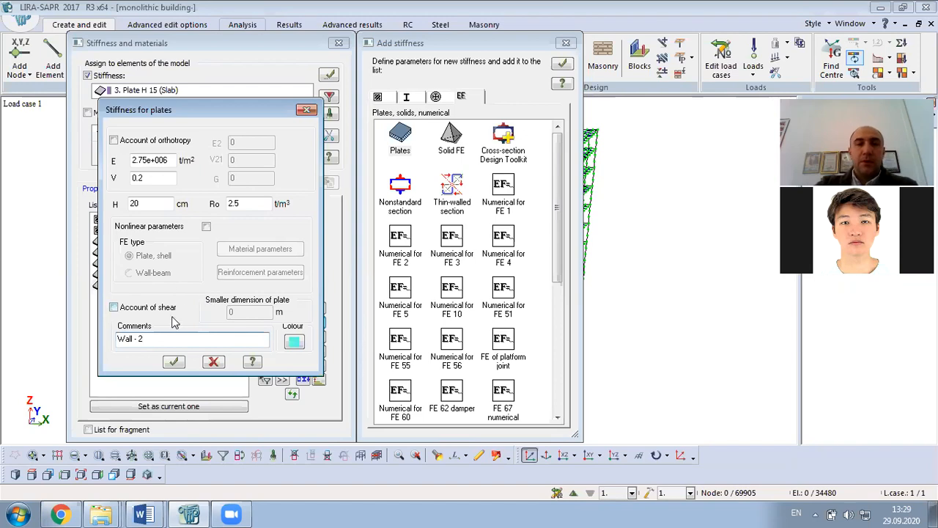
left_click(173, 362)
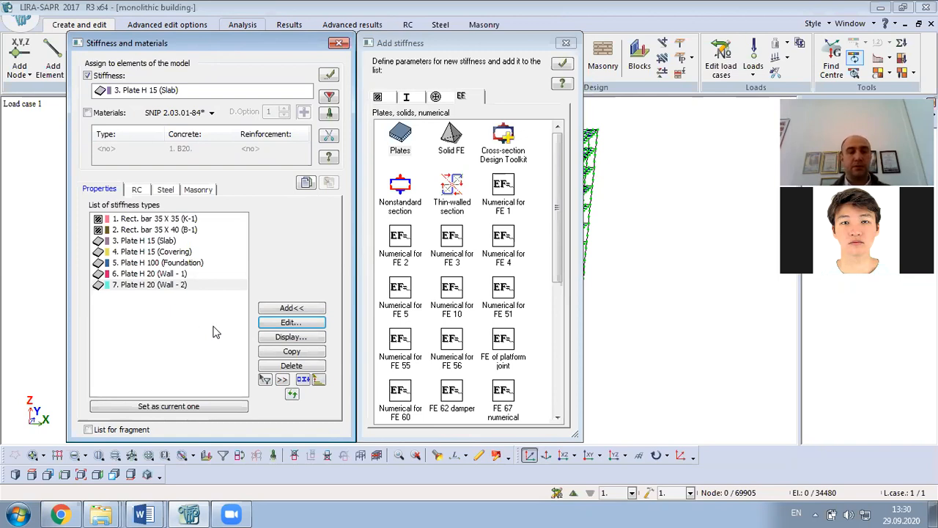
Add a bar type to the RC material properties with the analysis type Column of the ground floor
left_click(140, 190)
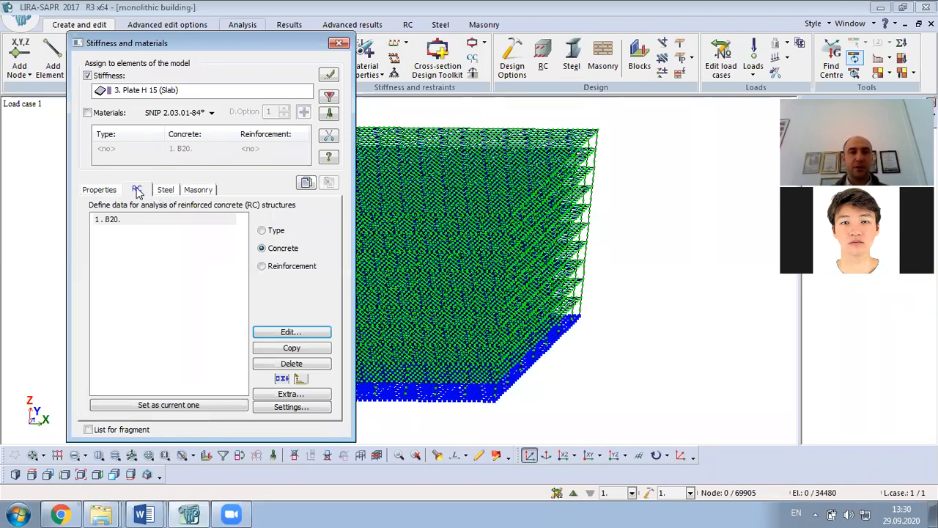
left_click(266, 231)
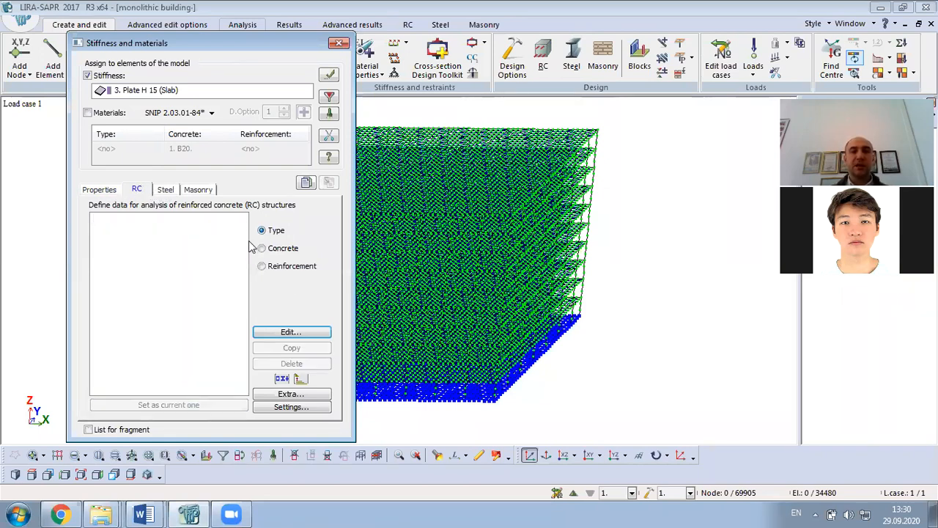
left_click(285, 333)
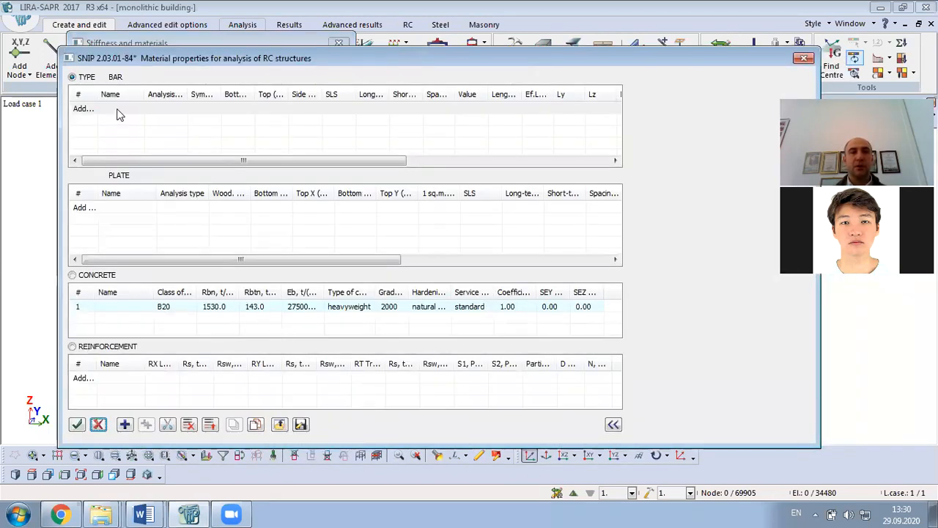
left_click(120, 114)
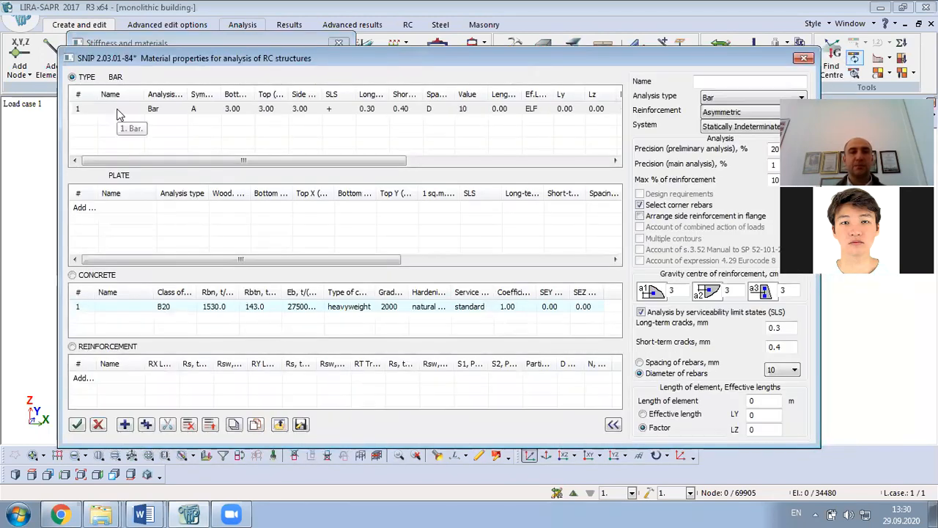
left_click(776, 98)
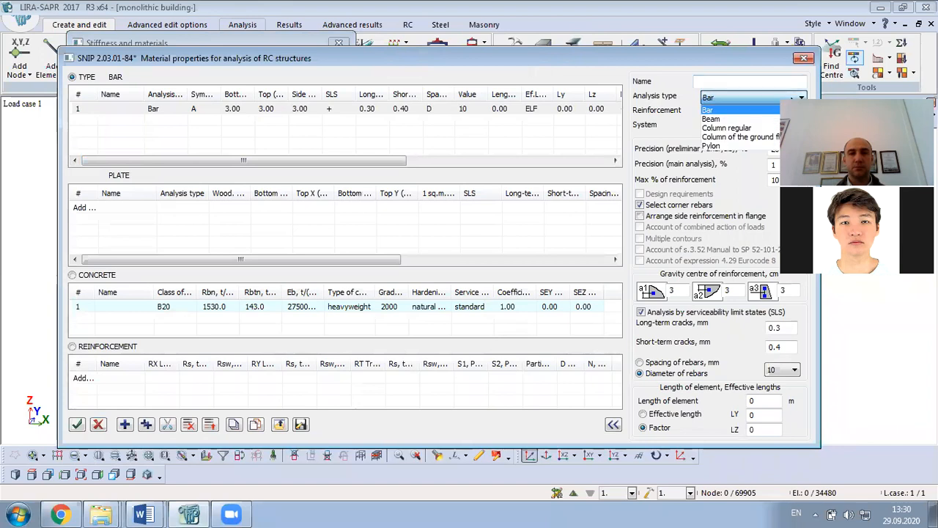
left_click(752, 137)
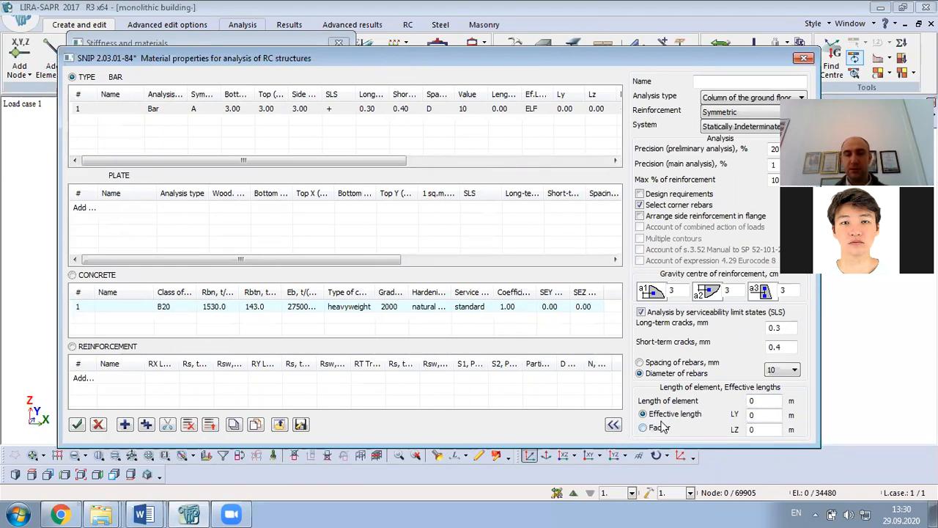
Define the ground-floor column's effective lengths by Factor, with LY and LZ both set to 1, and apply them
double_click(755, 415)
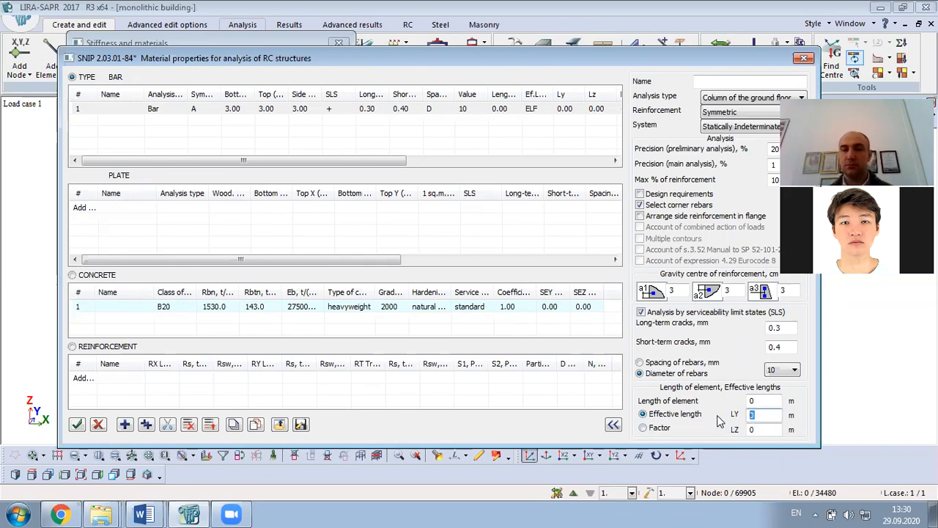
left_click(649, 429)
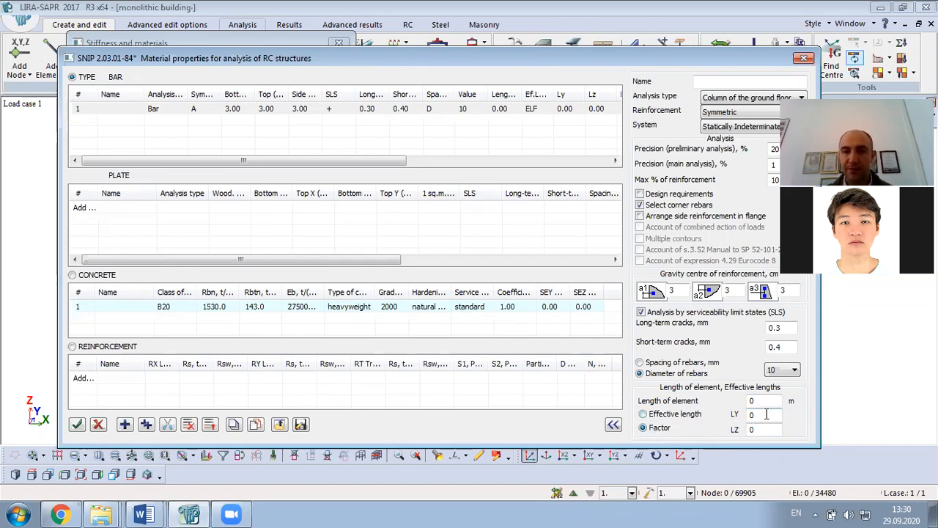
type("1")
left_click_drag(760, 428, 716, 435)
type("1")
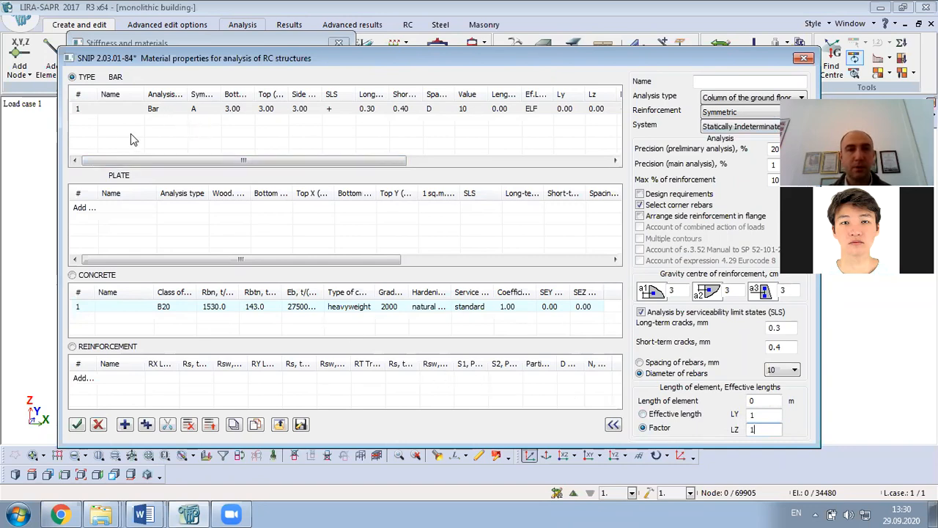
left_click(152, 110)
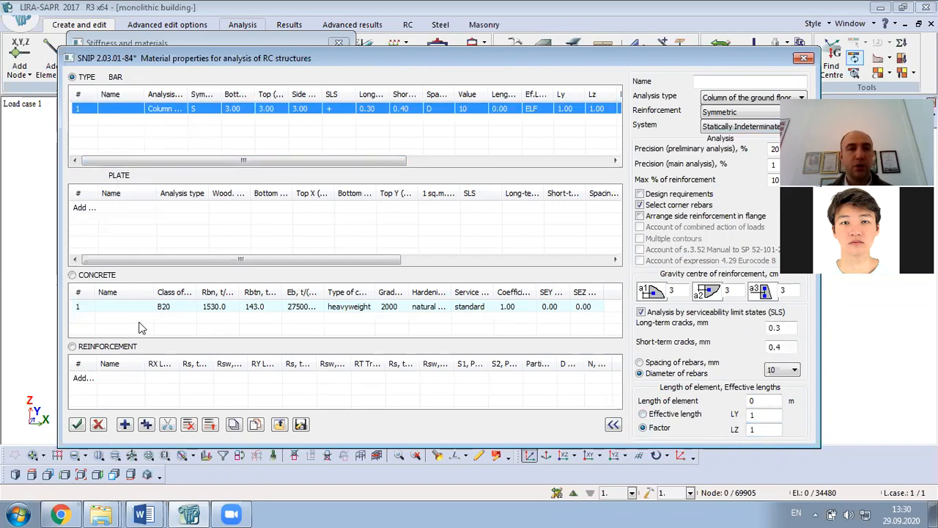
Add a second bar type with the analysis type Beam and Asymmetric reinforcement to the RC material properties
left_click(129, 425)
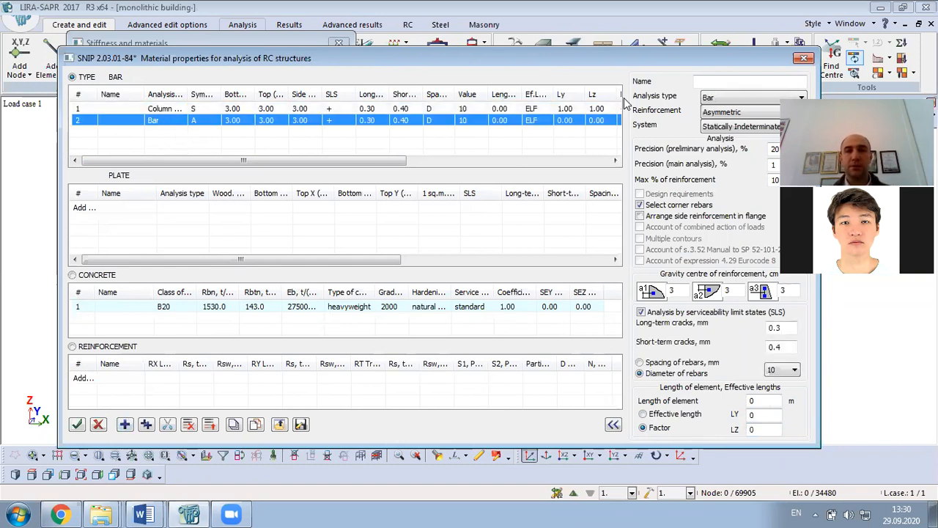
left_click(730, 100)
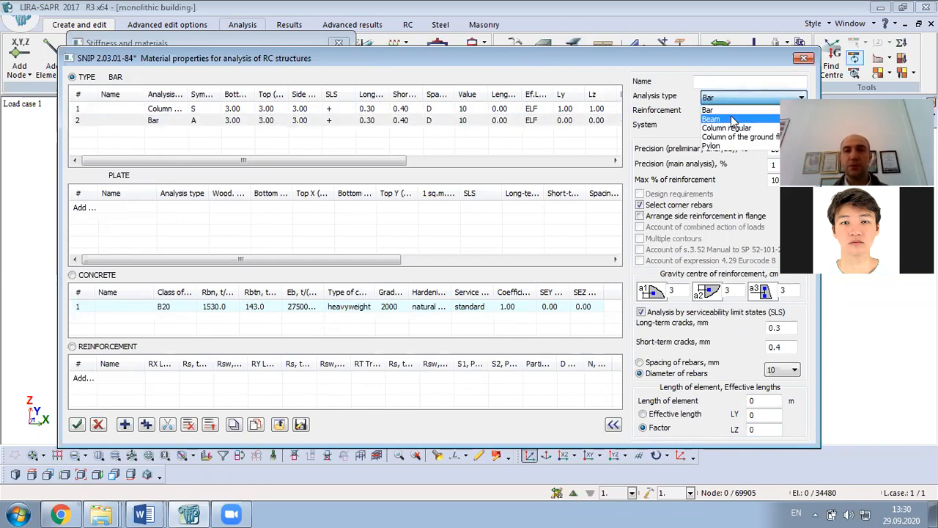
left_click(711, 119)
left_click(731, 110)
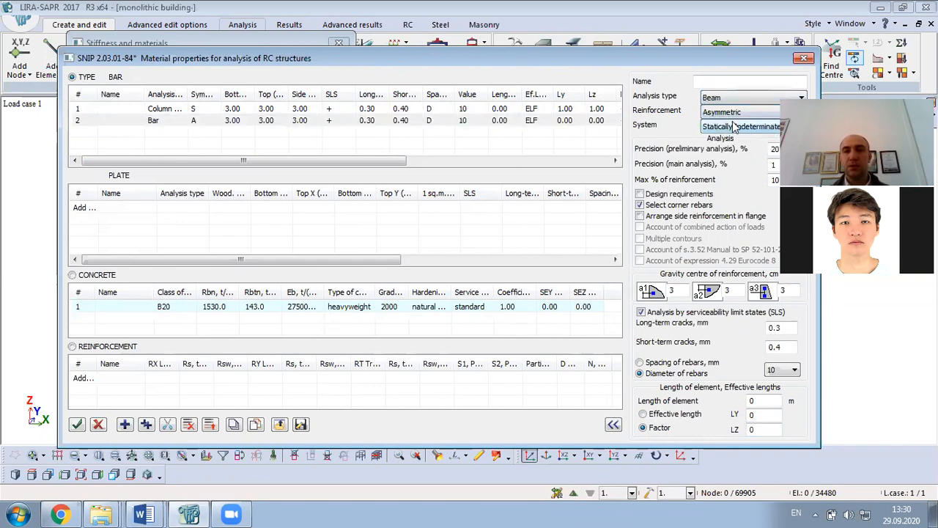
left_click(751, 115)
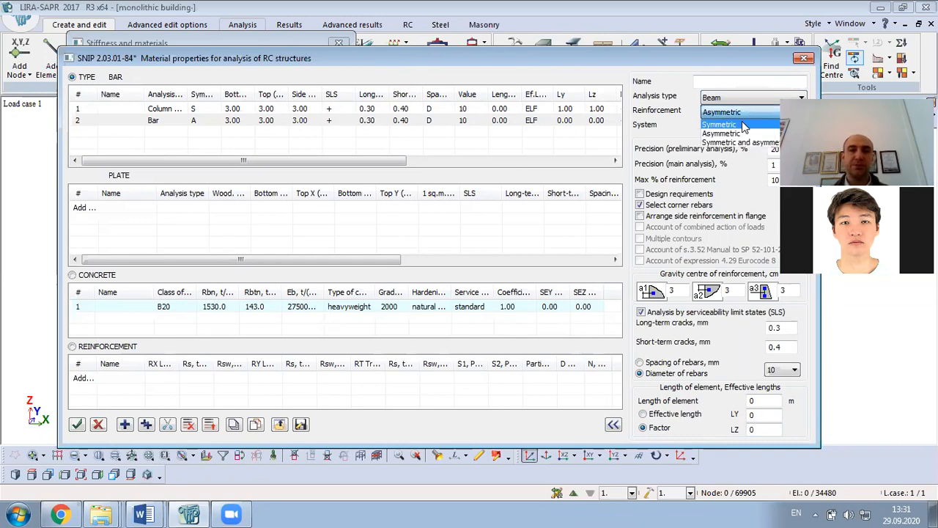
left_click(738, 115)
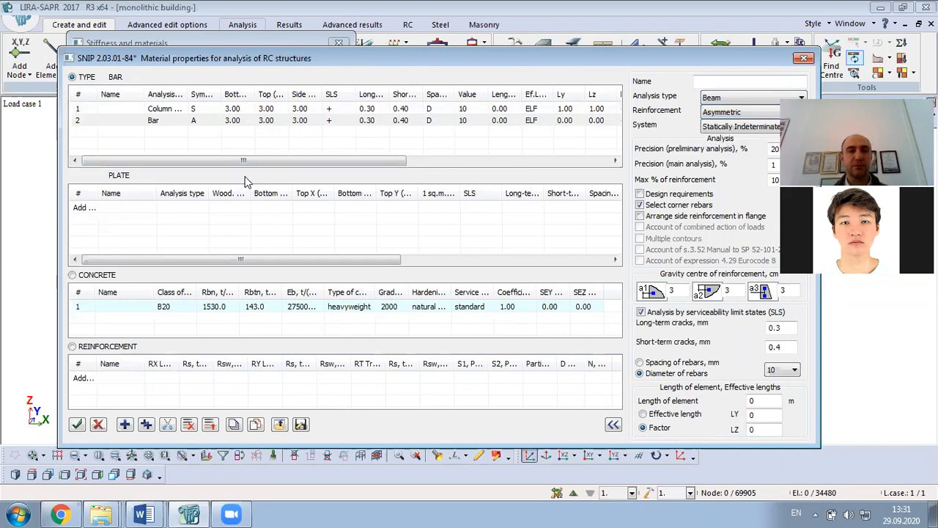
Add a plate type with the analysis type SLAB (Flexure) to the RC material properties
left_click(127, 213)
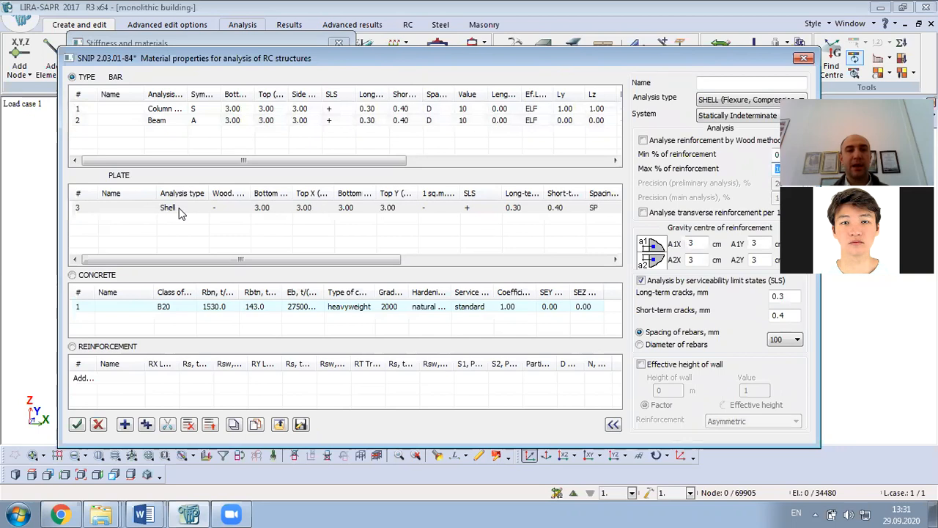
left_click(755, 103)
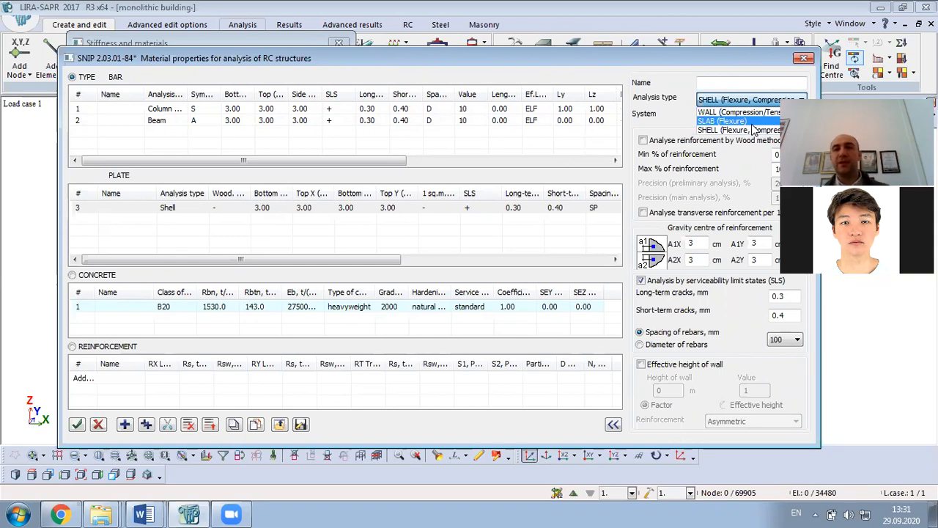
left_click(751, 123)
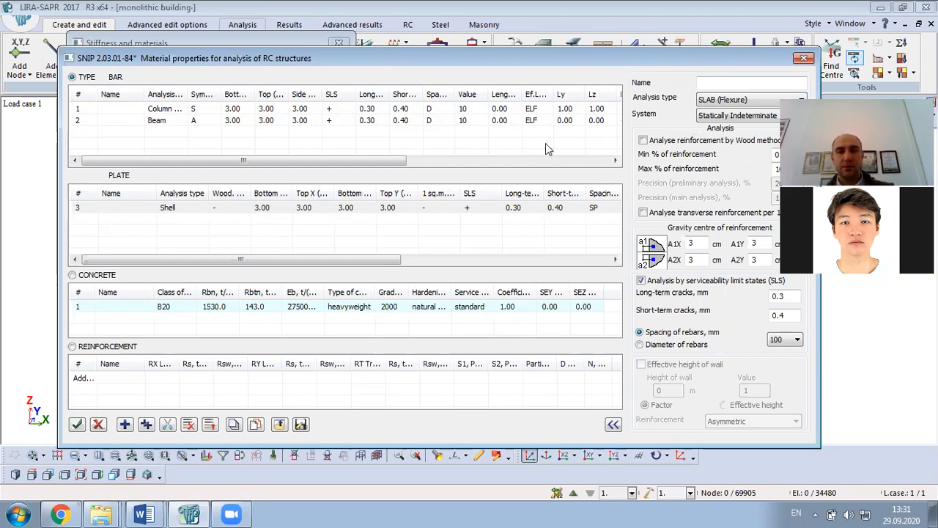
left_click(182, 228)
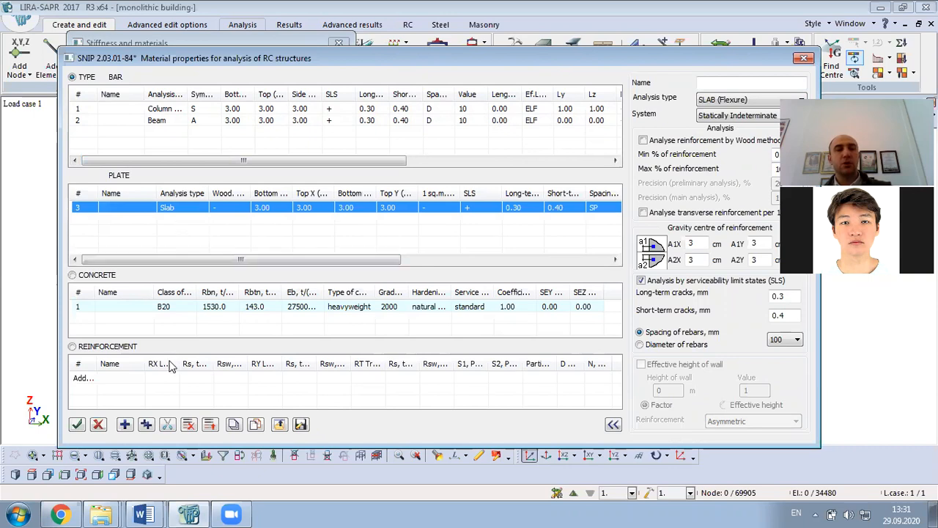
Add another plate type with the analysis type WALL (Compression/Tension)
left_click(130, 425)
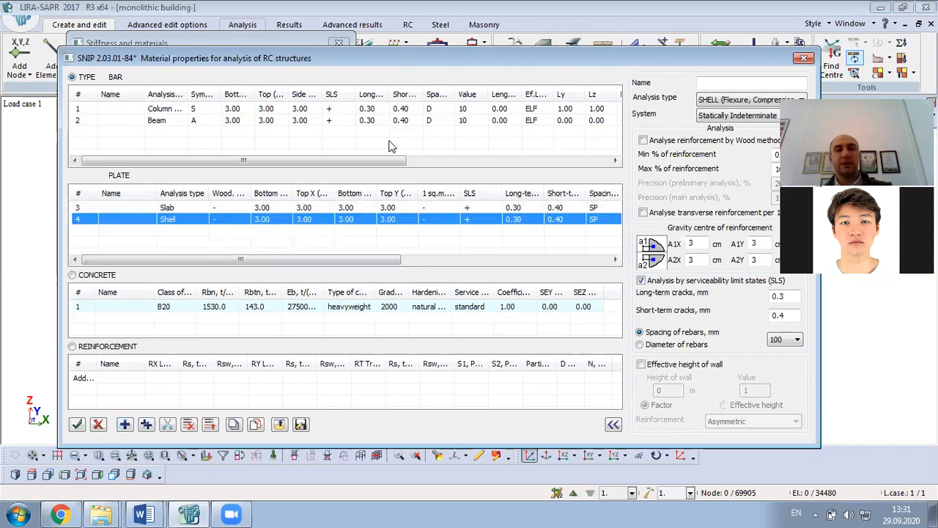
left_click(737, 102)
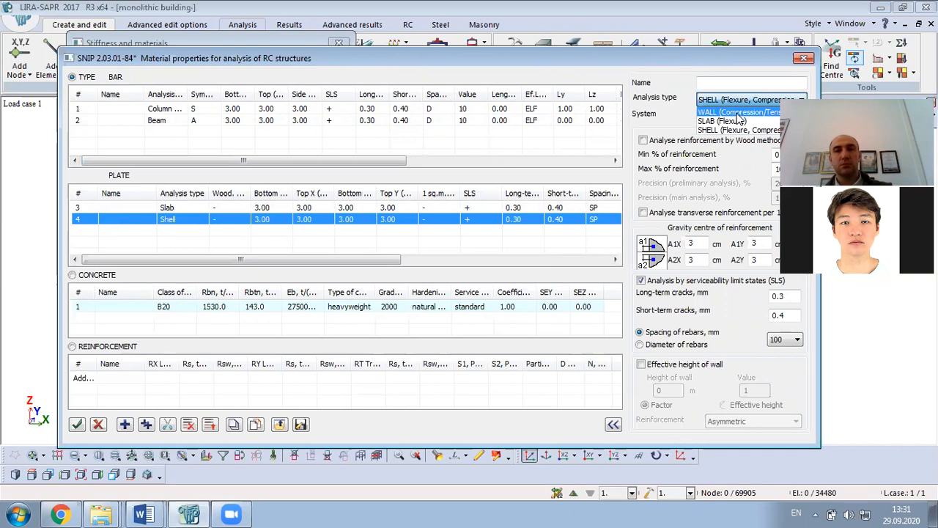
left_click(740, 112)
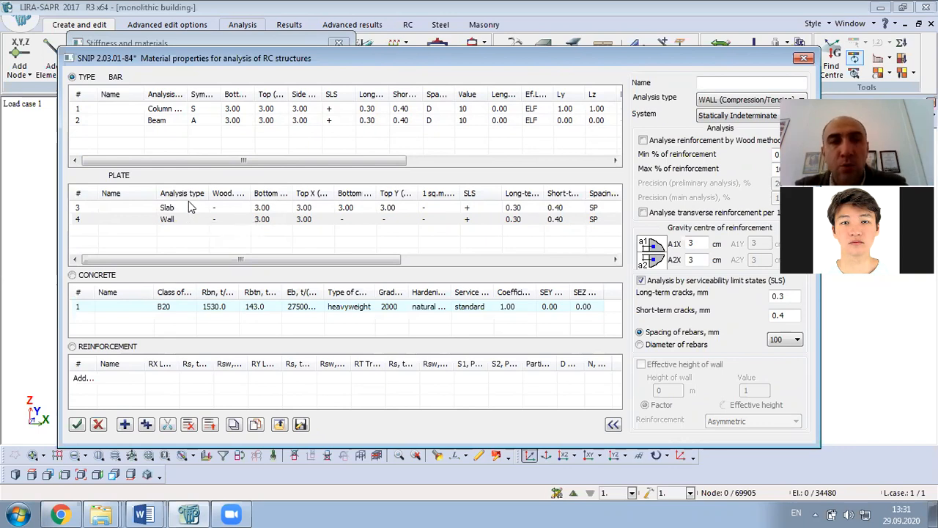
Add a default reinforcement entry with A-III longitudinal and A-II transverse bars, and save the RC material properties
left_click(167, 307)
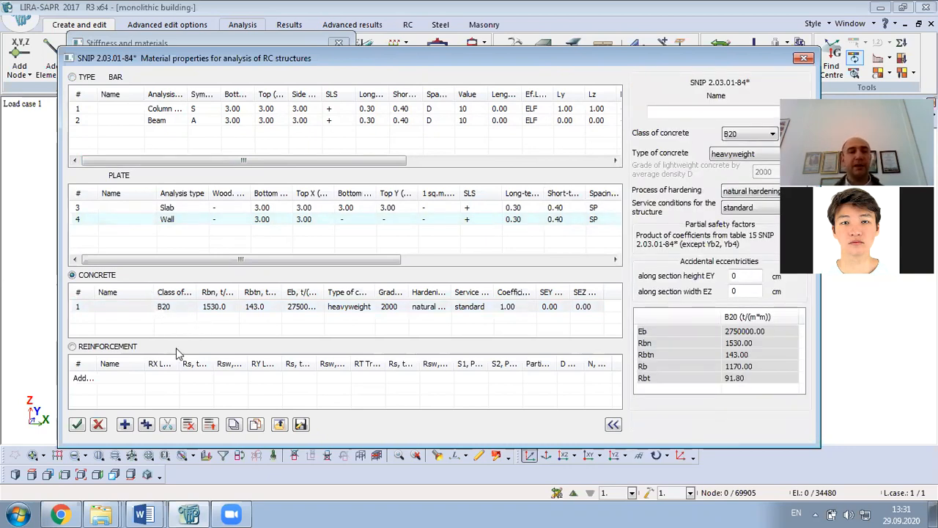
left_click(145, 378)
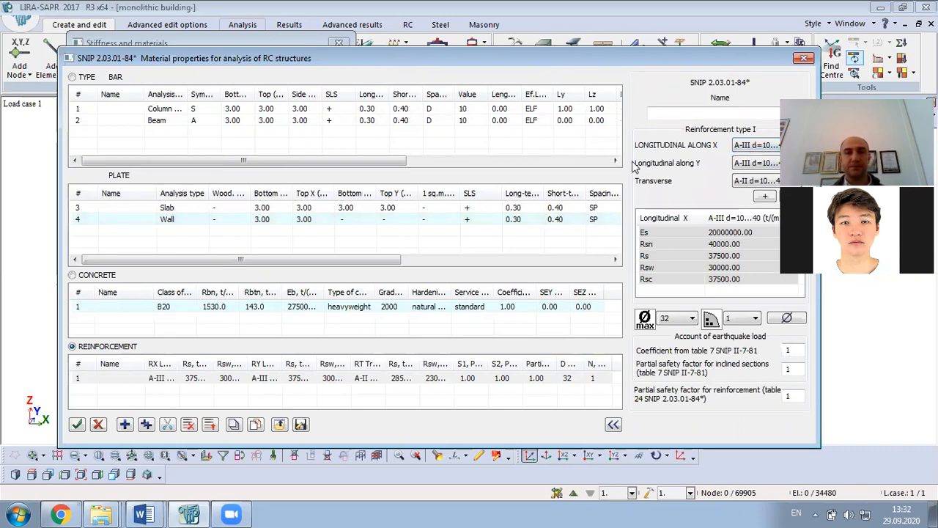
left_click(76, 424)
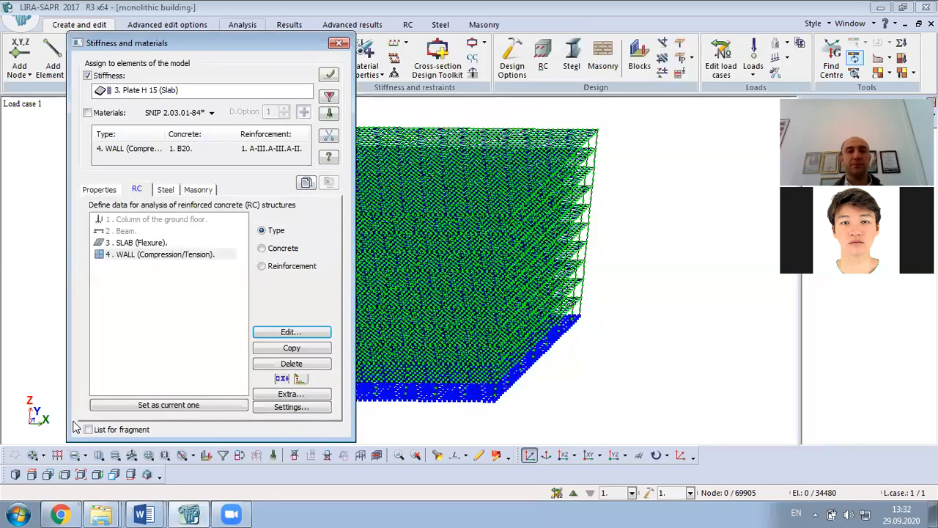
Review the RC concrete, reinforcement and type lists and the stiffness list, and close the Stiffness and materials dialog
left_click(281, 253)
left_click(285, 265)
left_click(262, 230)
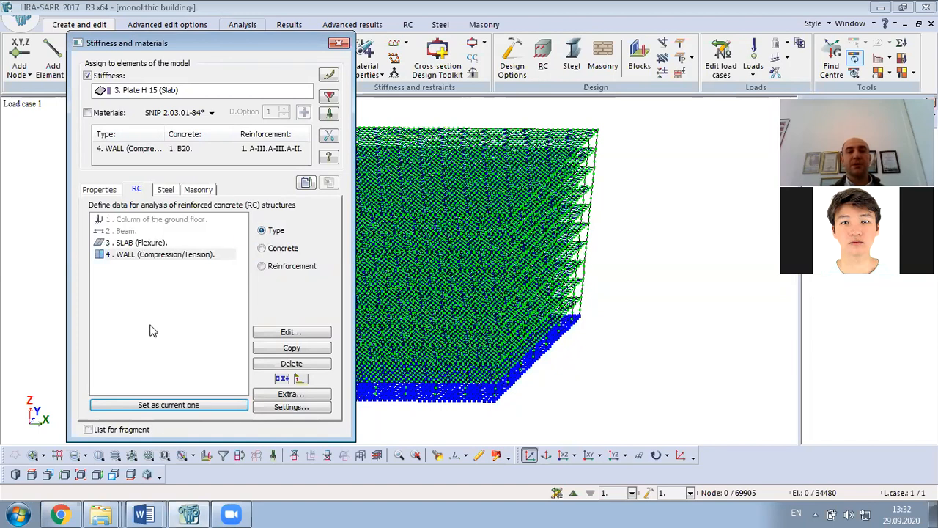
left_click(99, 190)
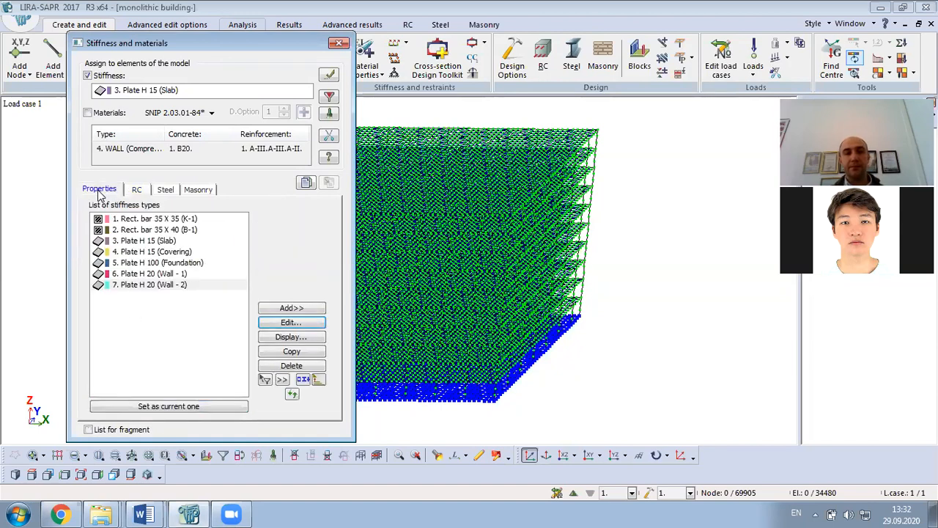
left_click(339, 44)
Select all the vertical bars of the building with a selection window, and clear the selection
middle_click_drag(356, 161, 564, 210)
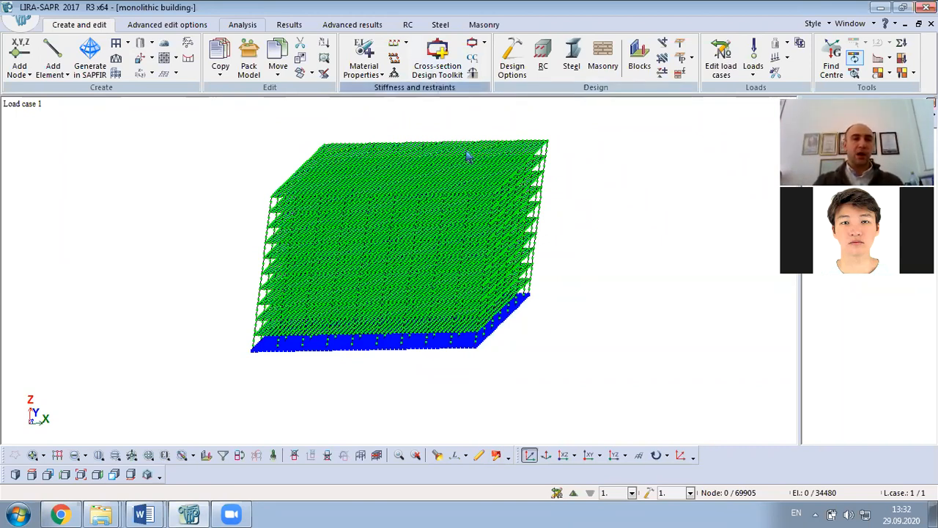
middle_click_drag(540, 325, 519, 346)
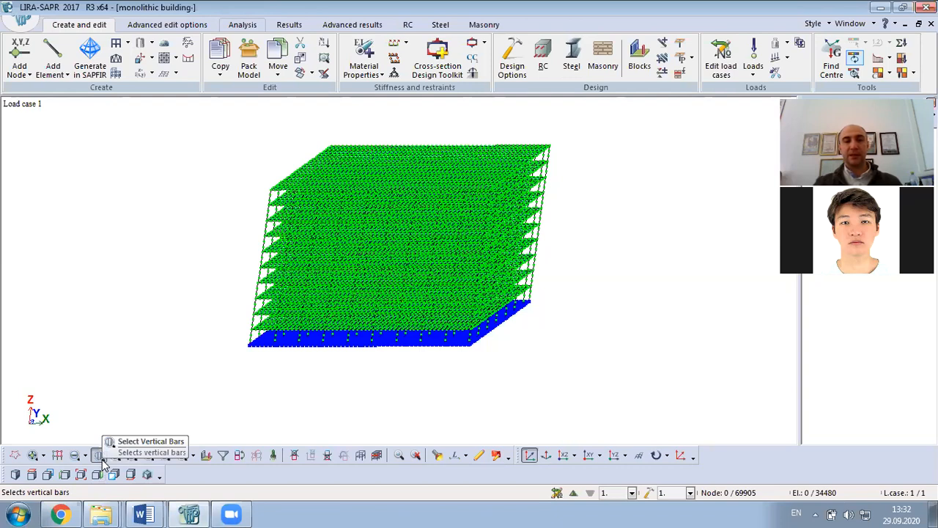
left_click(101, 460)
left_click_drag(174, 111, 703, 424)
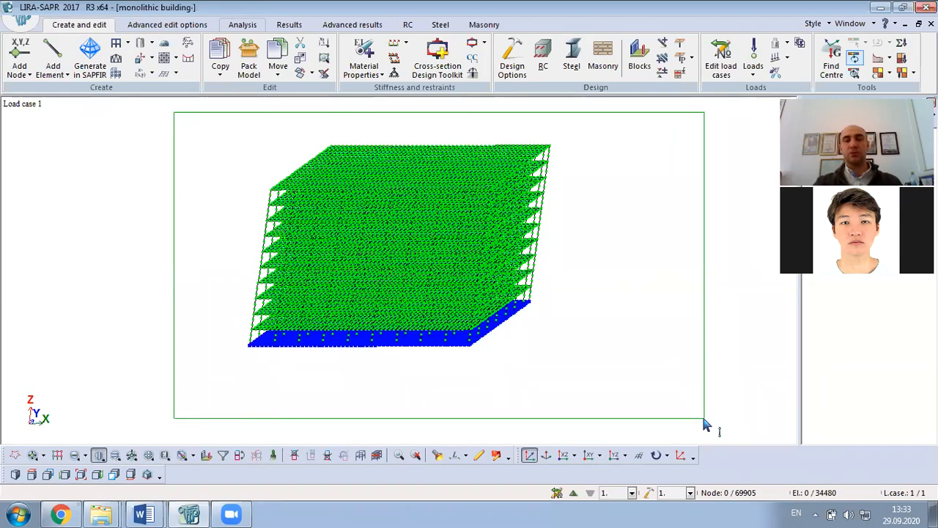
left_click_drag(703, 418, 704, 418)
key("Escape")
left_click_drag(608, 117, 121, 416)
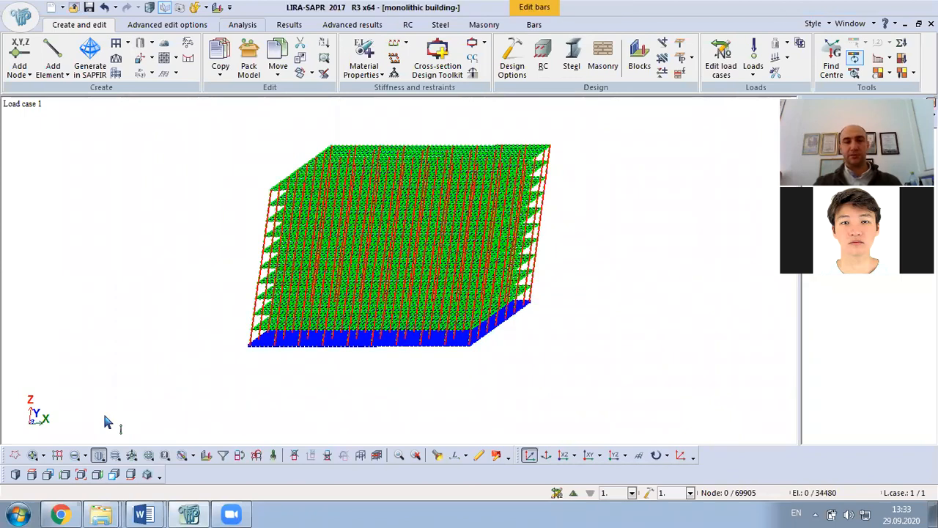
key("Escape")
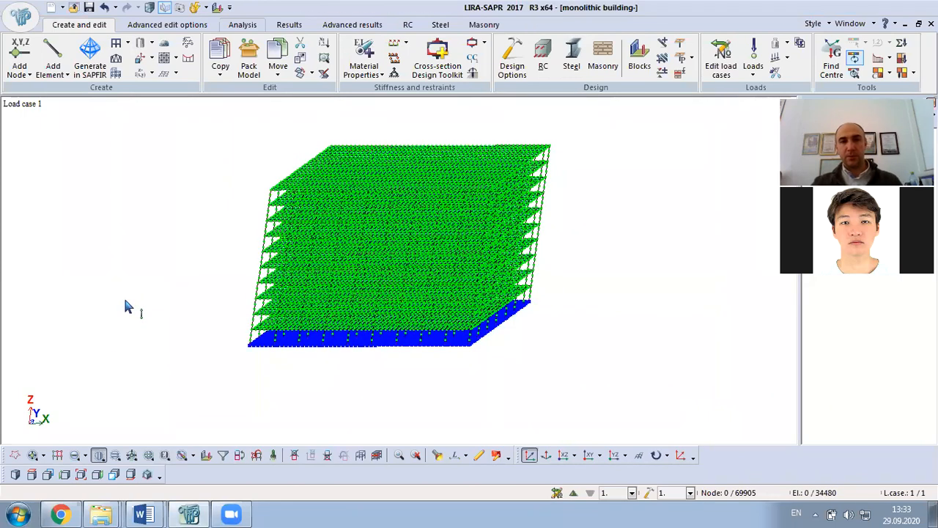
Select all bar elements with the element filter, using the FE shape Bars
left_click(224, 456)
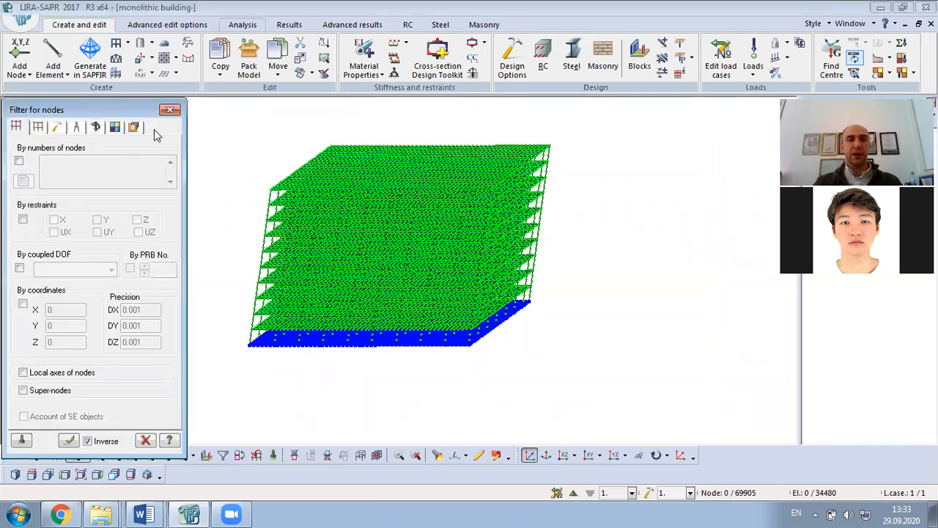
left_click(38, 128)
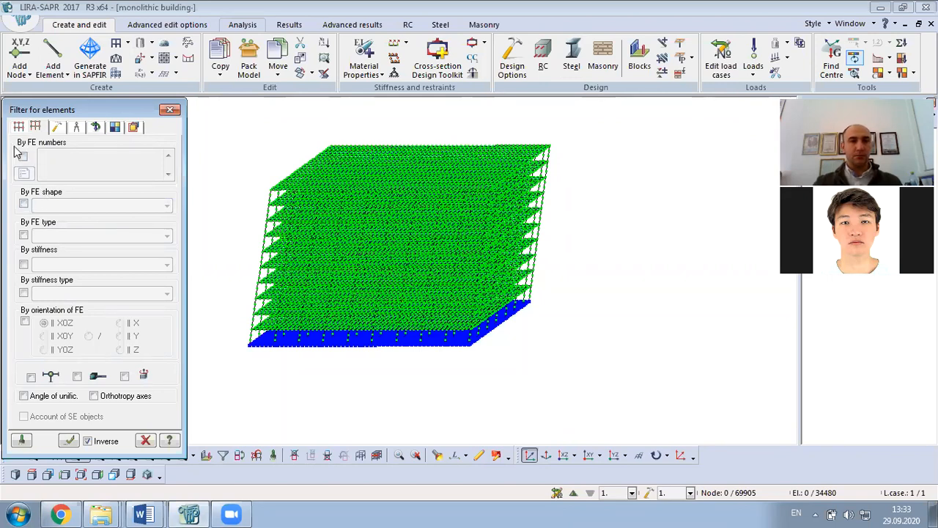
left_click(23, 204)
left_click(57, 209)
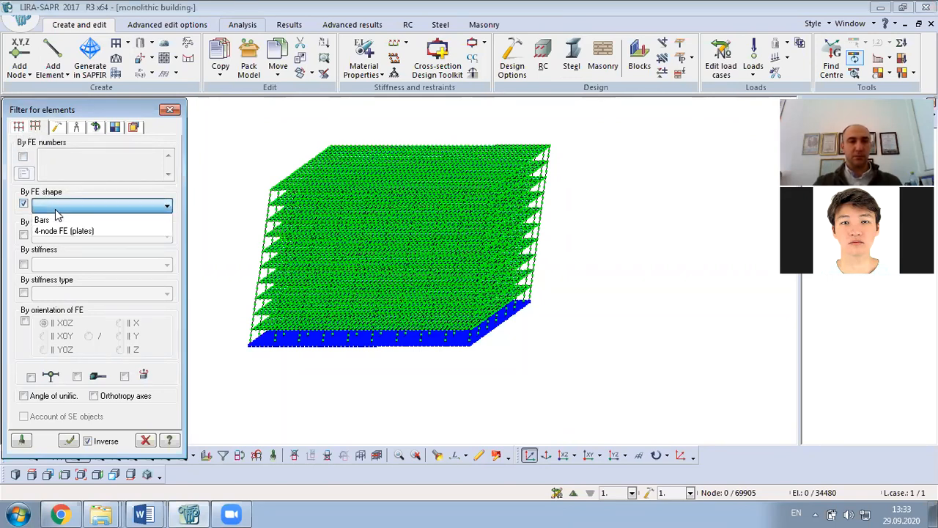
left_click(71, 206)
left_click(71, 206)
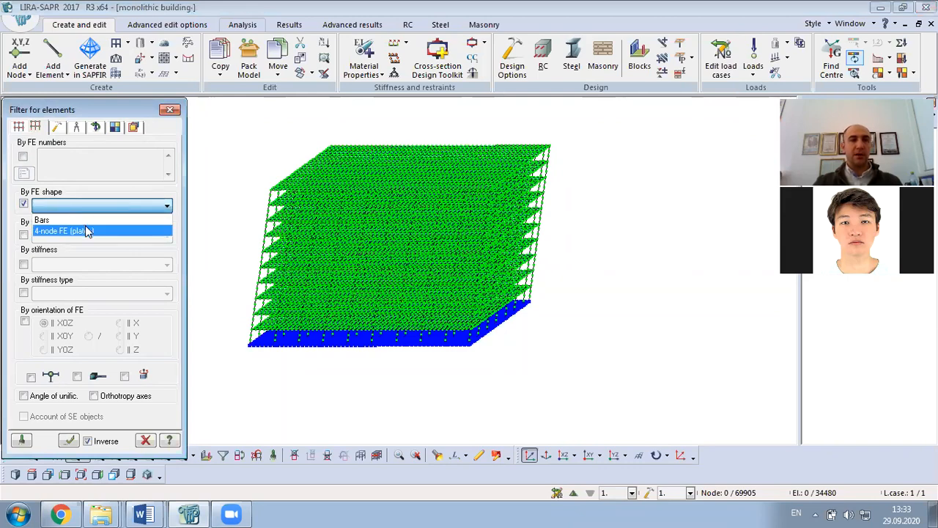
left_click(77, 221)
left_click(68, 439)
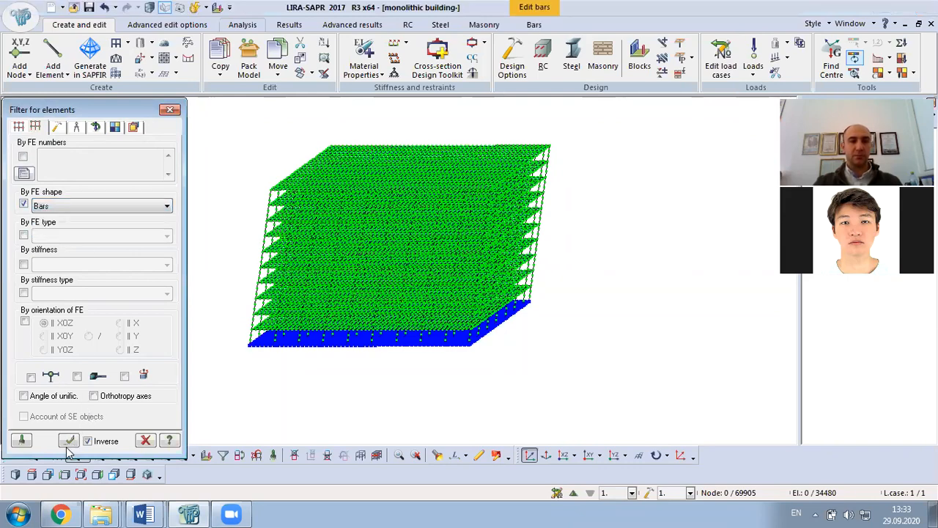
Isolate the selected bars by fragmentation to inspect the frame, and restore the whole model
middle_click_drag(635, 172, 598, 166)
right_click(597, 165)
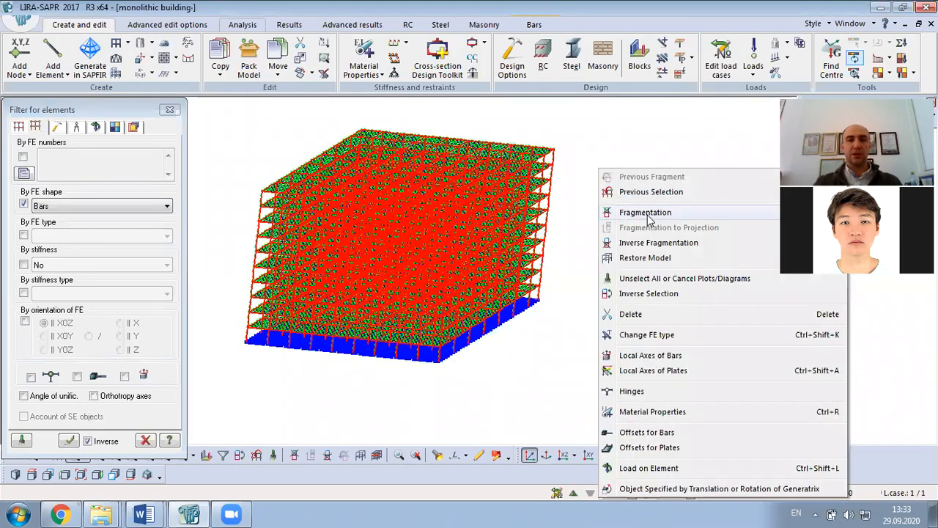
left_click(637, 211)
middle_click_drag(638, 217, 595, 156)
right_click(595, 157)
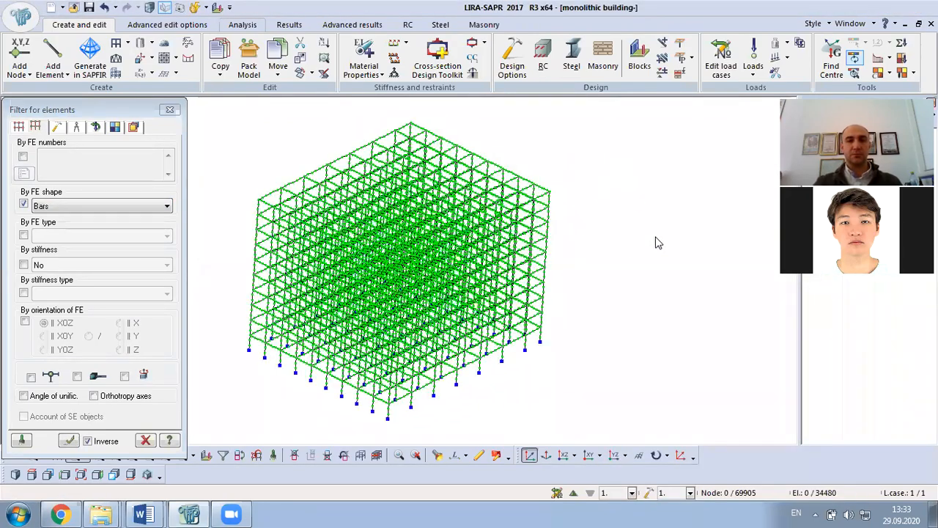
left_click(643, 271)
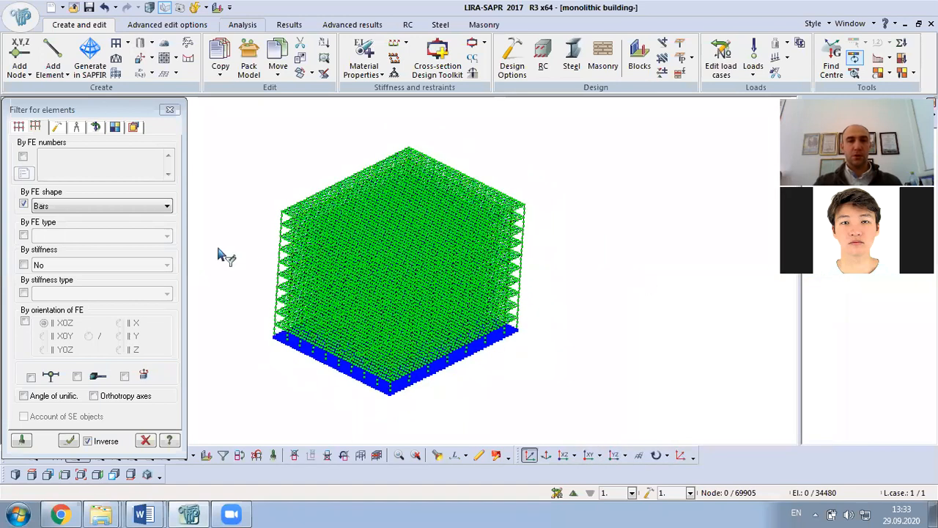
Turn off the FE shape criterion and select the elements oriented parallel to the Z axis with the filter
left_click(167, 206)
left_click(26, 205)
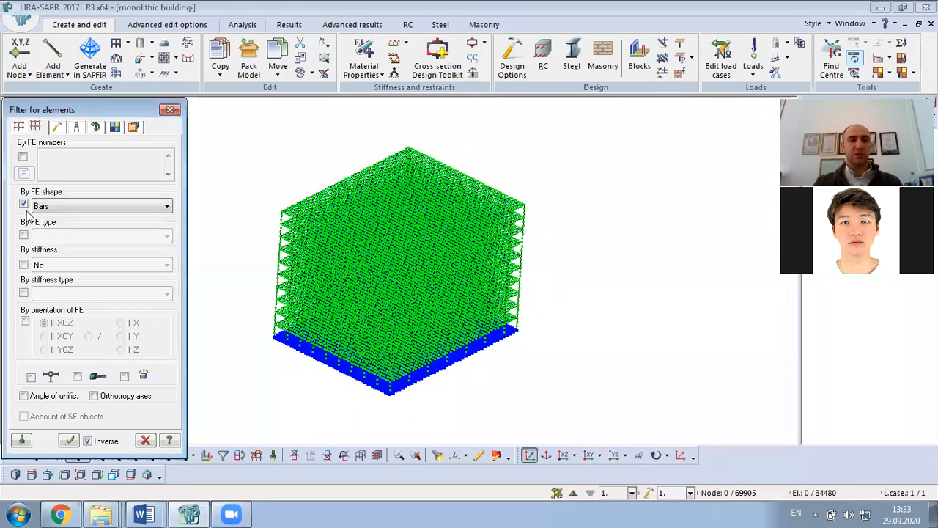
left_click(27, 322)
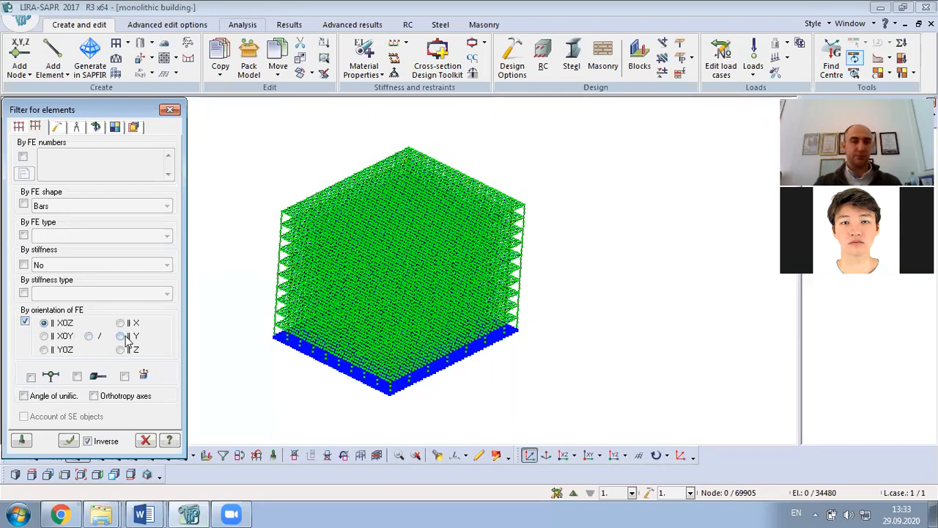
left_click(70, 441)
middle_click_drag(416, 239, 527, 251)
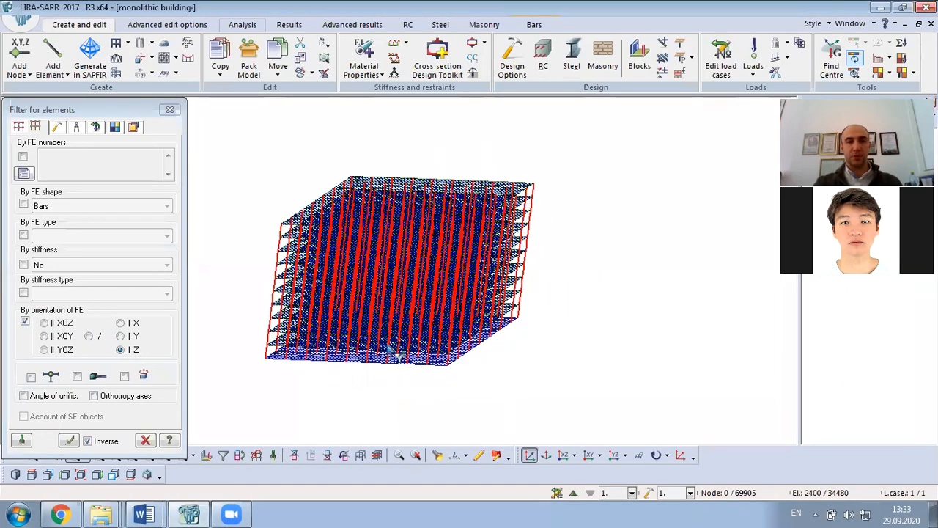
Clear the selection and select the elements oriented parallel to the X axis with the filter
left_click(272, 455)
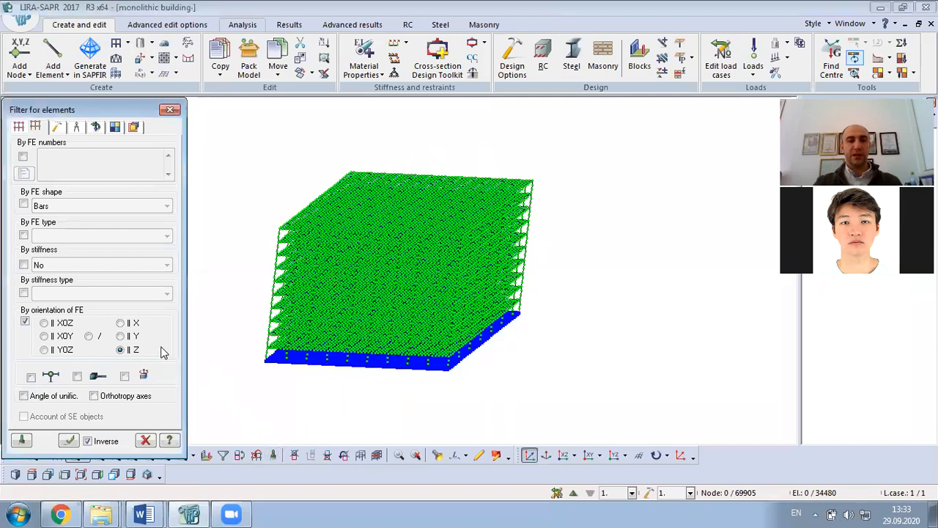
left_click(67, 441)
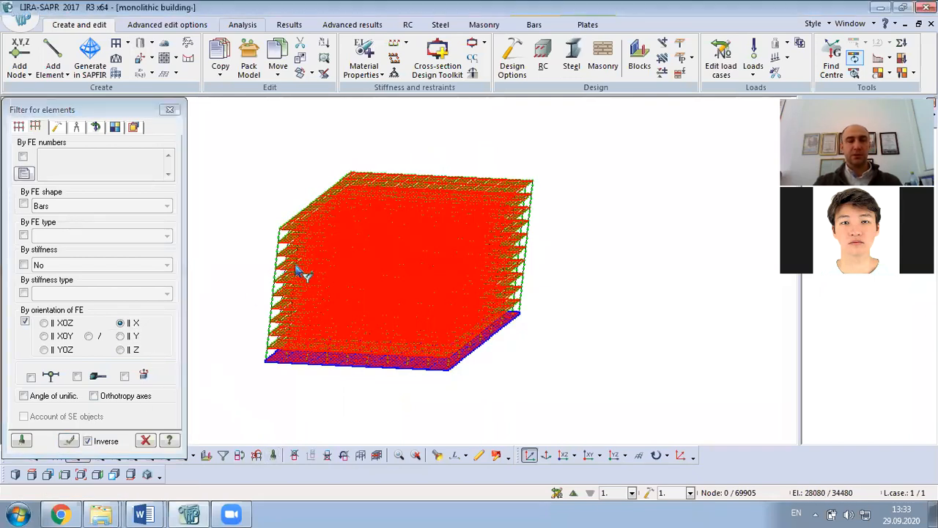
Replace the selection using the filter with the FE shape Bars combined with orientation parallel to the X axis
scroll(300, 268, "up", 5)
scroll(300, 268, "up", 2)
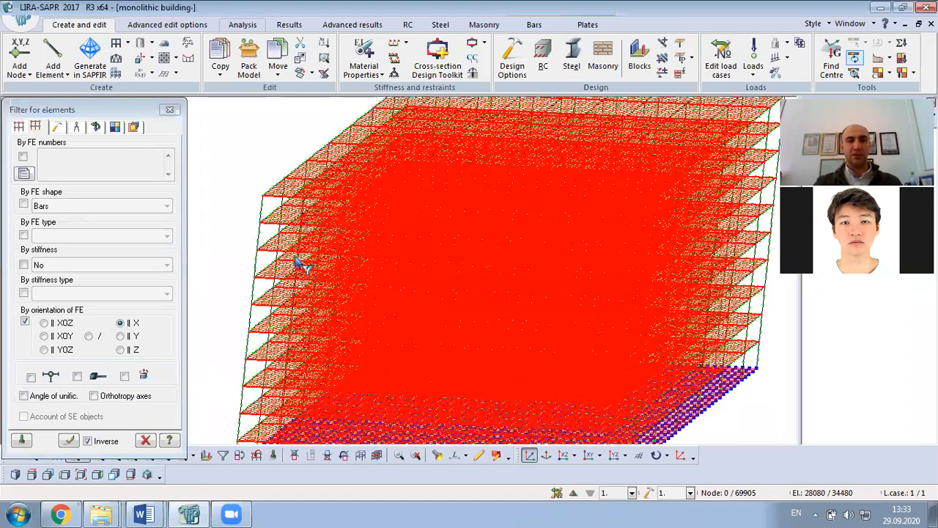
scroll(297, 265, "down", 3)
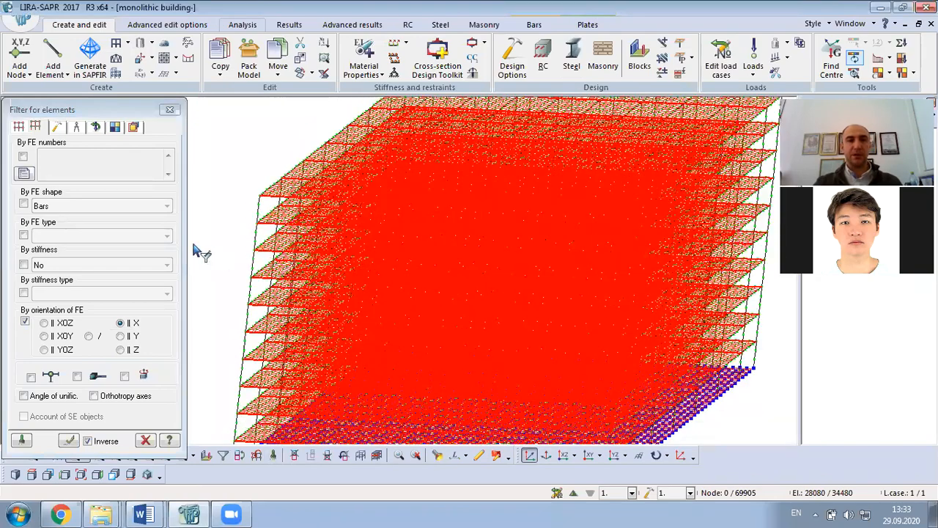
left_click(24, 205)
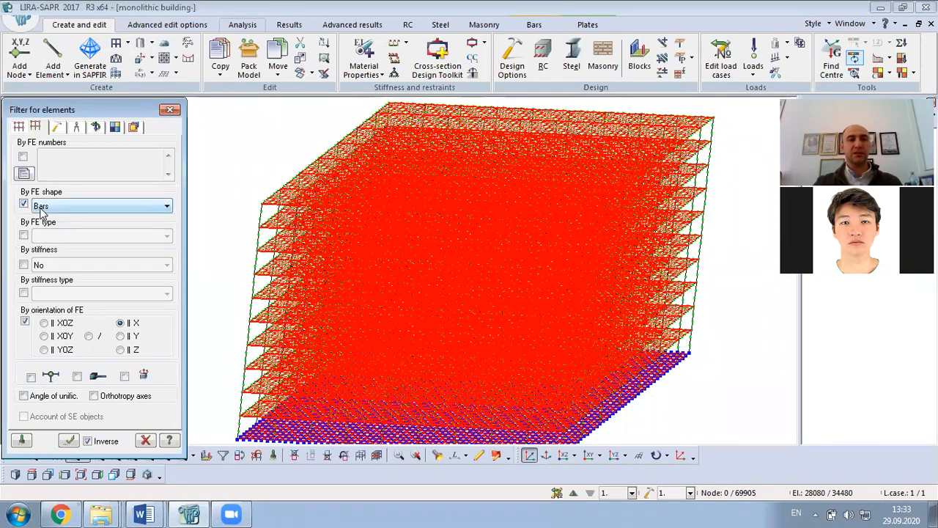
left_click(43, 207)
left_click(219, 367)
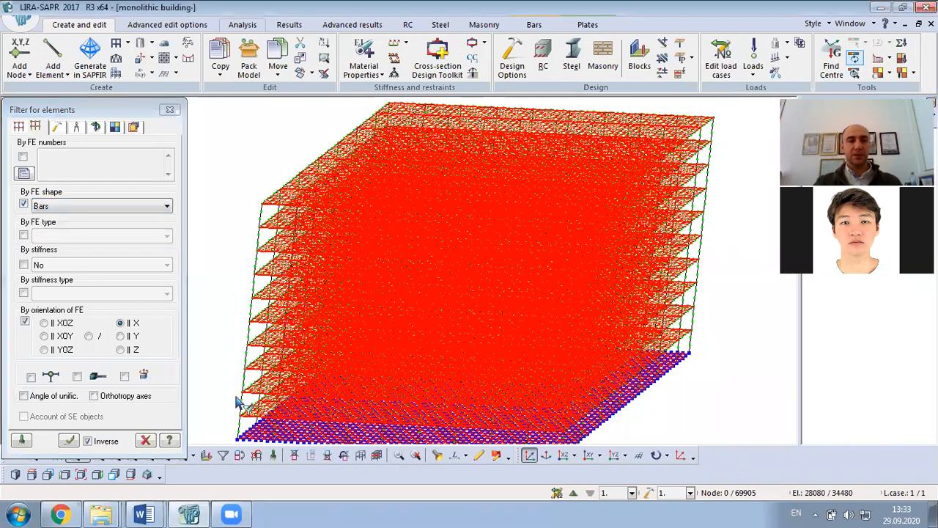
left_click(272, 455)
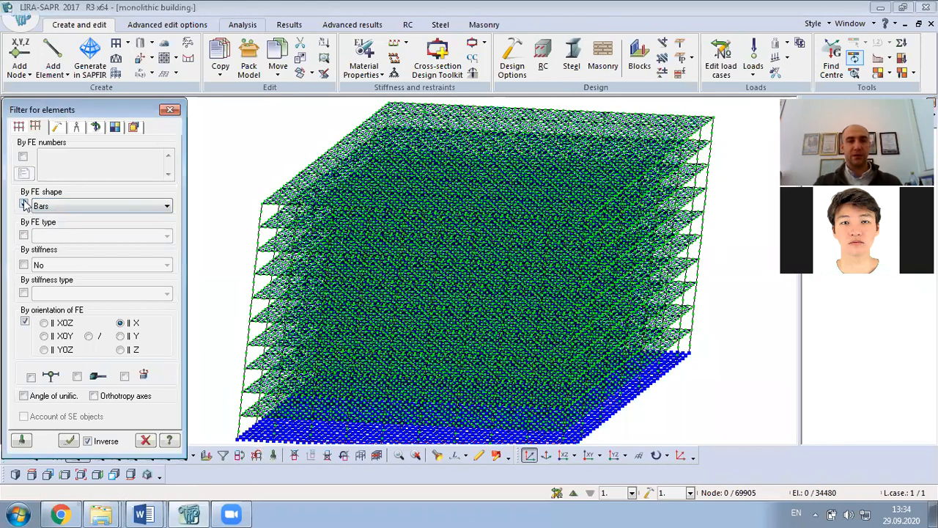
left_click(67, 440)
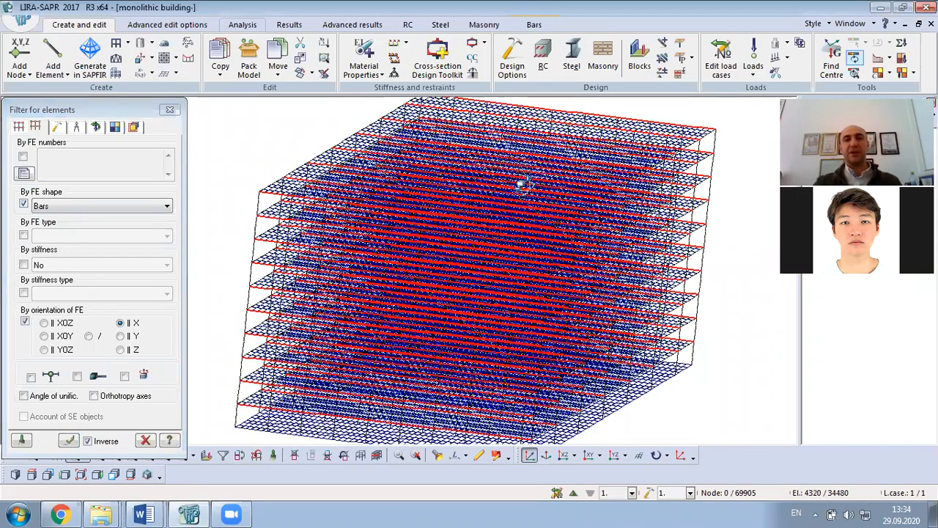
Inspect the selected X-direction bars from several angles, restore the model, and return to the default dimetric projection
middle_click_drag(651, 162, 533, 181)
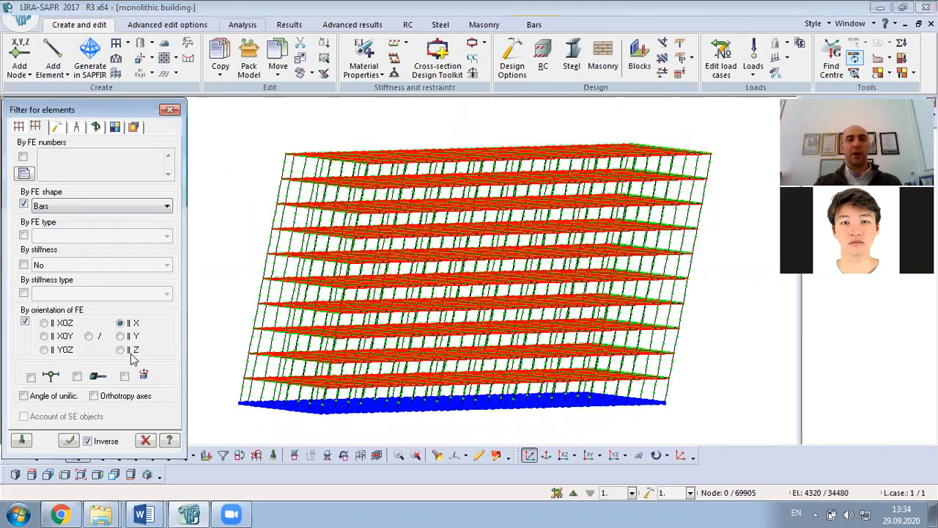
middle_click_drag(464, 113, 297, 138)
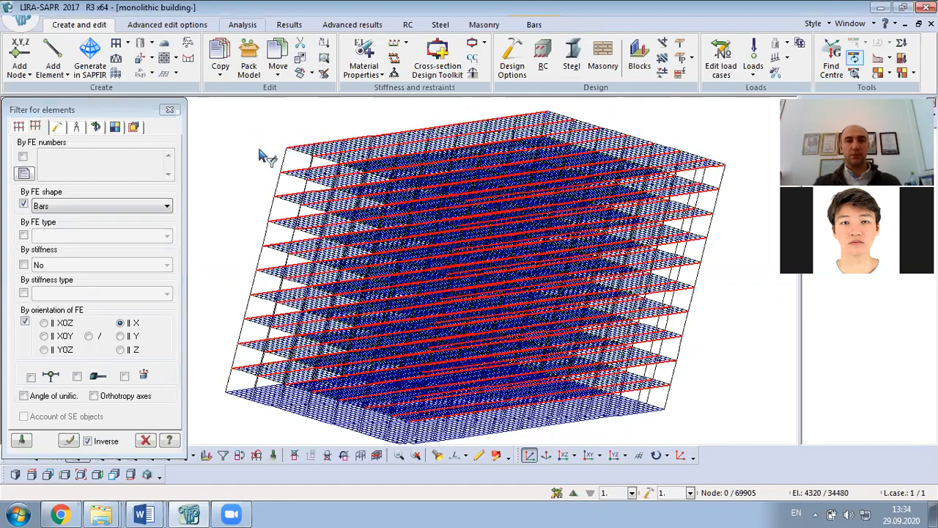
right_click(248, 172)
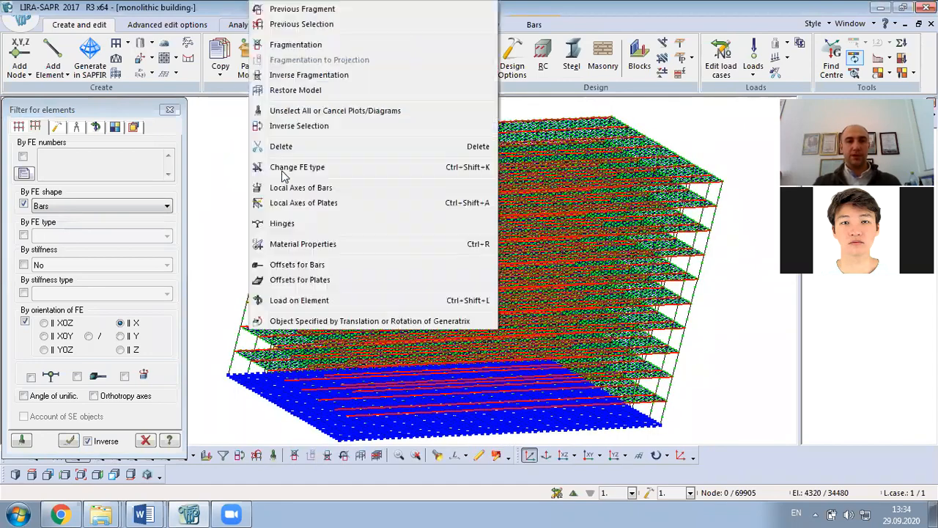
left_click(299, 94)
scroll(404, 199, "down", 6)
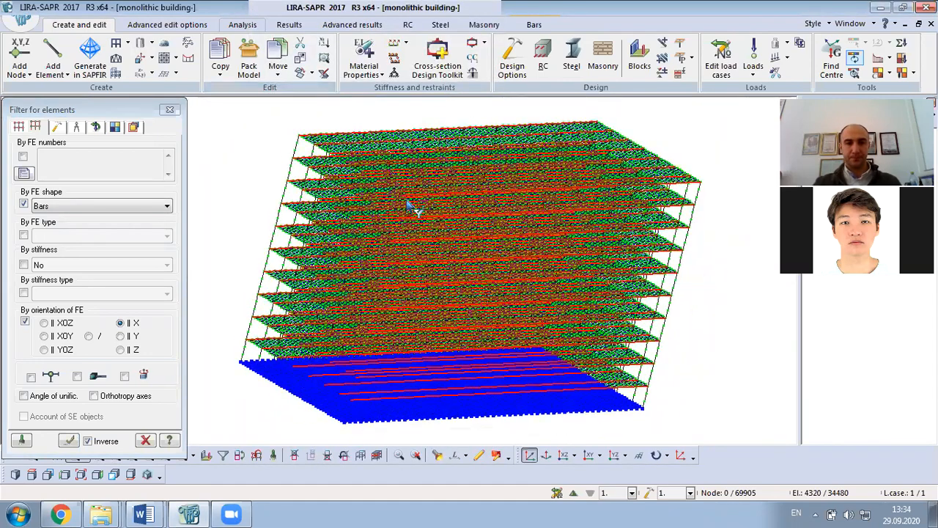
left_click(529, 457)
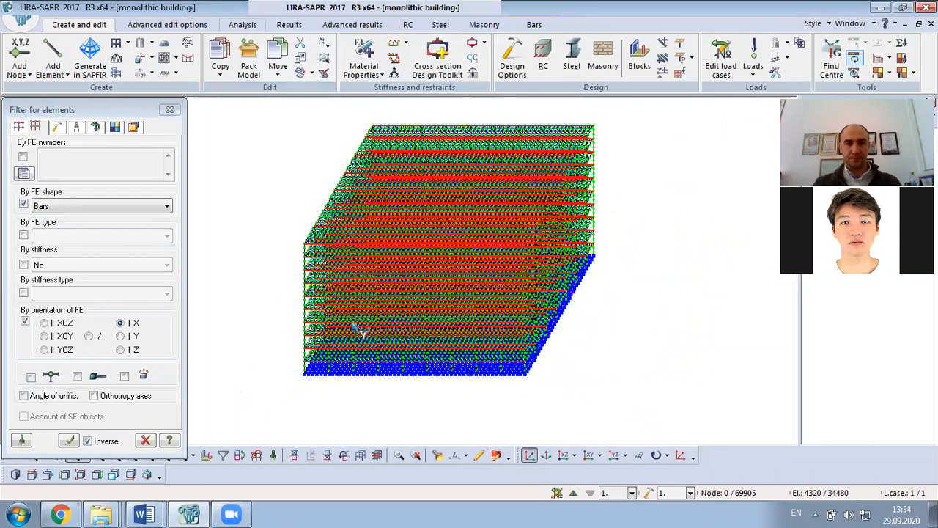
scroll(347, 326, "up", 1)
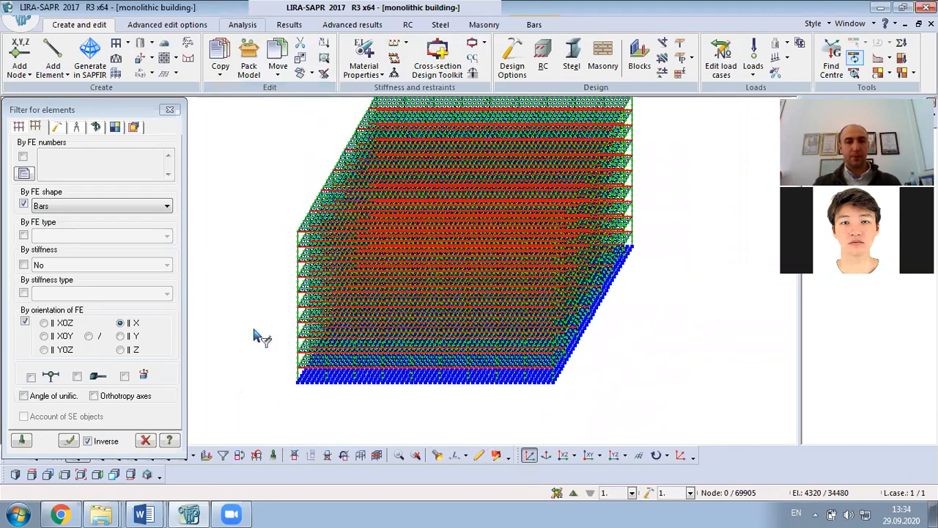
Clear the selection, turn off the FE shape criterion, and select the elements parallel to the Z axis with the filter
left_click(273, 456)
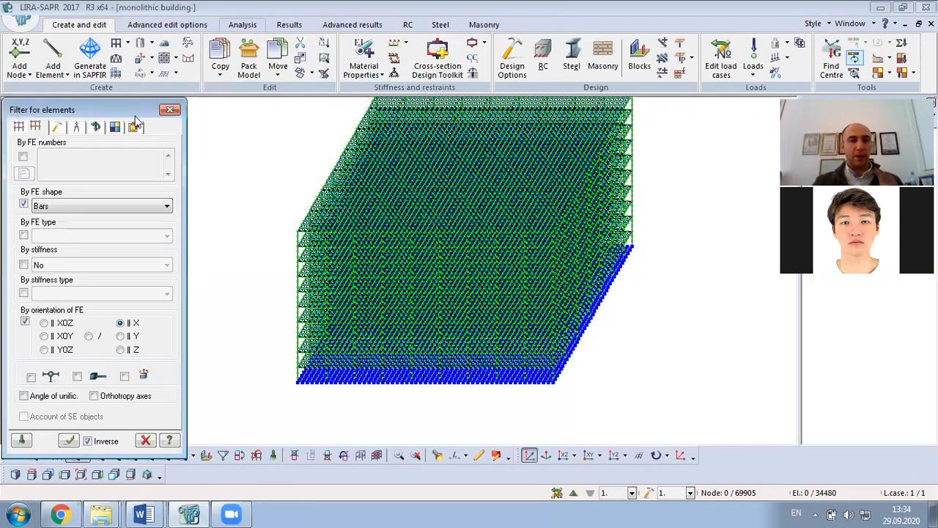
left_click(24, 205)
left_click(120, 350)
left_click(67, 440)
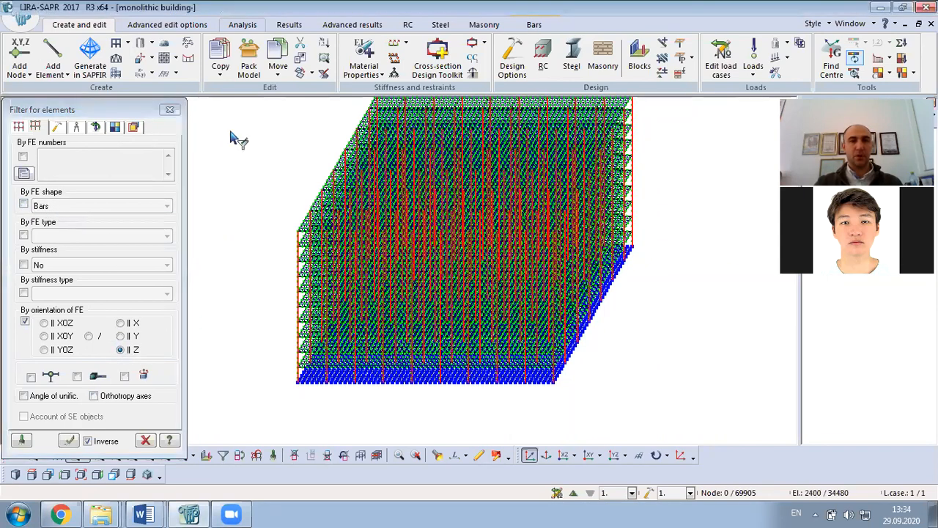
Isolate the selected vertical elements by fragmentation and select all nodes and bars of the fragment
right_click(231, 134)
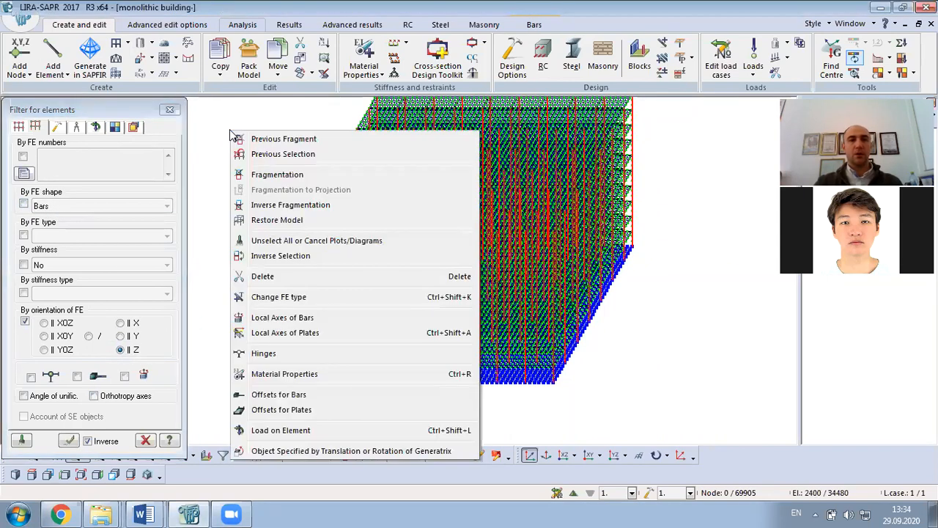
left_click(293, 181)
right_click_drag(573, 230, 651, 305)
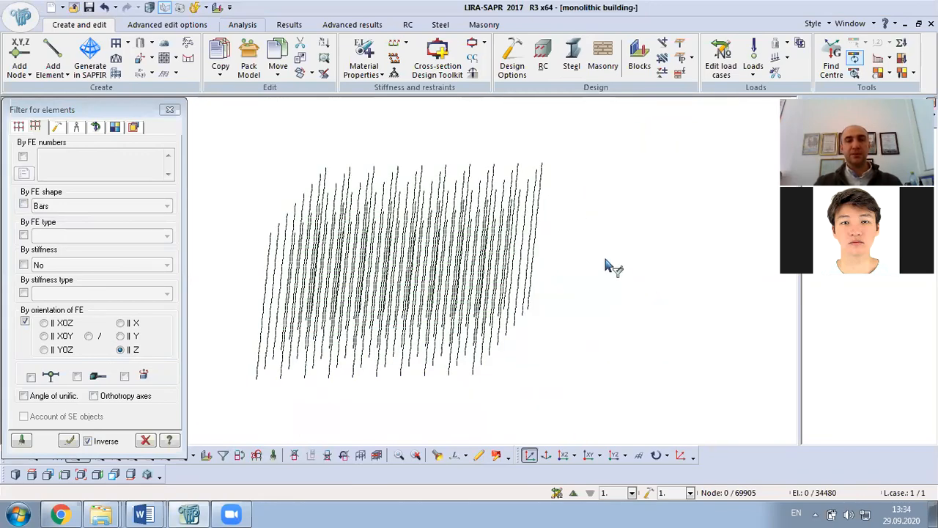
right_click_drag(603, 261, 529, 193)
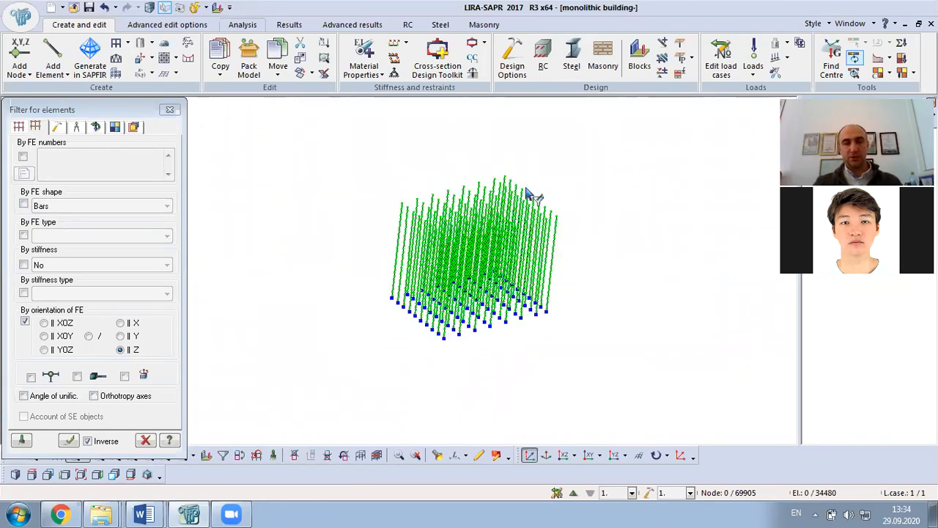
scroll(528, 172, "up", 1)
key("ctrl+a")
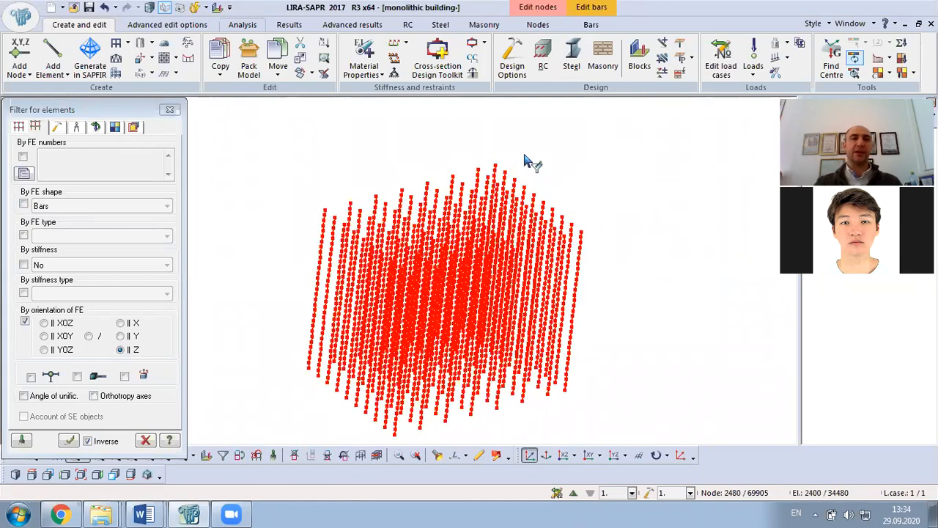
Set Rect. bar 35 X 35 (K-1) as the current stiffness for the selected columns and open the RC type list
left_click(364, 49)
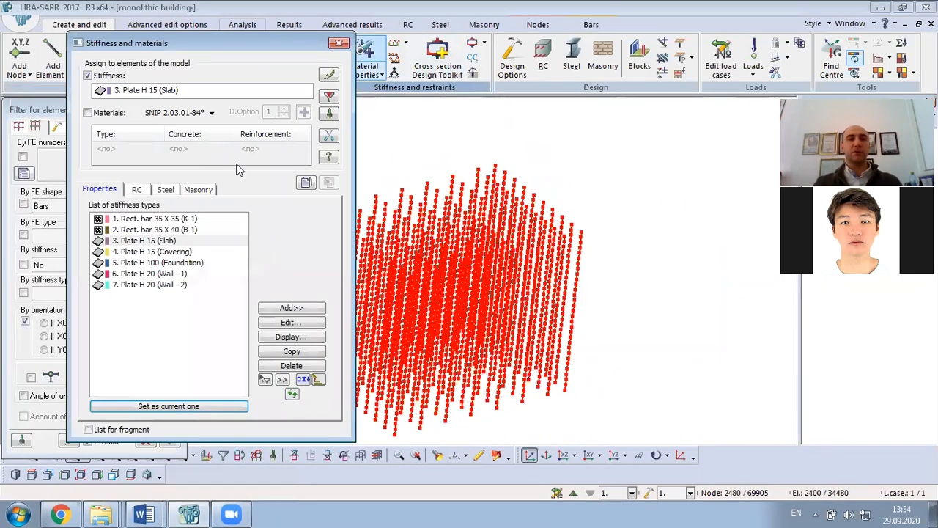
left_click(165, 222)
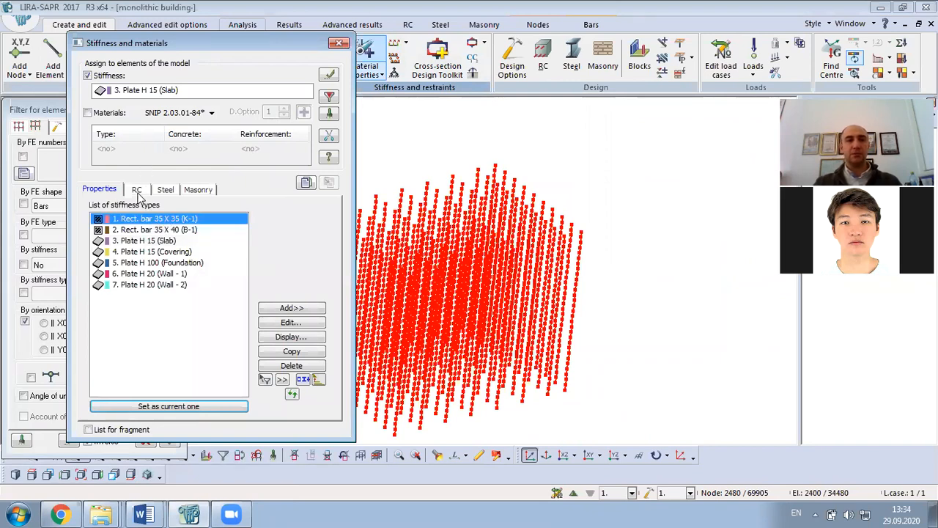
left_click(138, 193)
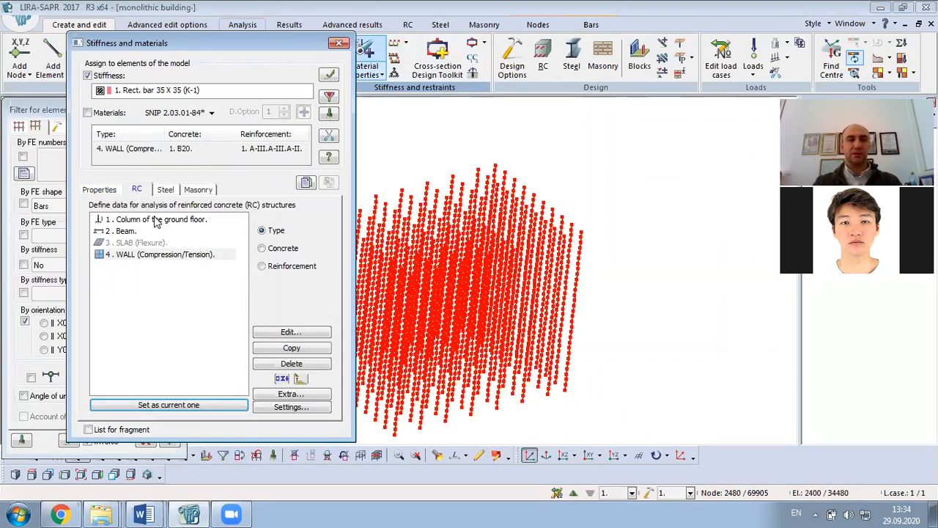
Assign the Rect. bar 35 X 35 (K-1) stiffness and Column of the ground floor, B20, A-III.A-III.A-II. materials to the selected columns
double_click(156, 219)
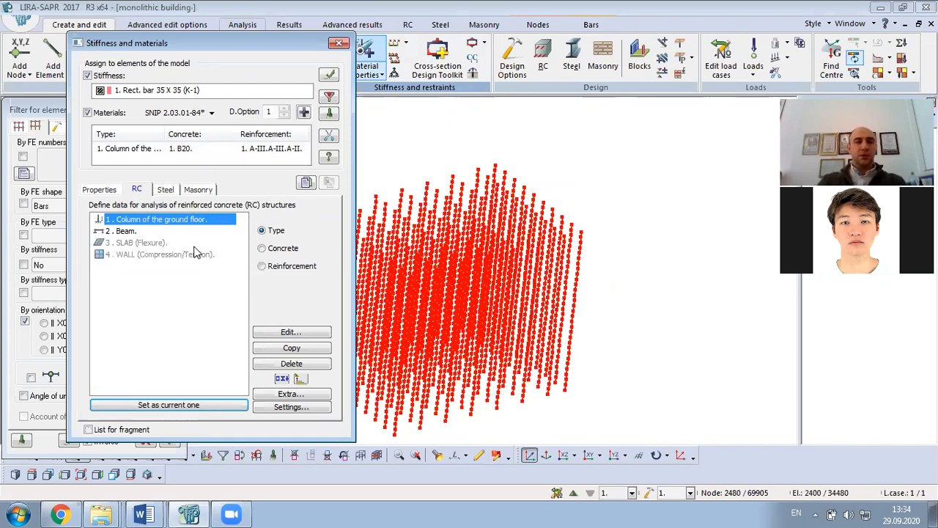
left_click(261, 249)
left_click(147, 222)
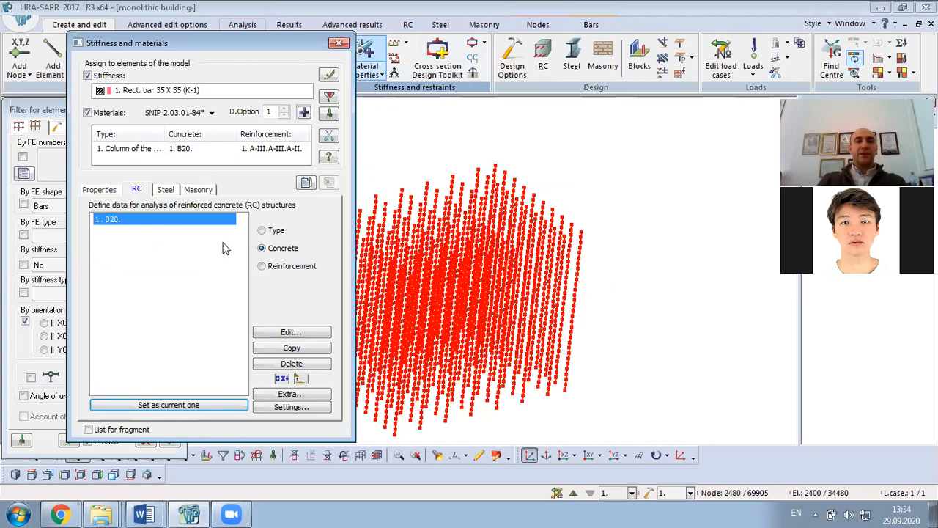
left_click(261, 265)
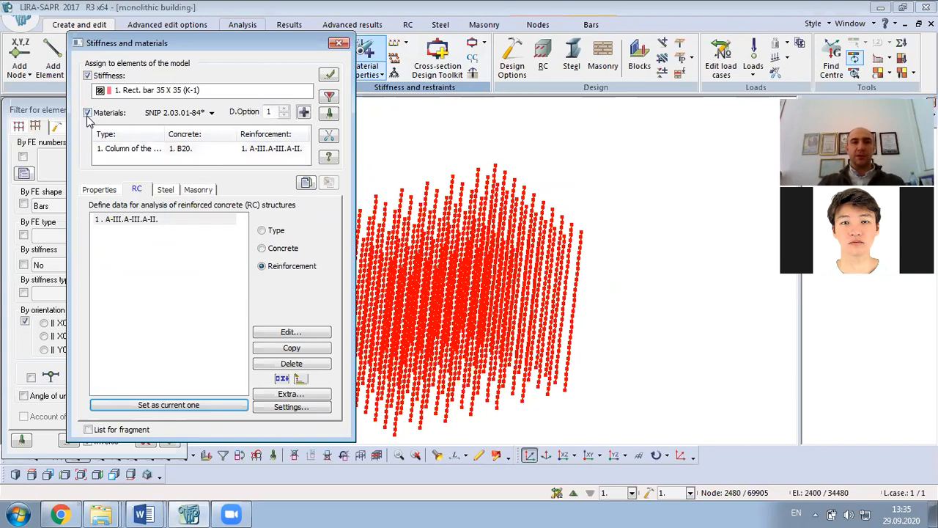
left_click(328, 76)
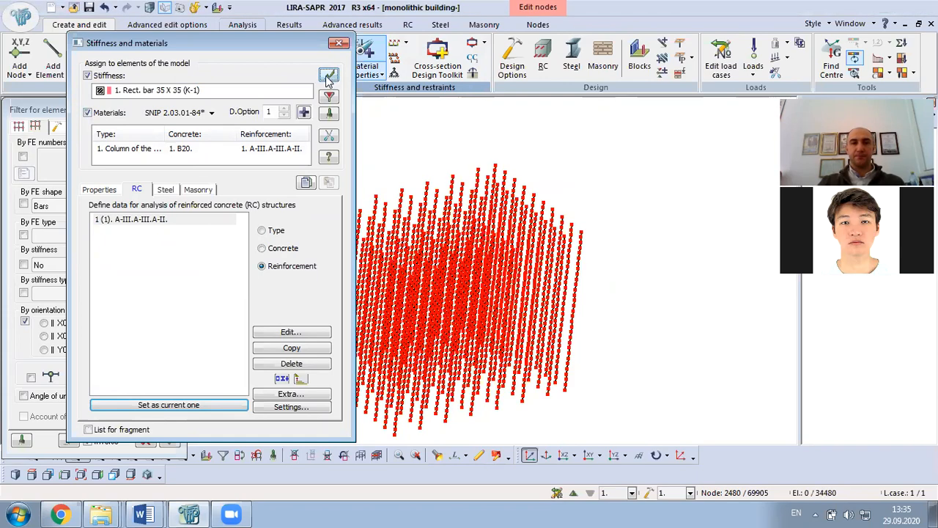
scroll(609, 377, "up", 6)
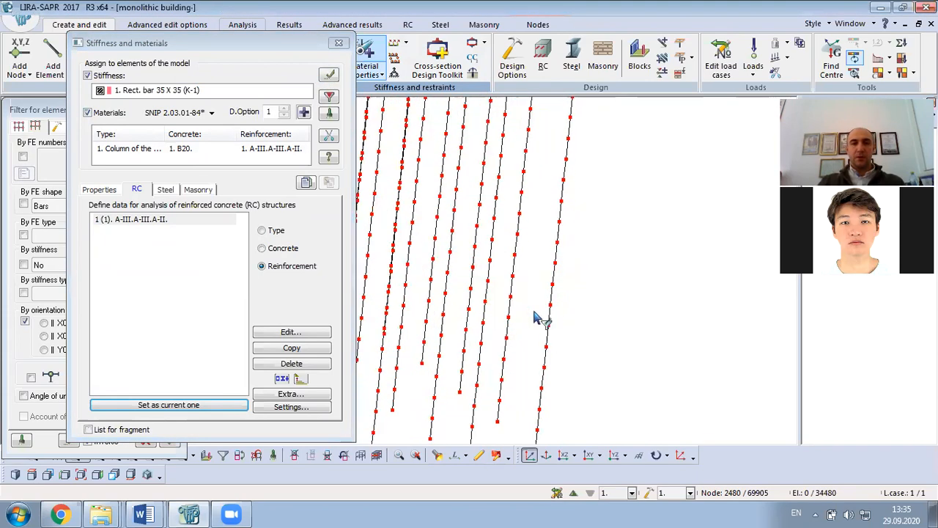
left_click(339, 42)
Examine the element information of one column bar to check its assigned stiffness type
scroll(504, 189, "down", 1)
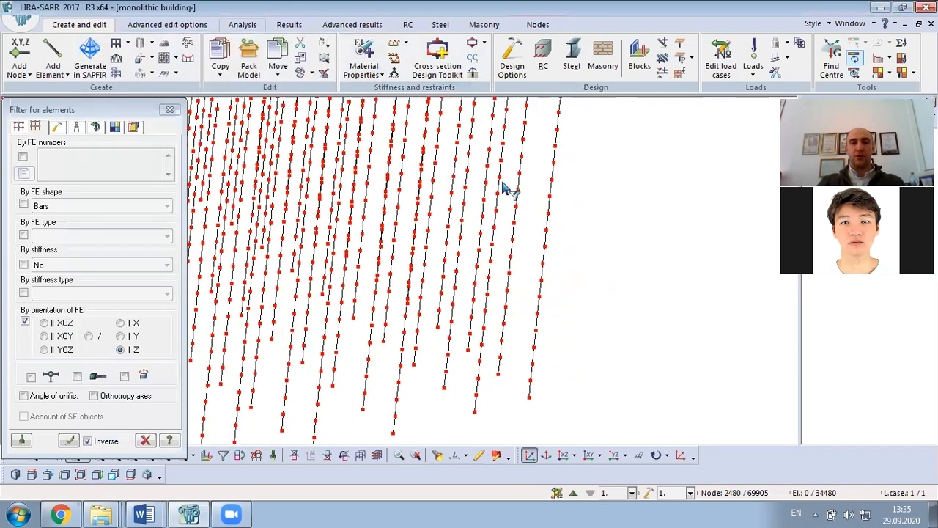
scroll(483, 322, "up", 4)
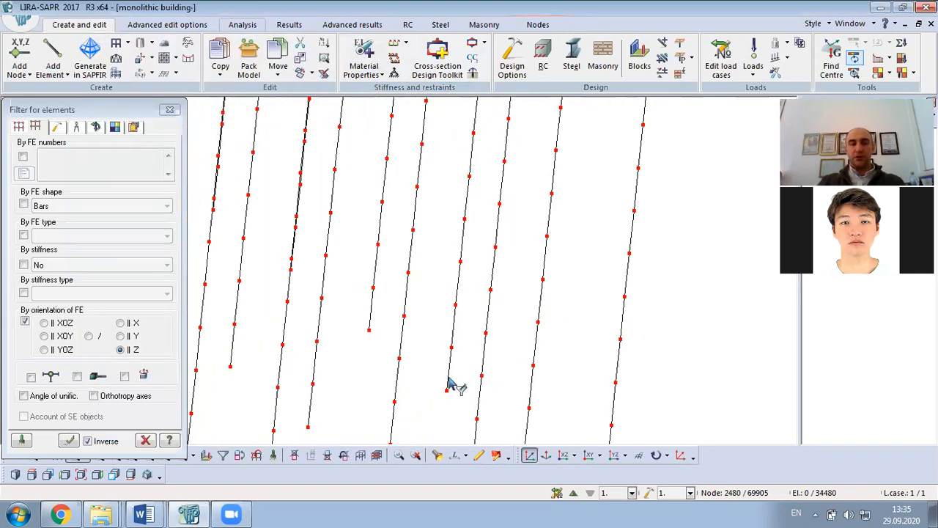
left_click(439, 458)
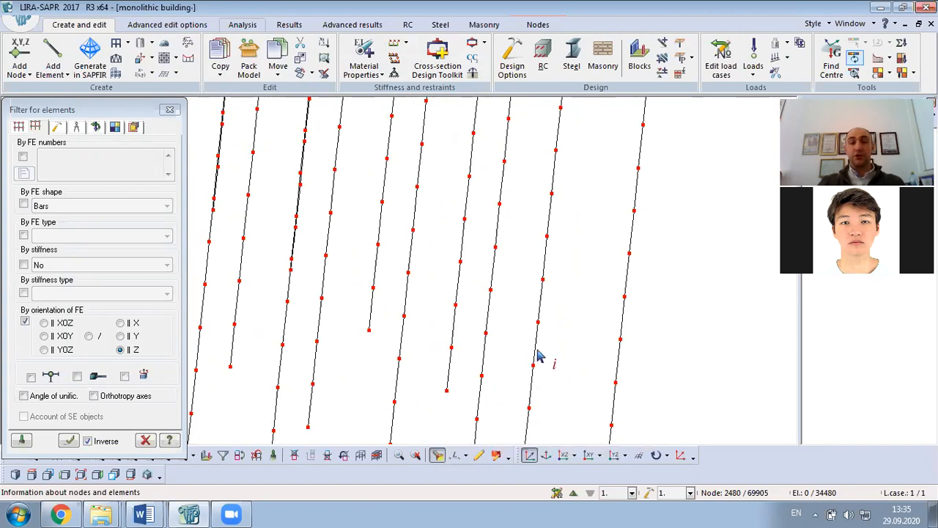
scroll(542, 353, "down", 1)
middle_click_drag(542, 353, 511, 328)
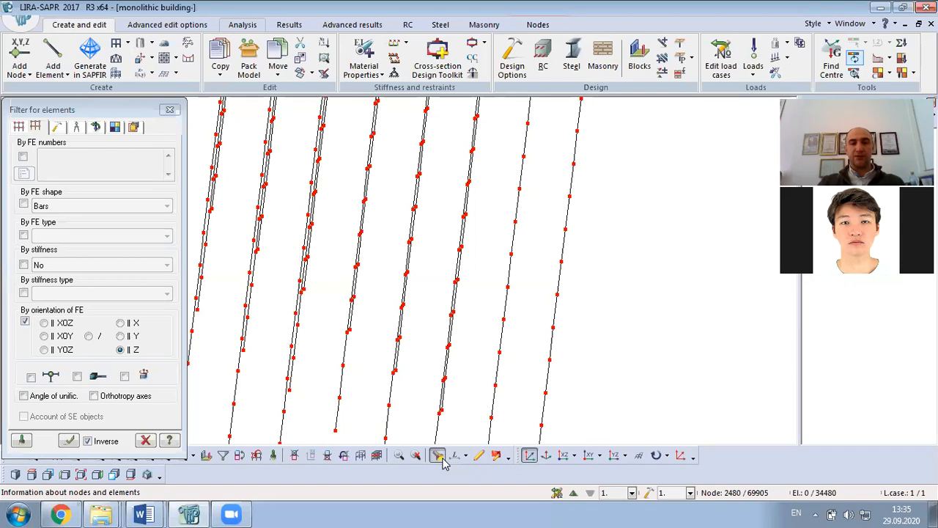
left_click(513, 303)
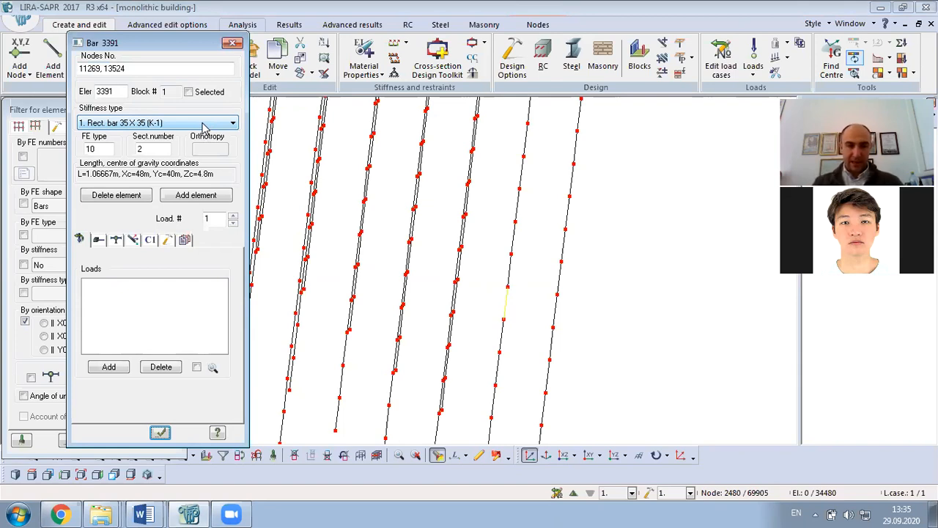
left_click(233, 44)
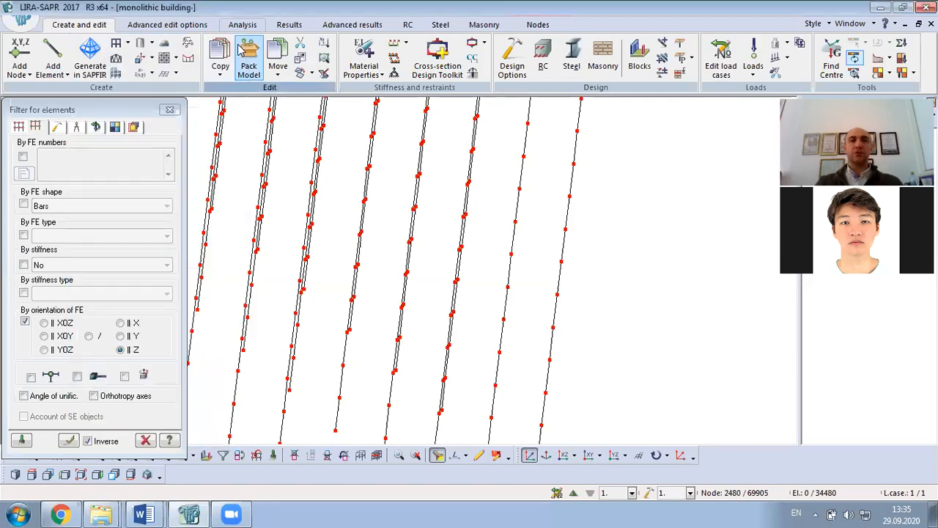
Restore the full building model, closing the element filter and clearing the selection
scroll(374, 233, "down", 2)
mouse_move(454, 279)
middle_mouse_down()
mouse_move(474, 285)
mouse_move(443, 293)
middle_mouse_up()
scroll(406, 302, "down", 3)
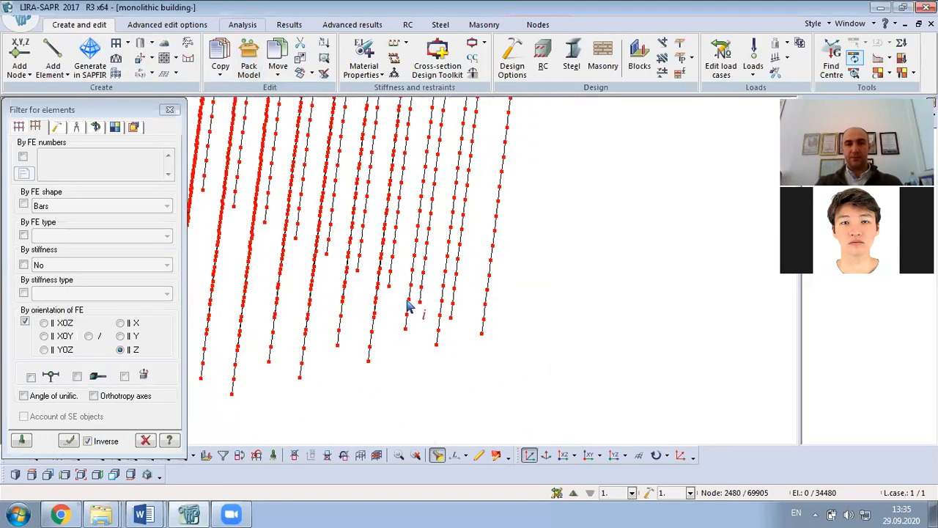
scroll(379, 328, "down", 3)
middle_click_drag(396, 325, 524, 303)
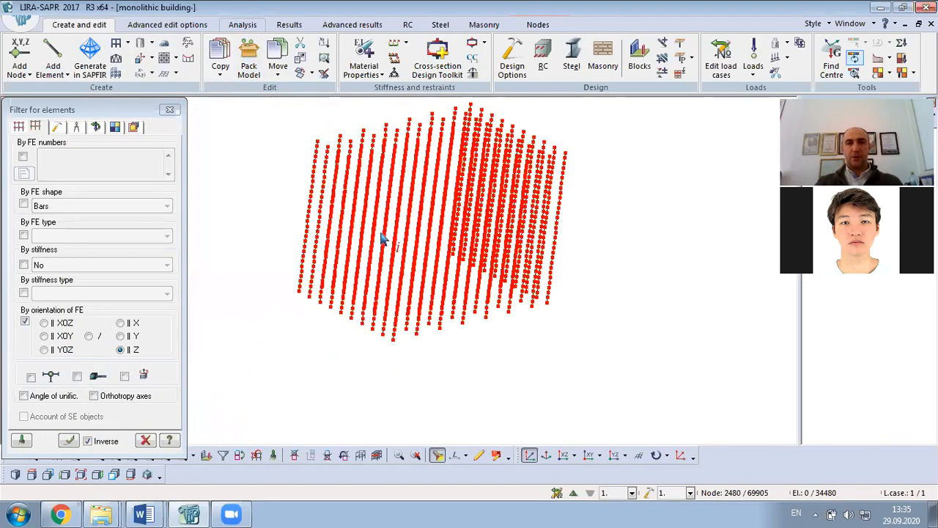
right_click(217, 168)
left_click(302, 254)
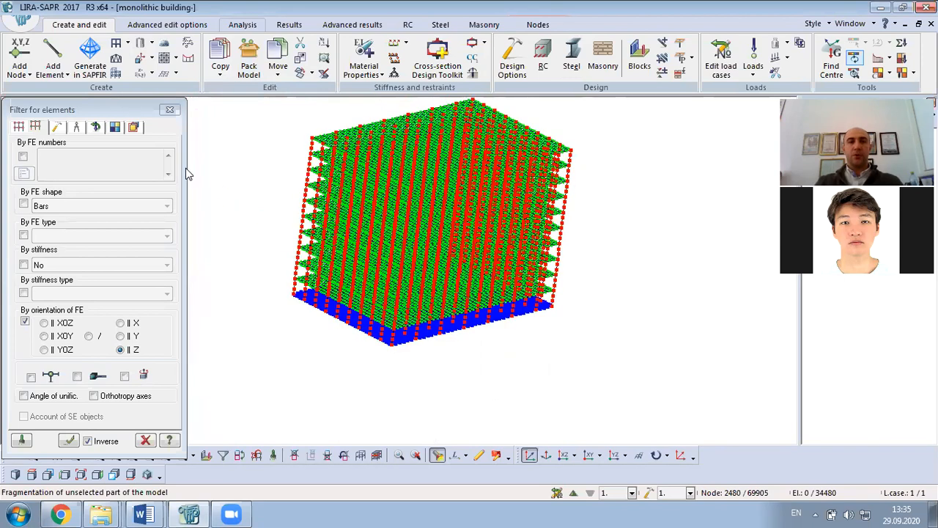
left_click(170, 109)
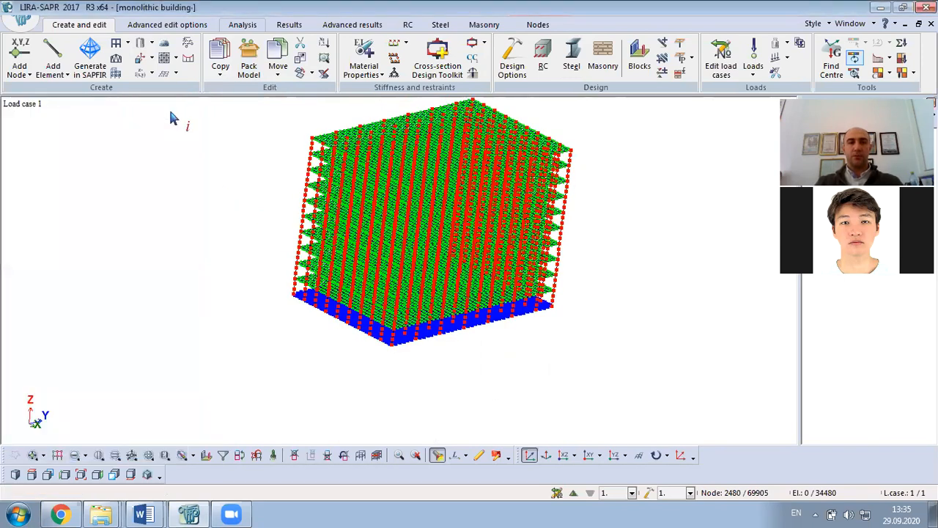
left_click(275, 459)
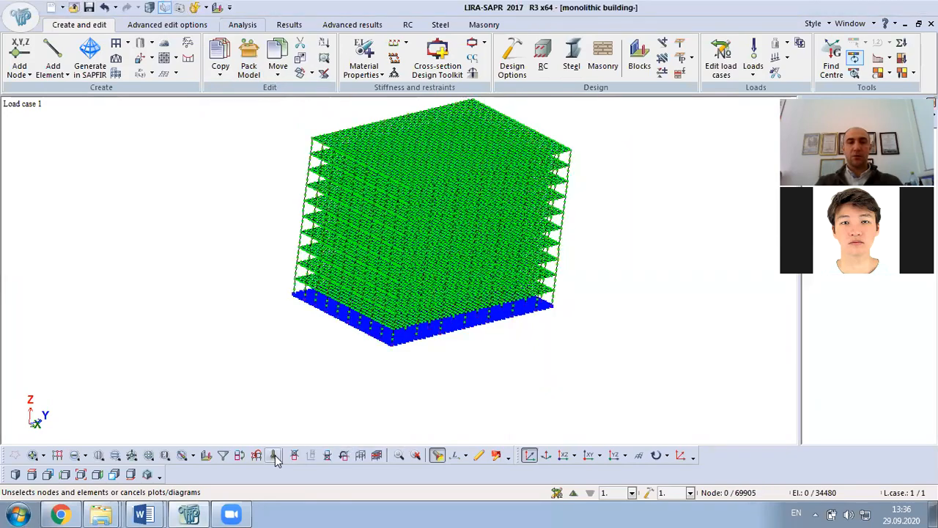
Select all horizontal bars of the building and isolate them as a fragment
middle_click_drag(338, 332, 411, 362)
scroll(407, 360, "up", 2)
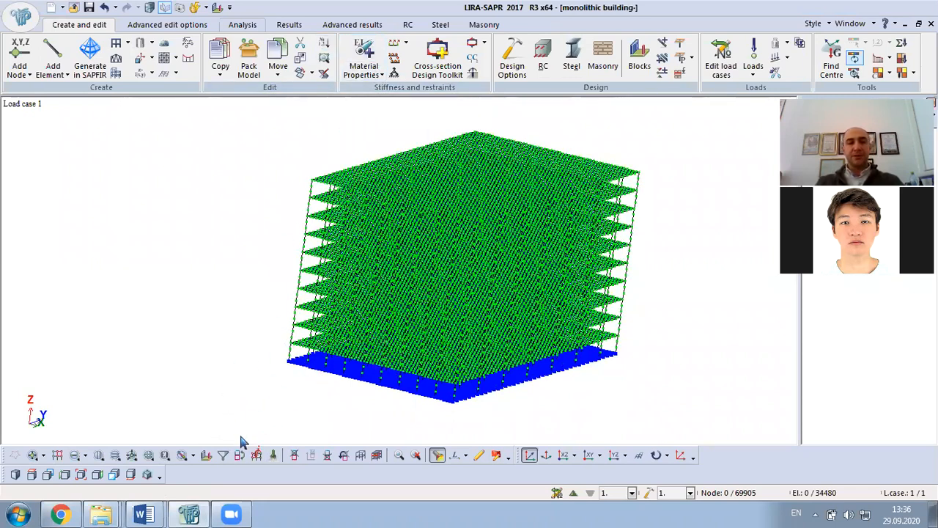
left_click(115, 455)
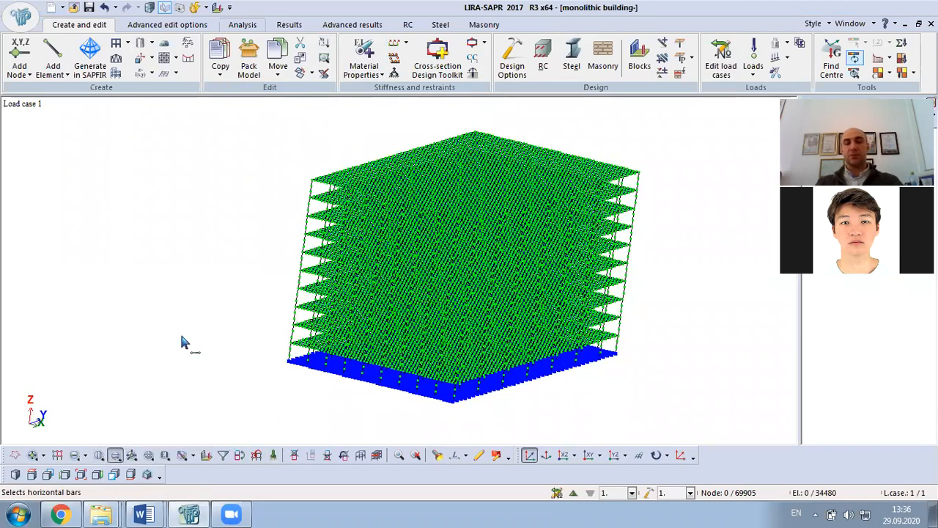
left_click_drag(117, 117, 668, 415)
middle_click_drag(454, 395, 150, 197)
right_click(151, 196)
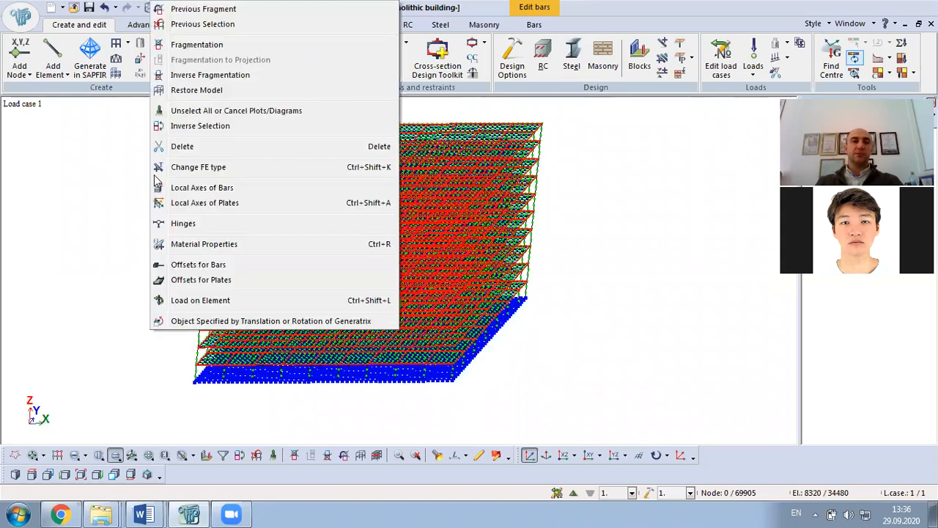
left_click(178, 42)
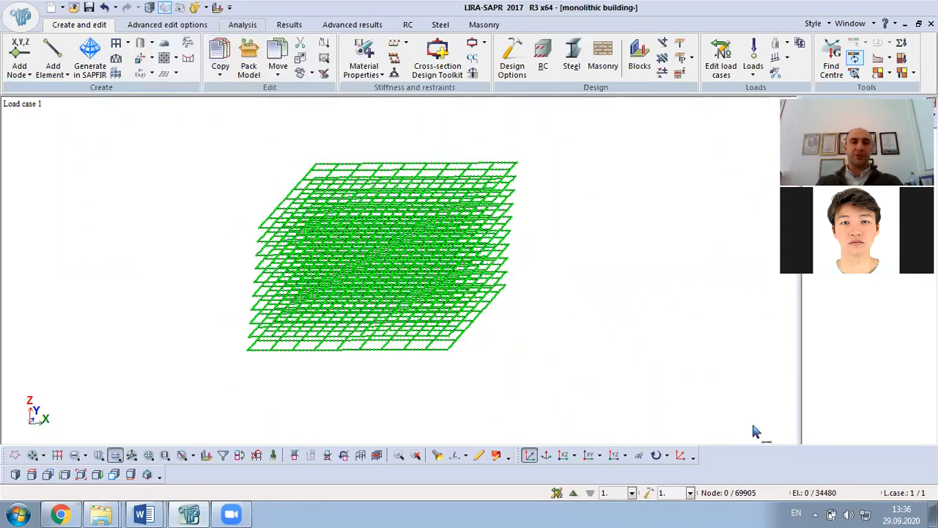
Assign the Rect. bar 35 X 40 (B-1) stiffness and Beam material type to all isolated beams, with 5 design sections
middle_click_drag(751, 421, 629, 379)
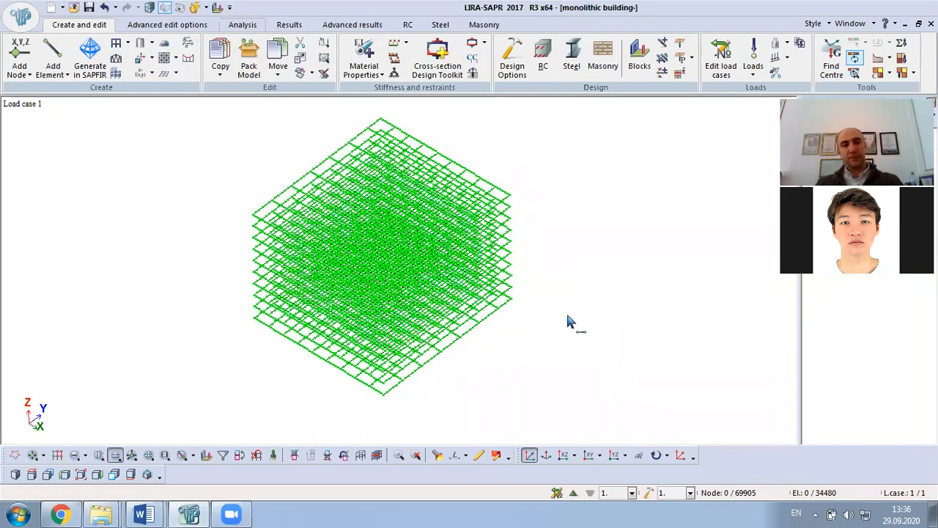
key("ctrl+a")
left_click(364, 55)
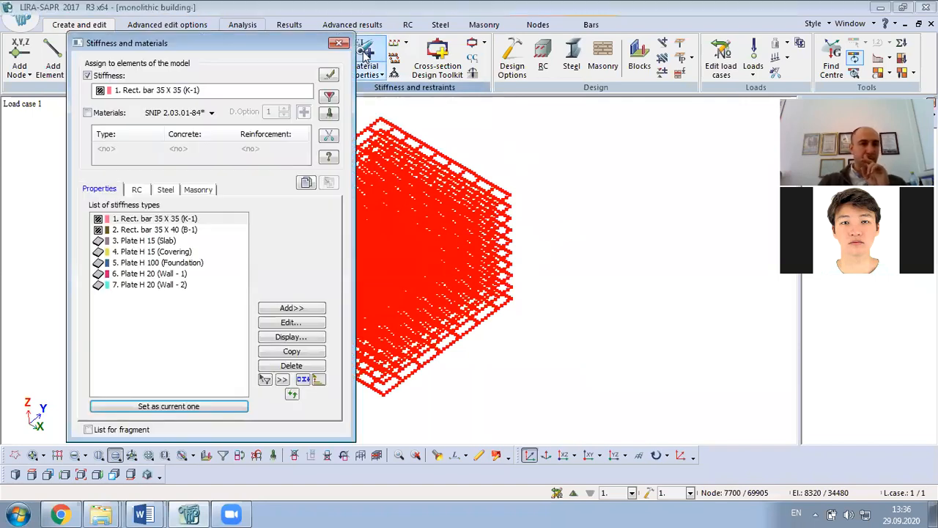
left_click(160, 230)
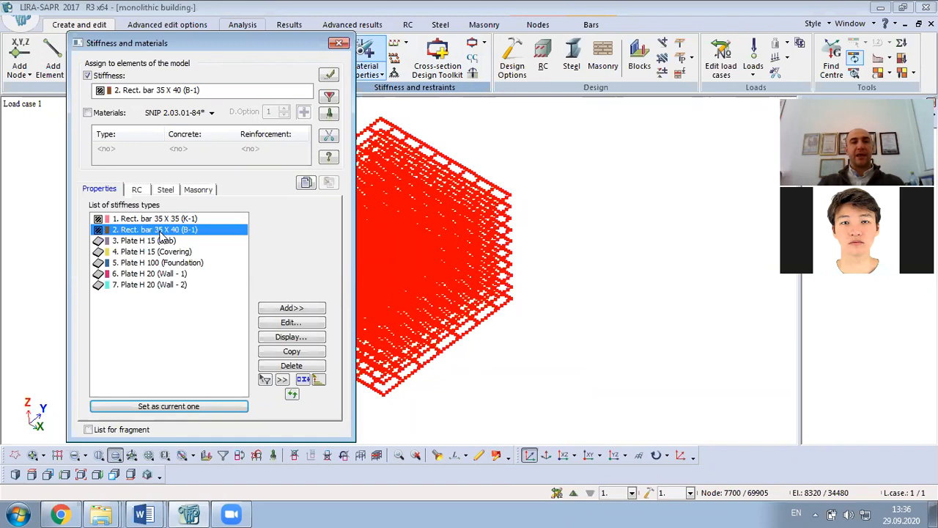
left_click(139, 190)
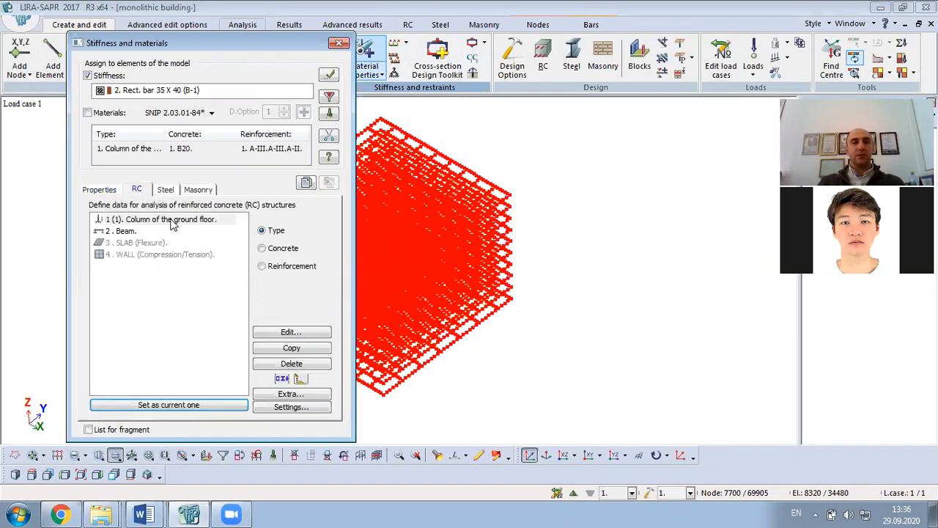
left_click(132, 232)
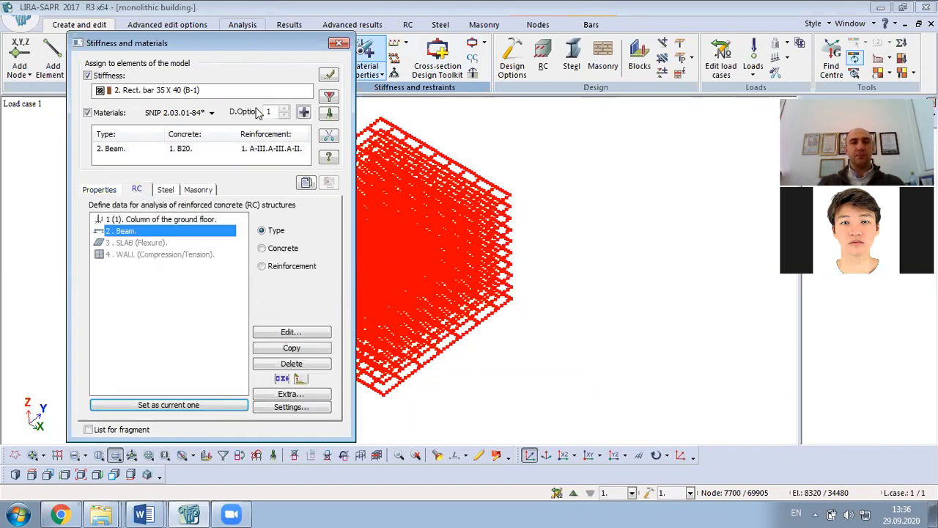
left_click(322, 77)
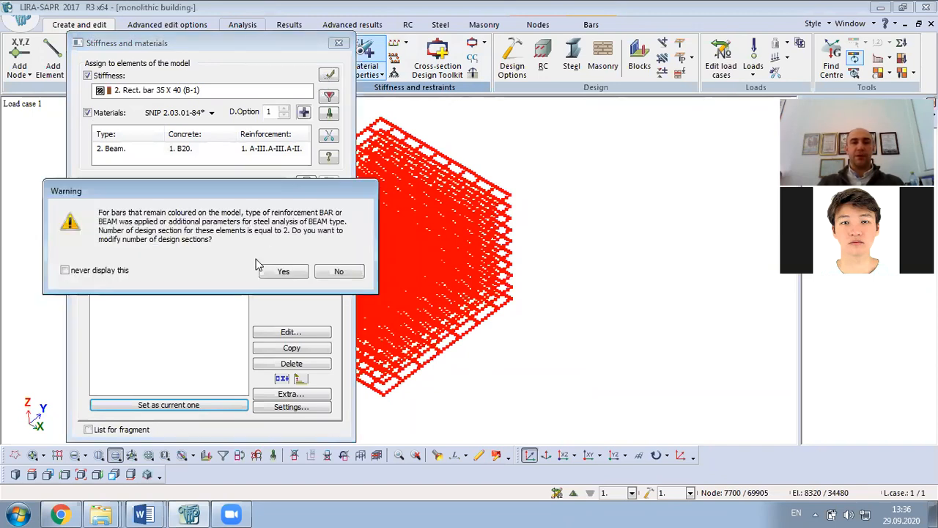
left_click(280, 271)
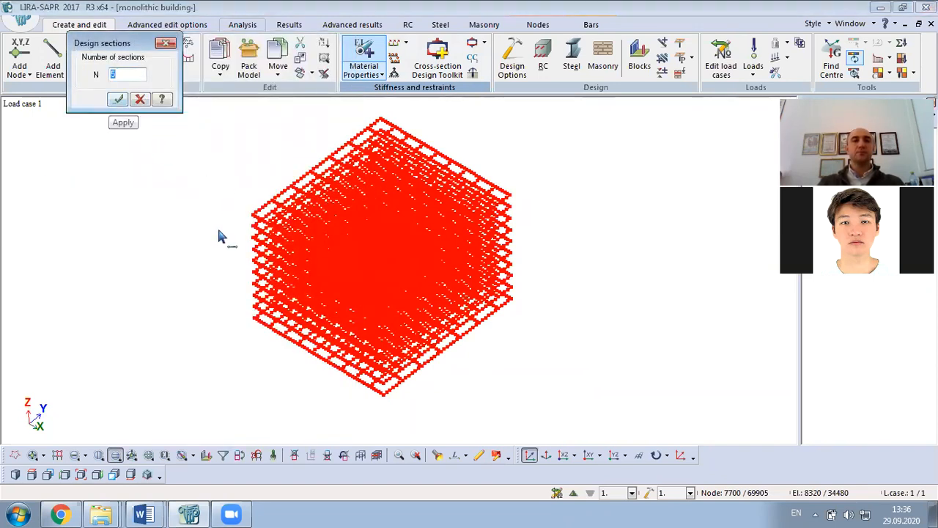
left_click(287, 226)
Examine the element information of one beam bar to check its stiffness type and section number
scroll(272, 299, "up", 4)
scroll(242, 263, "up", 2)
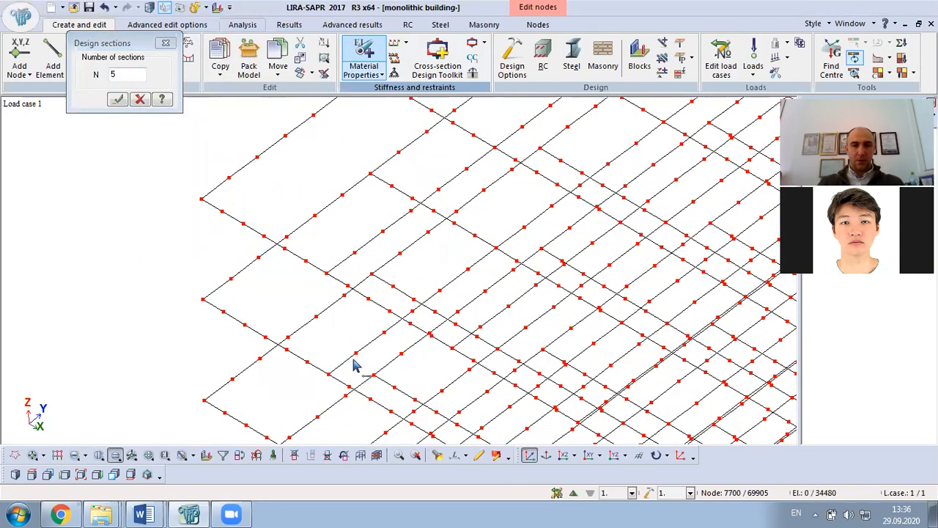
left_click(438, 460)
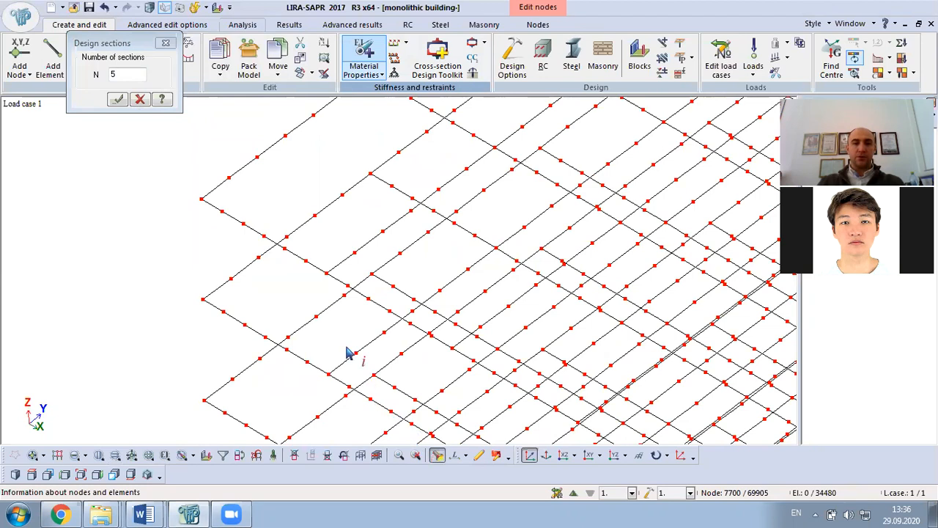
left_click(238, 223)
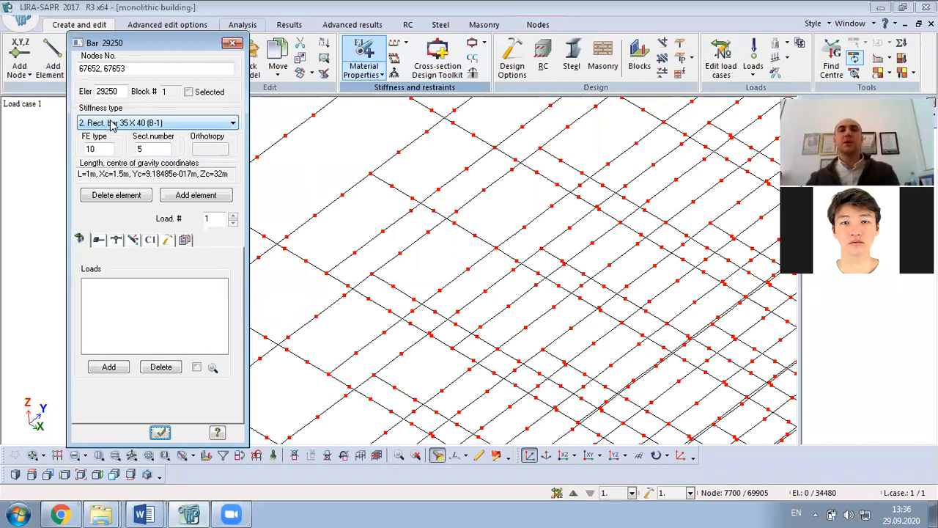
left_click(232, 42)
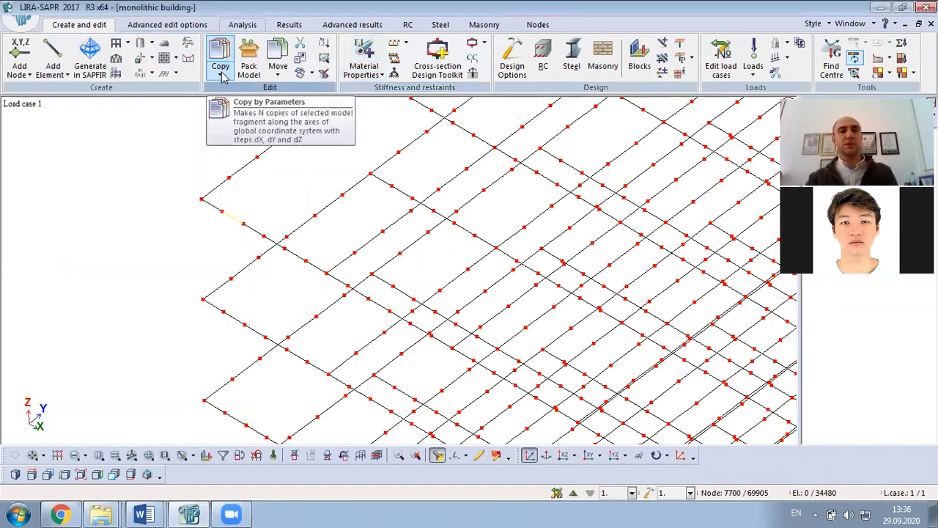
Clear the node selection and restore the full building model from the beam fragment
key("Escape")
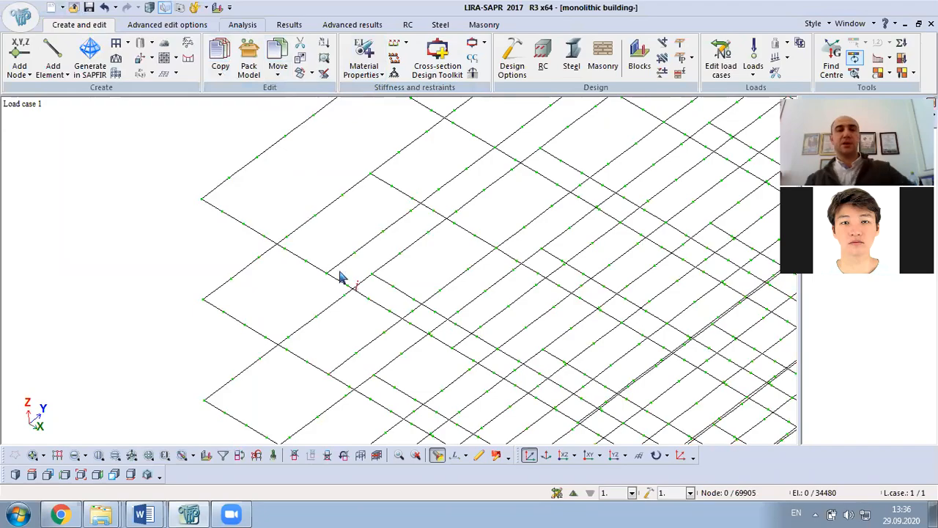
scroll(339, 277, "down", 5)
middle_click_drag(432, 296, 438, 222)
right_click(205, 184)
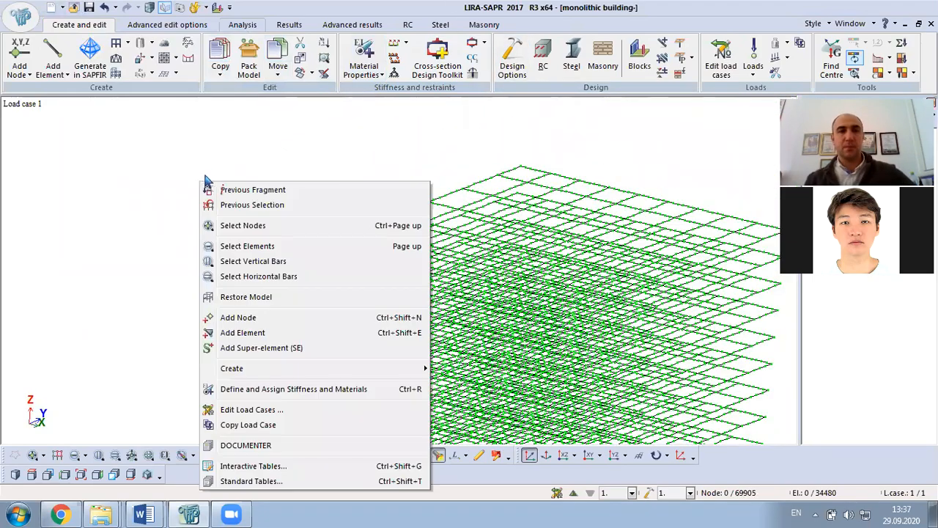
left_click(291, 298)
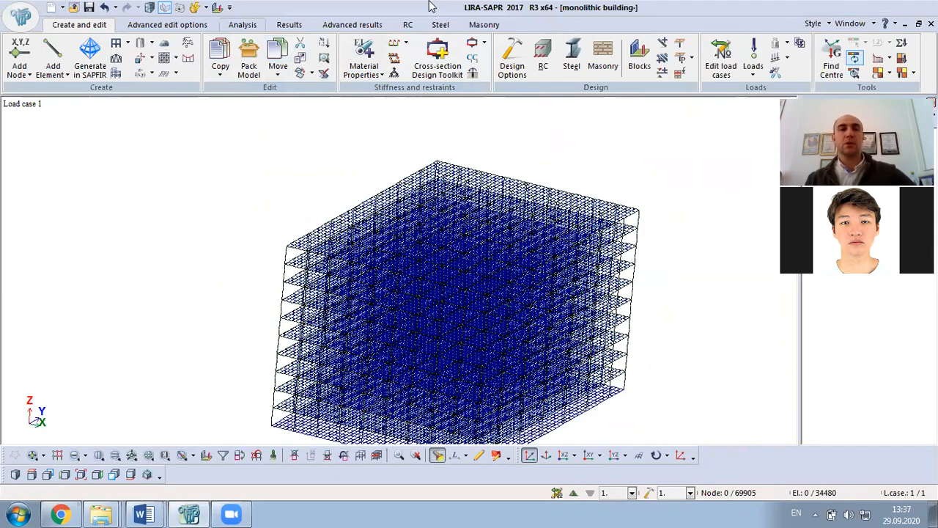
Select all 4-node FE (plates) of the building with the element filter and isolate them as a fragment
left_click(225, 456)
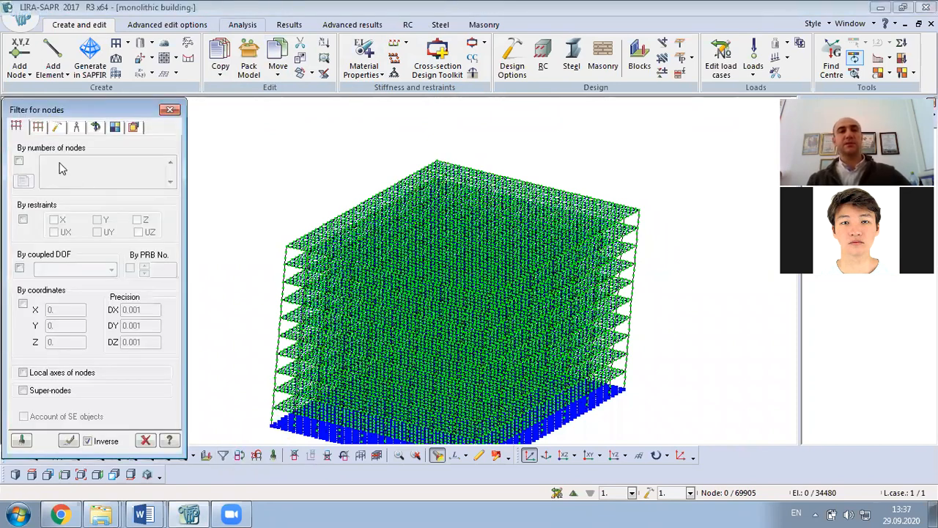
left_click(38, 127)
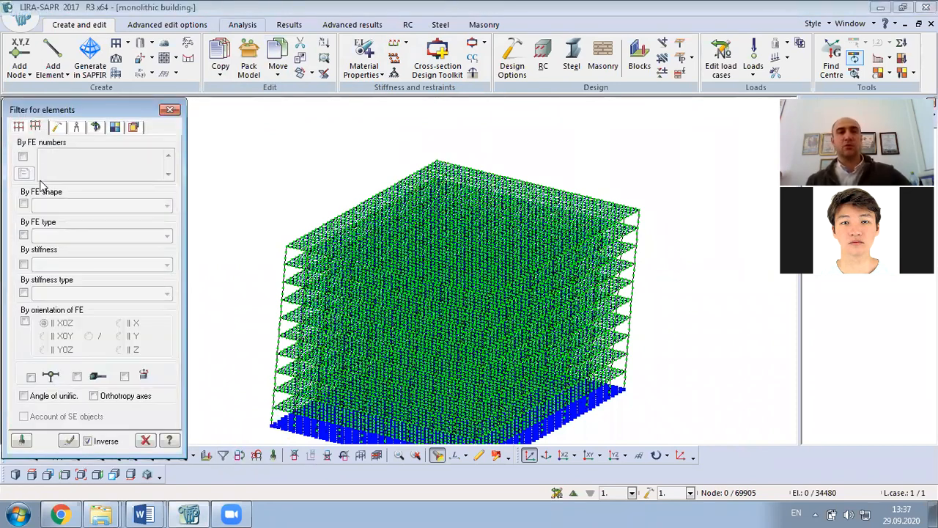
left_click(23, 204)
left_click(65, 206)
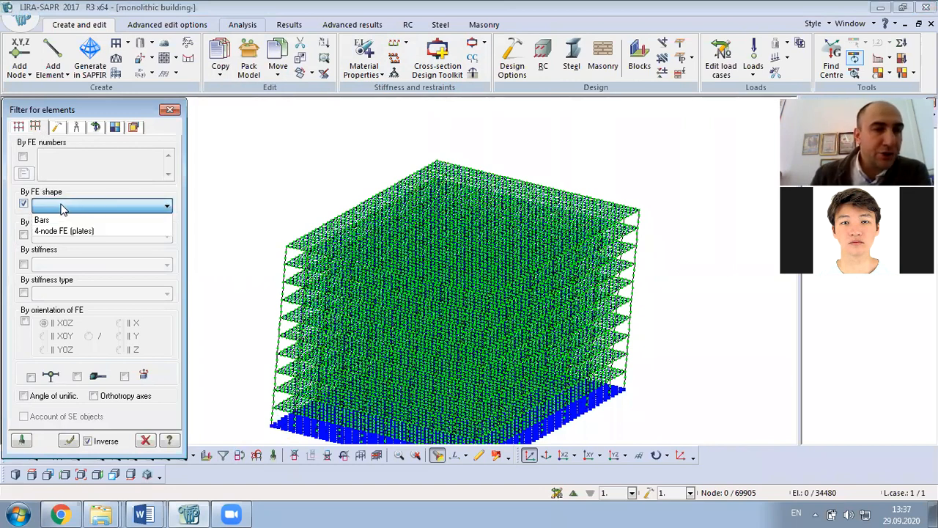
left_click(91, 231)
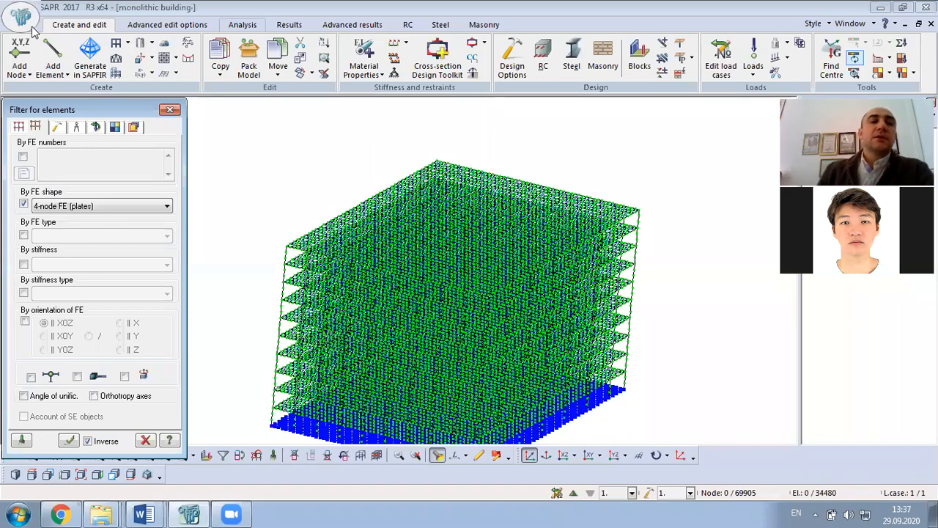
left_click(85, 208)
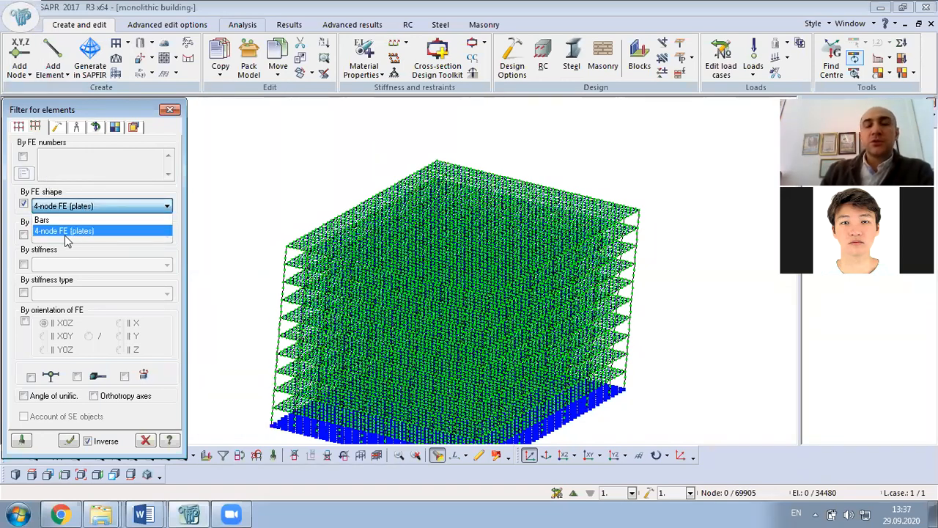
left_click(69, 444)
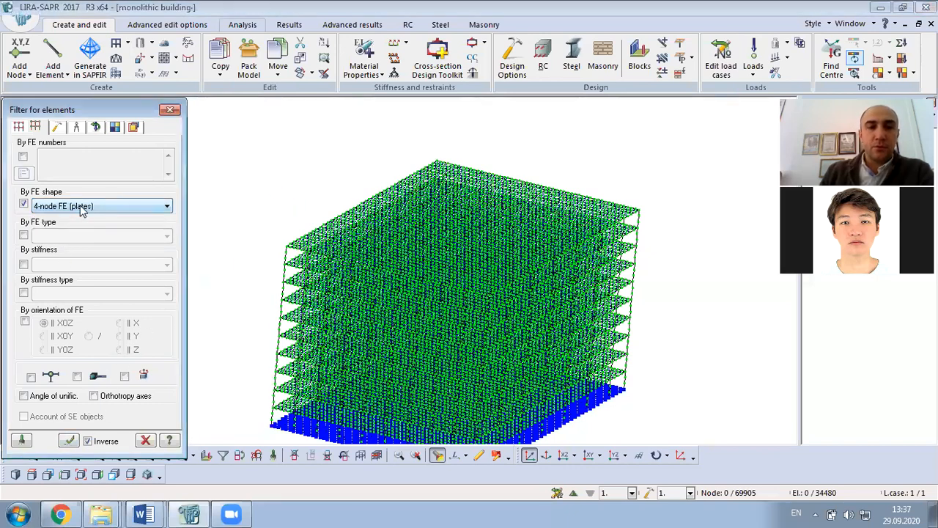
left_click(68, 440)
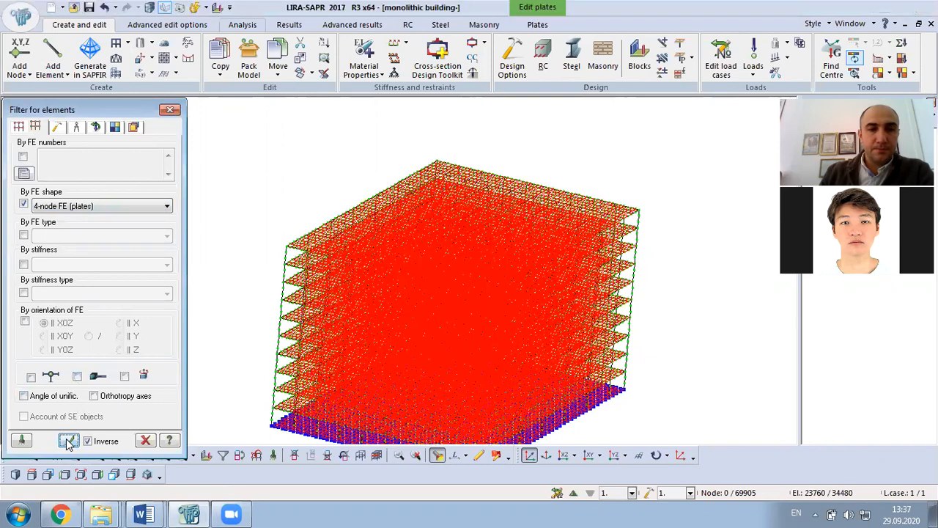
right_click(258, 168)
left_click(290, 206)
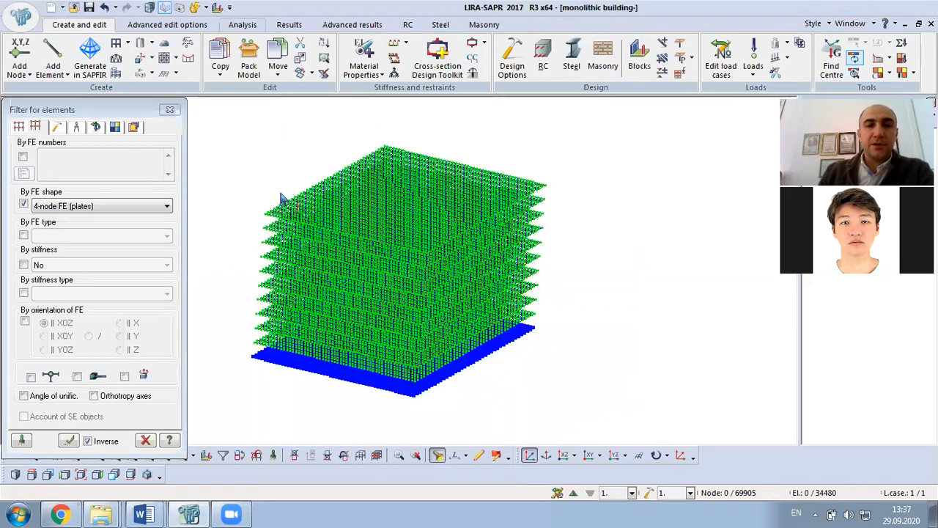
left_click(174, 112)
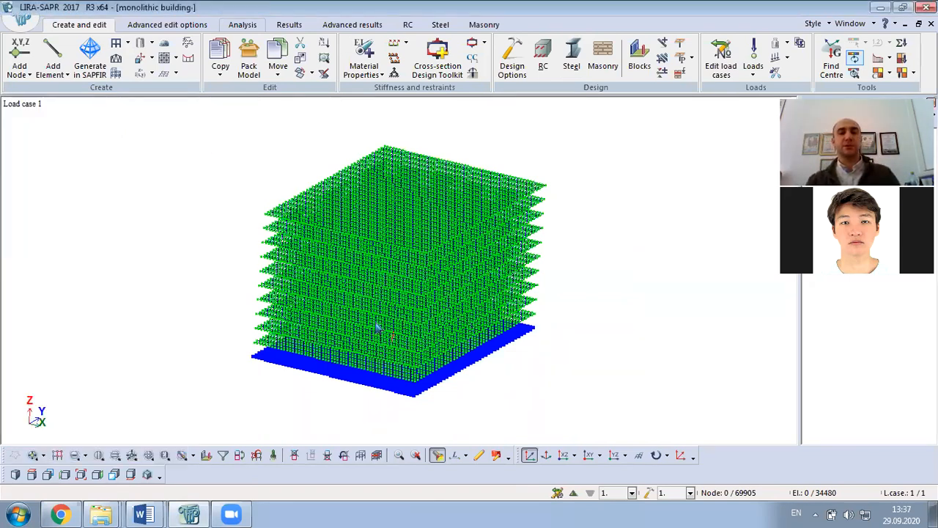
Display the plates in the XZ projection and select the nodes and elements of the nine intermediate floor slabs
left_click(562, 455)
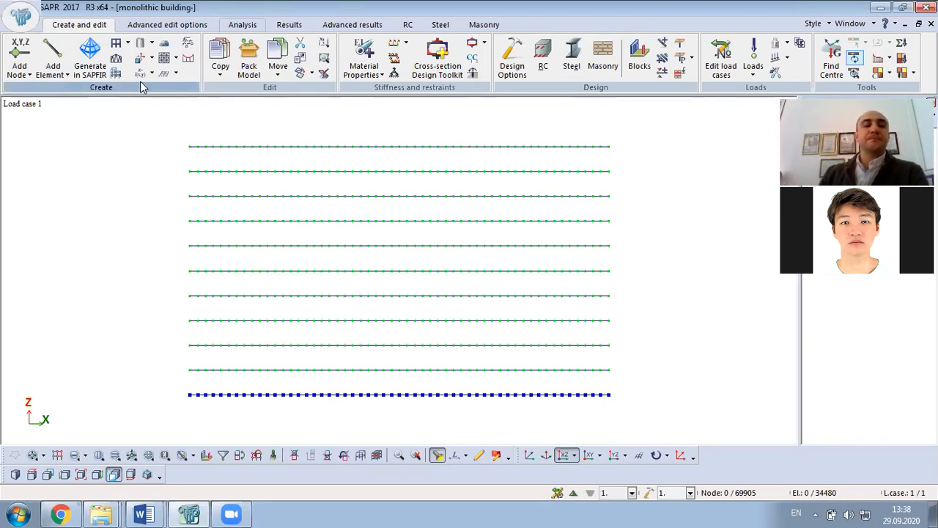
left_click(34, 457)
left_click(74, 461)
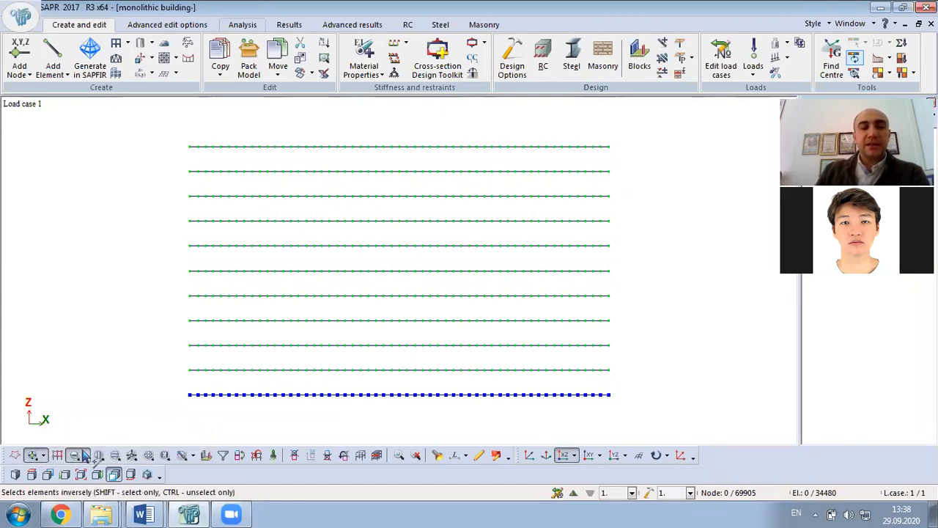
left_click_drag(182, 163, 683, 387)
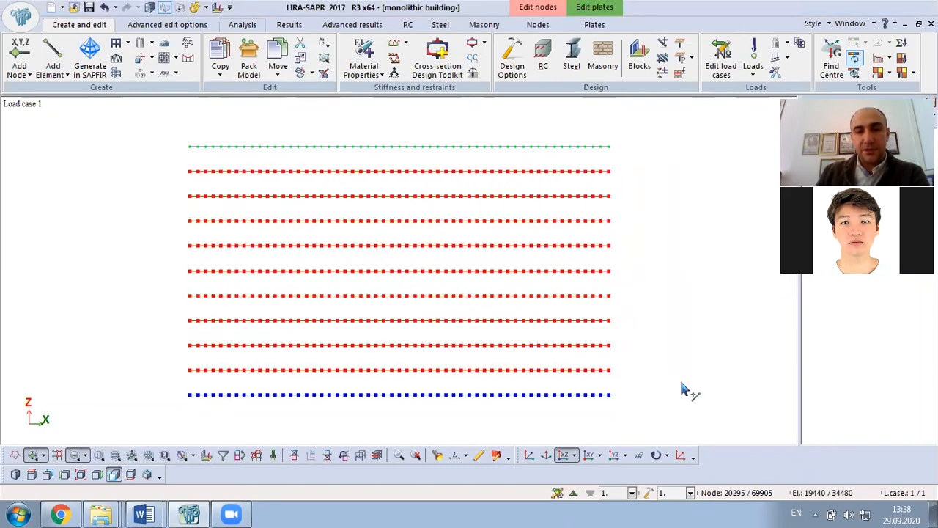
Assign the Plate H 15 (Slab) stiffness and SLAB (Flexure) material type to the selected intermediate floor slabs
left_click(376, 64)
left_click(165, 242)
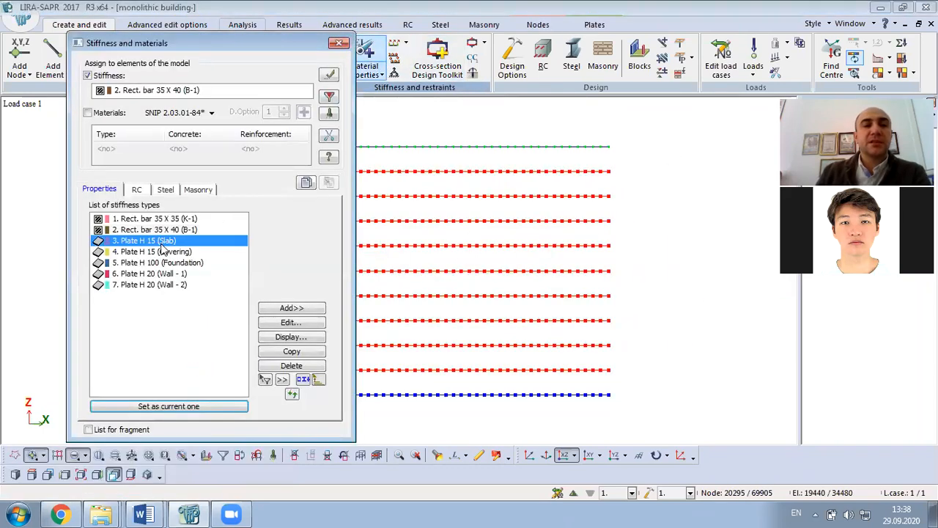
left_click(138, 189)
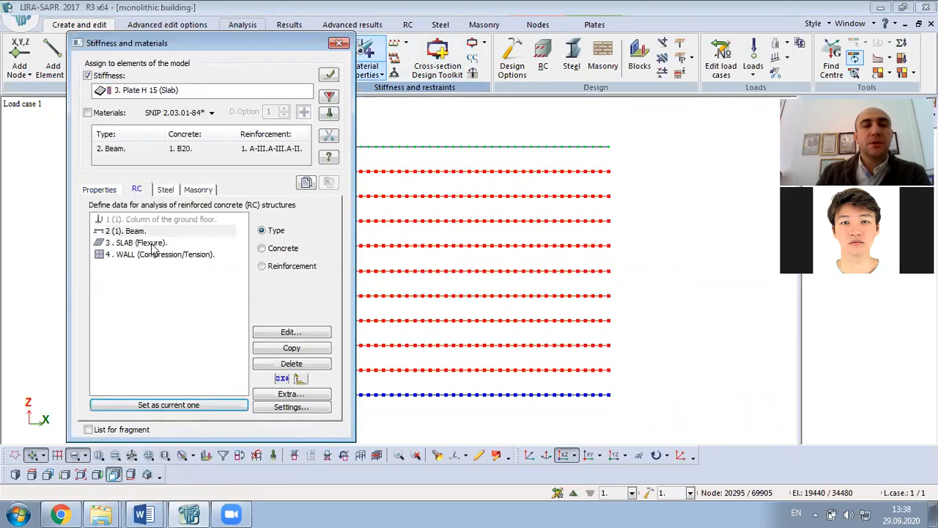
left_click(150, 243)
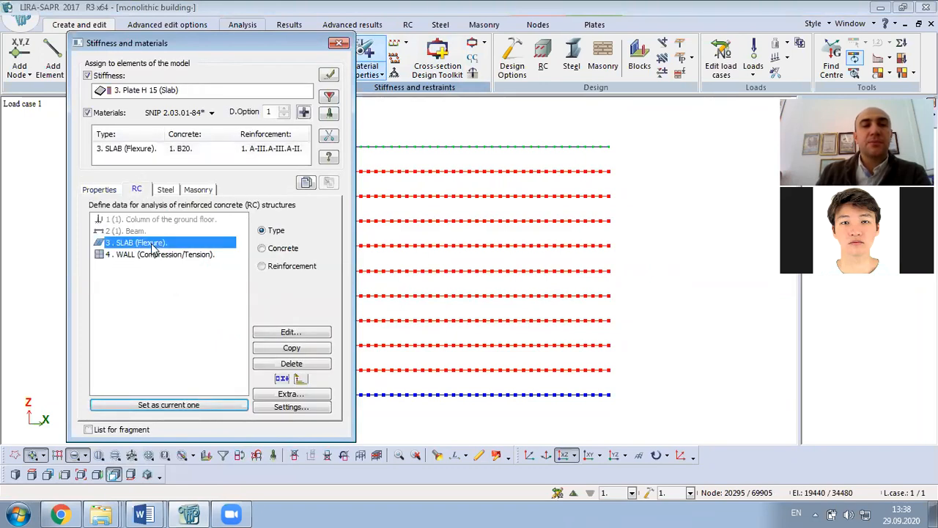
left_click(328, 74)
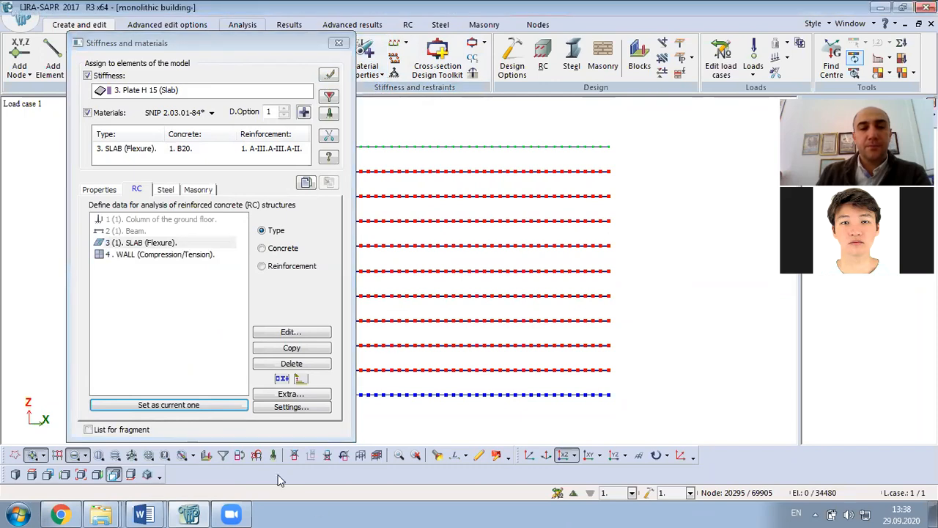
left_click(339, 43)
Select the topmost slab and assign it the Plate H 15 (Covering) stiffness with the SLAB (Flexure) material type
left_click_drag(170, 116, 642, 165)
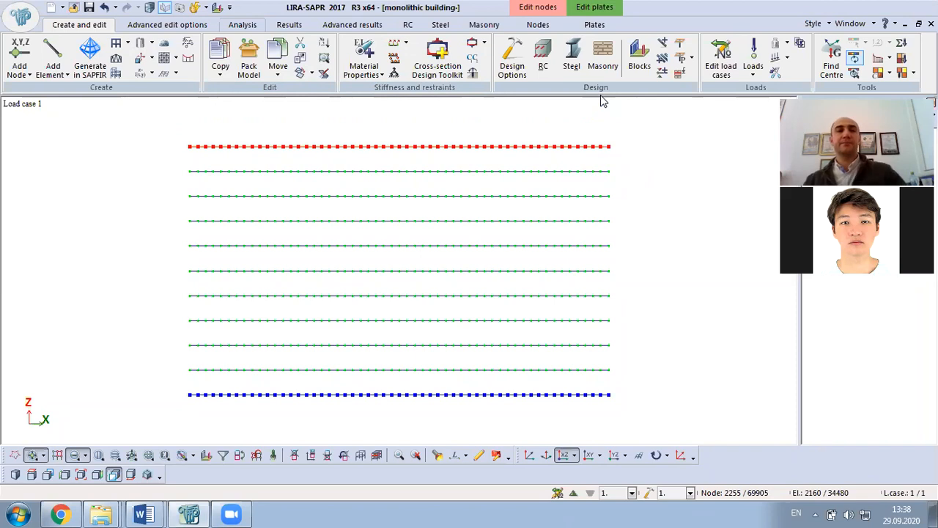
left_click(366, 56)
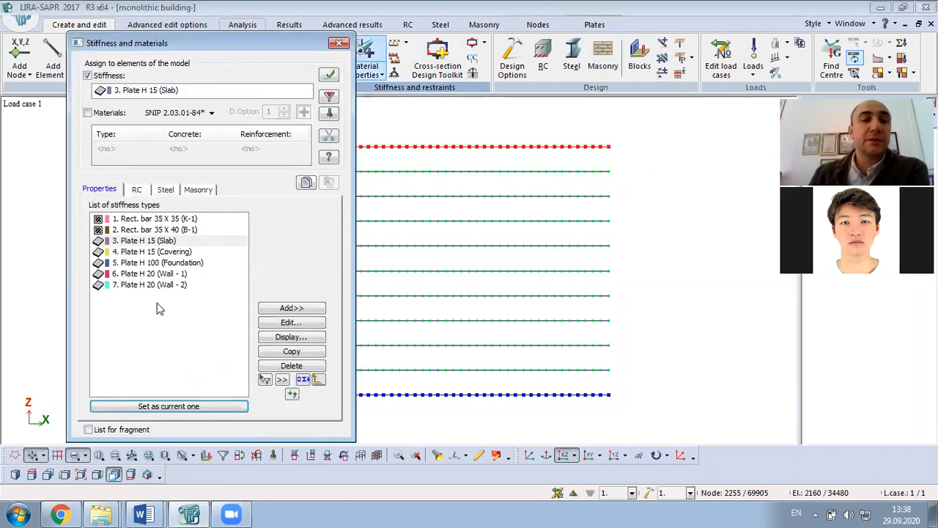
left_click(172, 253)
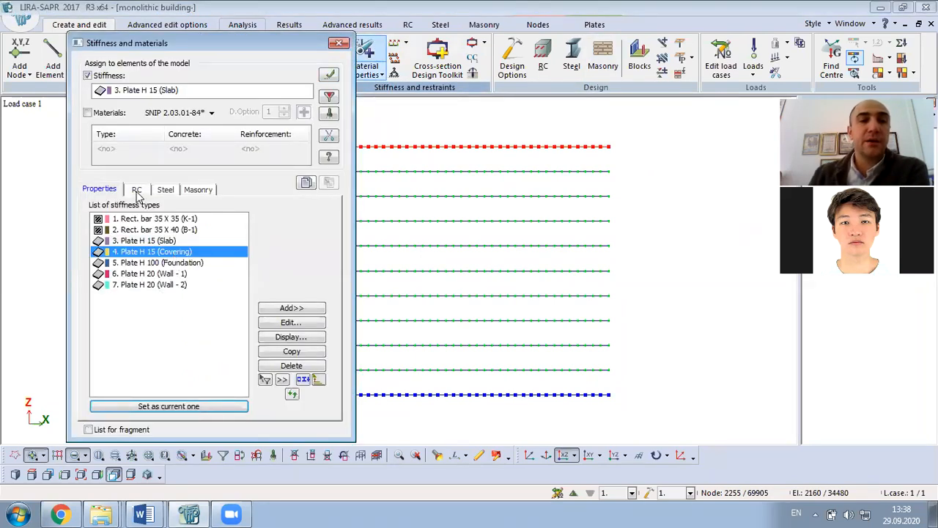
left_click(137, 190)
left_click(145, 246)
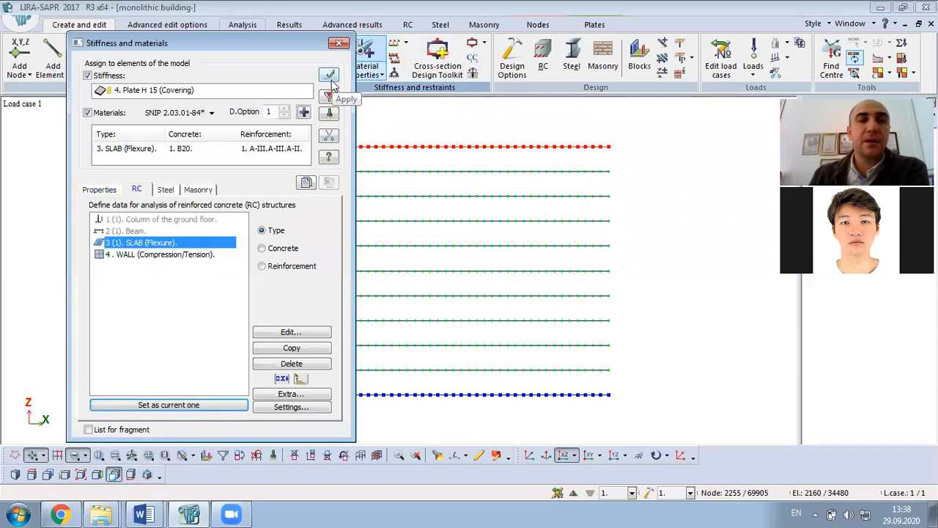
left_click(339, 43)
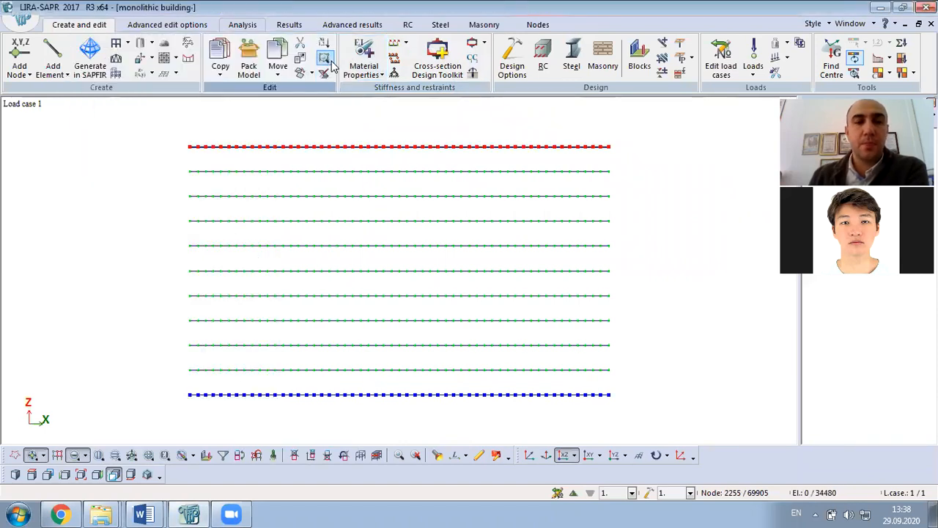
Clear the node selection, then select the lowest slab and assign it Plate H 100 (Foundation) stiffness with SLAB (Flexure) material type
left_click(274, 456)
left_click_drag(150, 383, 700, 425)
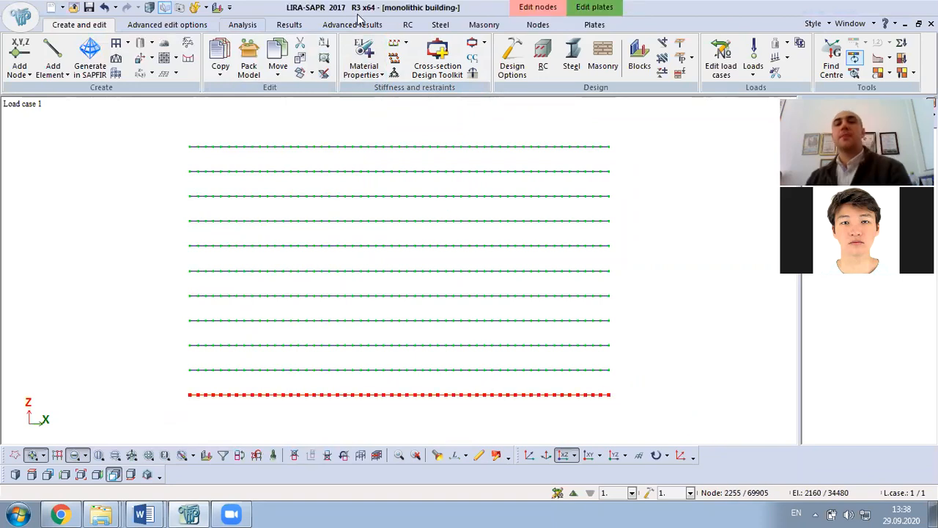
left_click(368, 57)
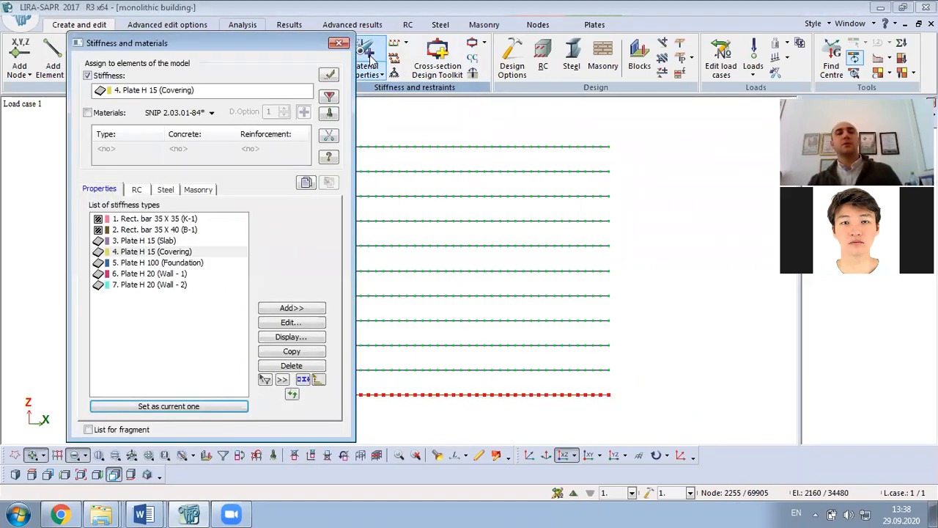
left_click(174, 285)
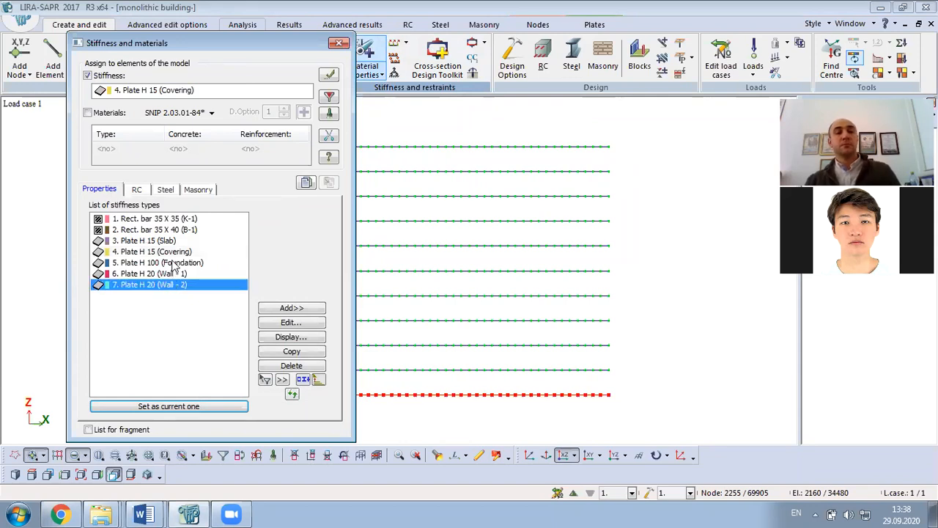
double_click(173, 264)
left_click(137, 190)
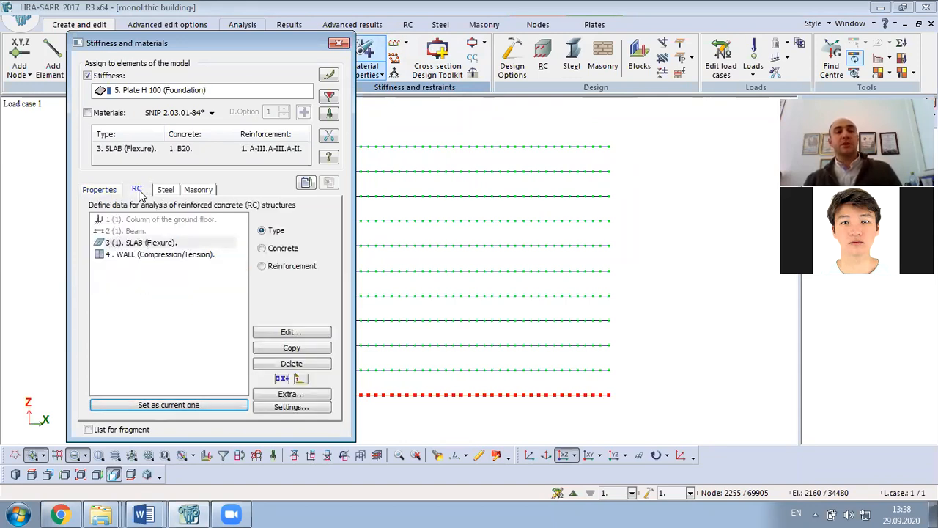
left_click(164, 246)
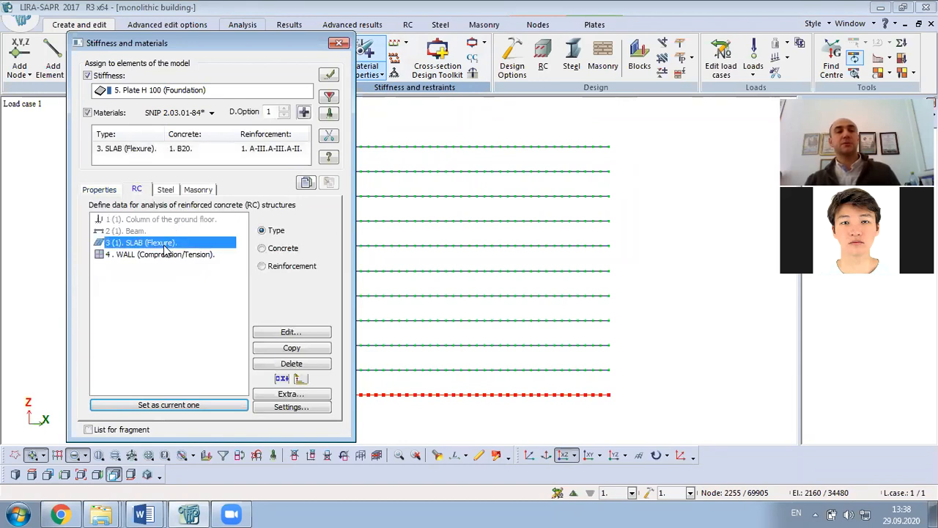
left_click(329, 74)
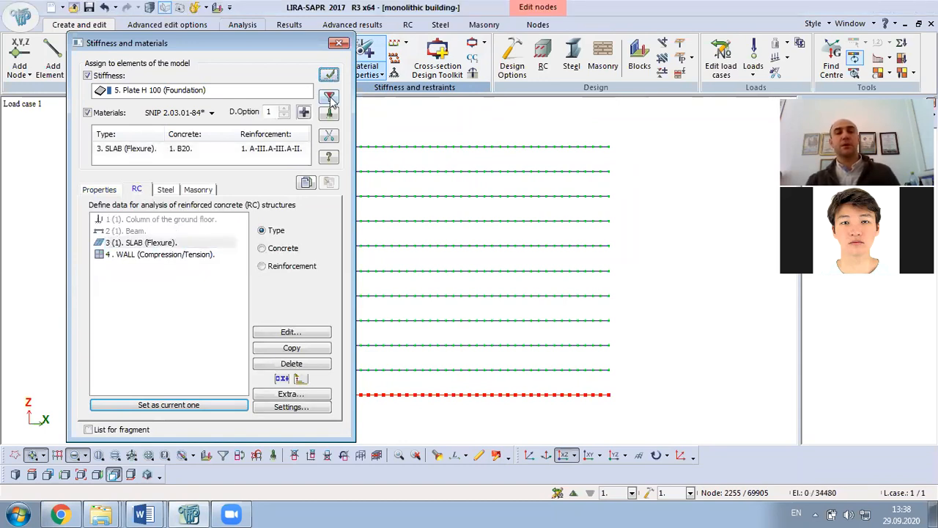
left_click(335, 45)
Restore the full building model from the plate fragment in a three-dimensional view
scroll(383, 178, "down", 2)
middle_click_drag(414, 217, 173, 180)
right_click(134, 162)
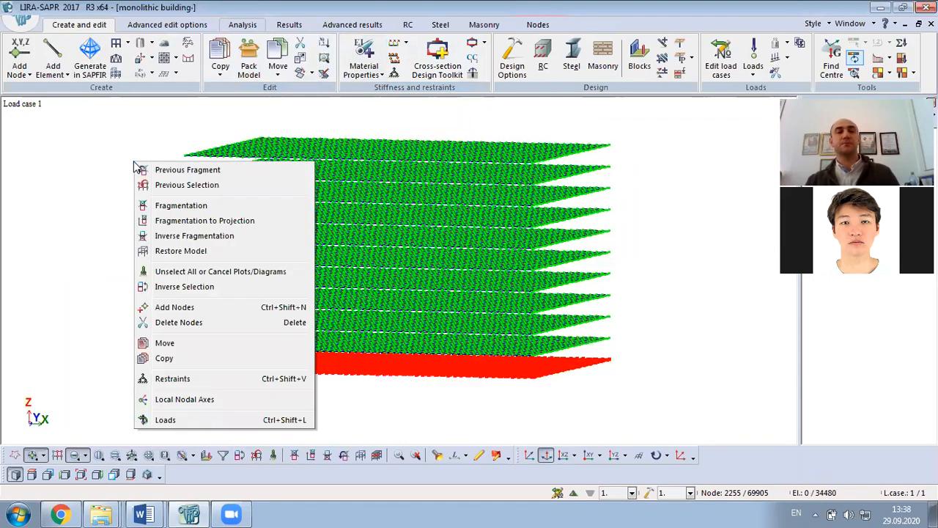
left_click(211, 253)
middle_click_drag(211, 253, 403, 323)
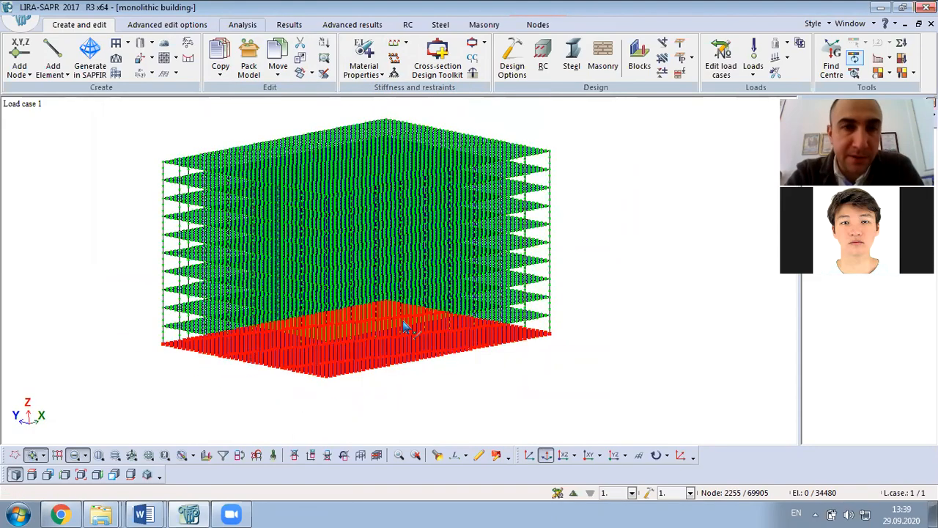
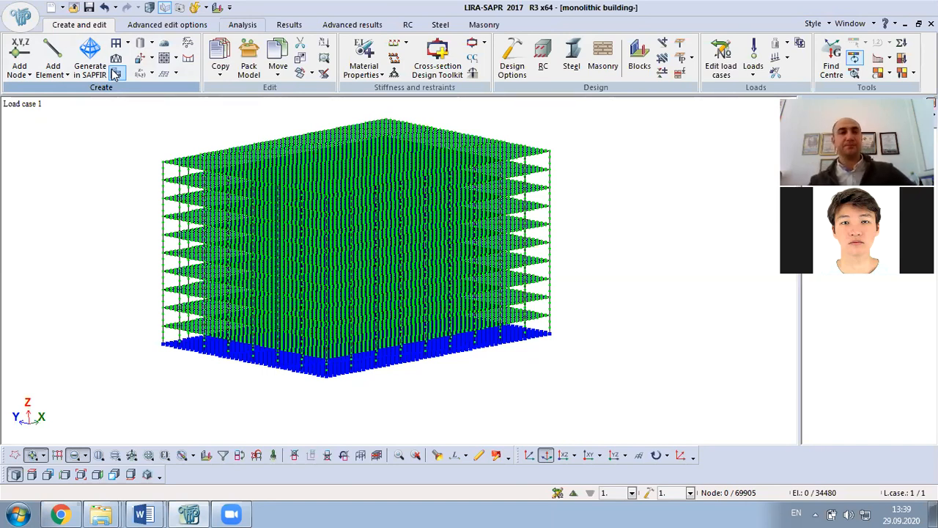
Open the wall-beam generator and show the building in an oblique front view focused on its lower corner nodes
scroll(175, 350, "up", 2)
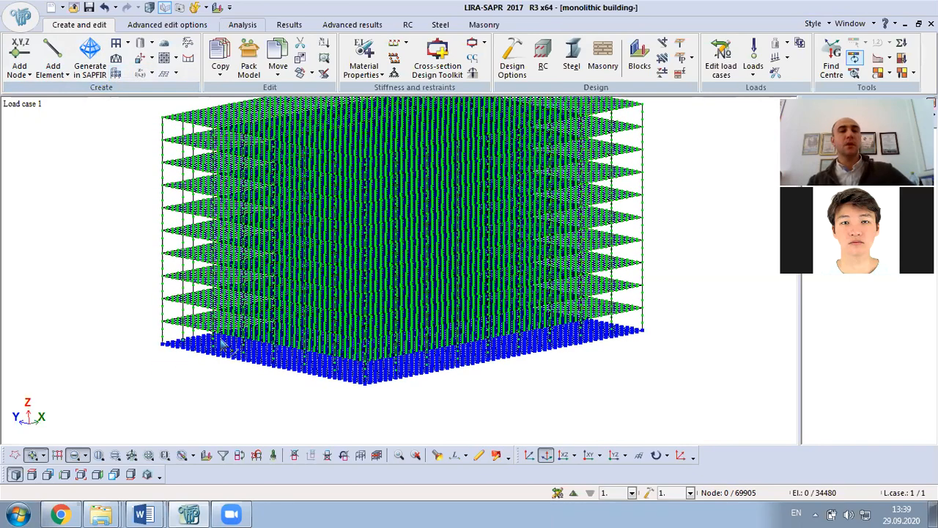
scroll(223, 361, "up", 2)
scroll(167, 372, "up", 2)
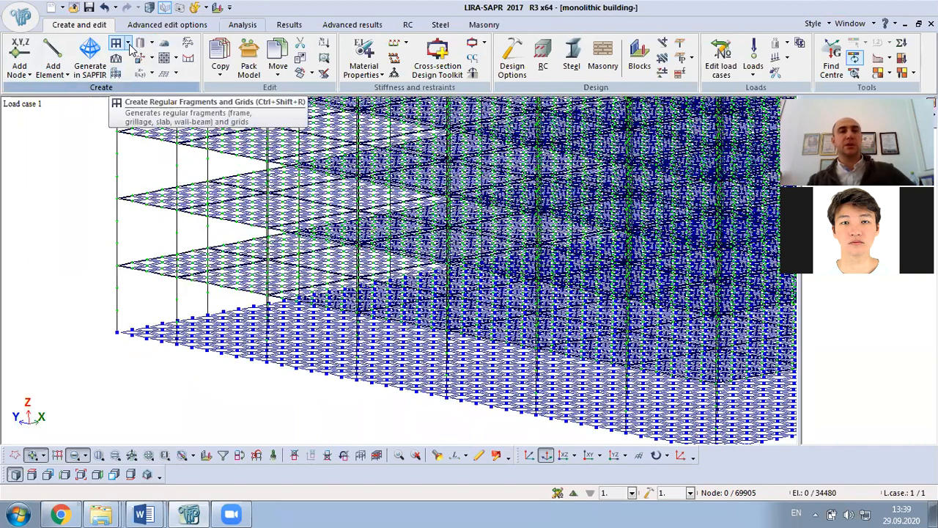
left_click(128, 44)
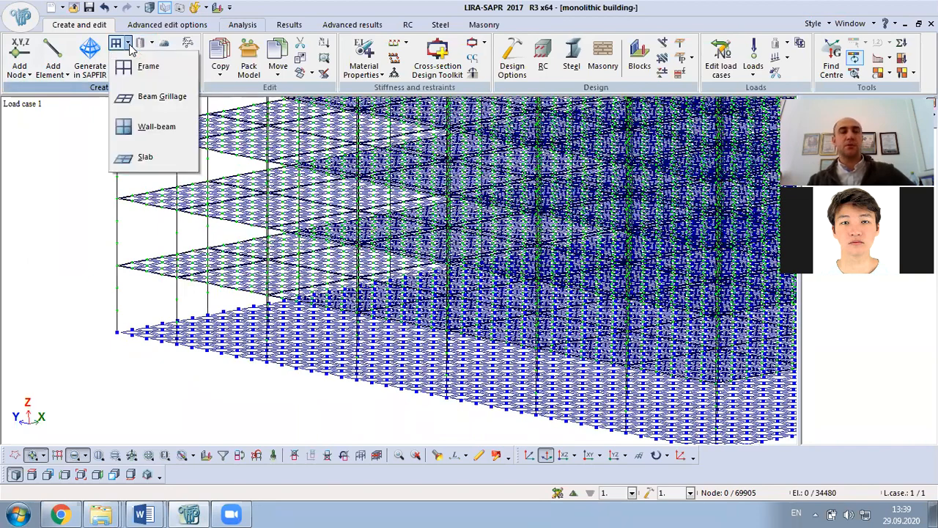
left_click(165, 129)
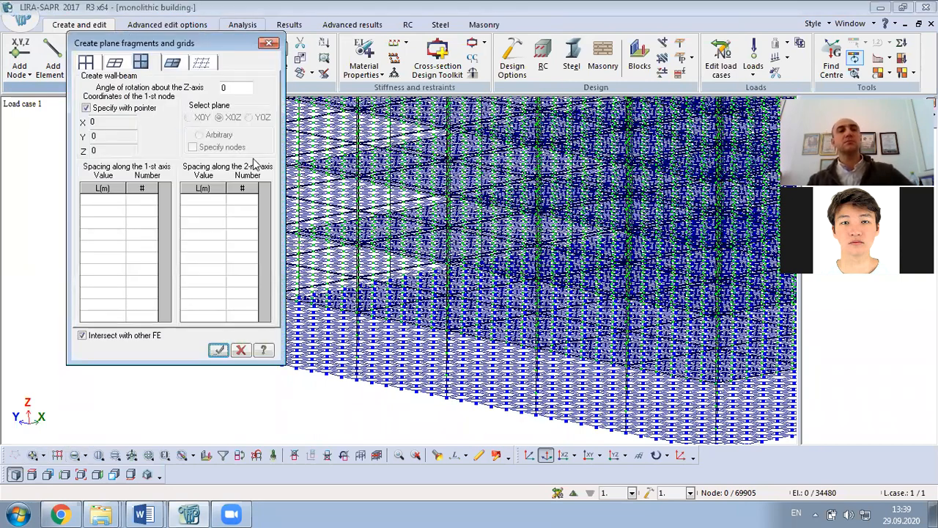
scroll(361, 275, "down", 1)
middle_click_drag(370, 361, 474, 359)
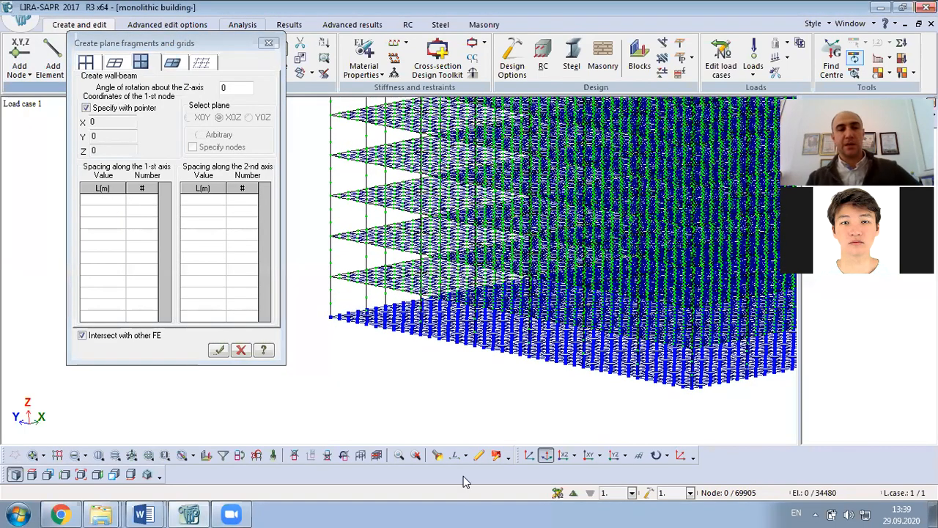
left_click(529, 455)
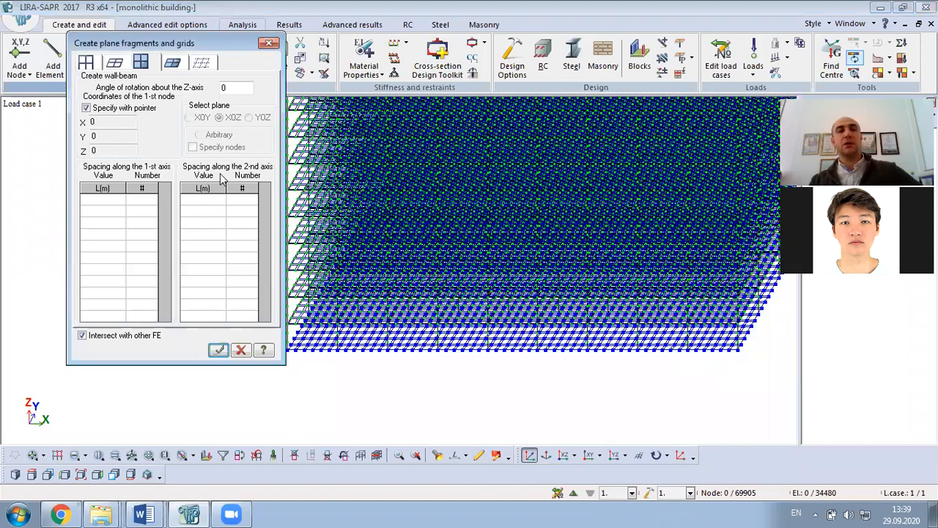
scroll(294, 378, "up", 3)
scroll(420, 342, "up", 5)
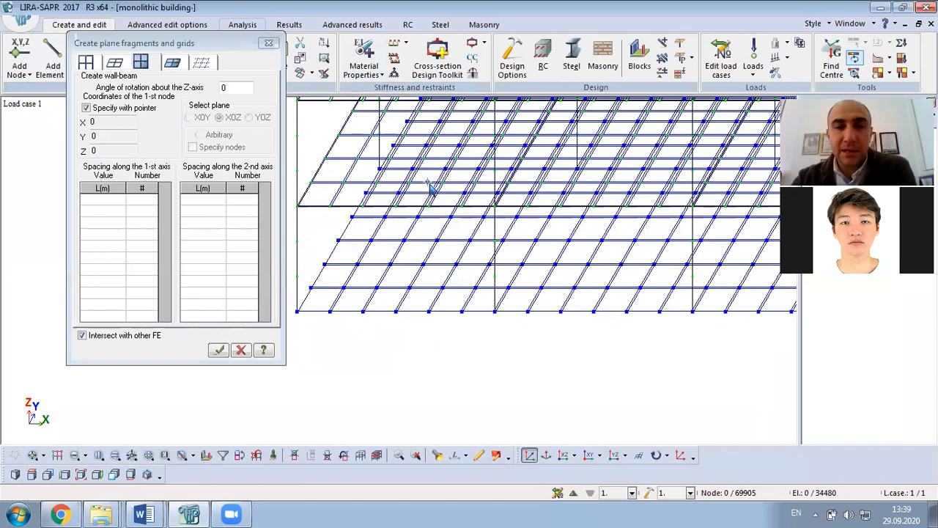
middle_click_drag(490, 272, 518, 275)
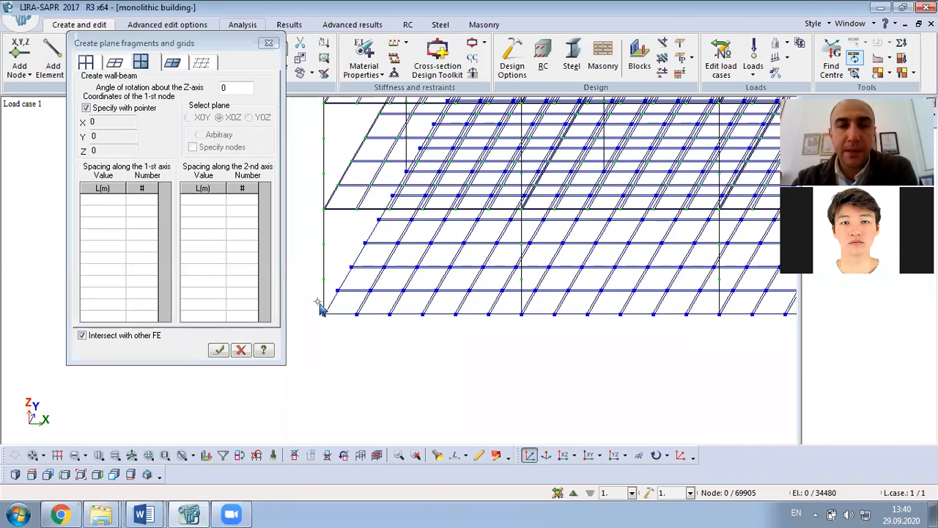
Set the wall-beam's spacing value along the first axis to 1 m
left_click(147, 513)
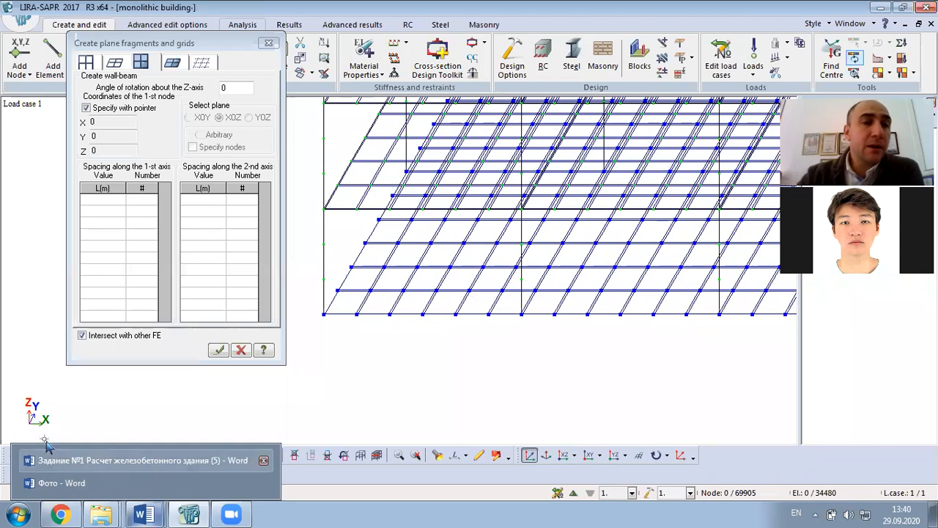
left_click(422, 206)
left_click(115, 200)
key("alt+shift")
type("1")
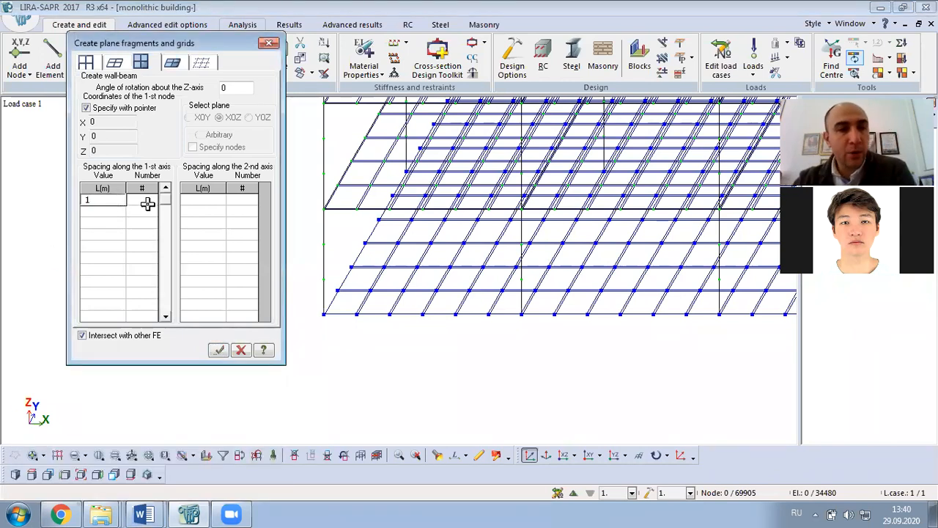
left_click(144, 202)
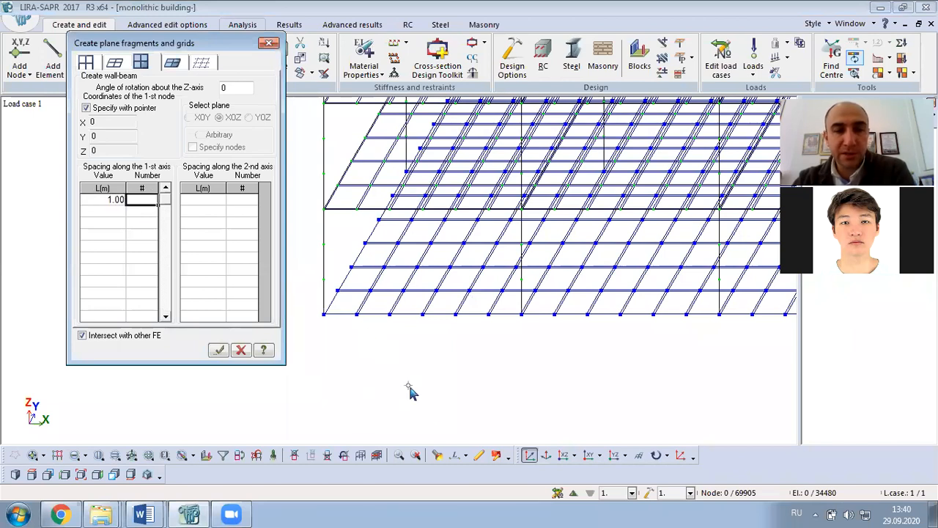
Measure the node spacing along the base edge and up the corner column from the lower corner node
left_click(455, 456)
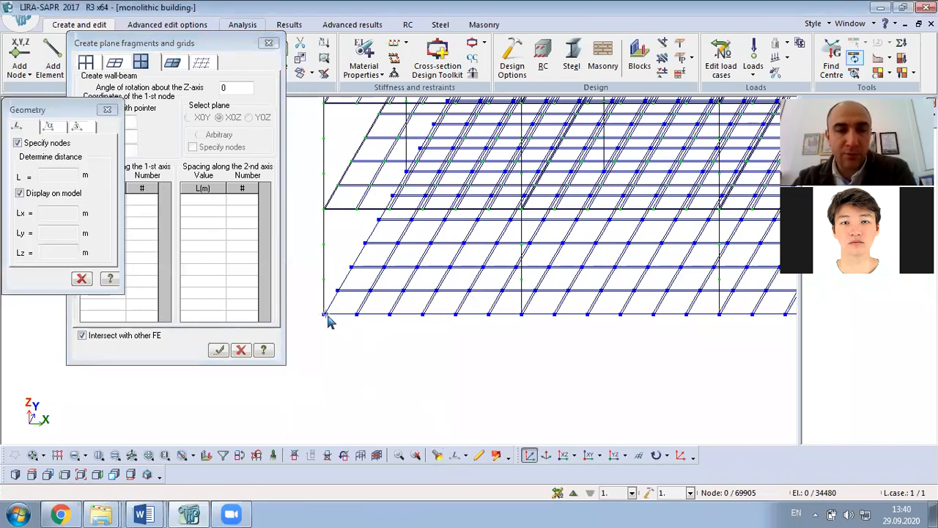
left_click(359, 318)
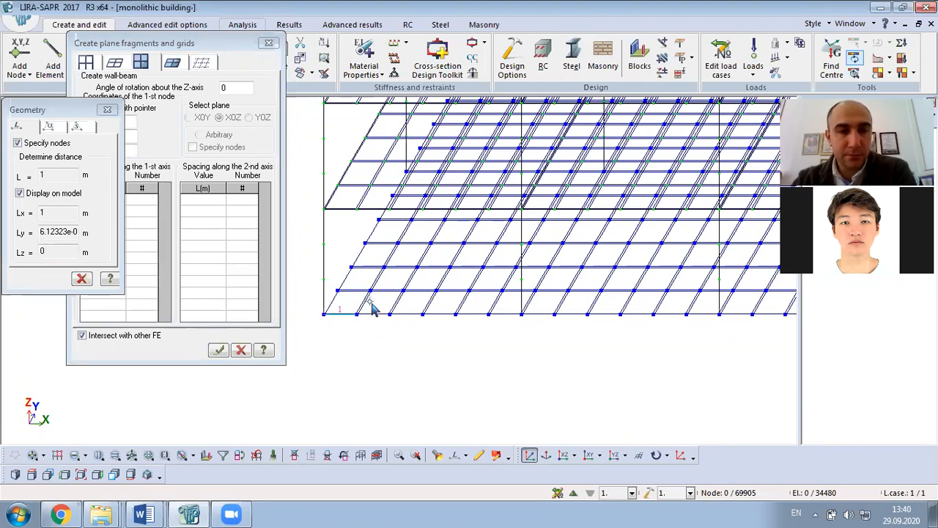
left_click(325, 315)
left_click(330, 288)
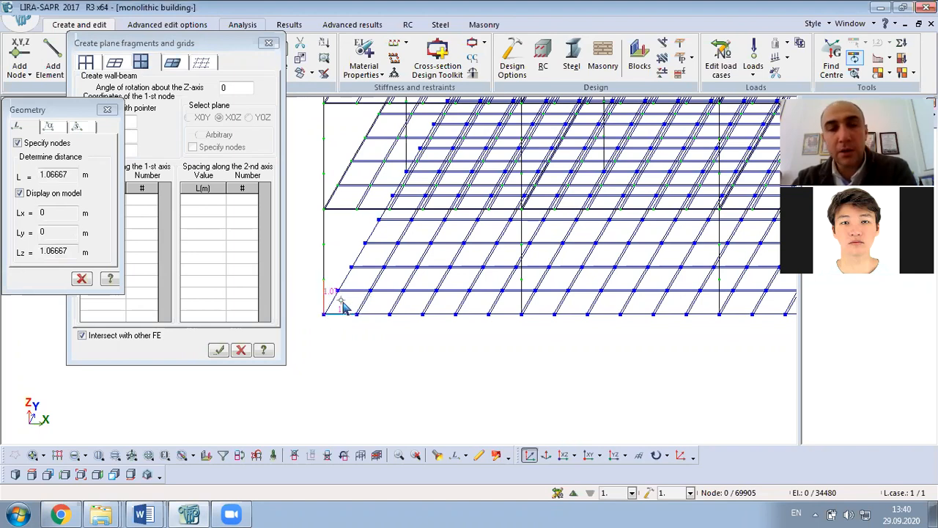
Measure the first storey's height at the corner column and recheck the length of the column's lowest segment
left_click(325, 316)
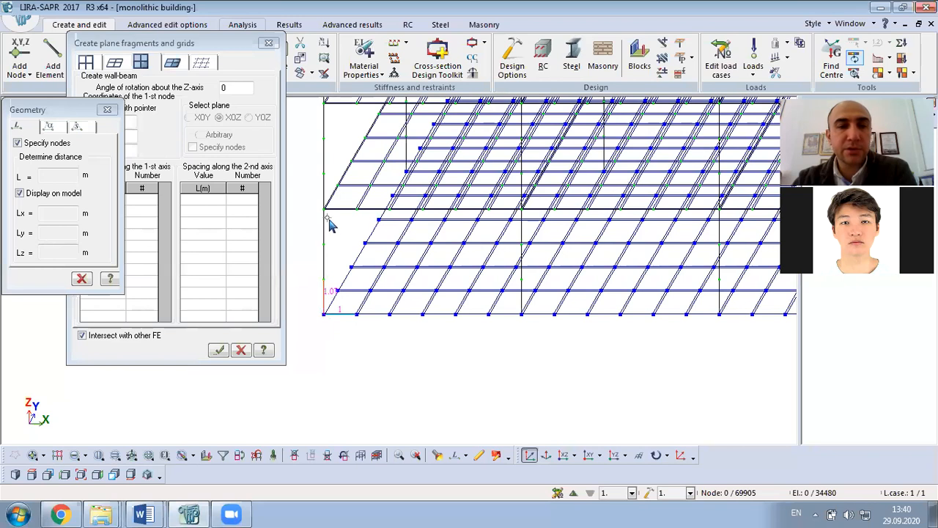
left_click(324, 212)
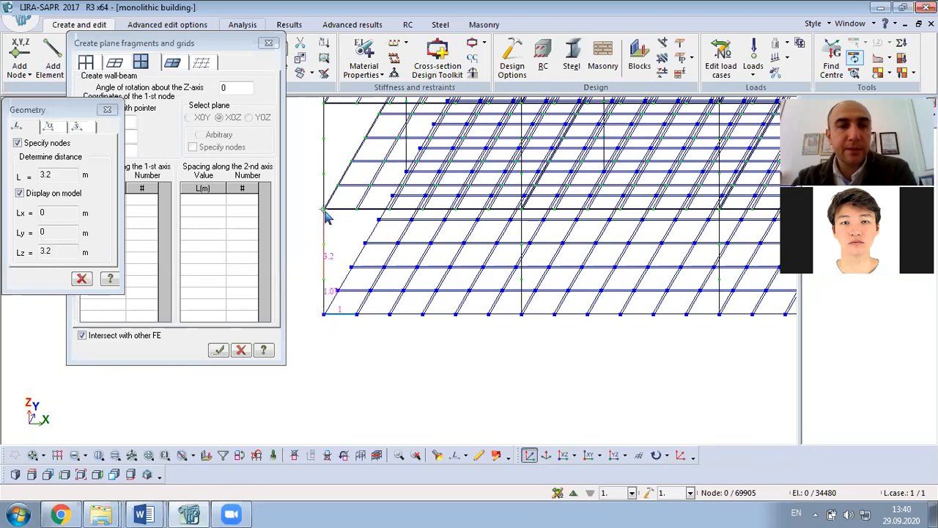
left_click(325, 316)
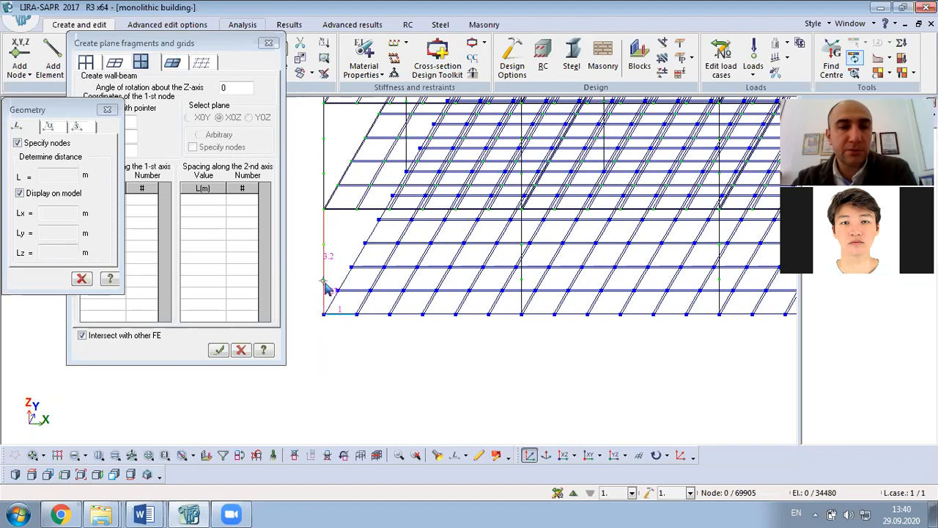
left_click(325, 291)
left_click(144, 253)
left_click(62, 176)
left_click_drag(66, 174, 43, 174)
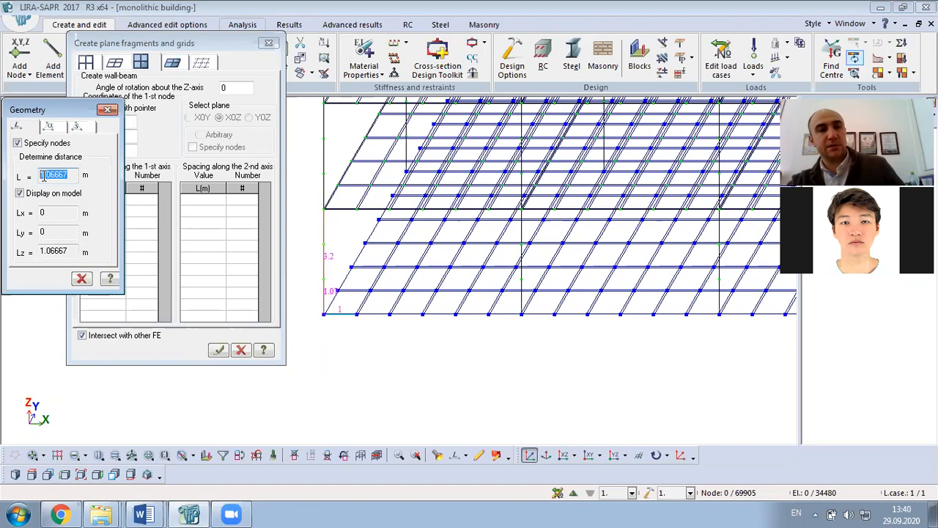
left_click(108, 110)
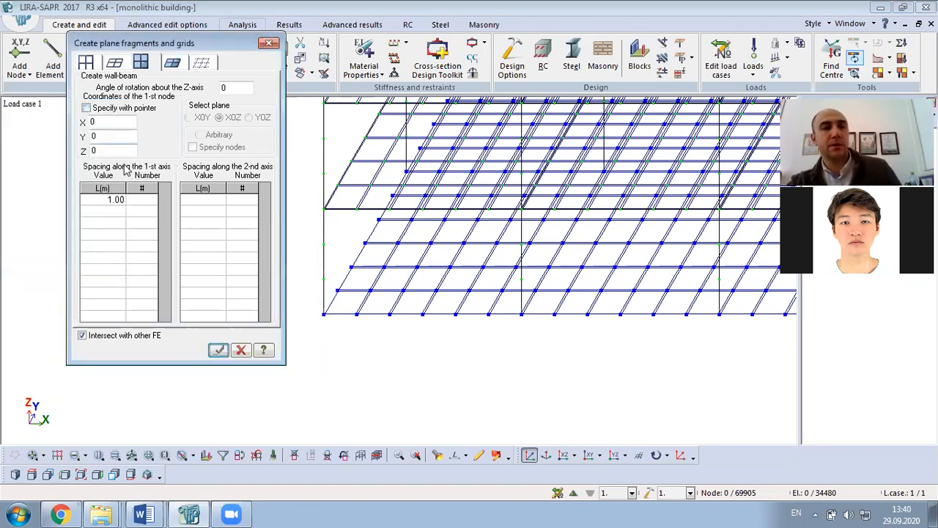
Set the wall-beam to 6 divisions along the first axis and 3 divisions of 1.067 m along the second axis
left_click(143, 199)
key("alt+shift")
type("6")
left_click(199, 199)
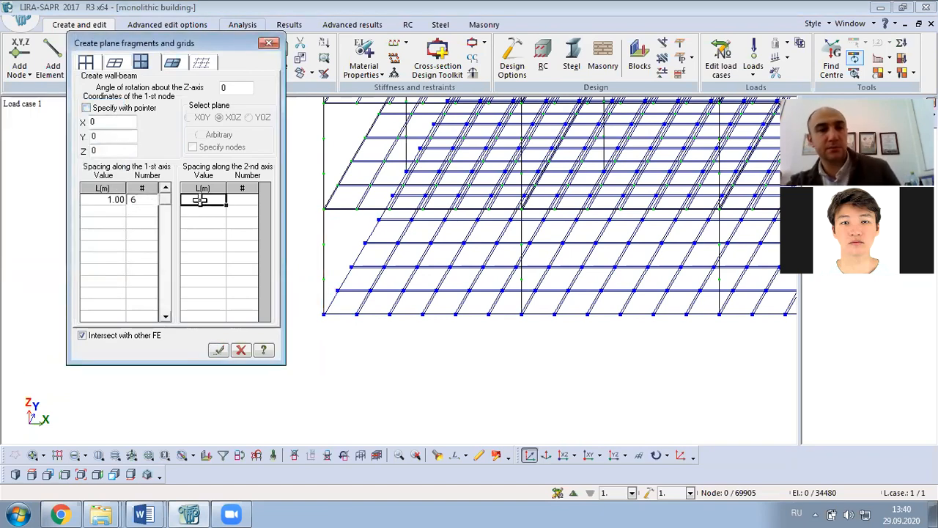
type("1.067")
left_click(243, 199)
type("3")
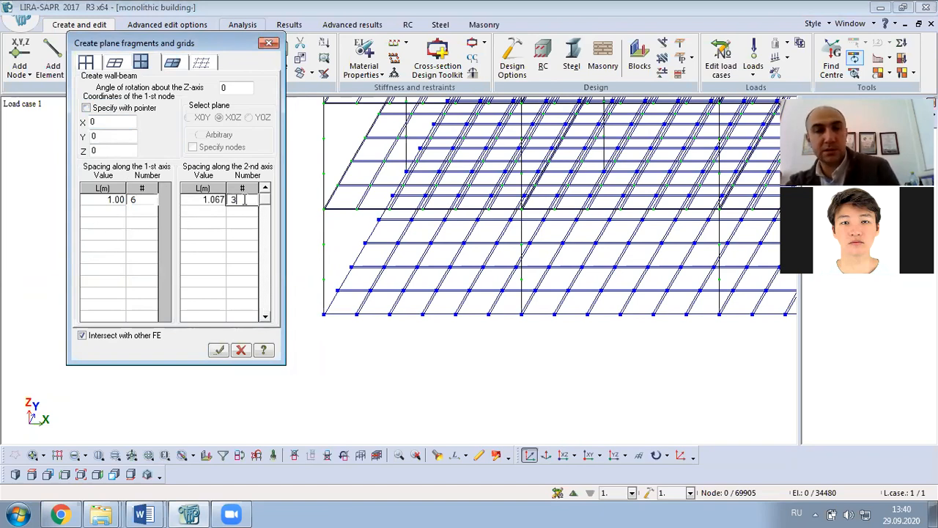
Create the wall-beam with its first node specified by pointer at the building's lower corner node
left_click(86, 108)
left_click(323, 314)
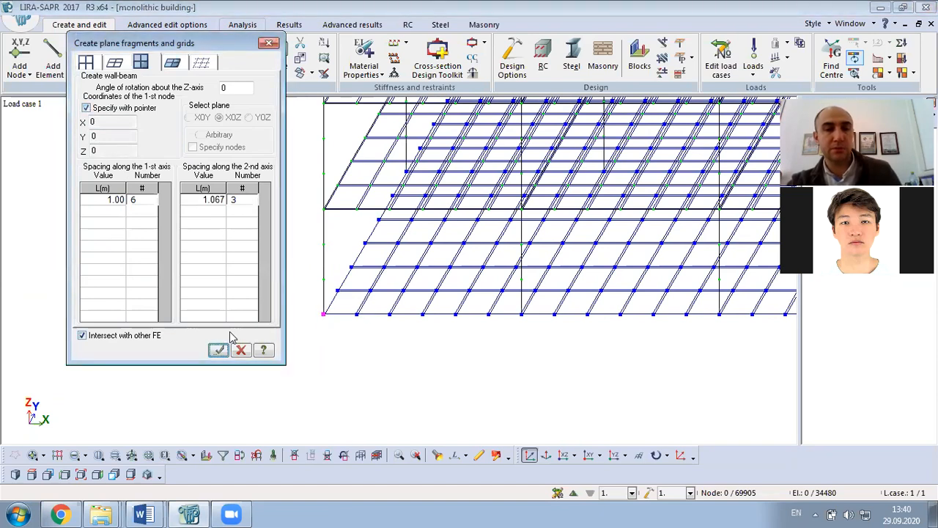
left_click(219, 350)
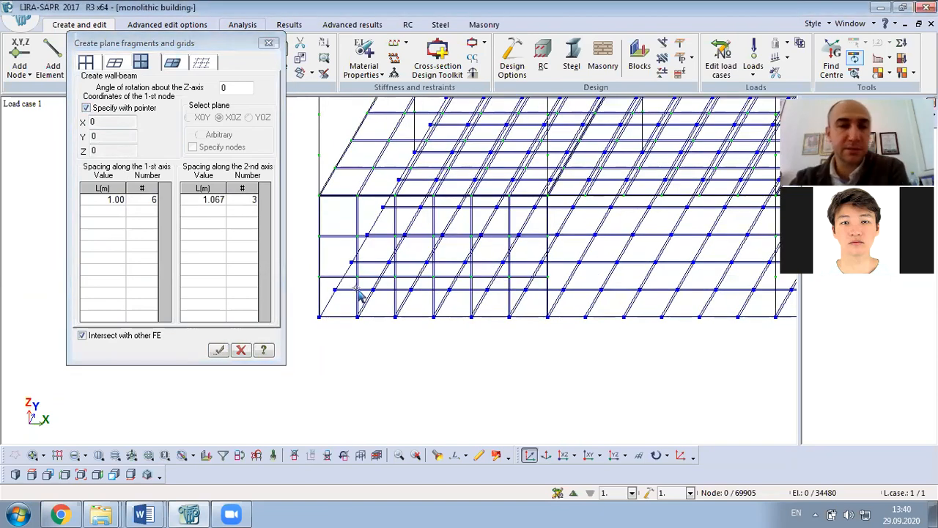
Examine the new wall panel between the corner columns of the first storey from different angles
scroll(359, 295, "up", 3)
scroll(521, 297, "down", 1)
right_click_drag(607, 347, 603, 308)
middle_click_drag(612, 250, 656, 322)
scroll(657, 323, "up", 3)
scroll(658, 324, "down", 4)
scroll(658, 323, "down", 1)
right_click_drag(657, 323, 634, 329)
middle_click_drag(634, 330, 616, 283)
Switch to the assignment document in Word and check the external wall thickness and window size in the highlighted Т.Ф column
left_click(160, 507)
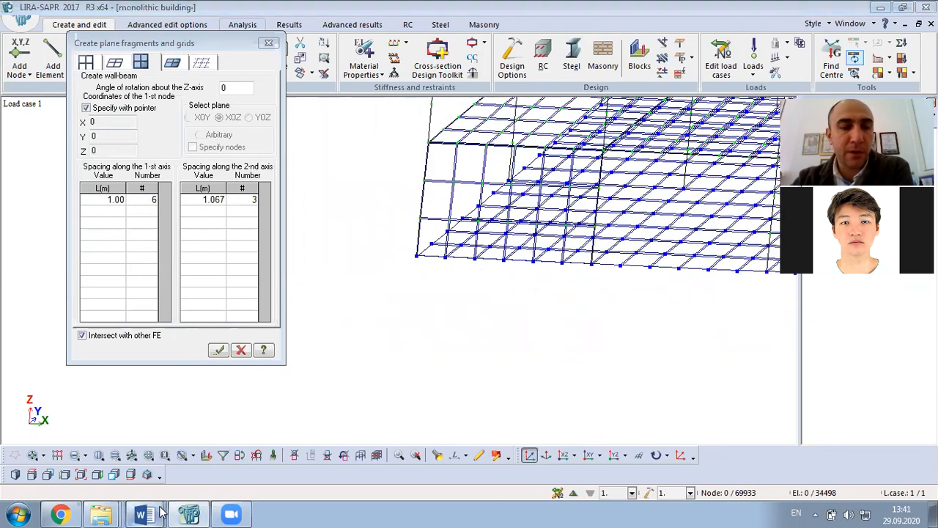
left_click(158, 477)
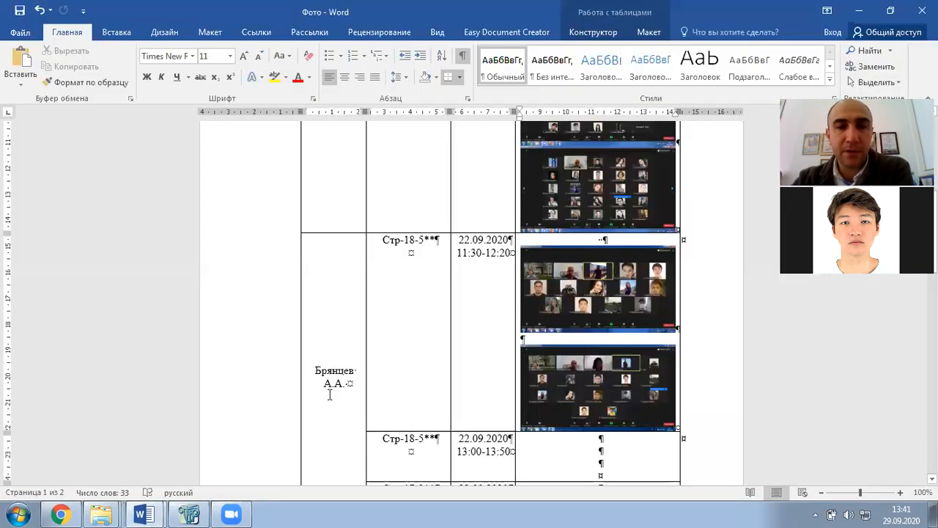
left_click(163, 509)
left_click(163, 457)
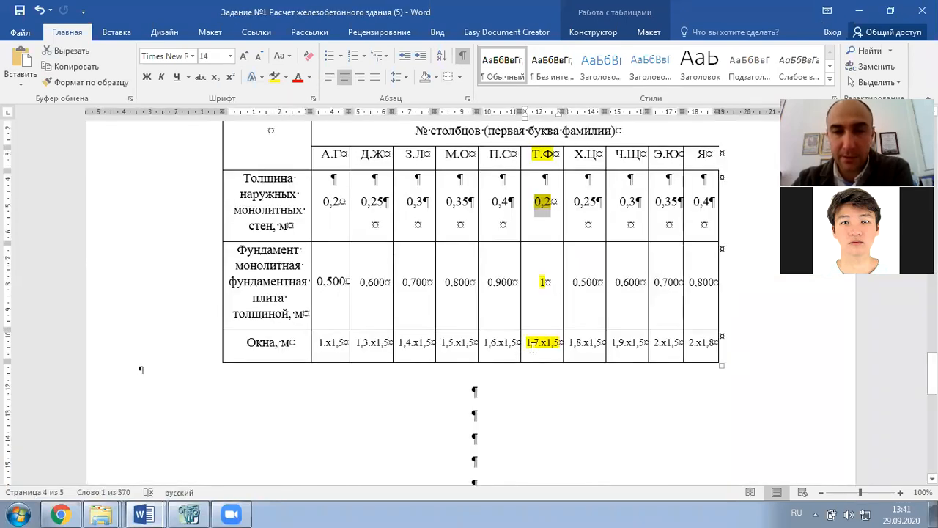
left_click(535, 346)
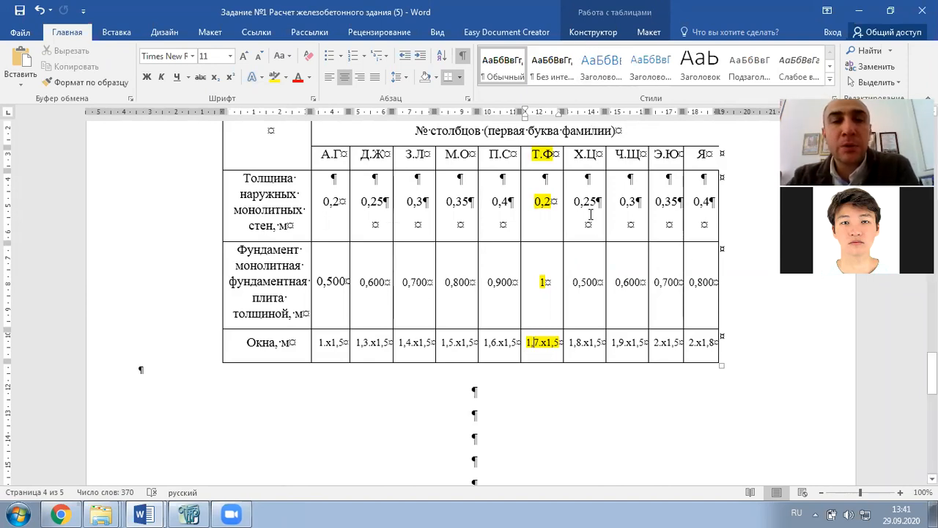
left_click_drag(274, 184, 292, 226)
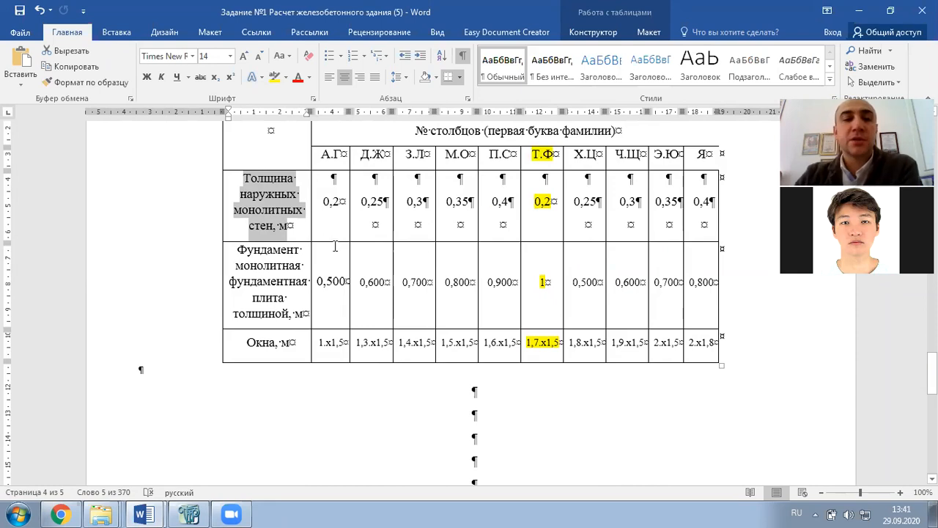
left_click_drag(531, 346, 559, 348)
left_click(536, 366)
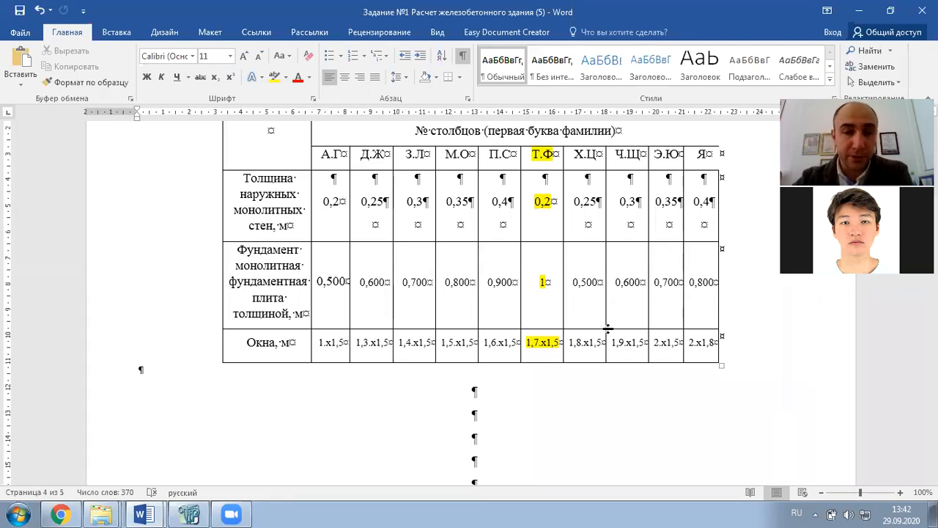
Switch back to LIRA-SAPR and examine the mesh of the new first-storey wall panel at the building's corner
left_click(189, 514)
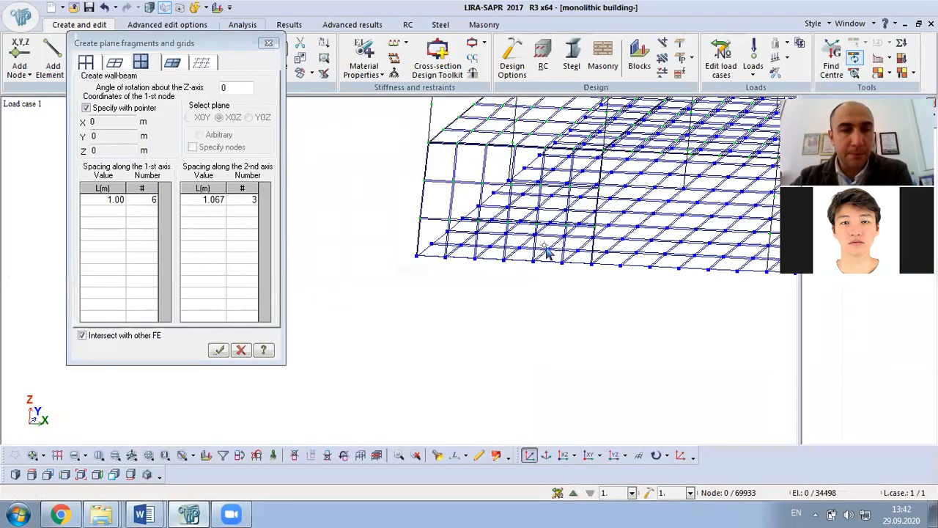
scroll(523, 301, "up", 2)
middle_click_drag(532, 305, 540, 315)
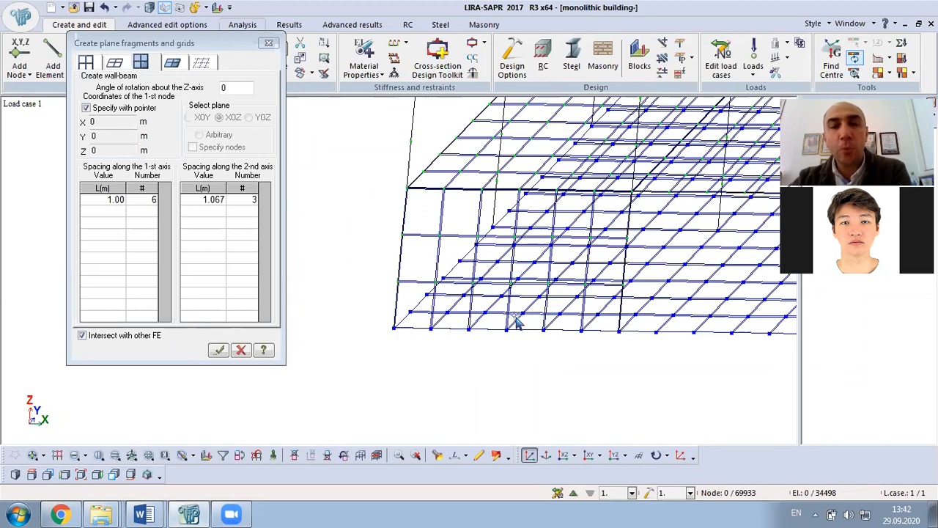
mouse_move(526, 272)
middle_mouse_down()
mouse_move(533, 285)
mouse_move(523, 259)
middle_mouse_up()
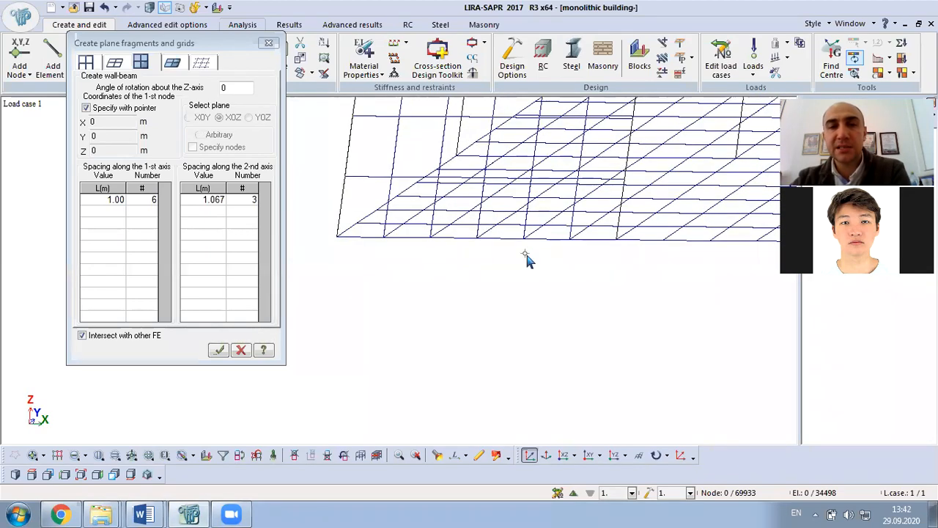
middle_click_drag(534, 195, 539, 289)
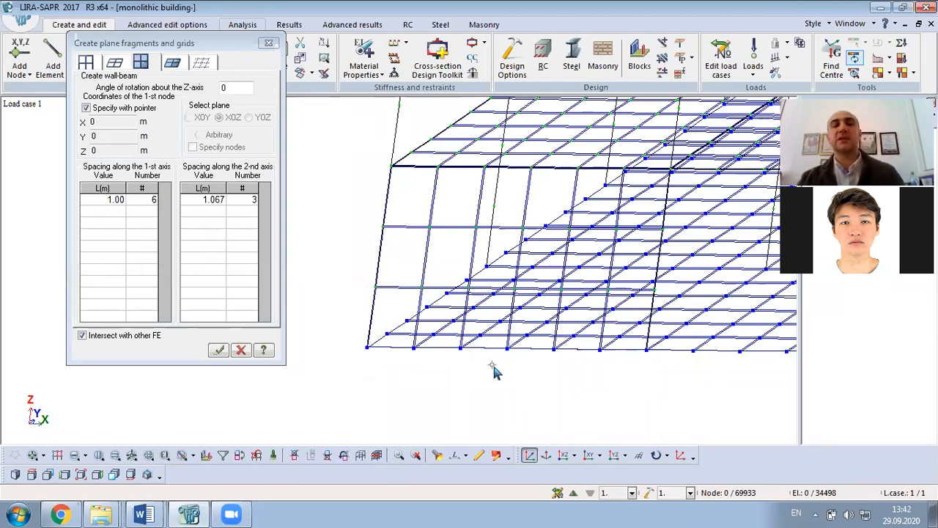
Set the number of 1.00 m spacings in the wall-beam's first row along the first axis to 2
key("alt+shift")
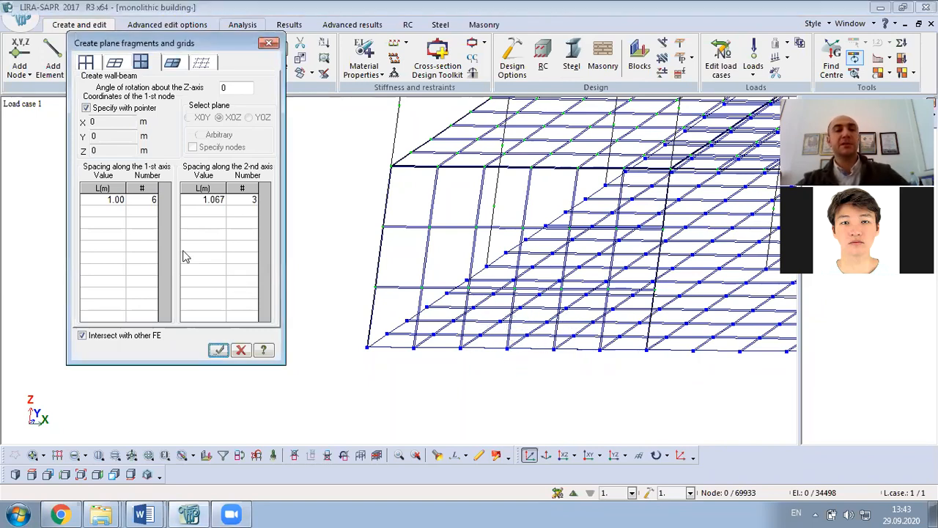
left_click(139, 202)
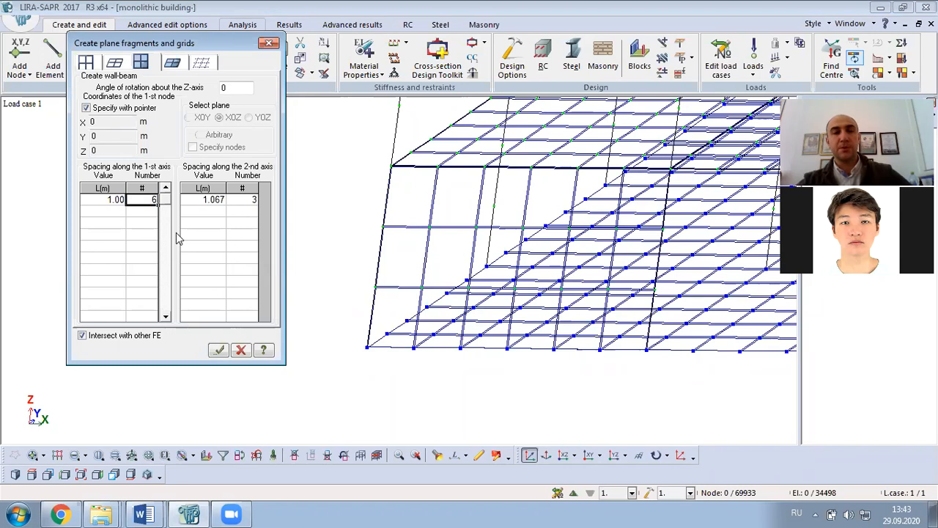
left_click(151, 210)
left_click(149, 199)
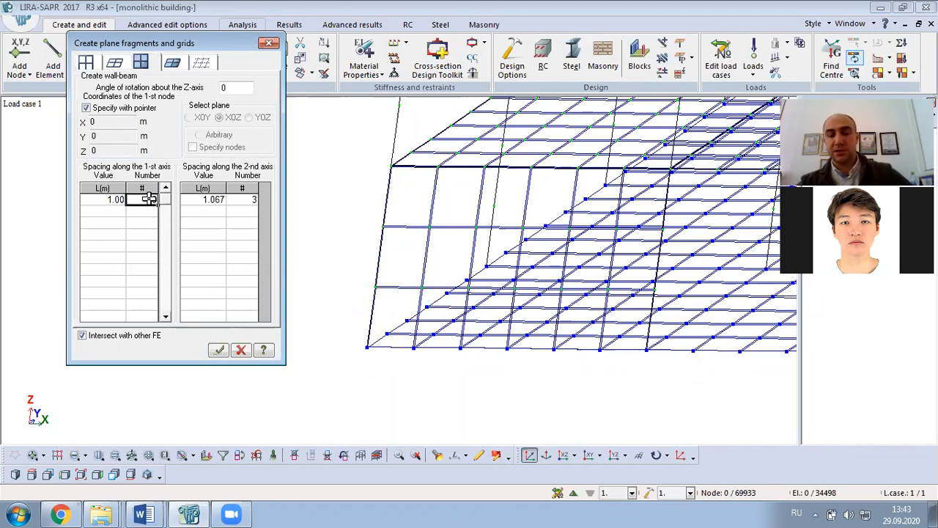
type("2")
Add two further spacing rows along the first axis: 0.75 m with number 2 and 1.00 m with number 2
left_click(106, 211)
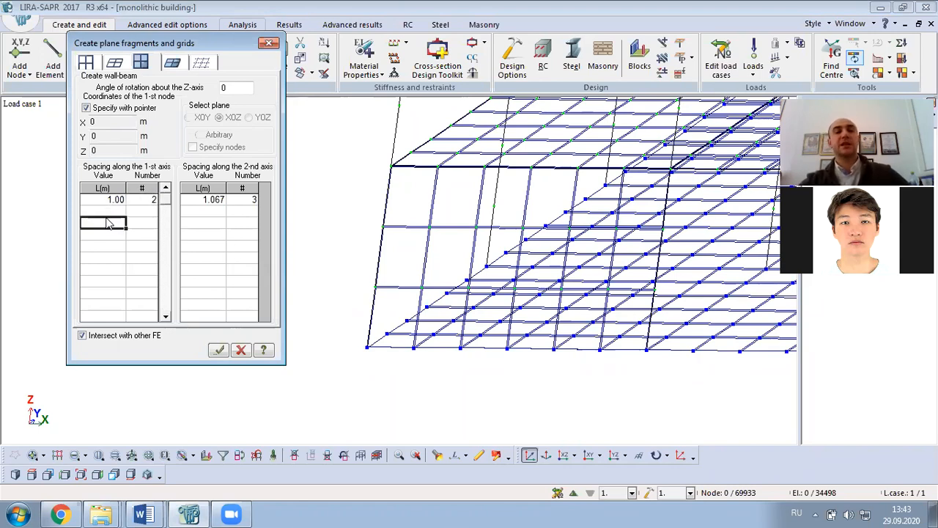
type("0.75")
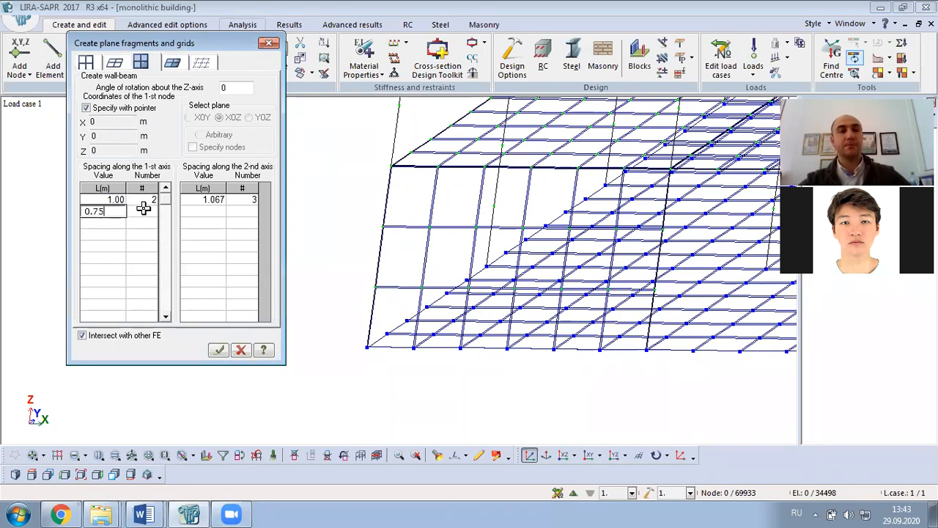
left_click(145, 211)
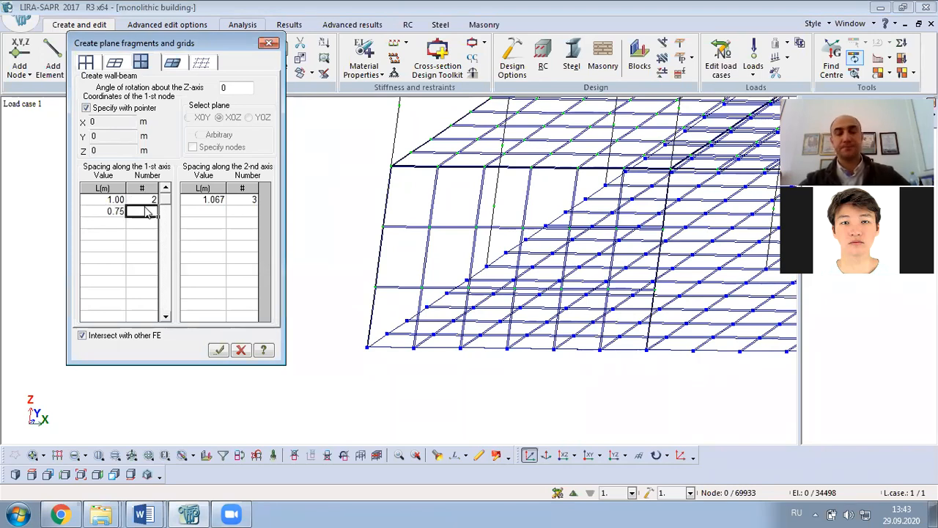
type("2")
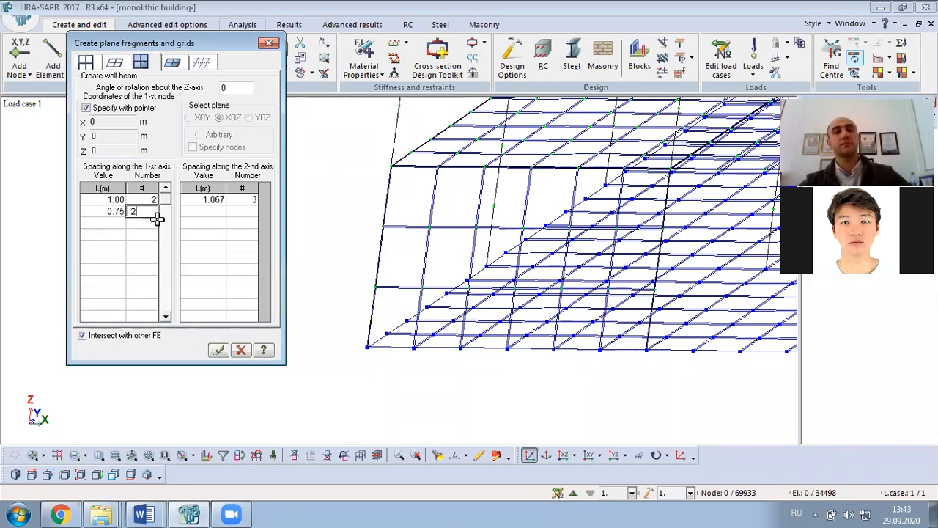
left_click(114, 225)
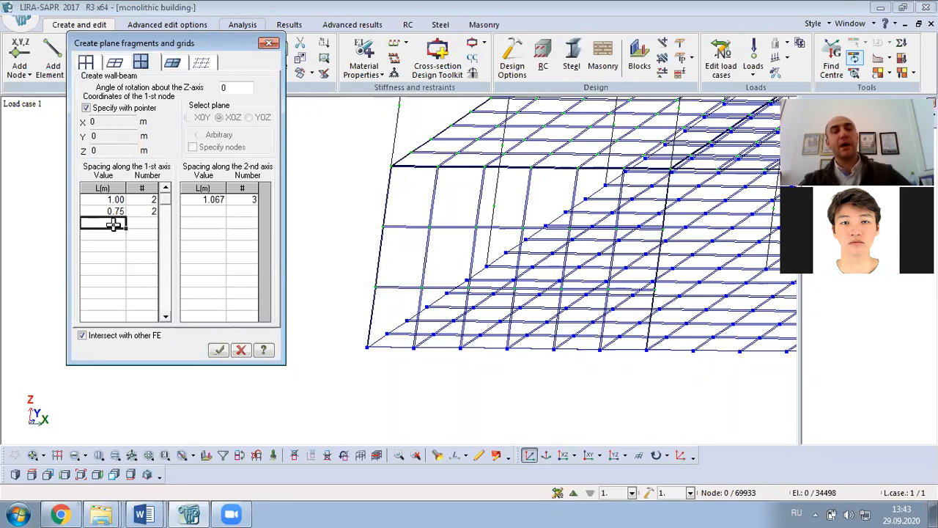
type("1")
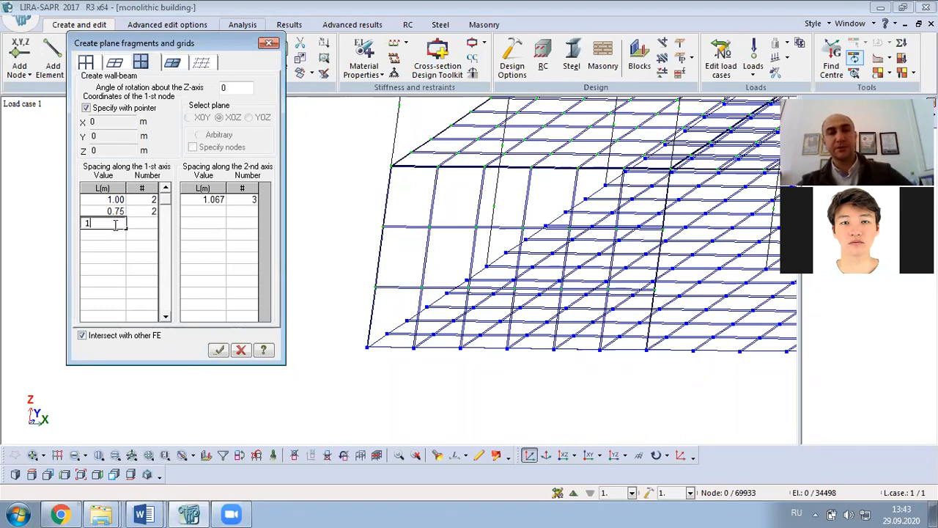
left_click(138, 223)
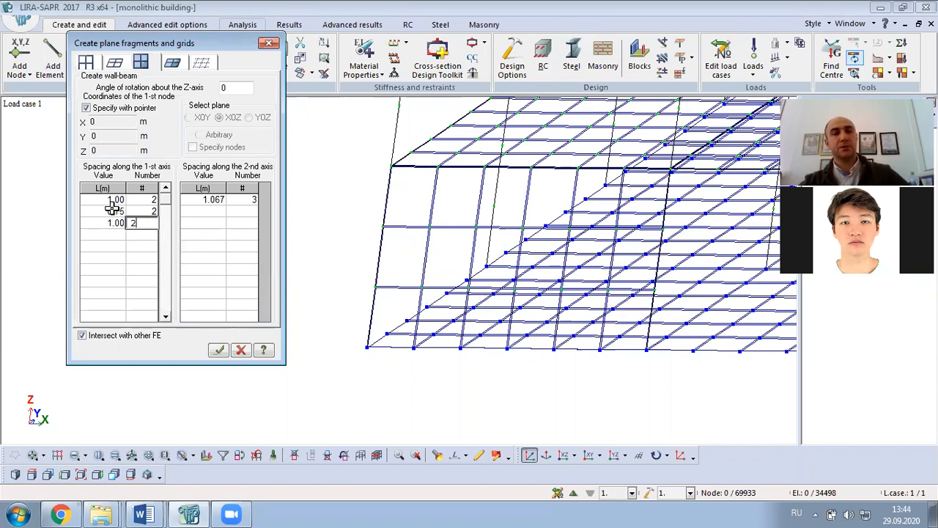
Change the second first-axis row to 0.25 m with number 1 and the third row's spacing to 0.75 m
left_click(111, 210)
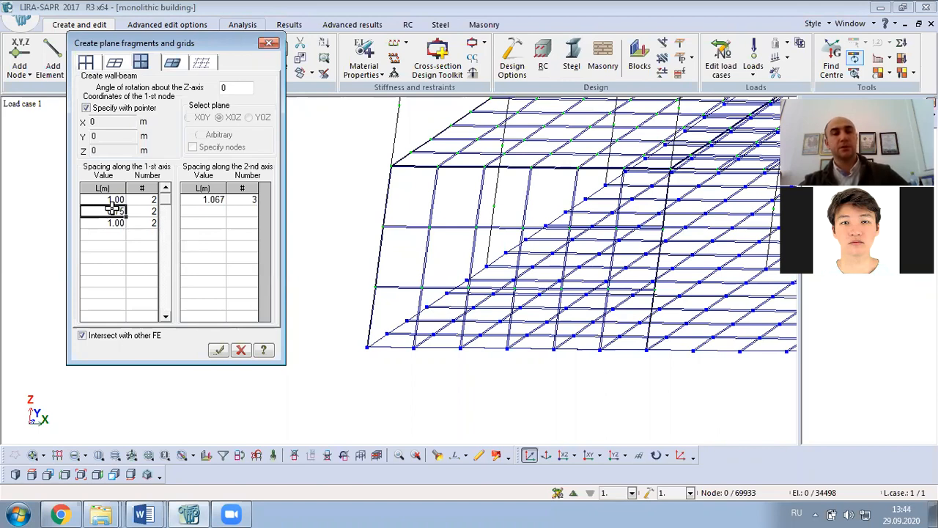
type("0.")
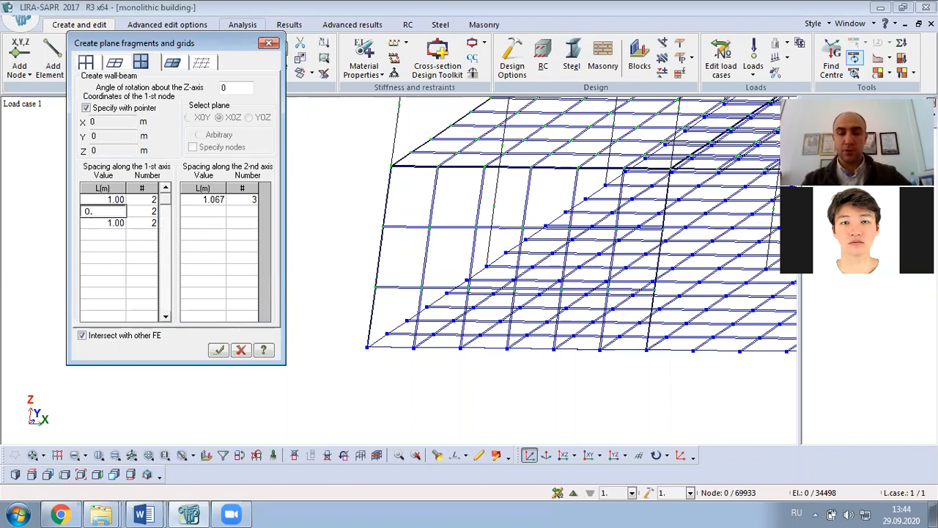
type("25")
left_click(146, 210)
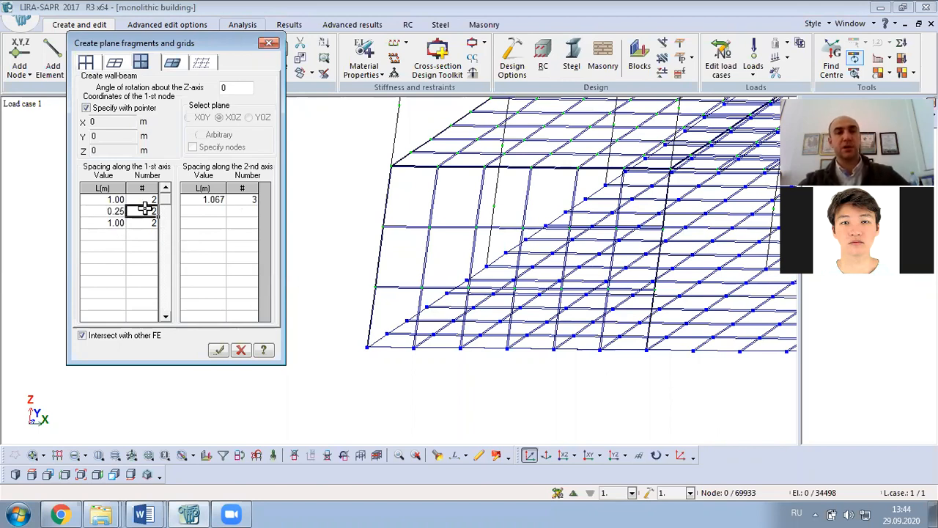
type("1")
left_click(110, 234)
left_click(117, 223)
type("0.75")
Add a fourth spacing row along the first axis of 0.25 m with number 1
left_click(111, 235)
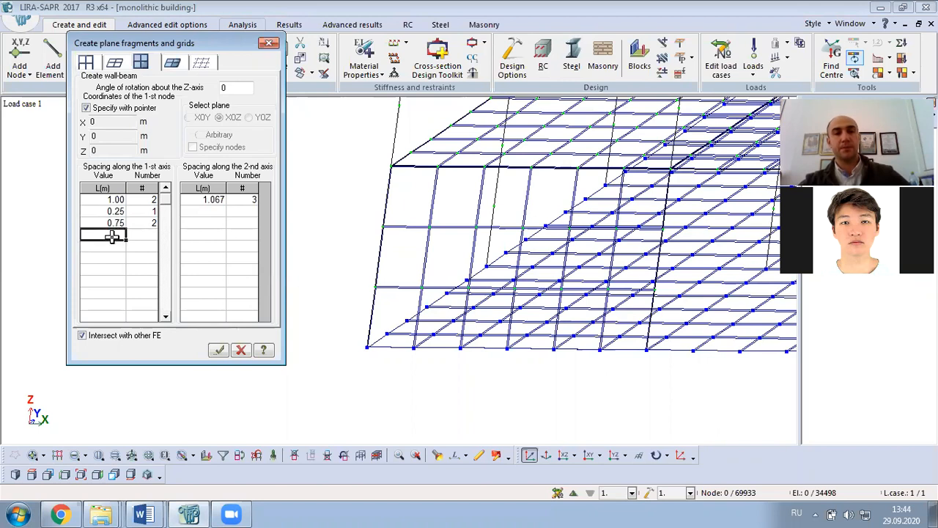
type("0")
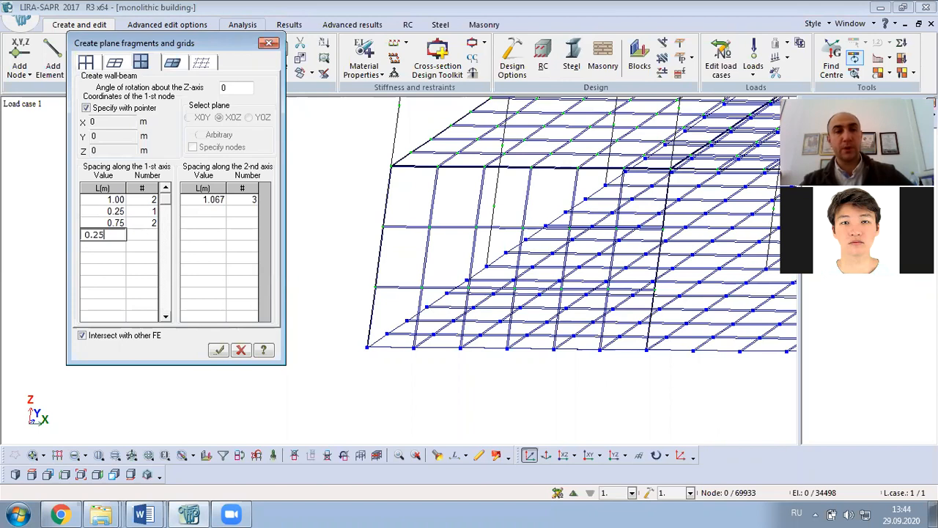
type(".25")
left_click(142, 235)
type("1")
Add a fifth spacing row along the first axis of 1.00 m with number 2
left_click(123, 248)
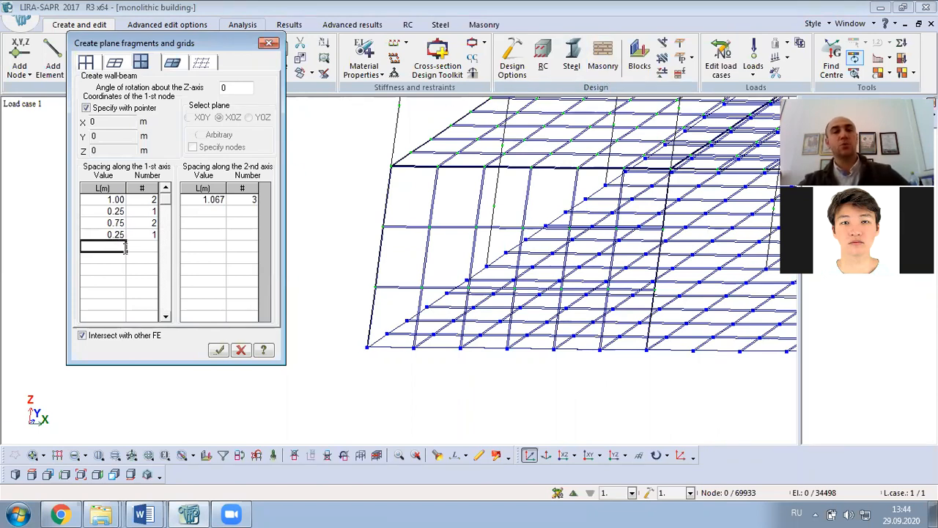
type("1")
left_click(135, 247)
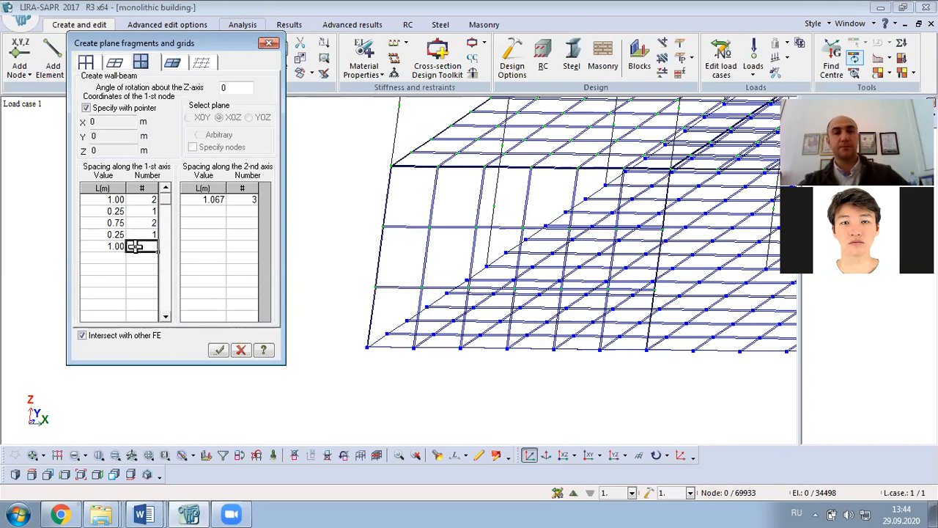
type("6")
left_click(122, 270)
left_click(140, 247)
type("2")
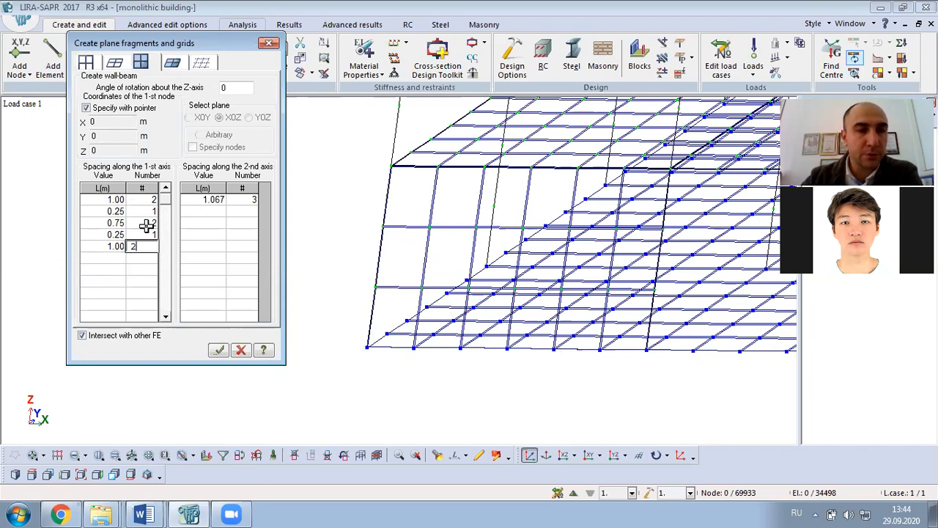
left_click(146, 273)
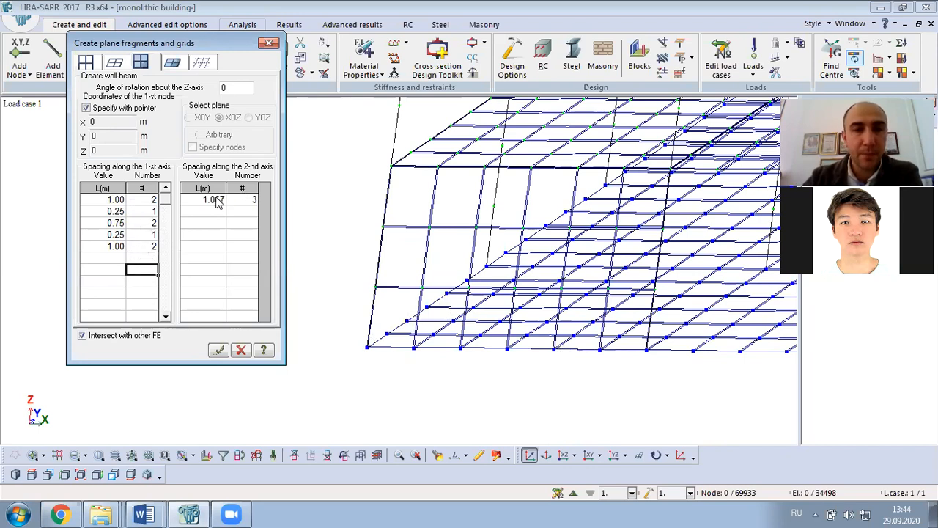
Check the window size in the highlighted Т.Ф column of the Word assignment, then return to LIRA-SAPR
left_click(142, 513)
left_click(136, 454)
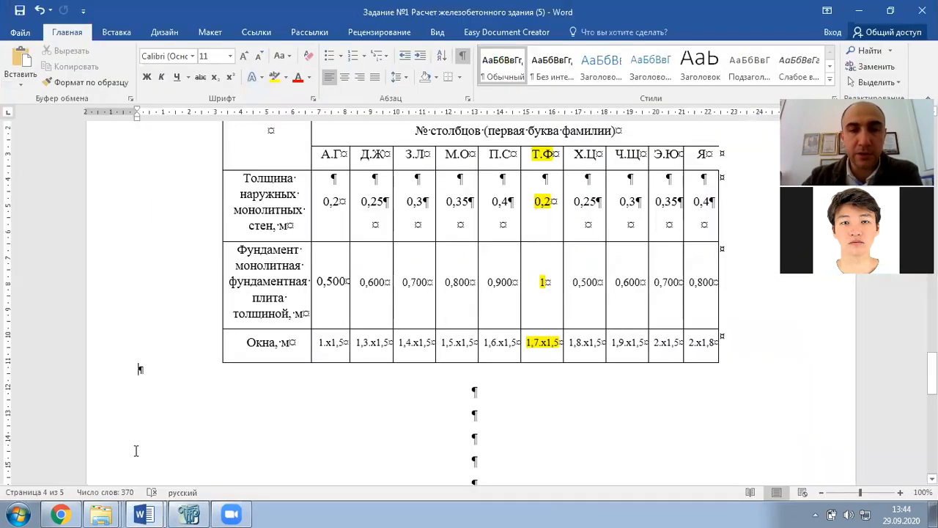
left_click_drag(540, 340, 529, 341)
left_click(862, 9)
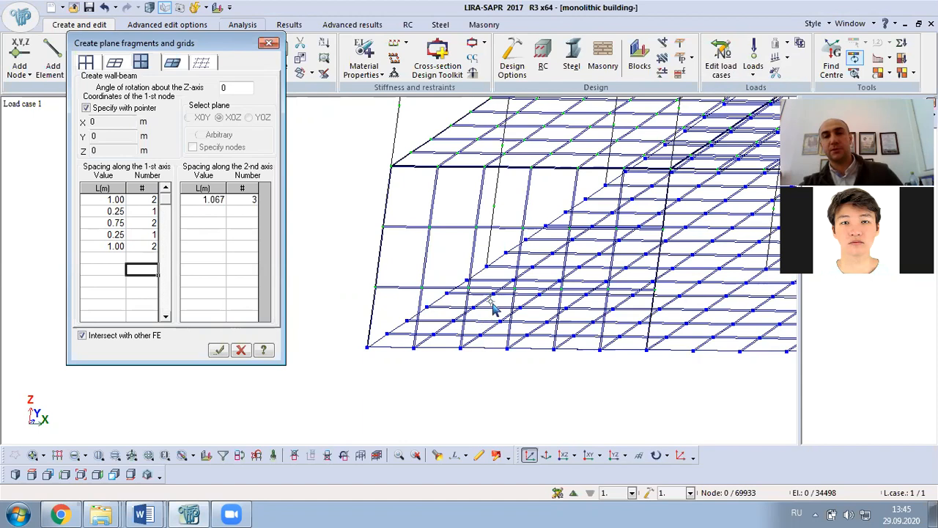
Set the wall-beam's first spacing row along the second axis to 1.00 m with number 2
left_click(228, 203)
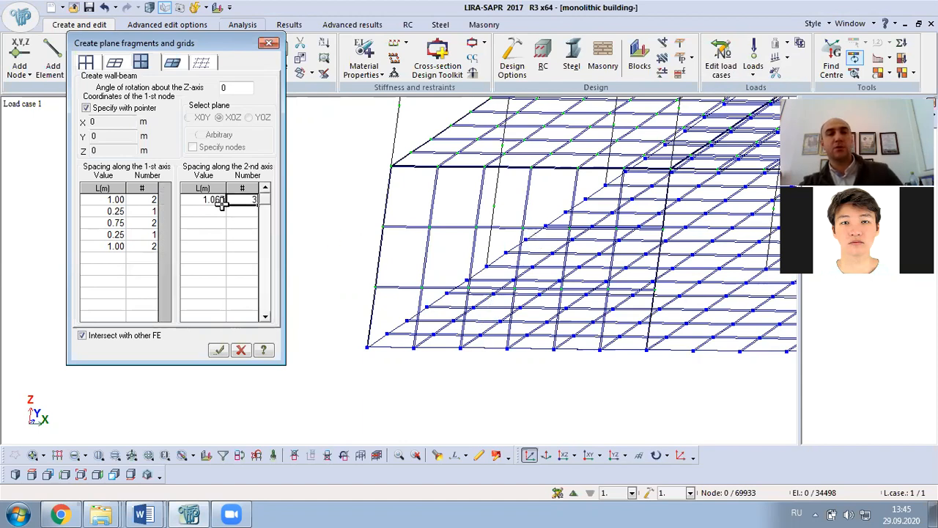
left_click(215, 203)
type("1")
key("Tab")
type("1")
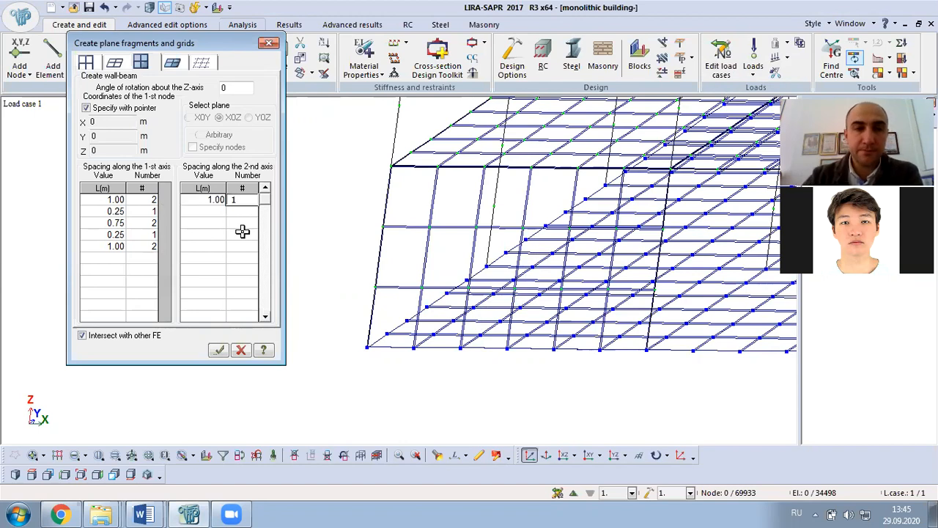
left_click(213, 214)
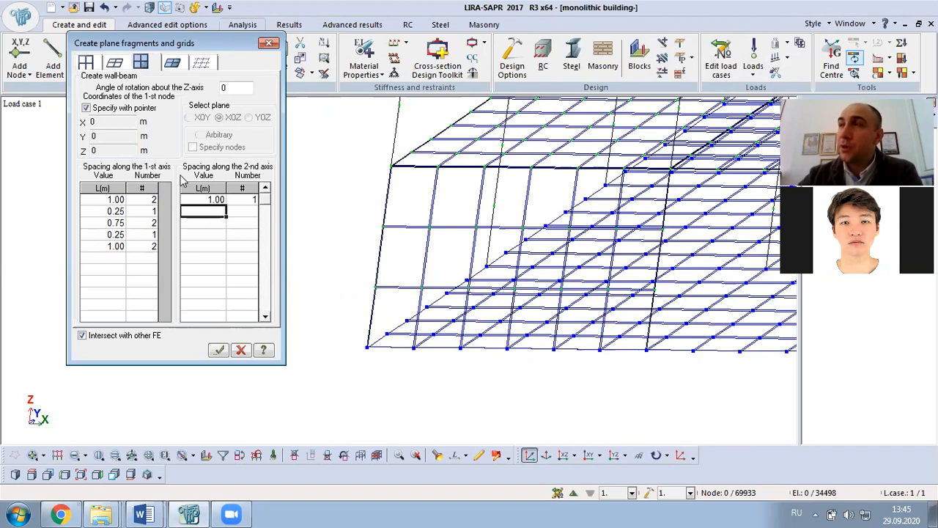
left_click(252, 198)
type("2")
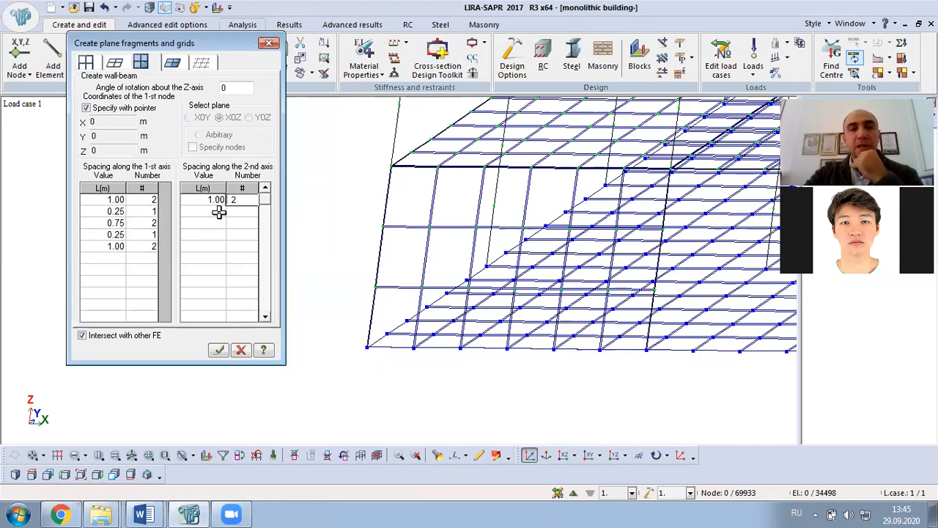
Add a second spacing row along the second axis of 1.75 m with number 1
left_click(219, 212)
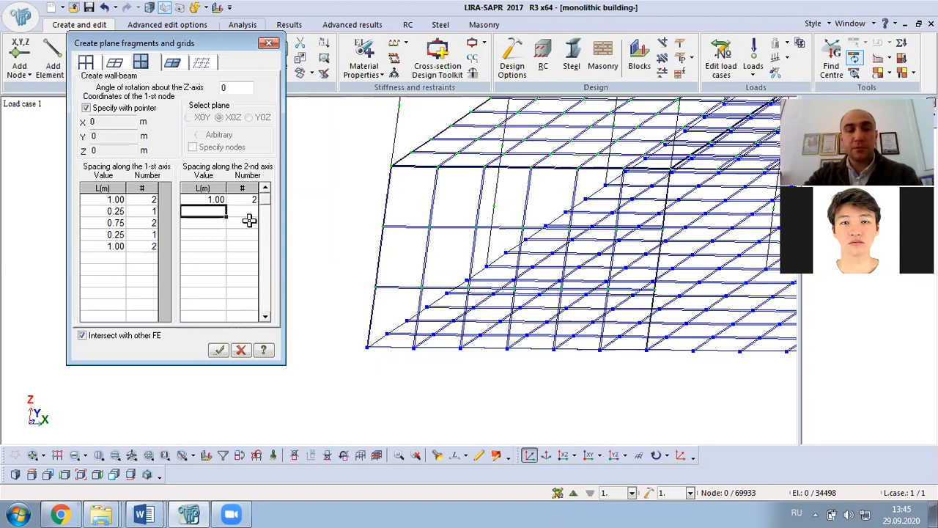
type("1.")
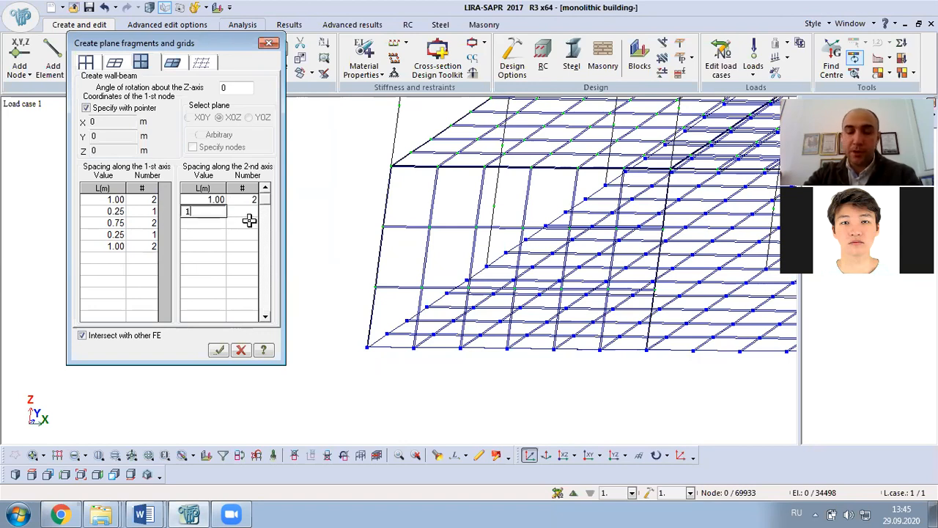
type("75")
left_click(236, 211)
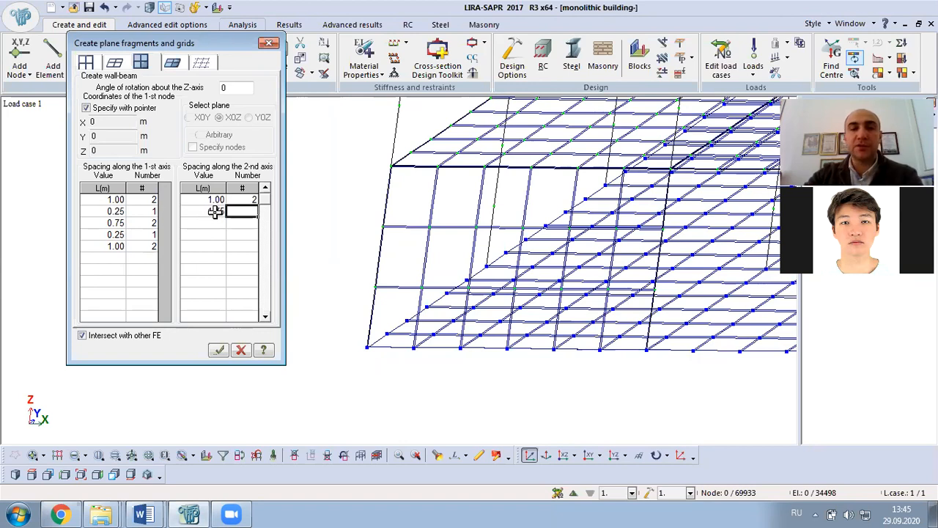
left_click(219, 222)
left_click(241, 211)
type("1")
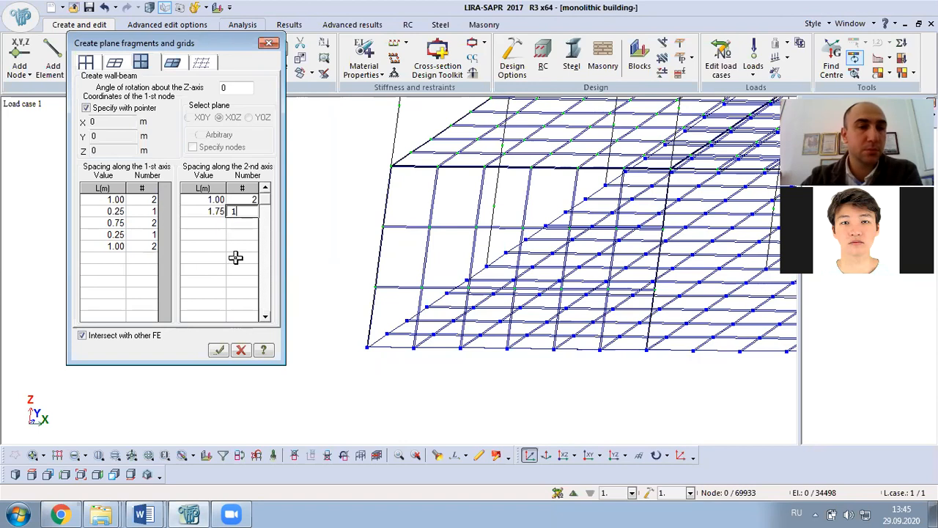
Add a third spacing row along the second axis of 0.25 m with number 1
left_click(212, 225)
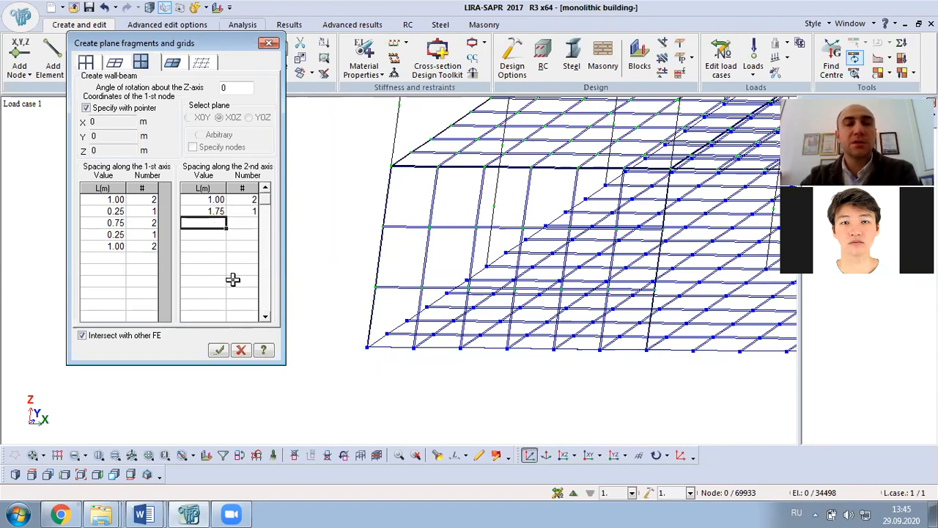
type("0")
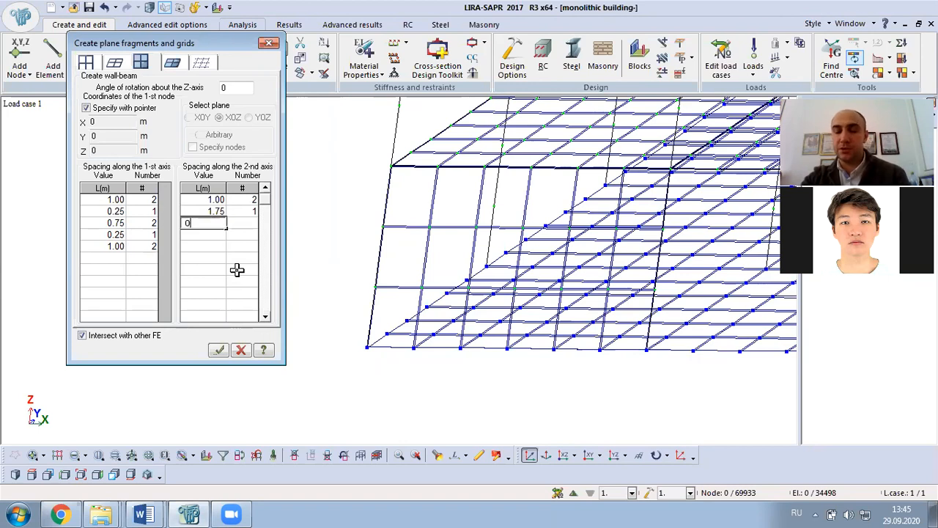
type(".")
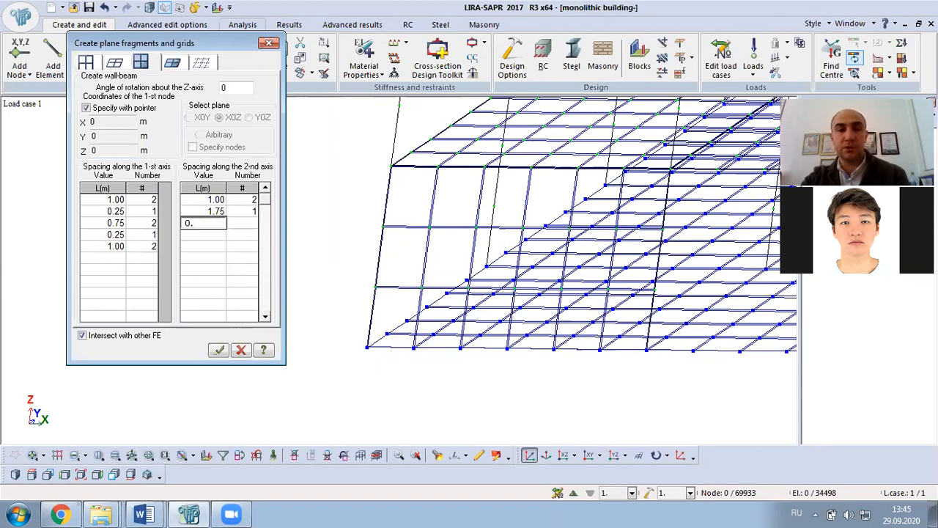
type("25")
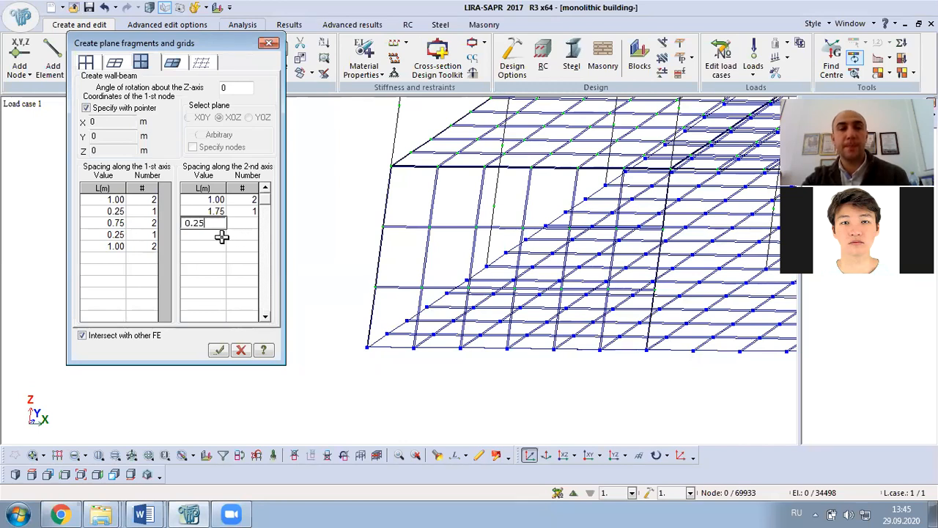
left_click(239, 233)
left_click(242, 221)
type("1")
Add a fourth spacing row along the second axis of 1.20 m with number 1
left_click(212, 236)
type("1")
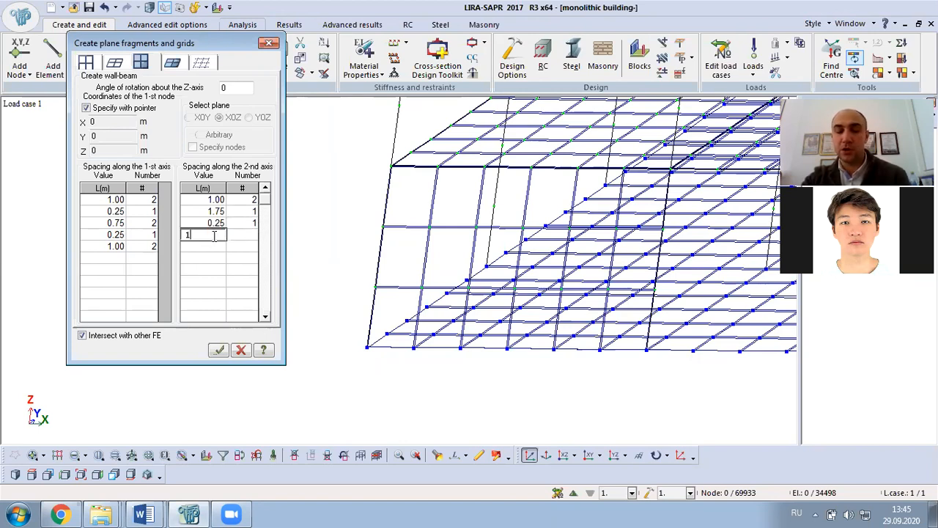
type(".2")
left_click(242, 234)
type("1")
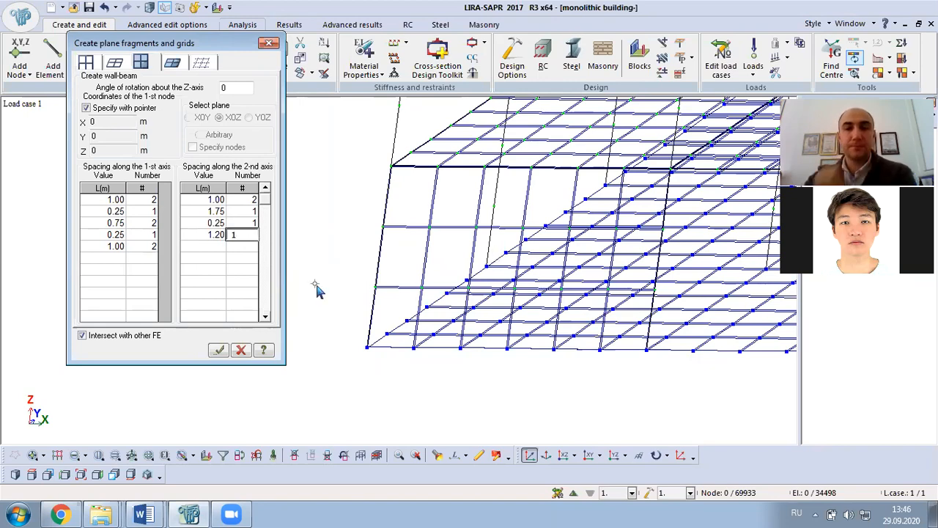
Try to create the wall-beam from the base node at X = 6 m and check it in the XOZ projection
middle_click_drag(488, 383, 296, 392)
scroll(345, 346, "down", 2)
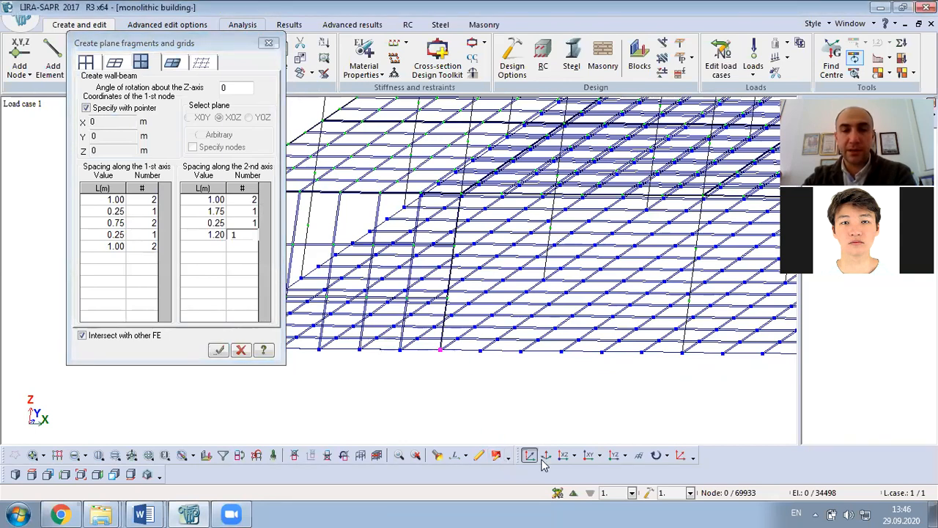
left_click(219, 350)
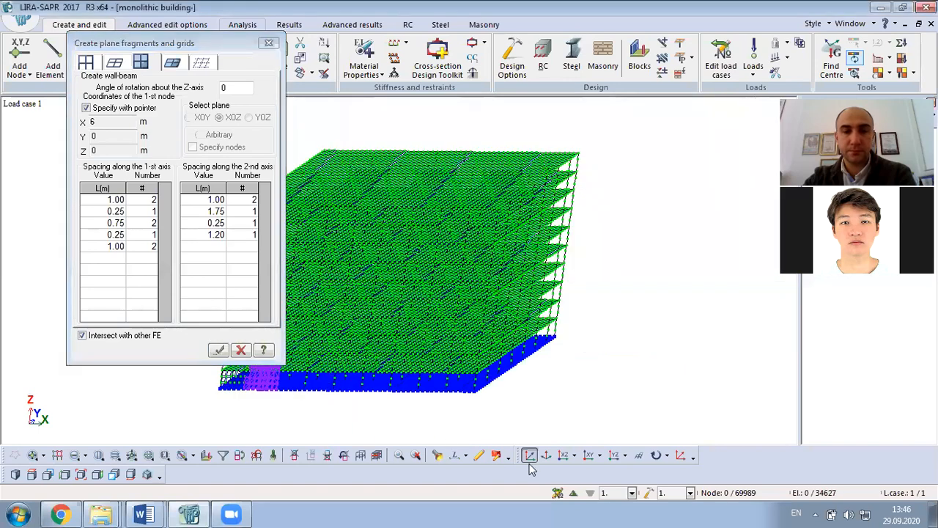
left_click(563, 455)
scroll(476, 425, "up", 4)
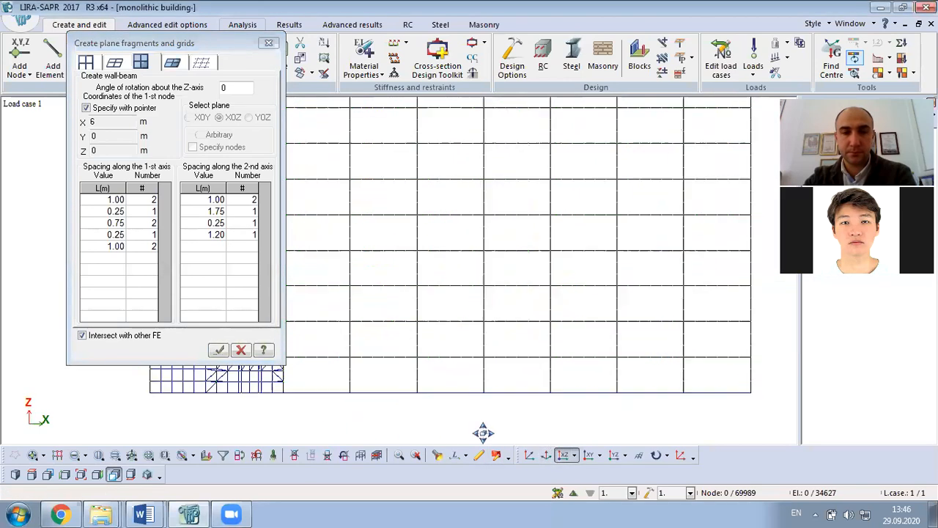
scroll(447, 389, "up", 3)
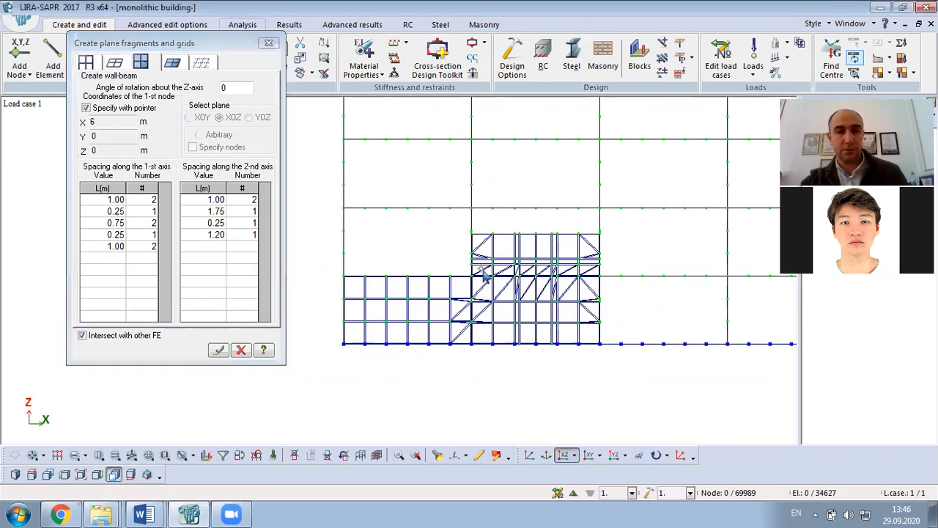
Undo the created wall-beam and set the number of the 1.00 m row along the second axis to 1
left_click(244, 199)
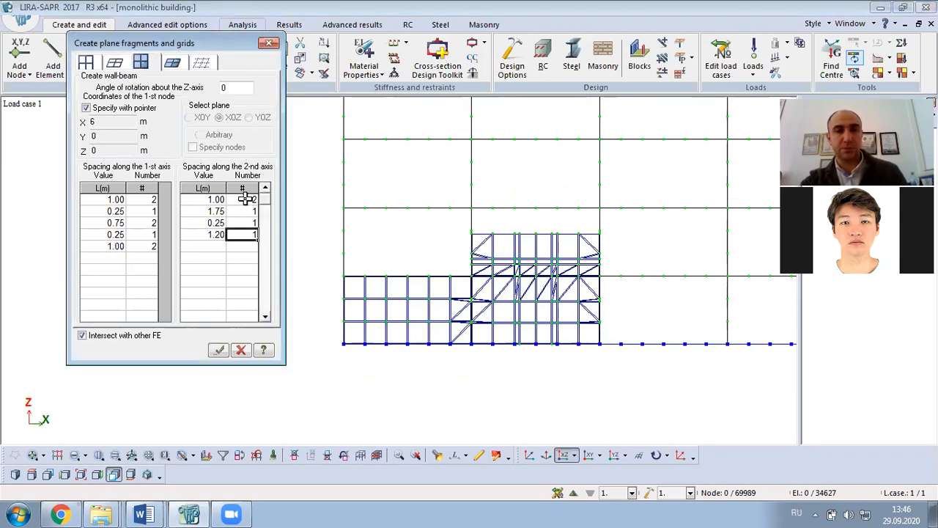
left_click(411, 366)
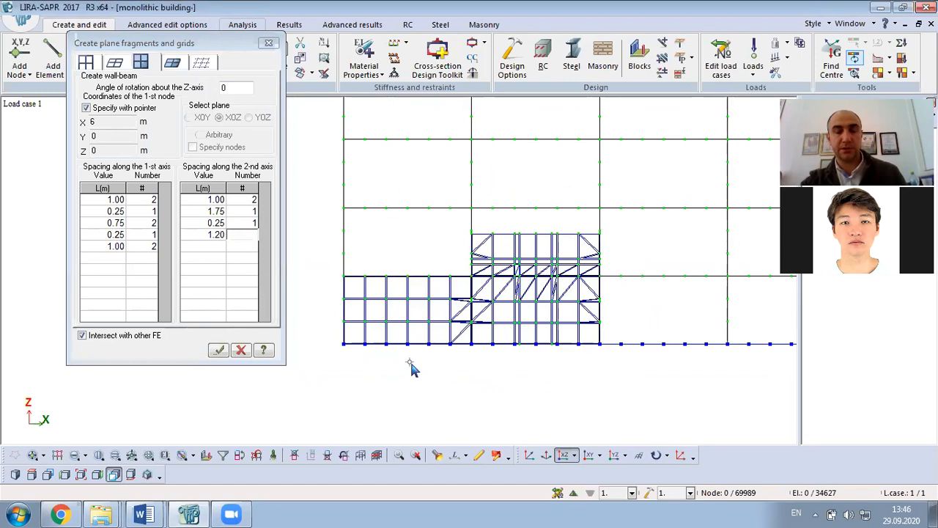
left_click(260, 229)
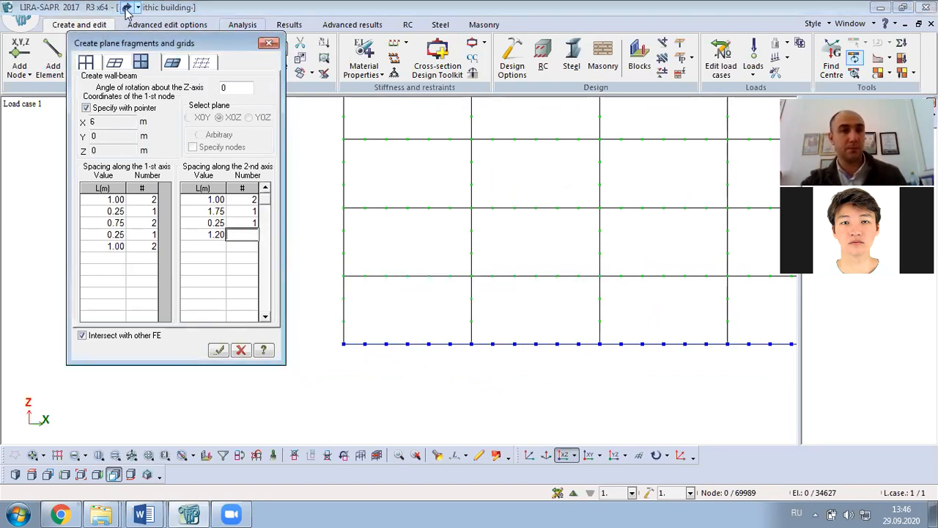
left_click(244, 200)
type("1")
left_click(239, 276)
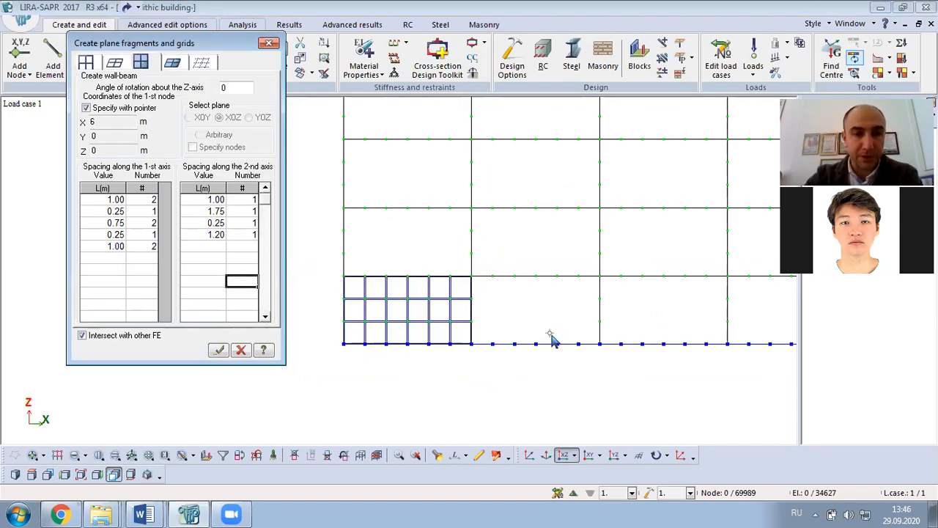
Try creating the wall-beam again at the X = 6 m base node with the reduced first row, and check its height in XOZ
left_click(477, 347)
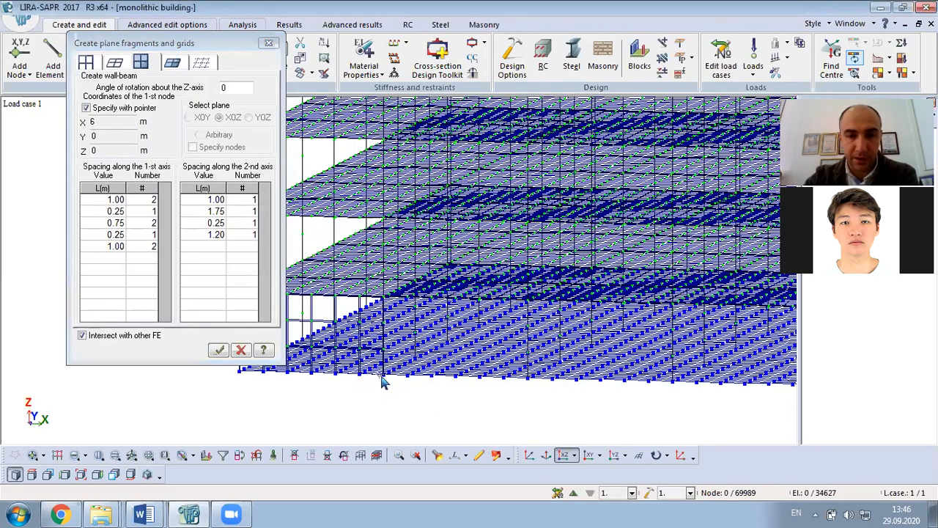
left_click(376, 370)
left_click(218, 349)
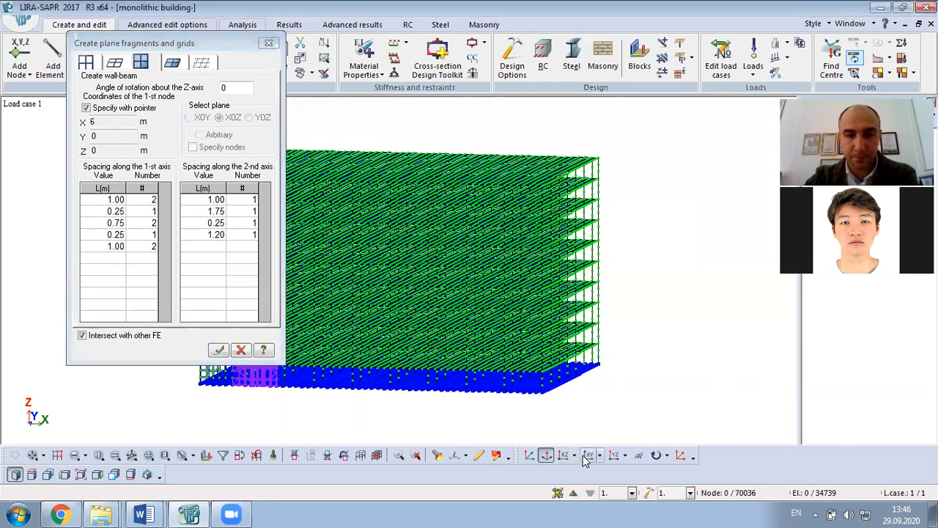
left_click(564, 456)
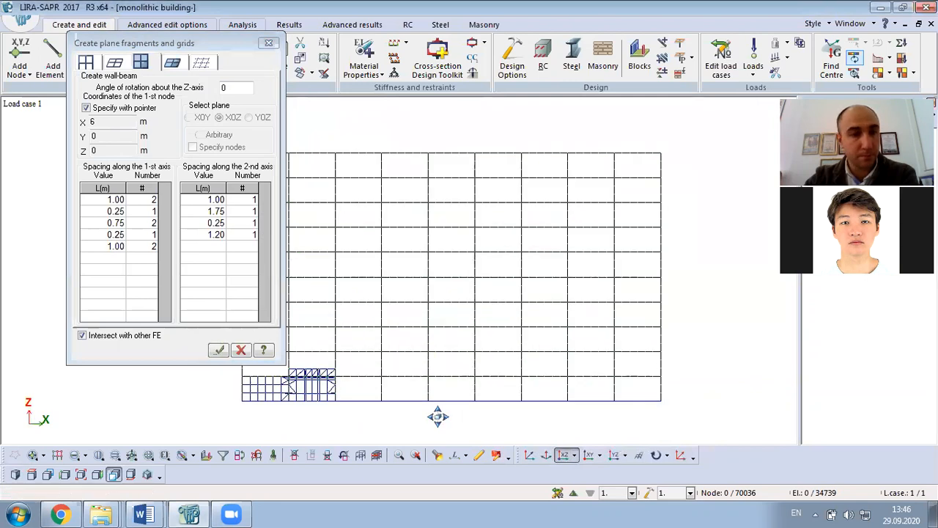
scroll(315, 403, "up", 2)
scroll(311, 407, "up", 2)
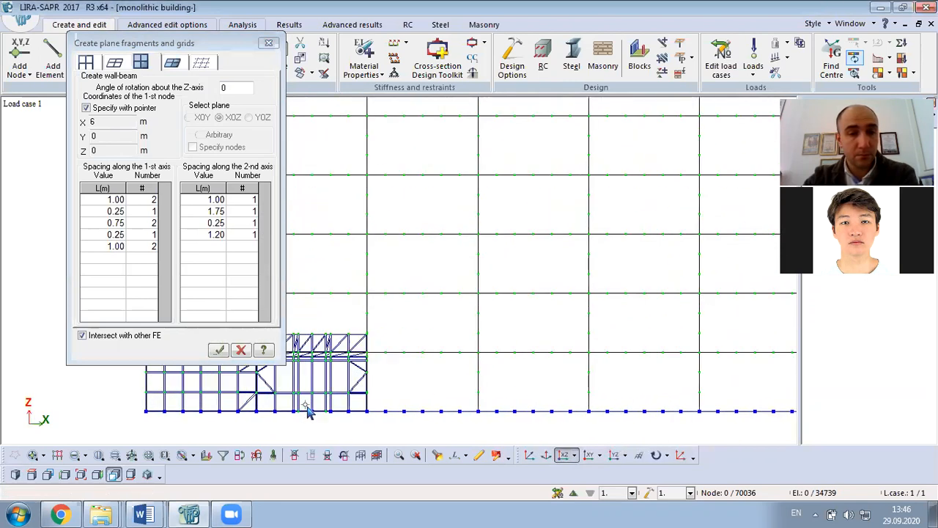
Undo the second wall-beam attempt and remove the 1.20 m row from the second-axis spacing
left_click(248, 211)
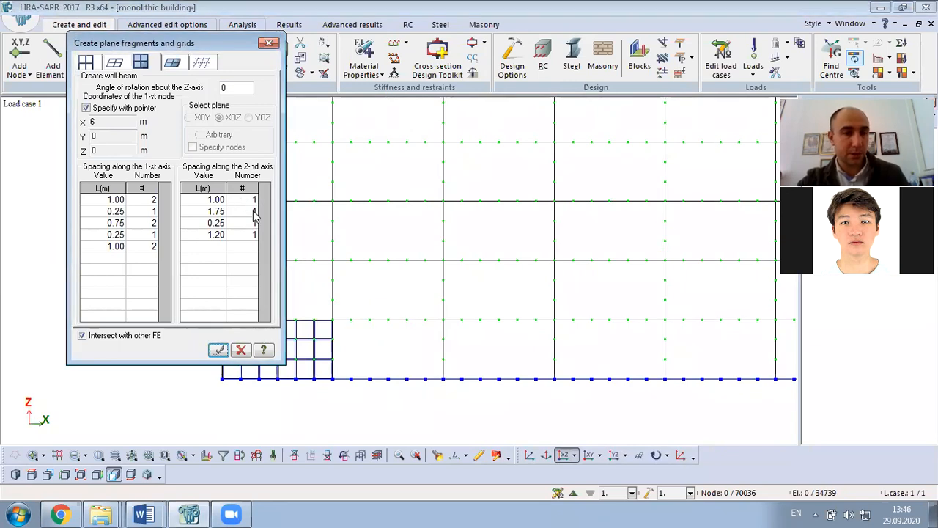
left_click(217, 237)
left_click(216, 233)
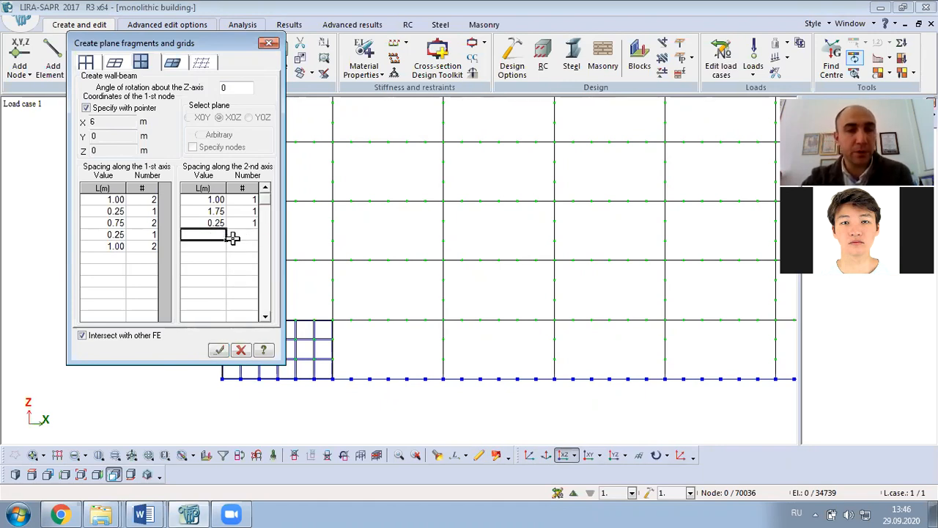
Set the third spacing along the second axis to 0.45 m
left_click(212, 223)
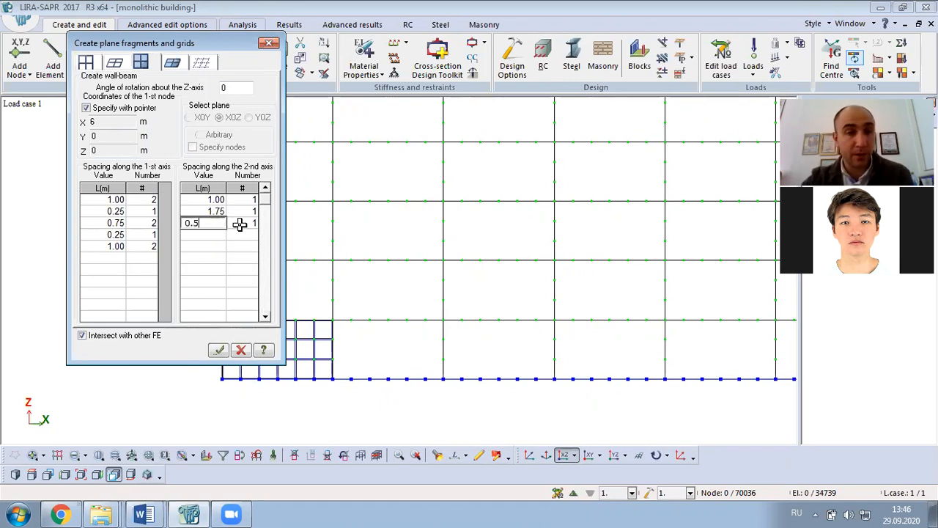
left_click(245, 224)
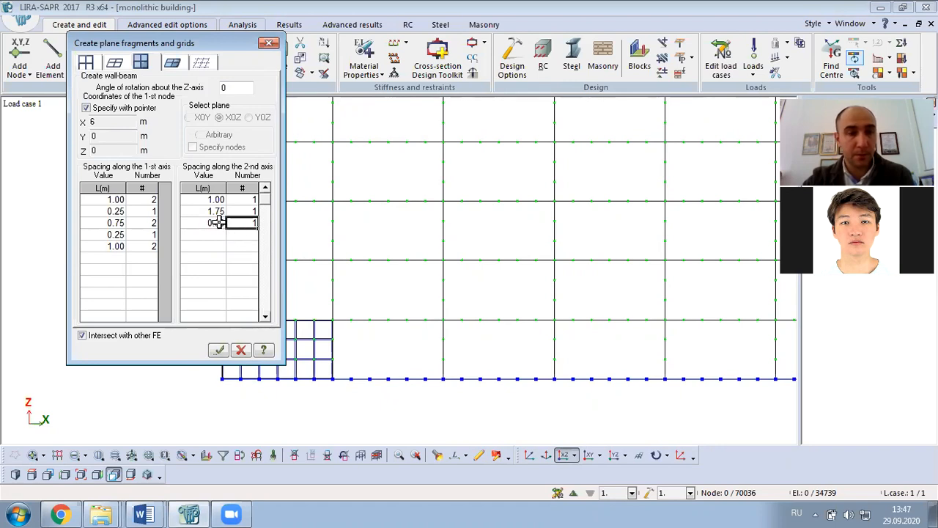
left_click(216, 225)
type("0")
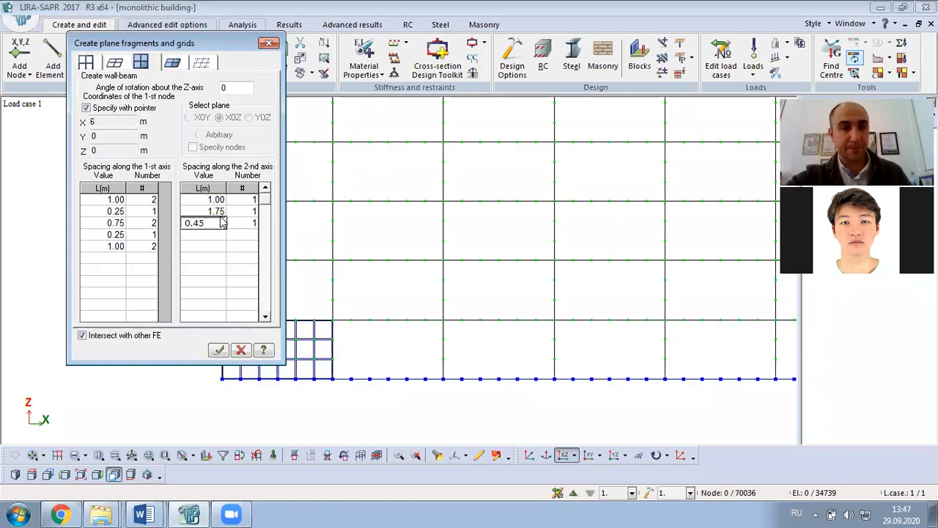
Create the wall-beam from the X = 6 m base node with the corrected spacing, inspect it in XOZ and close the wall-beam dialog
middle_click_drag(357, 311, 324, 415)
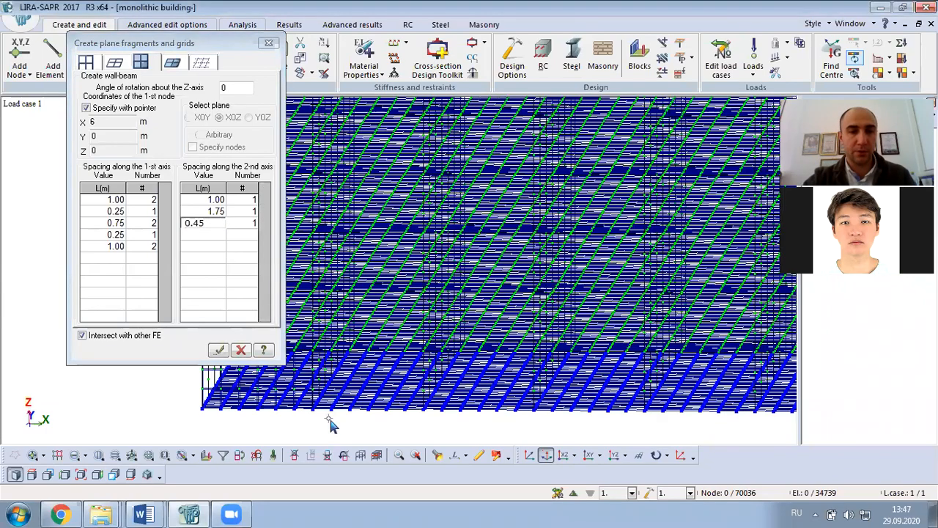
scroll(308, 415, "up", 2)
scroll(311, 410, "up", 3)
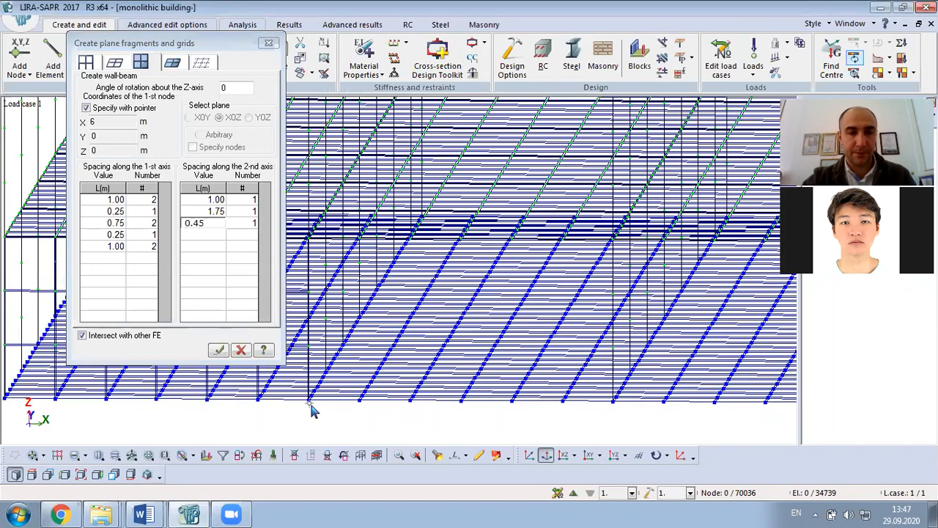
left_click(174, 348)
left_click(218, 350)
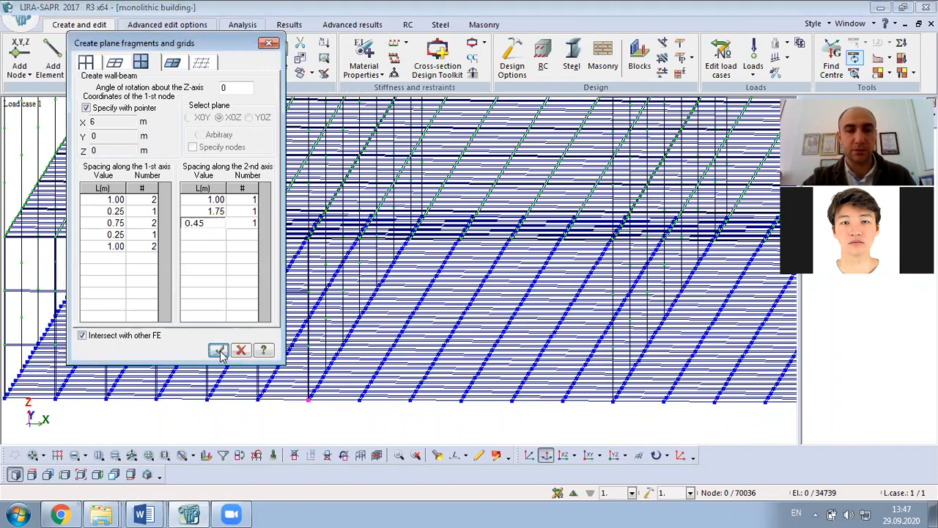
left_click(564, 455)
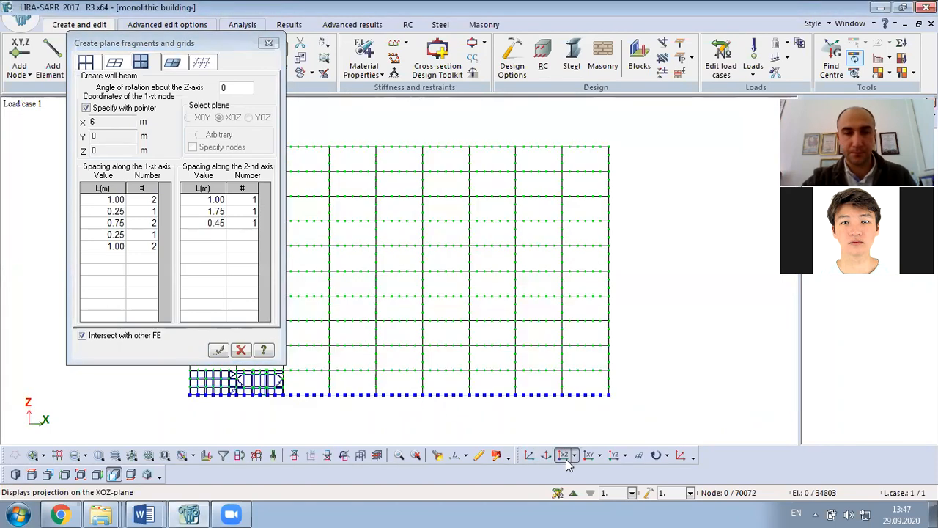
scroll(431, 396, "up", 2)
scroll(429, 372, "up", 3)
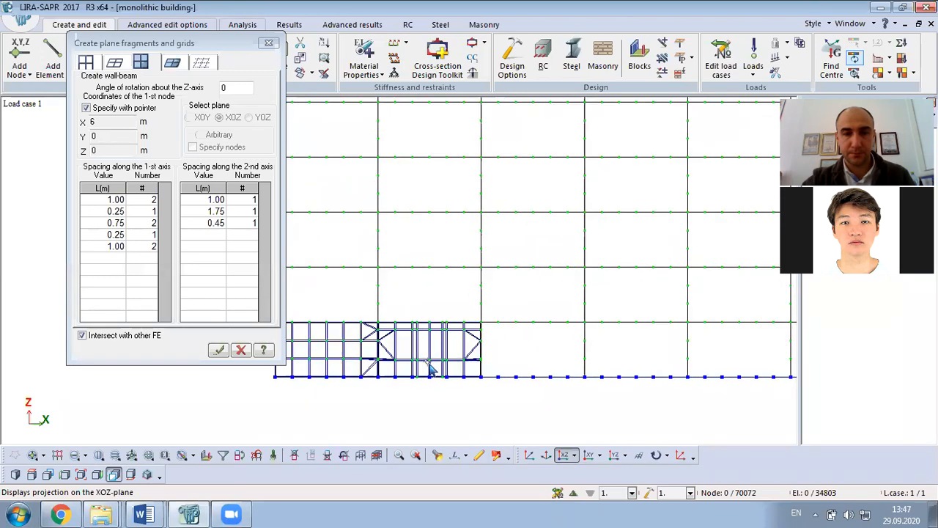
middle_click_drag(381, 372, 475, 348)
scroll(474, 348, "up", 1)
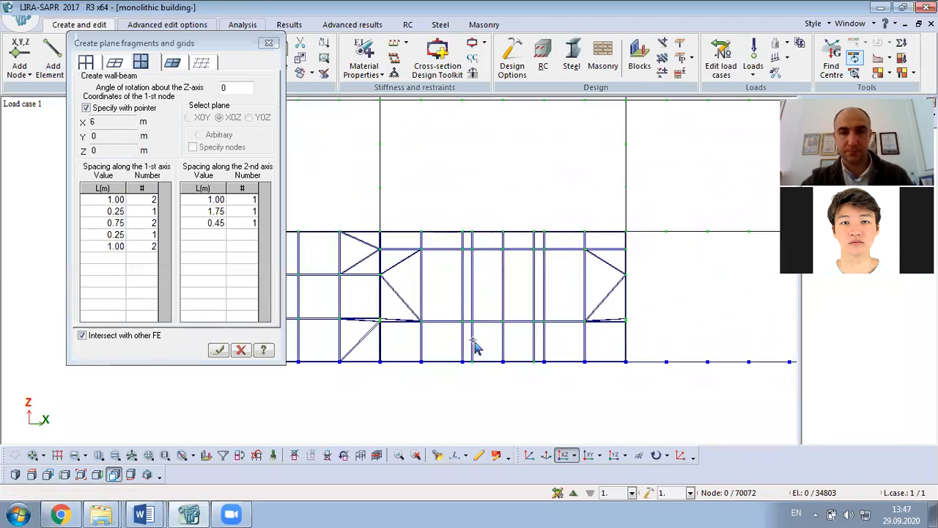
left_click(269, 42)
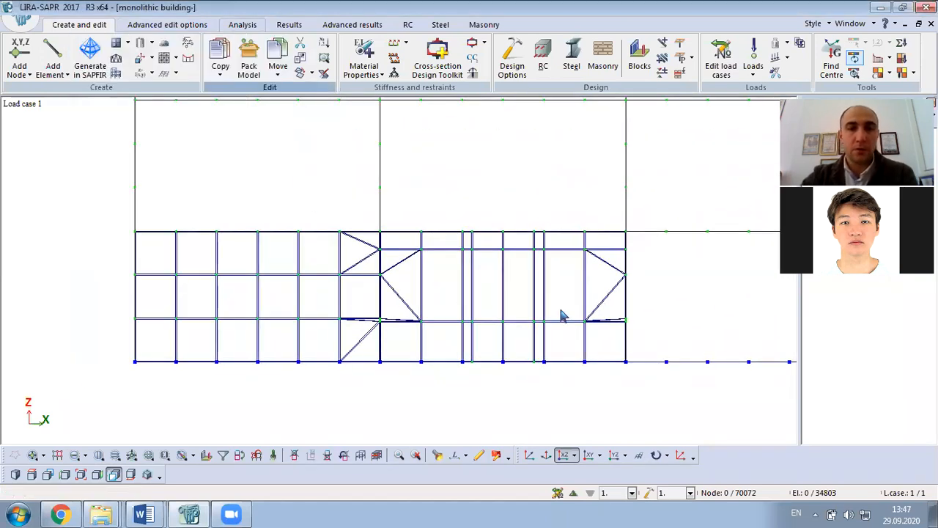
Cut the window opening by selecting the two central plates of the new wall-beam and deleting them
scroll(553, 345, "up", 3)
scroll(452, 339, "down", 1)
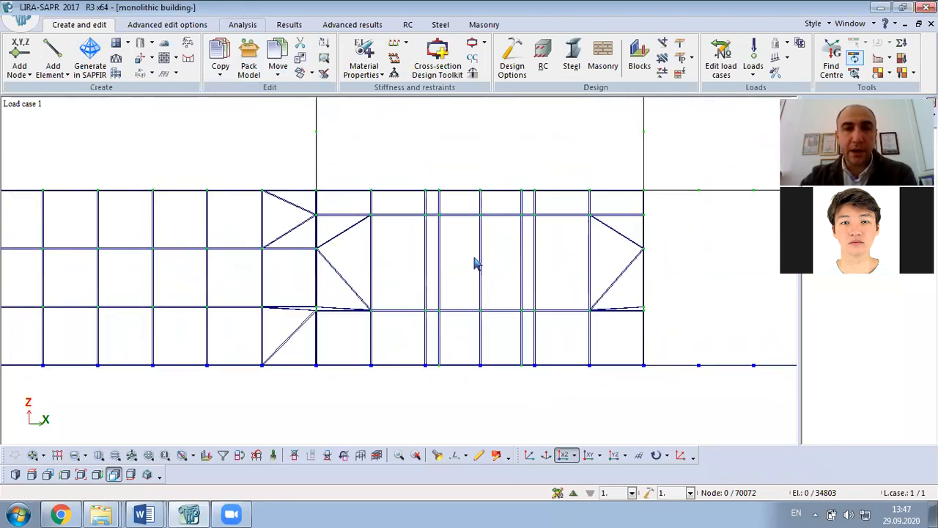
left_click(33, 455)
left_click(74, 455)
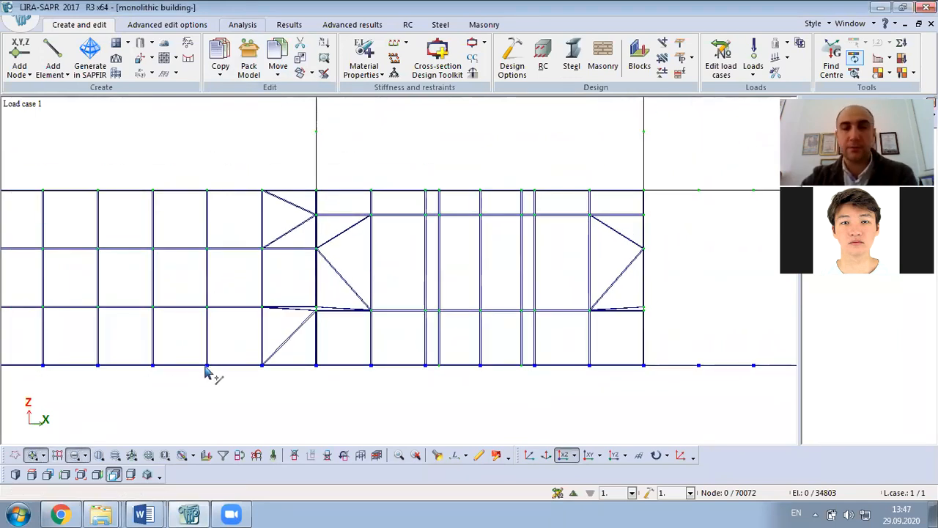
left_click_drag(496, 243, 467, 290)
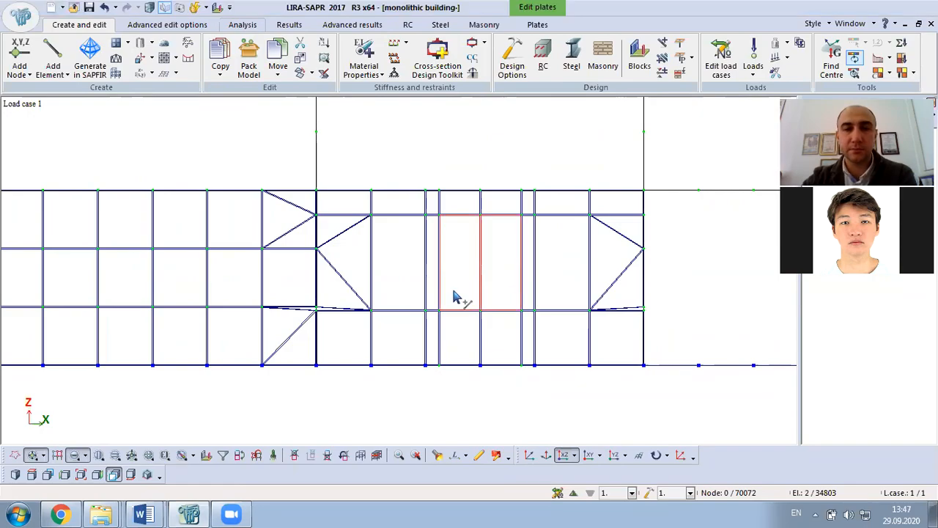
key("Delete")
Measure the bottom width and left side height of the new window opening between its corner nodes in the XOZ view
scroll(606, 297, "down", 2)
middle_click_drag(669, 271, 483, 447)
left_click(563, 455)
scroll(520, 217, "up", 5)
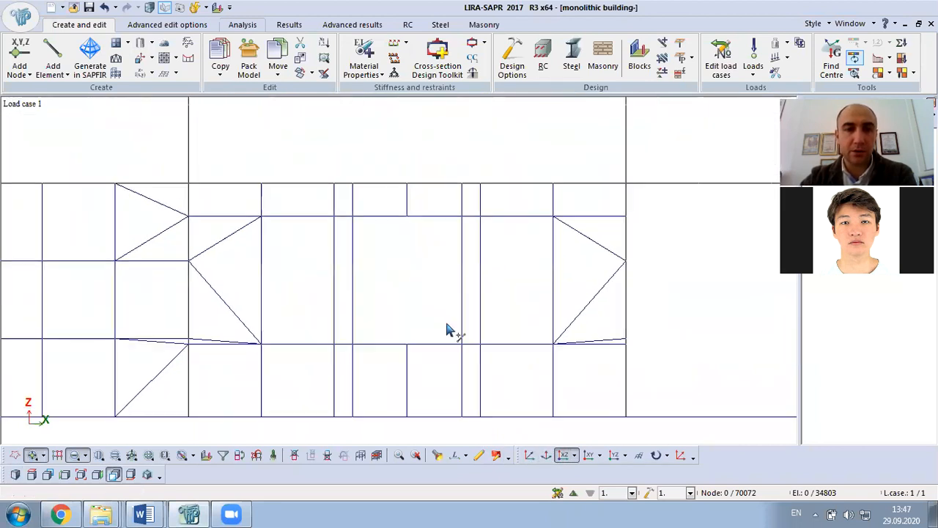
left_click(455, 455)
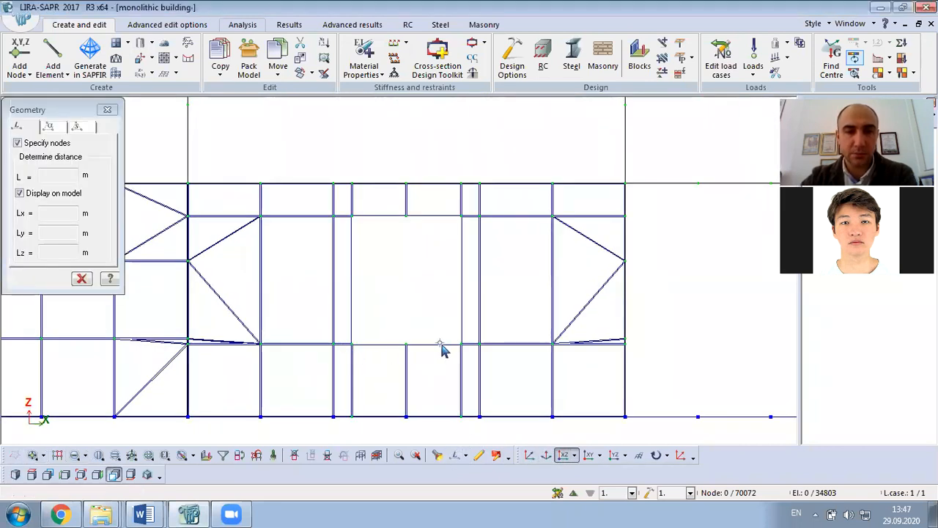
left_click(460, 344)
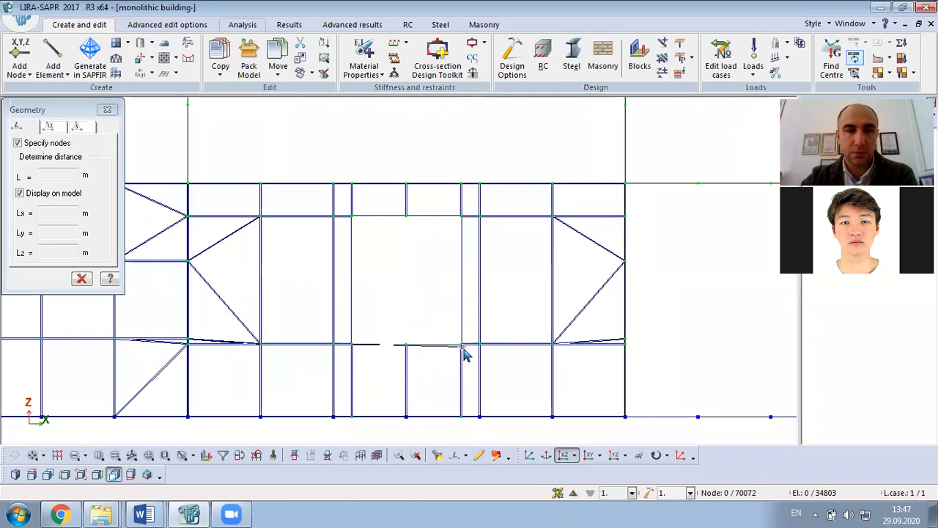
left_click(353, 345)
left_click(353, 218)
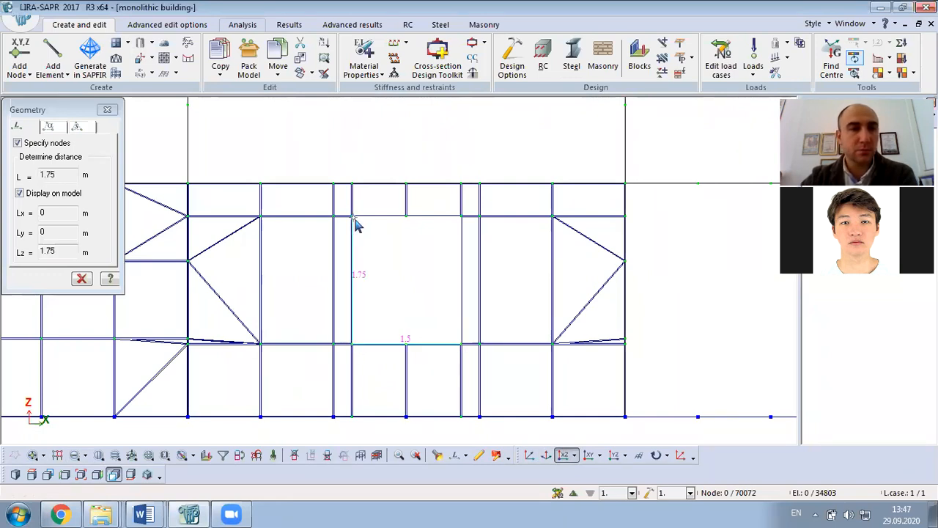
Examine the mesh at the junction of the two wall-beams in 3D and XOZ, selecting the irregular plates beside the shared column
scroll(560, 267, "down", 3)
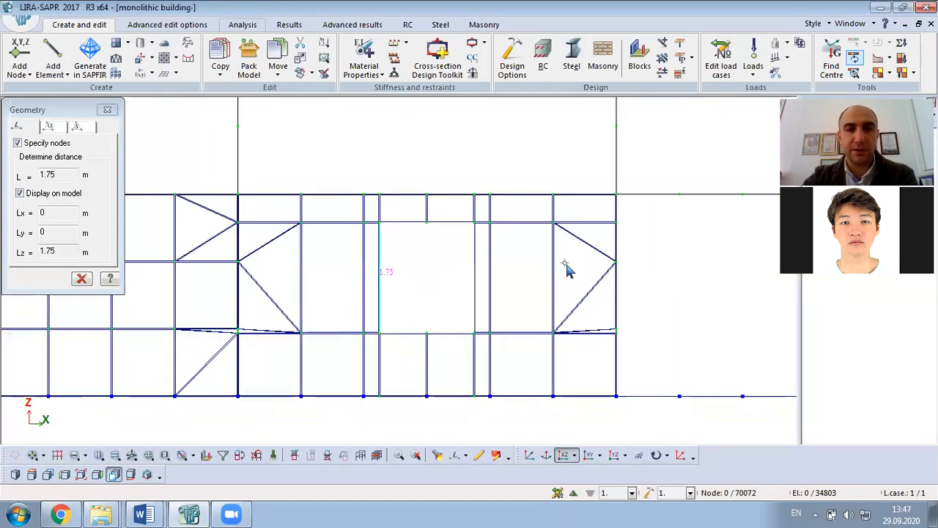
scroll(564, 267, "down", 1)
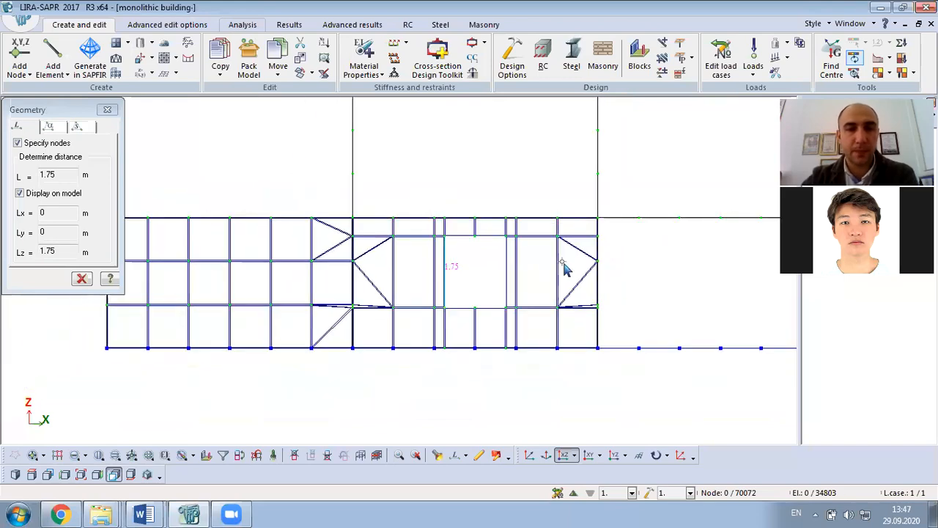
scroll(592, 269, "down", 2)
middle_click_drag(619, 279, 584, 287)
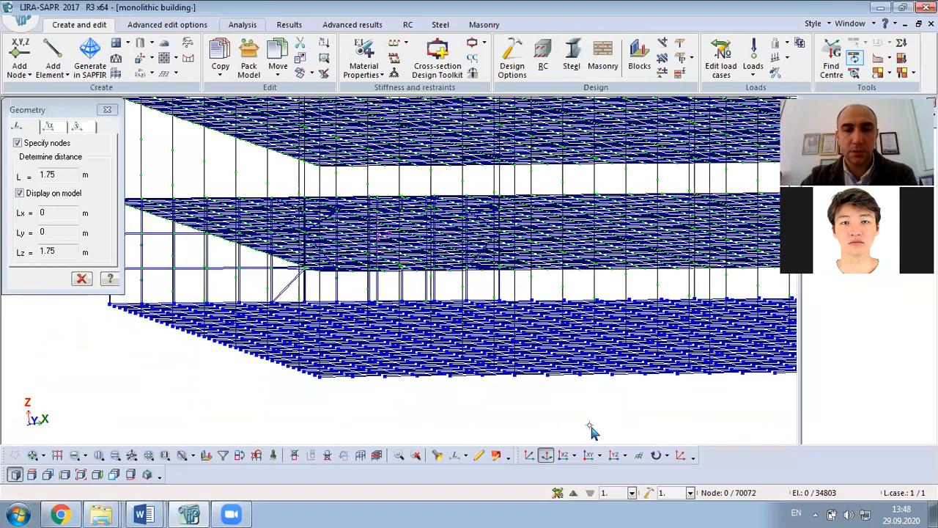
left_click(562, 454)
scroll(302, 279, "up", 2)
middle_click_drag(342, 277, 396, 269)
left_click(32, 454)
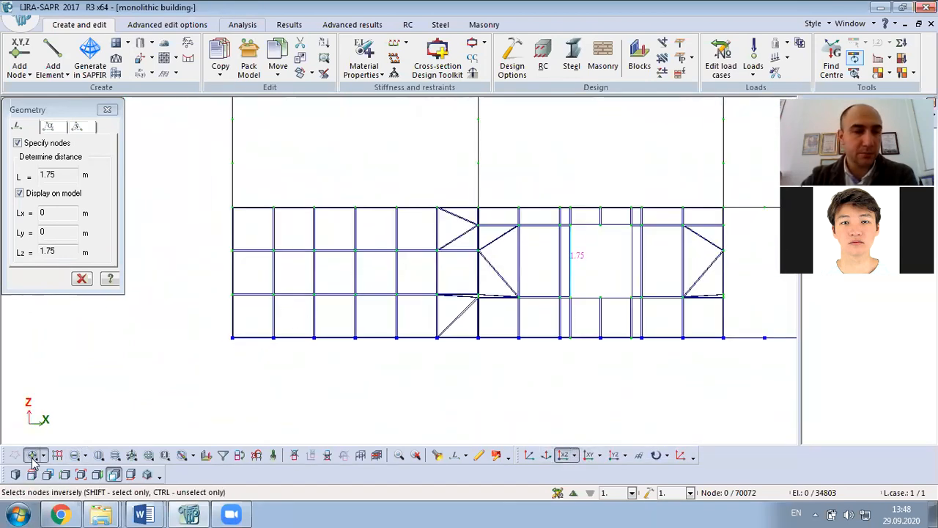
left_click_drag(469, 214, 453, 266)
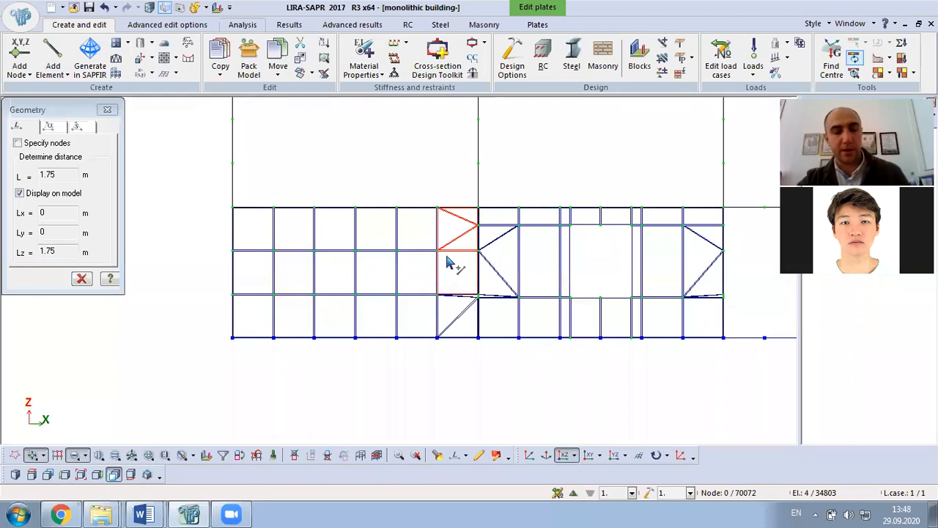
Undo the window opening cut and the creation of both wall-beams, and close the distance measurement dialog
key("ctrl+z")
key("ctrl+z")
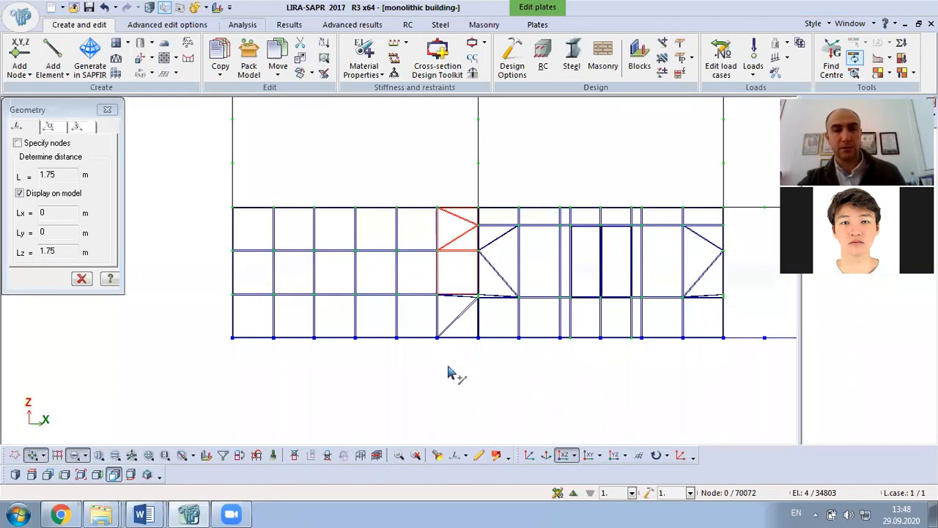
key("ctrl+z")
middle_click_drag(457, 336, 269, 375)
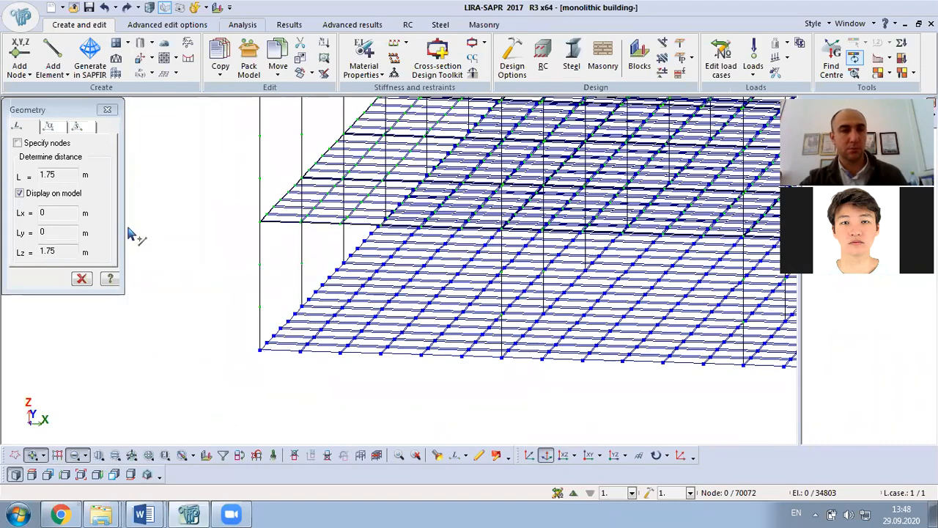
left_click(88, 108)
left_click(109, 110)
Create a wall-beam from the corner base node at the building's origin using the existing spacing and intersection with other FE
left_click(118, 43)
left_click(150, 124)
mouse_move(325, 354)
middle_mouse_down()
mouse_move(372, 346)
mouse_move(341, 346)
middle_mouse_up()
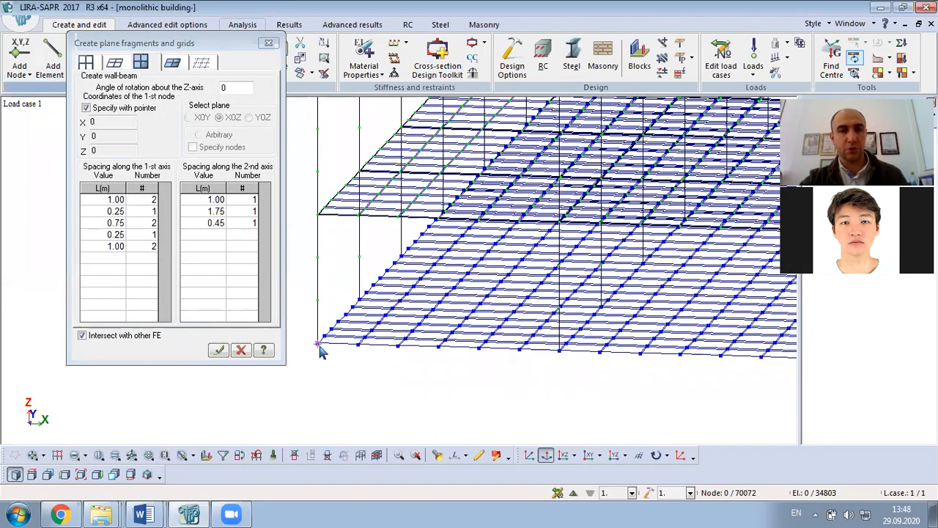
left_click(218, 349)
scroll(201, 396, "up", 5)
middle_click_drag(348, 366, 419, 355)
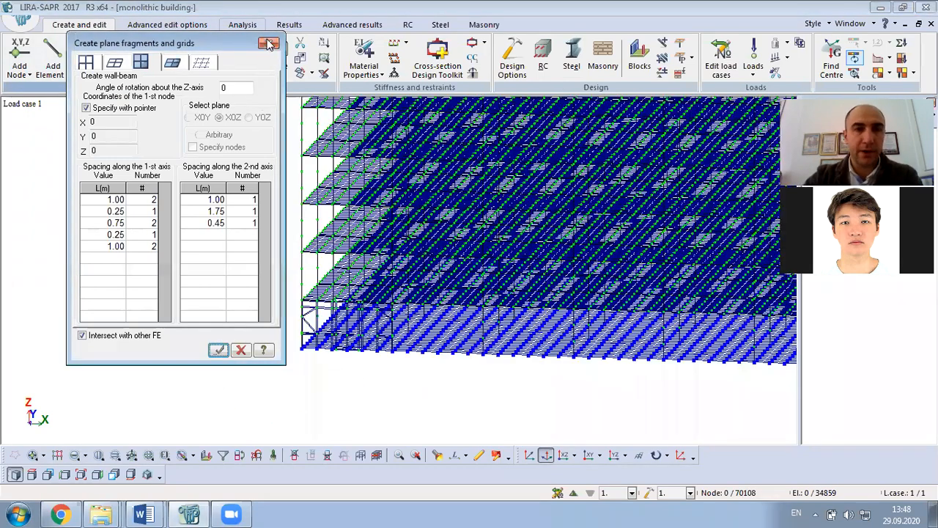
left_click(269, 44)
Cut the window opening in XOZ by selecting the two central plates of the corner wall-beam and deleting them
left_click(563, 455)
scroll(422, 288, "up", 3)
left_click(32, 455)
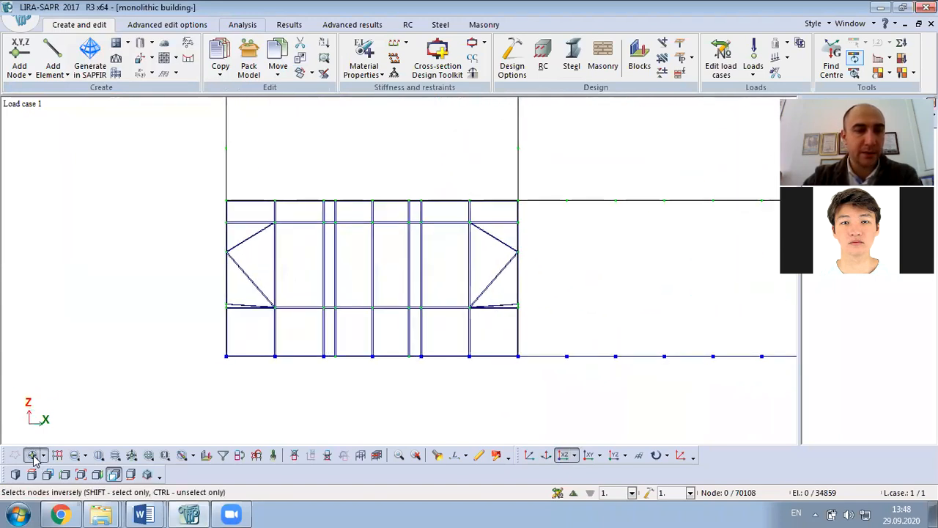
left_click(74, 455)
left_click(360, 267)
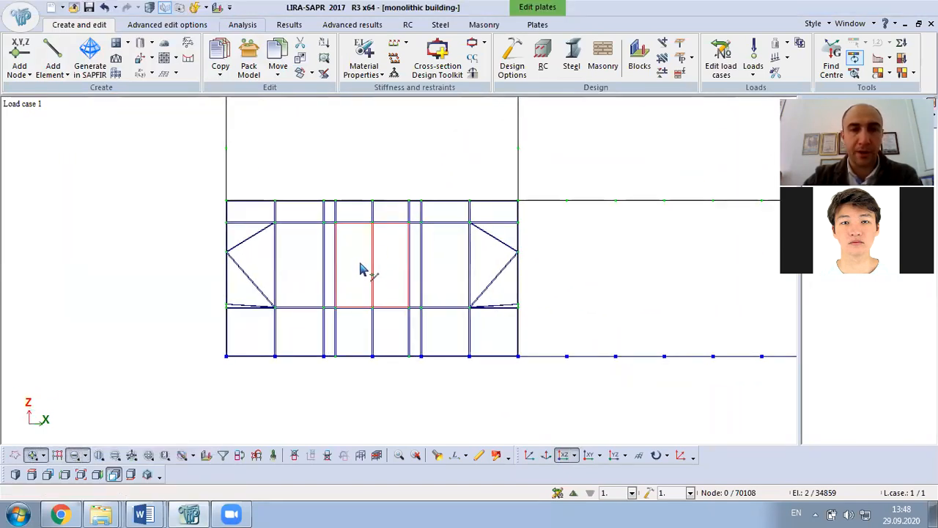
key("Delete")
scroll(376, 266, "down", 4)
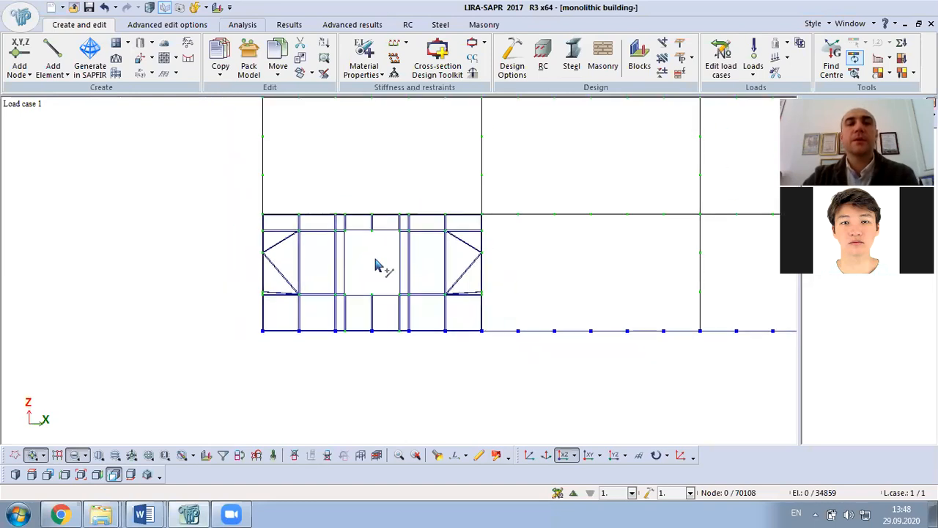
scroll(388, 269, "up", 2)
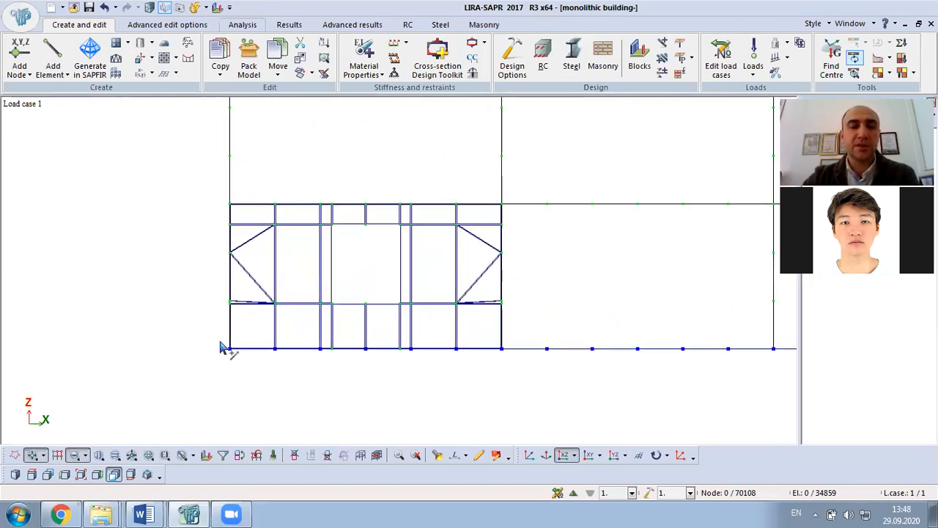
left_click(81, 455)
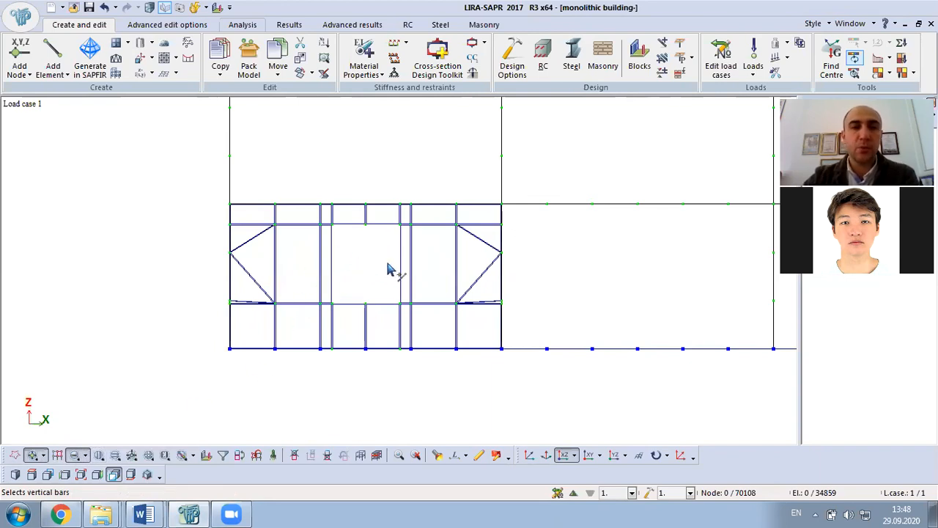
scroll(322, 253, "down", 3)
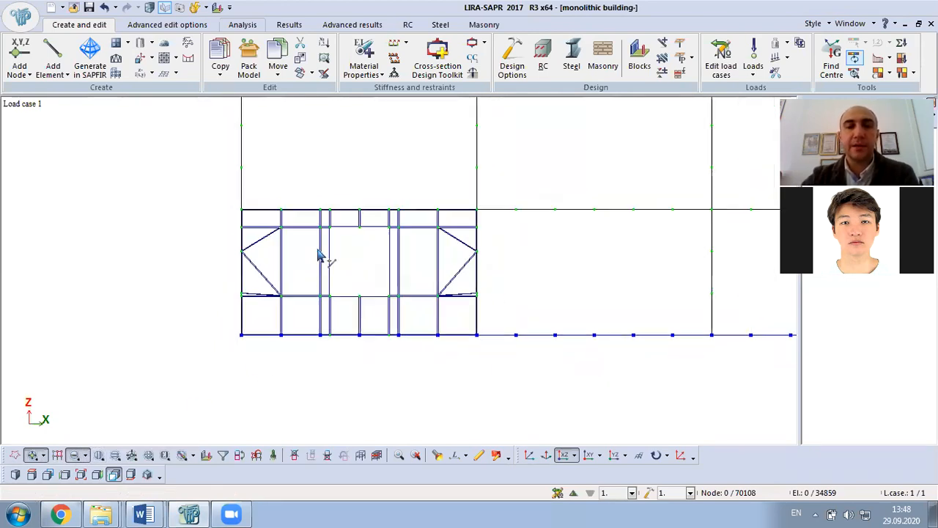
scroll(277, 278, "down", 5)
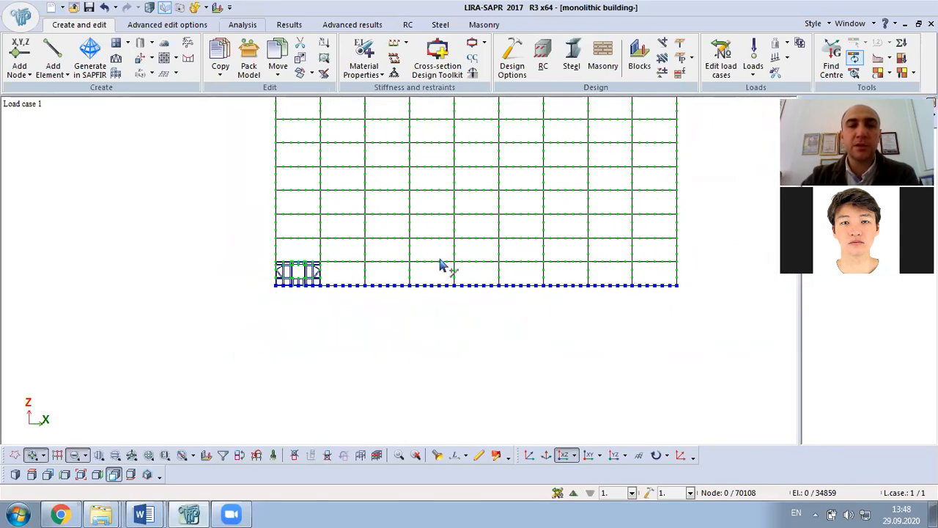
scroll(448, 283, "down", 1)
middle_click_drag(445, 282, 418, 304)
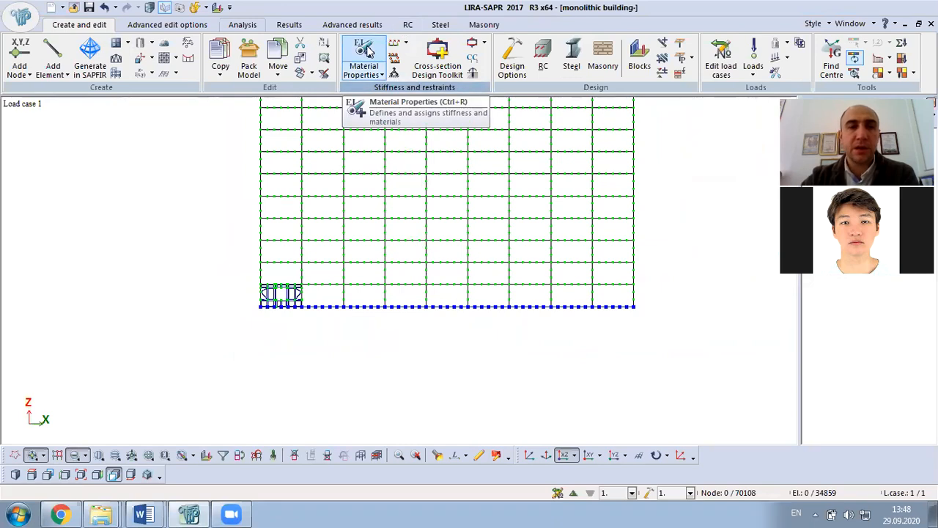
left_click(364, 50)
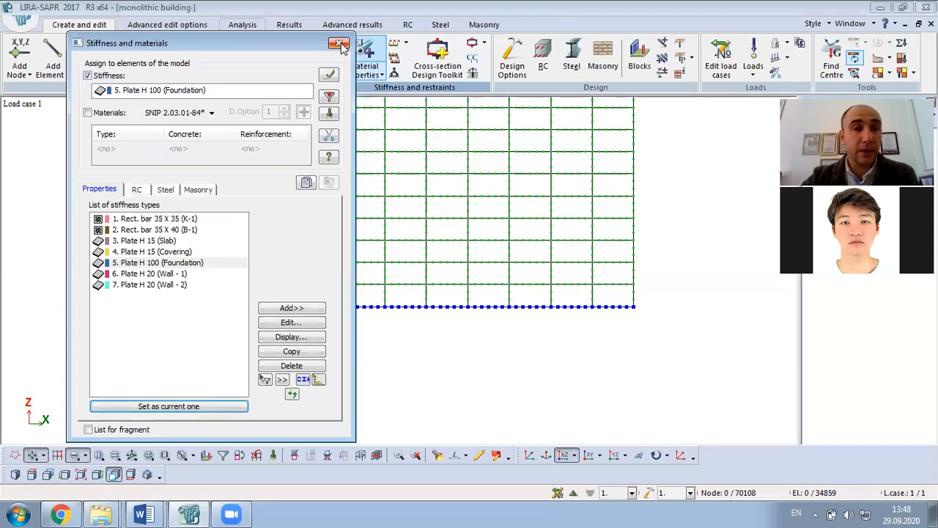
left_click(339, 45)
Assign stiffness 6. Plate H 20 (Wall - 1) with SLAB (Flexure), B20 and A-III.A-III.A-II materials to the whole wall-beam, replacing existing stiffness
scroll(285, 272, "up", 5)
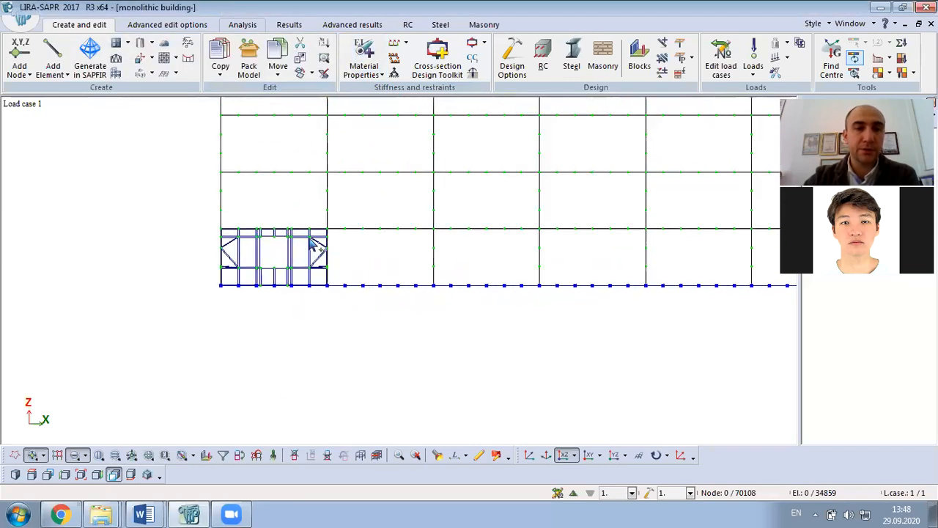
scroll(270, 246, "up", 4)
scroll(378, 236, "up", 3)
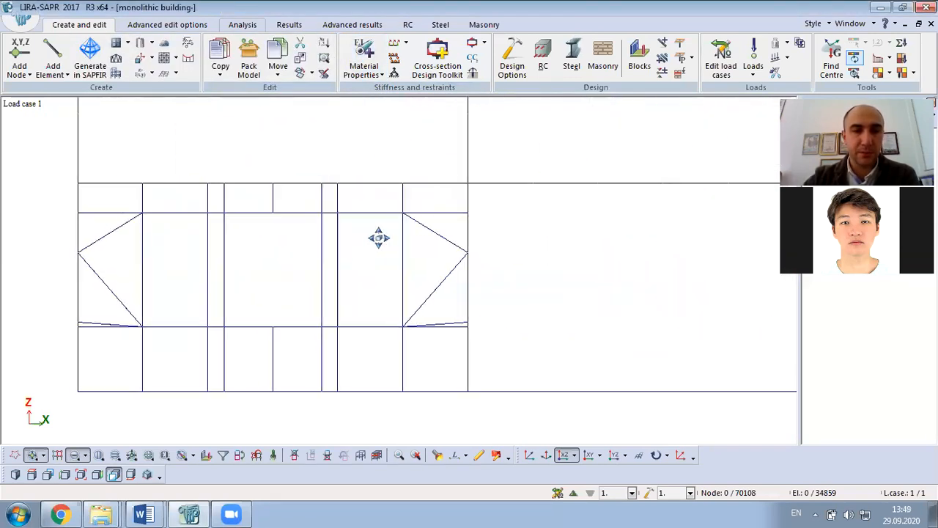
scroll(454, 183, "down", 3)
left_click_drag(506, 166, 139, 348)
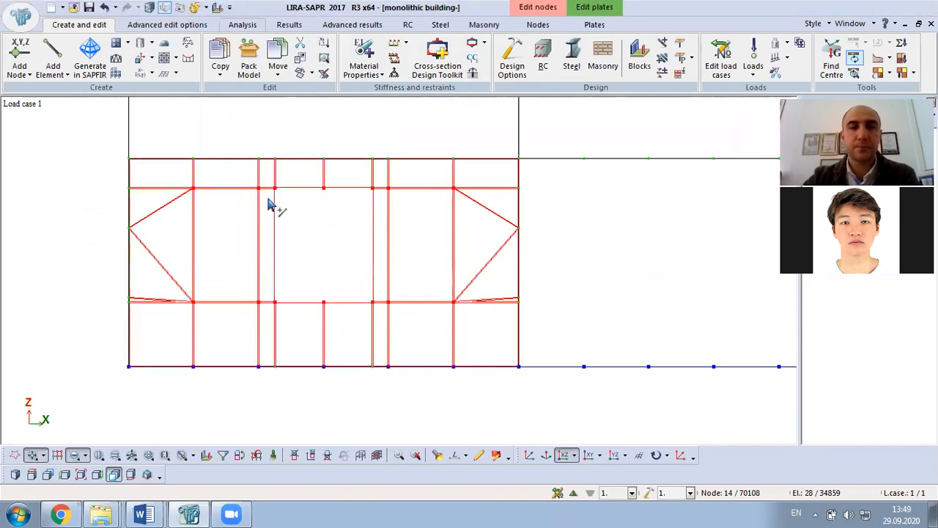
left_click(364, 64)
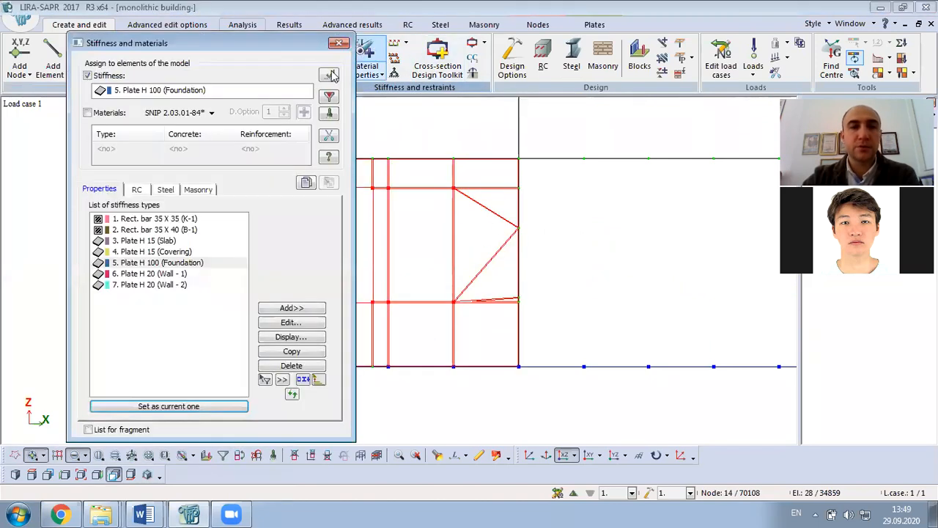
left_click(174, 274)
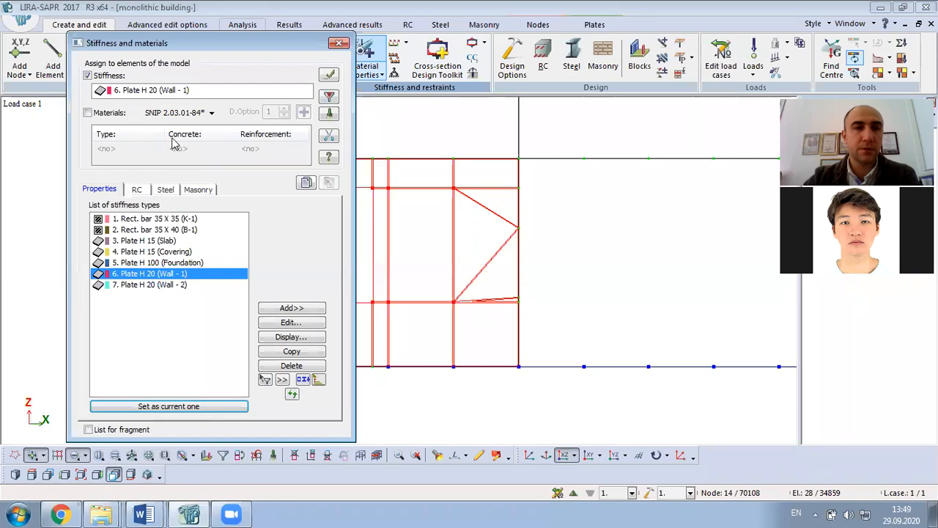
left_click(104, 114)
left_click(136, 189)
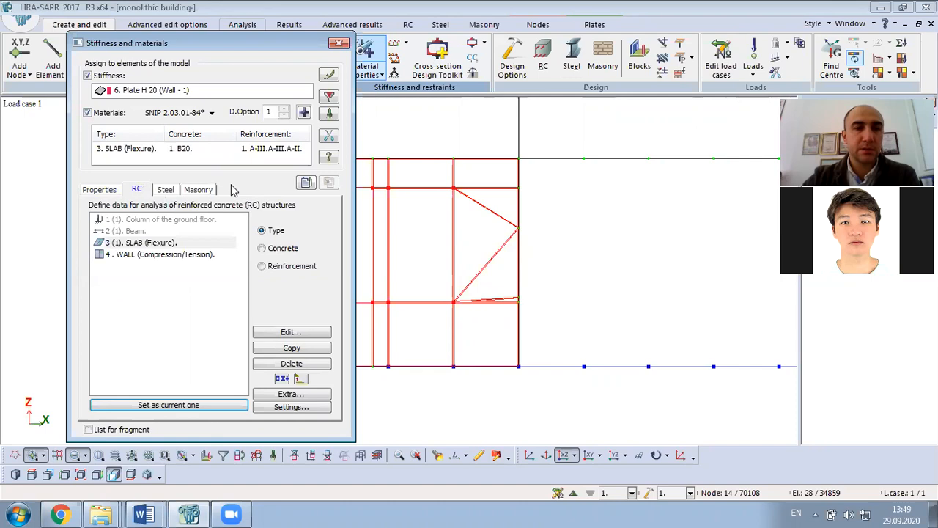
left_click(329, 74)
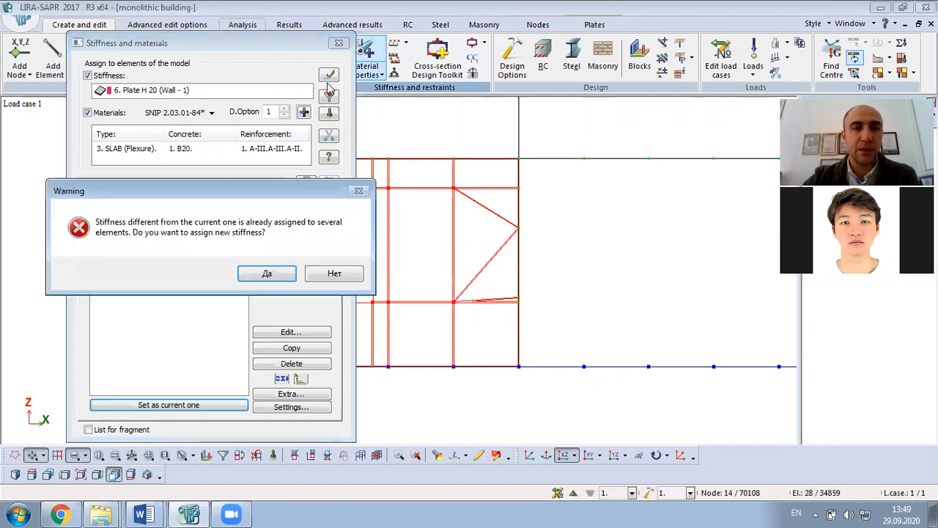
left_click(260, 274)
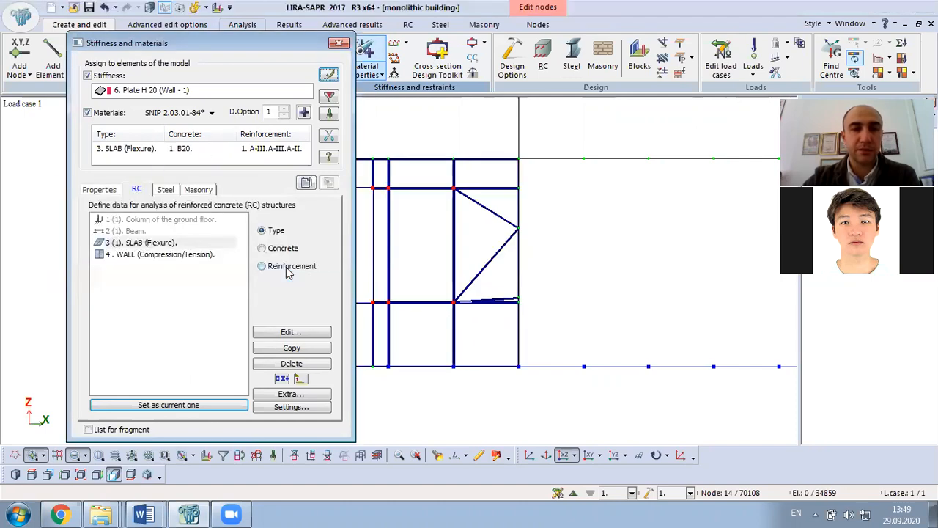
left_click(339, 43)
Check the stiffness type assigned to the wall-beam plate beside the window opening through its element information
middle_click_drag(457, 386, 447, 346)
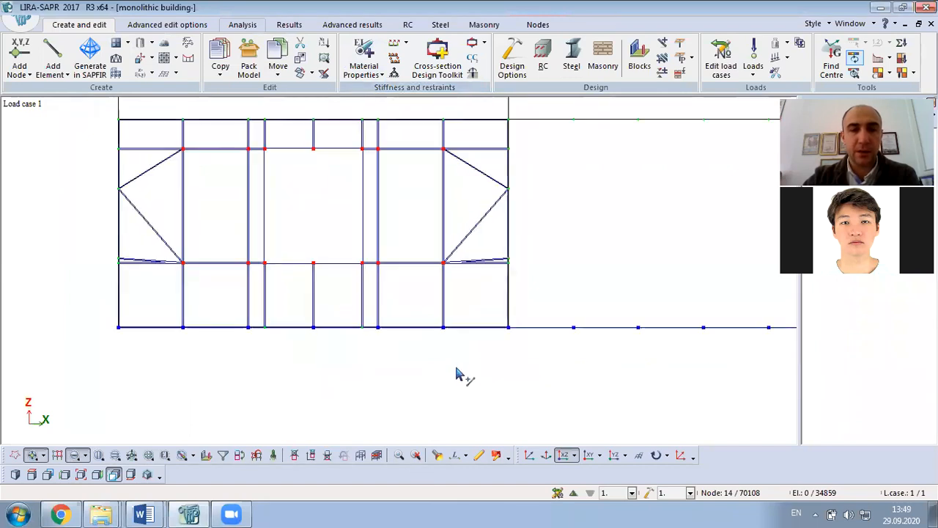
left_click(438, 454)
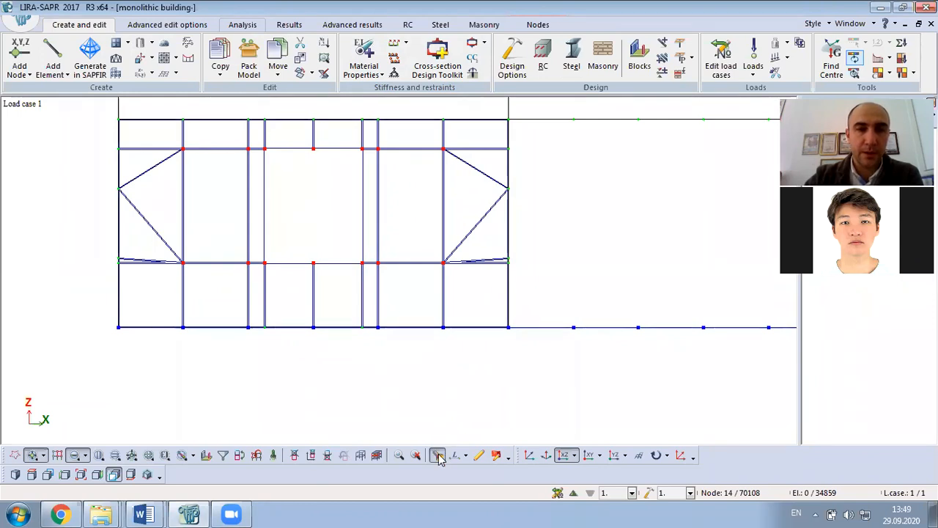
left_click(412, 211)
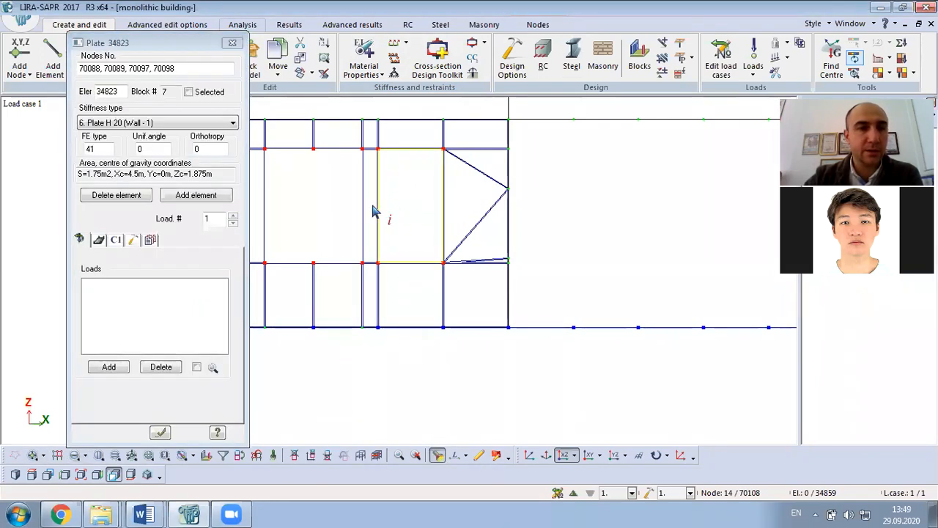
left_click(231, 42)
scroll(232, 419, "down", 3)
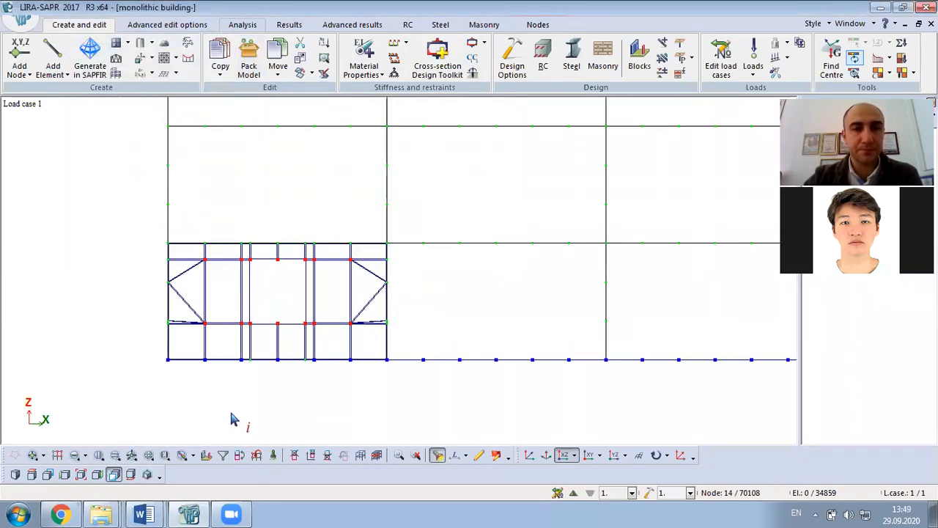
Clear the current selection and mark all elements that have stiffness type 6. Plate H 20 (Wall - 1)
left_click(273, 455)
left_click(365, 50)
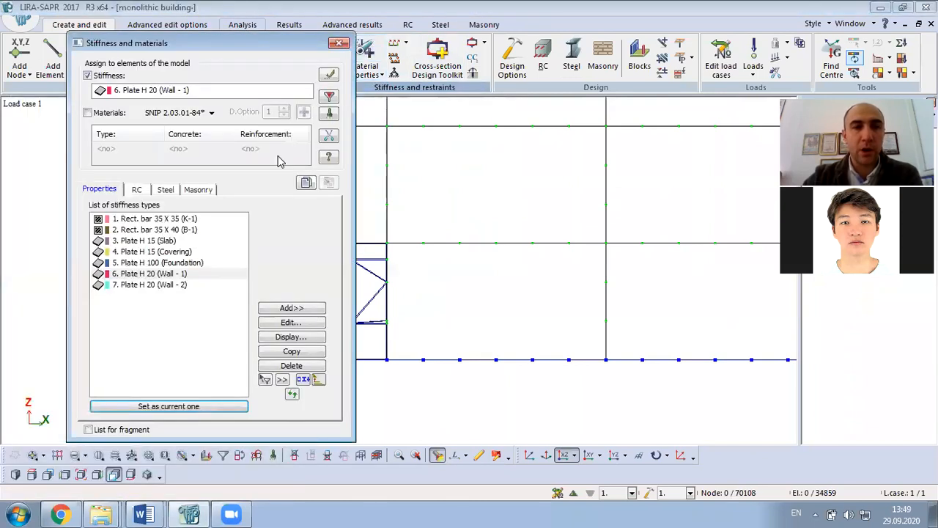
left_click(175, 275)
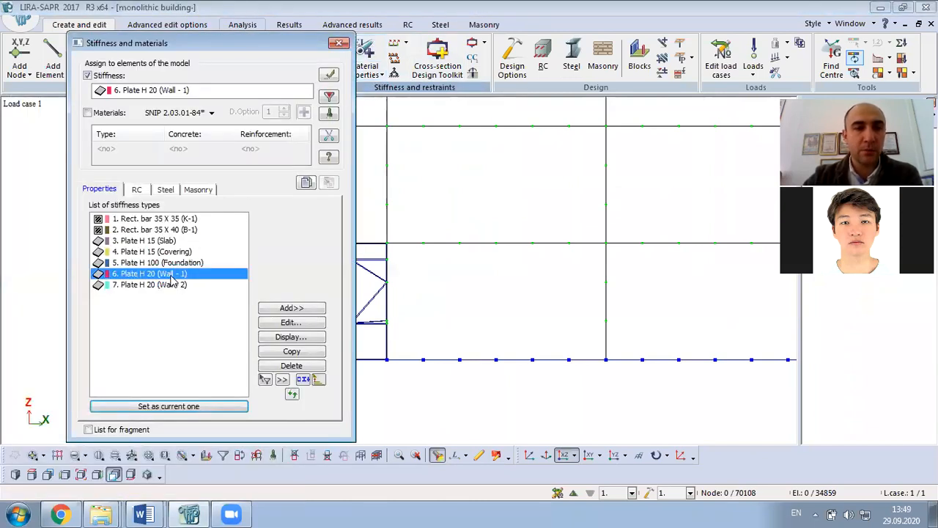
left_click(329, 96)
left_click(329, 76)
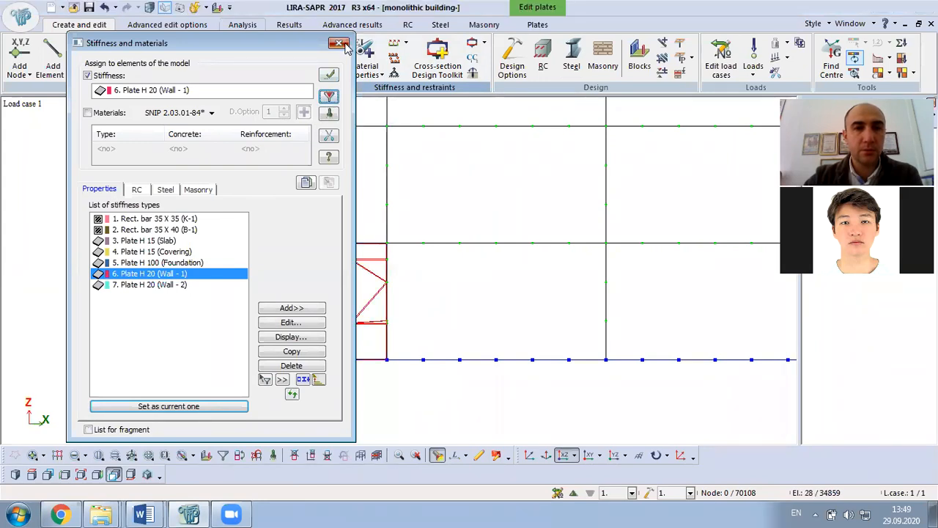
left_click(339, 44)
Copy the marked wall-beam by parameters with dX 6 m and N 8, intersecting with other FE, to fill the ground storey
scroll(227, 209, "down", 4)
scroll(205, 241, "down", 3)
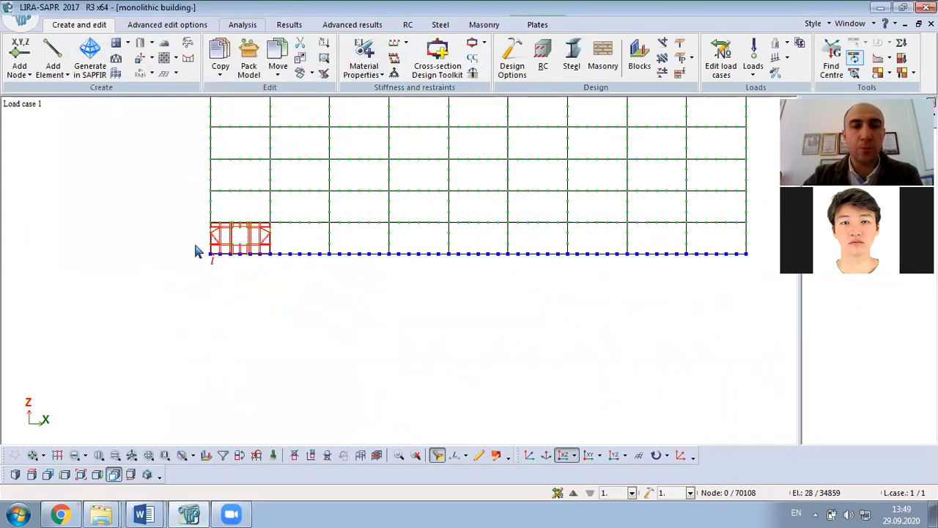
left_click(219, 64)
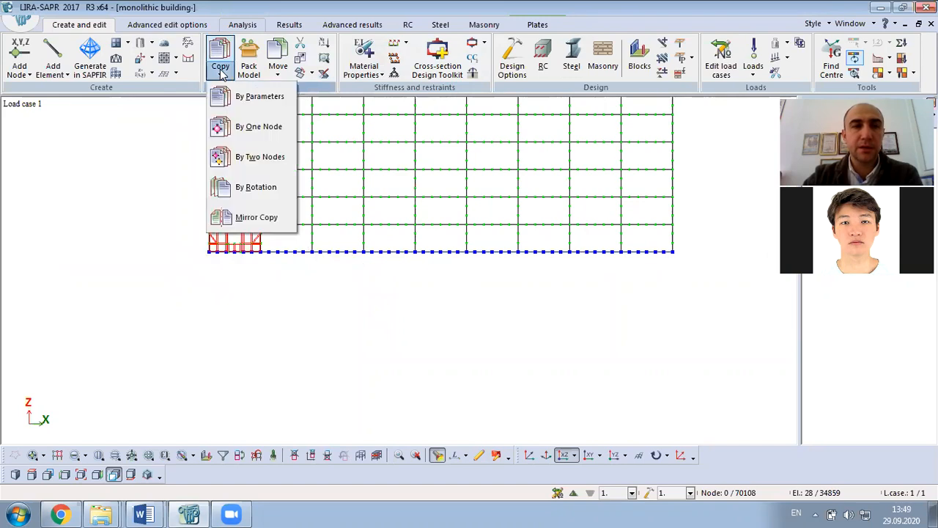
left_click(250, 101)
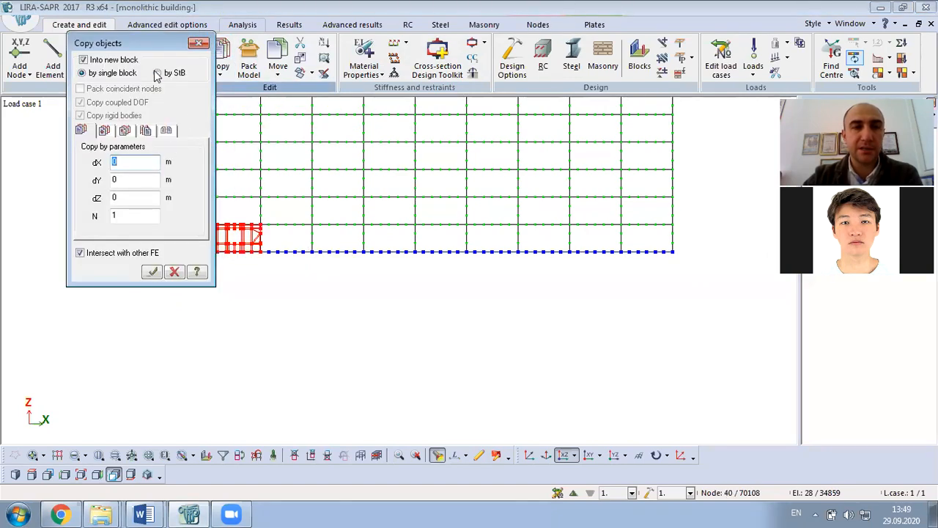
left_click_drag(154, 44, 482, 266)
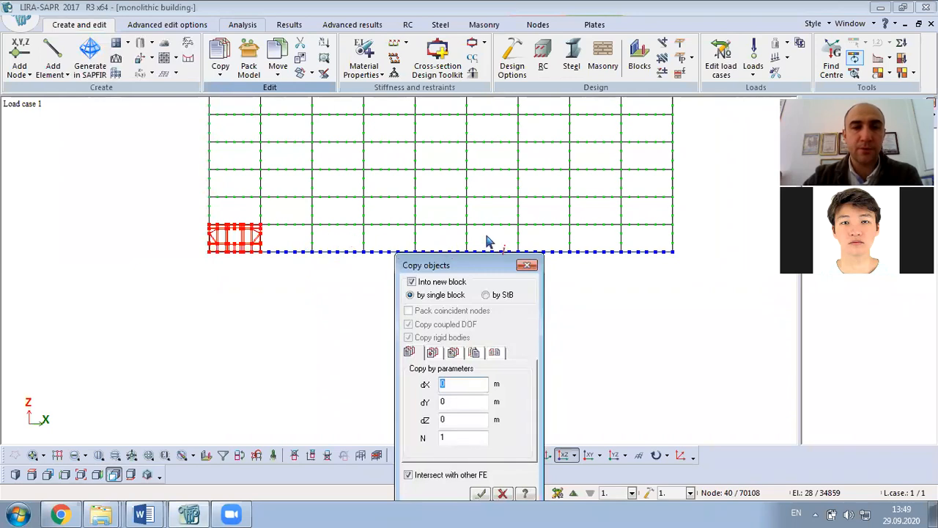
left_click_drag(494, 269, 501, 164)
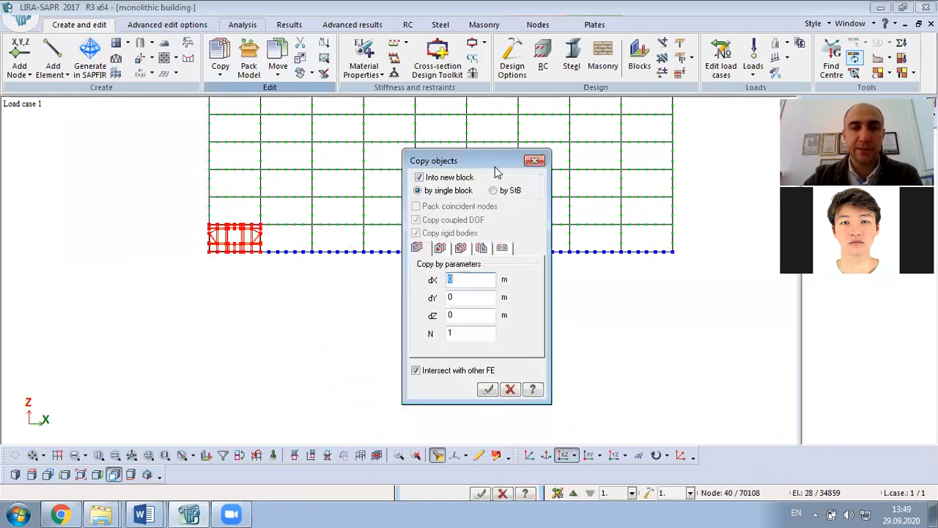
double_click(462, 334)
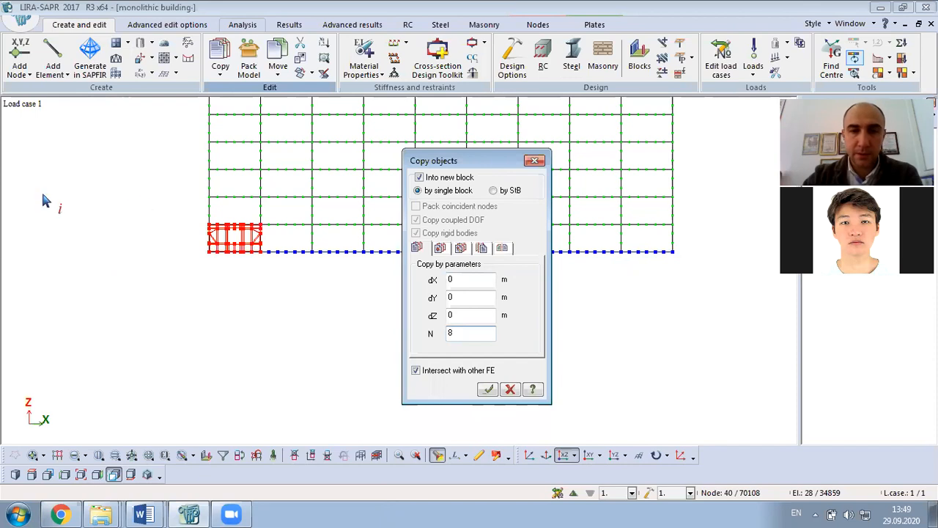
type("8")
double_click(449, 279)
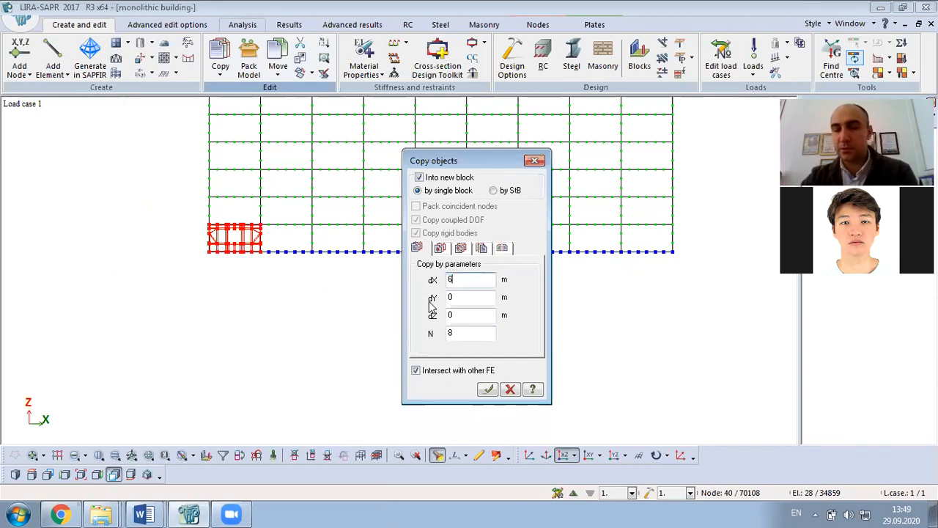
left_click(487, 388)
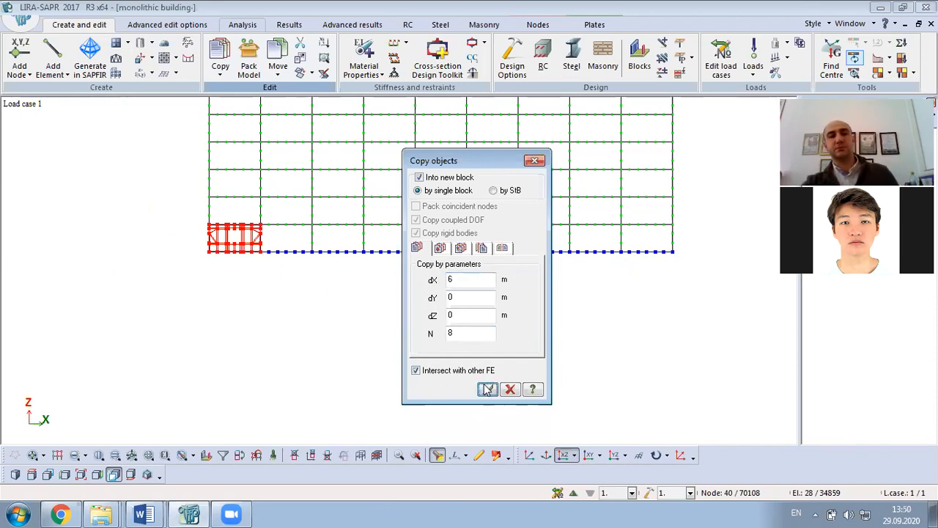
left_click(534, 161)
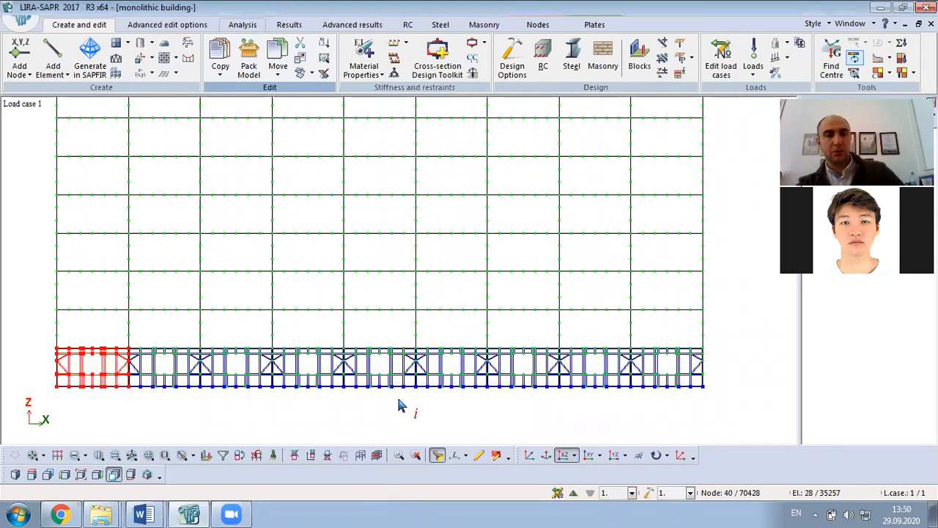
Mark all ground-storey wall plates with stiffness type 6. Plate H 20 (Wall - 1), including the copied bays
scroll(435, 372, "down", 1)
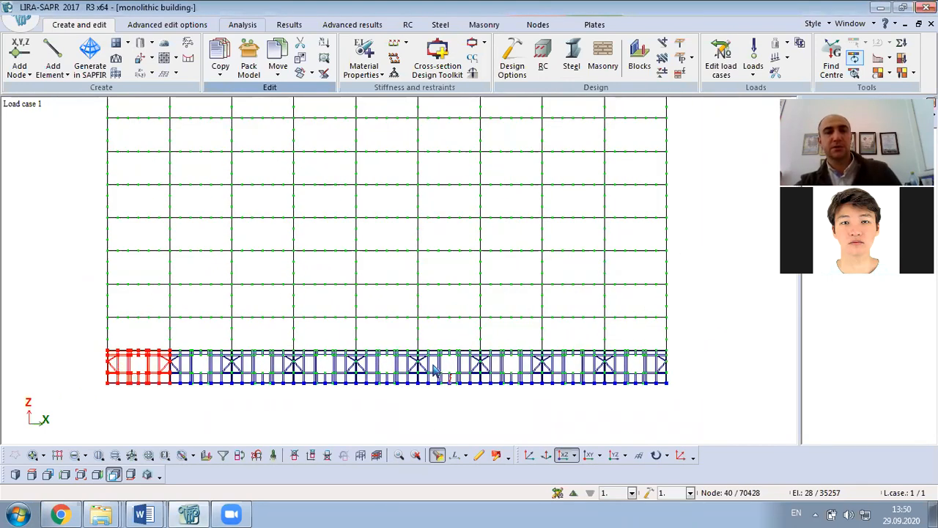
scroll(505, 372, "down", 2)
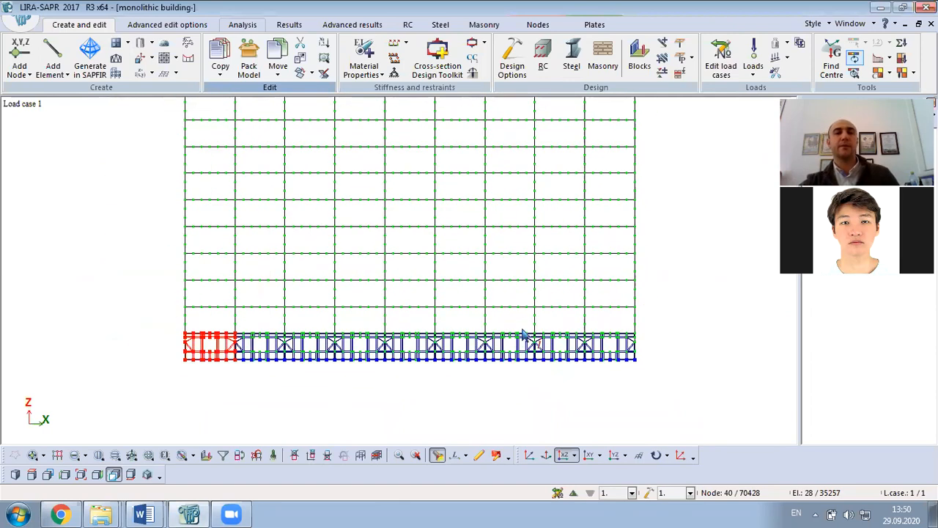
left_click(361, 73)
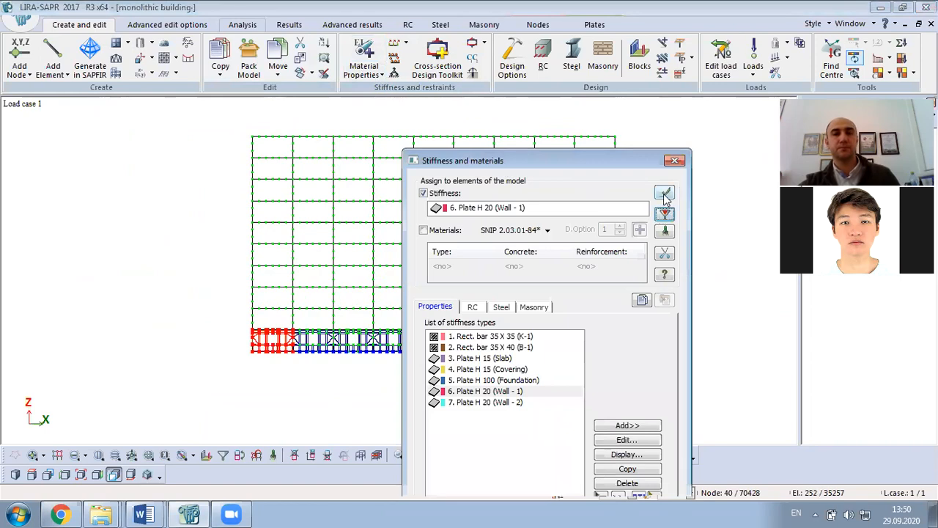
left_click(663, 194)
left_click(674, 161)
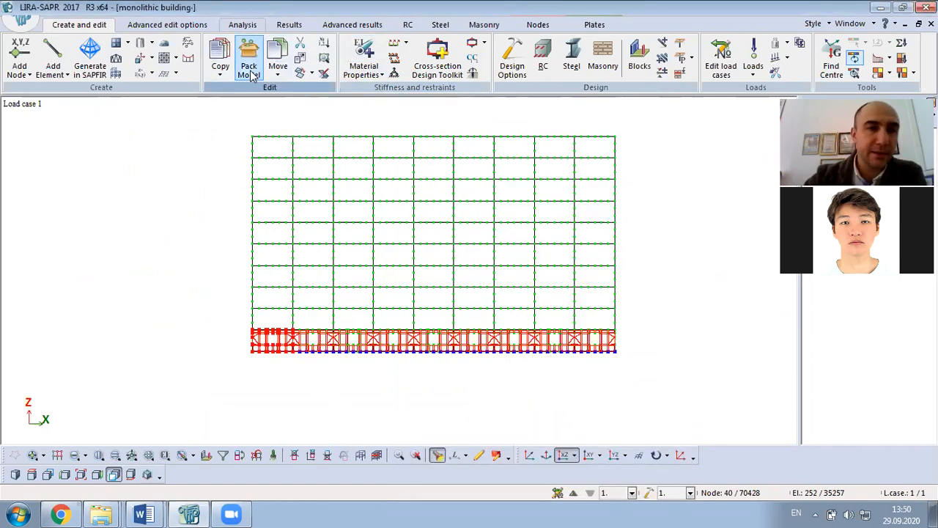
Copy the ground-storey wall row upward by parameters with dZ 3.2 m and N 9, intersecting with other FE
left_click(220, 74)
left_click(259, 96)
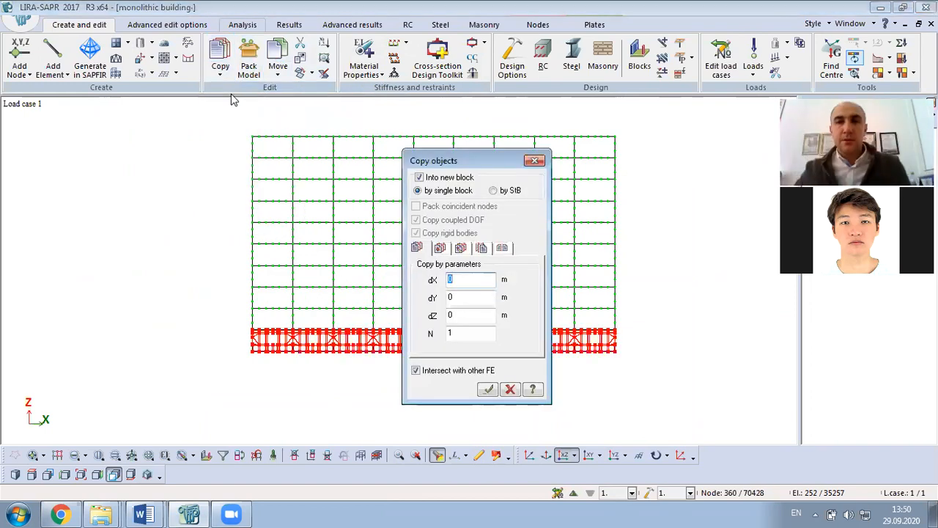
left_click_drag(466, 316, 418, 314)
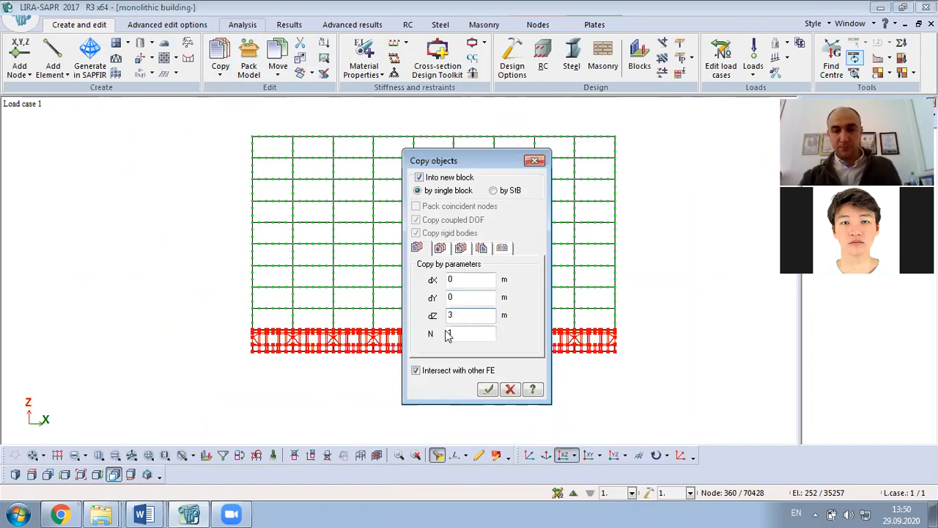
left_click_drag(461, 333, 429, 342)
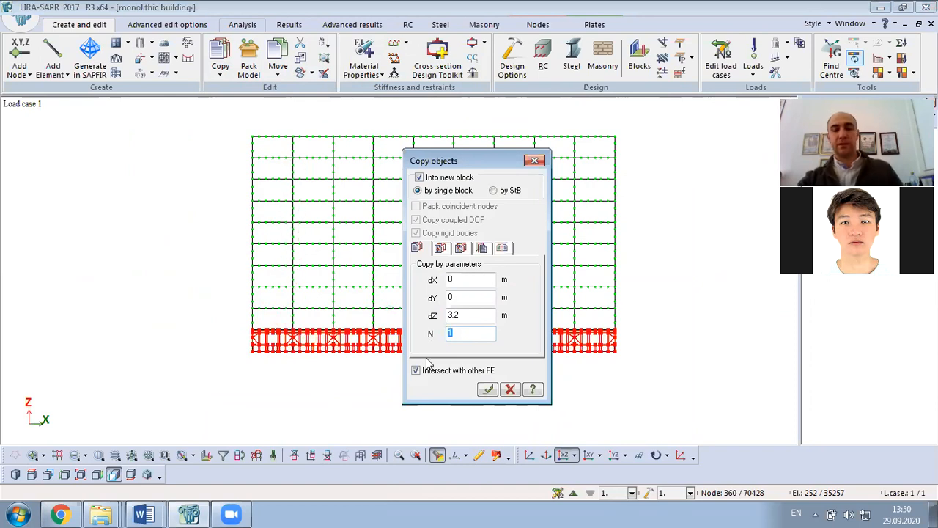
type("9")
left_click(488, 389)
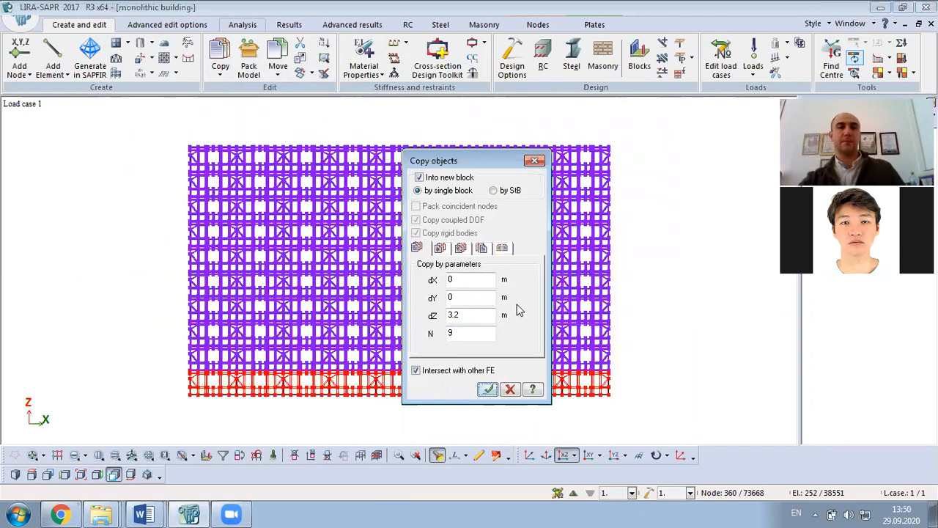
left_click(534, 161)
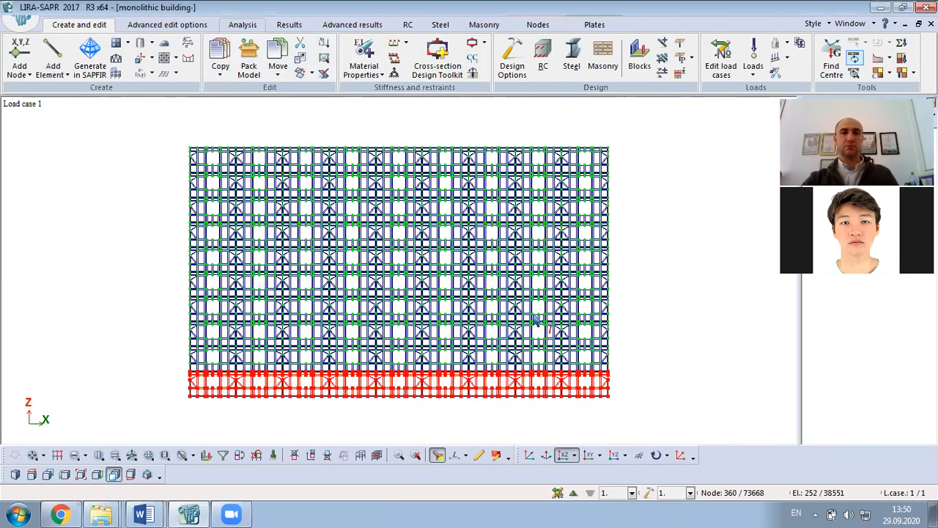
Clear the node and element selection and mark every Plate H 20 (Wall - 1) element across the full-height facade
middle_click_drag(602, 307, 446, 390)
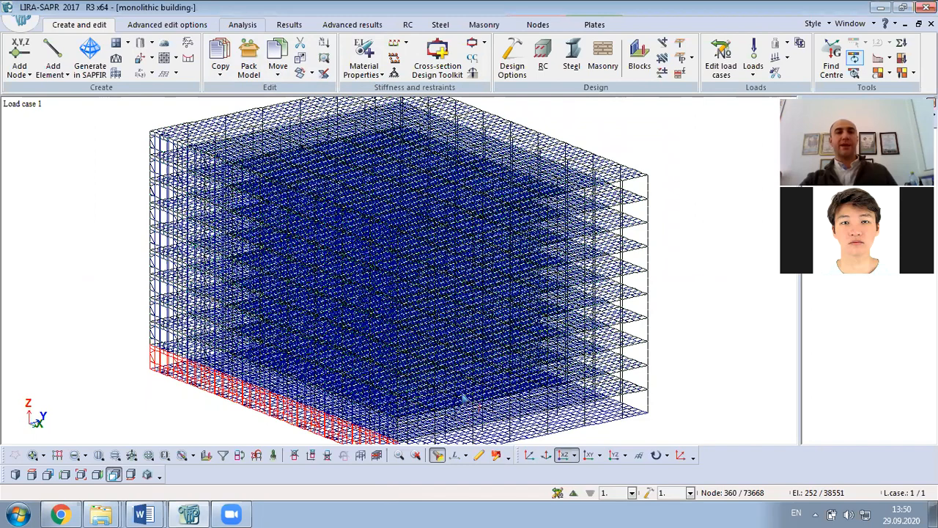
middle_click_drag(488, 274, 487, 284)
scroll(489, 329, "down", 3)
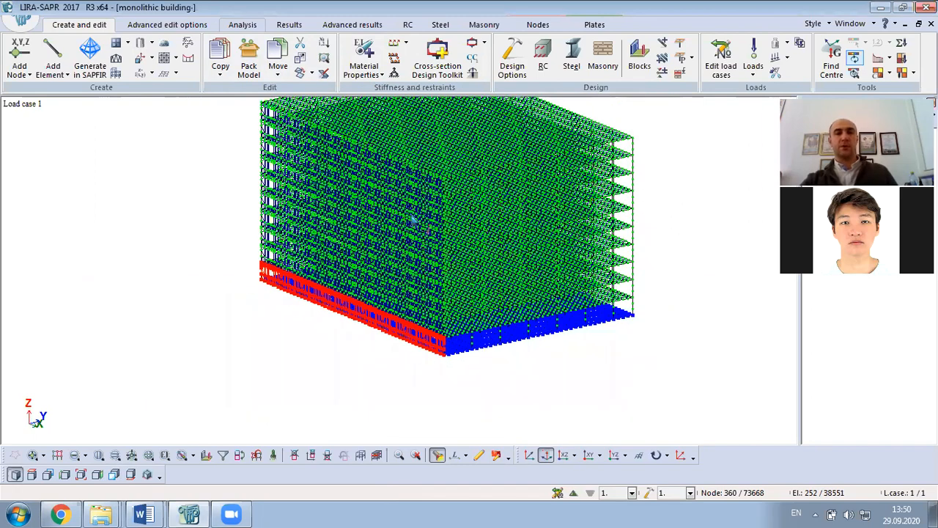
left_click(363, 58)
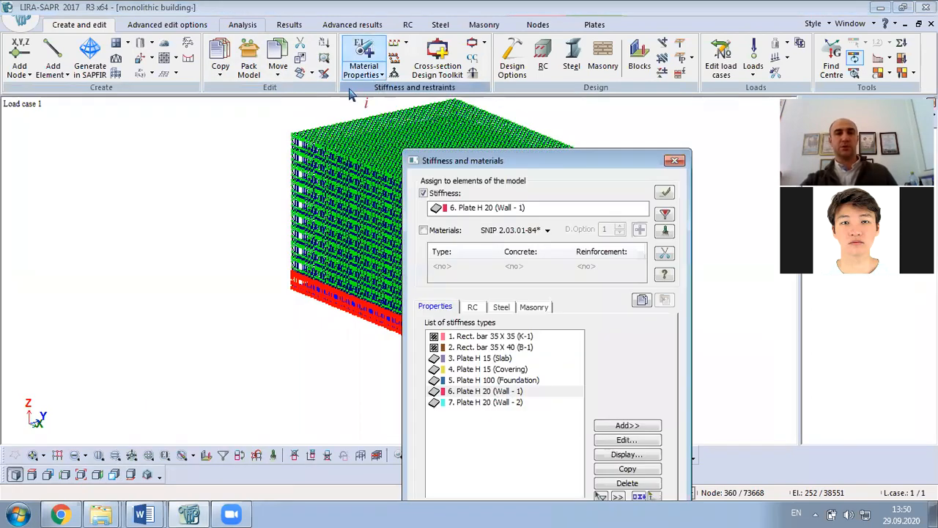
left_click(665, 214)
left_click(675, 161)
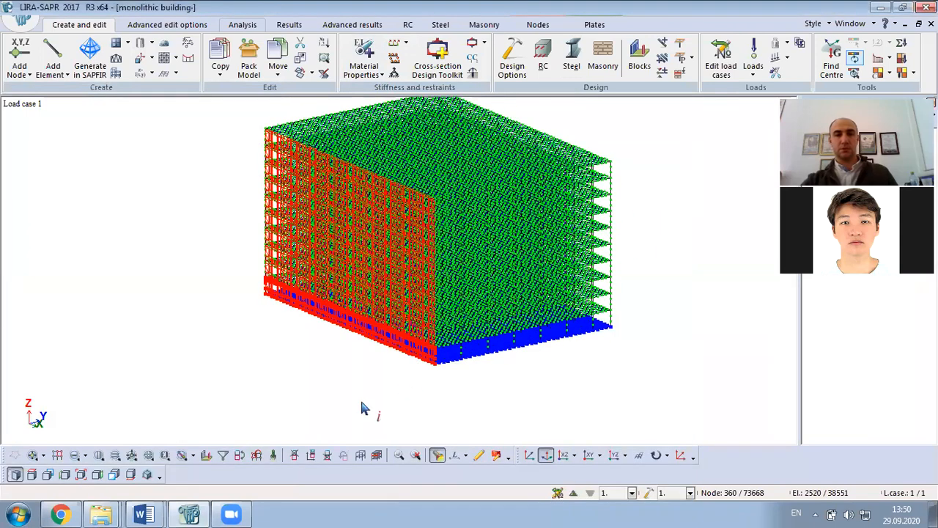
left_click(275, 455)
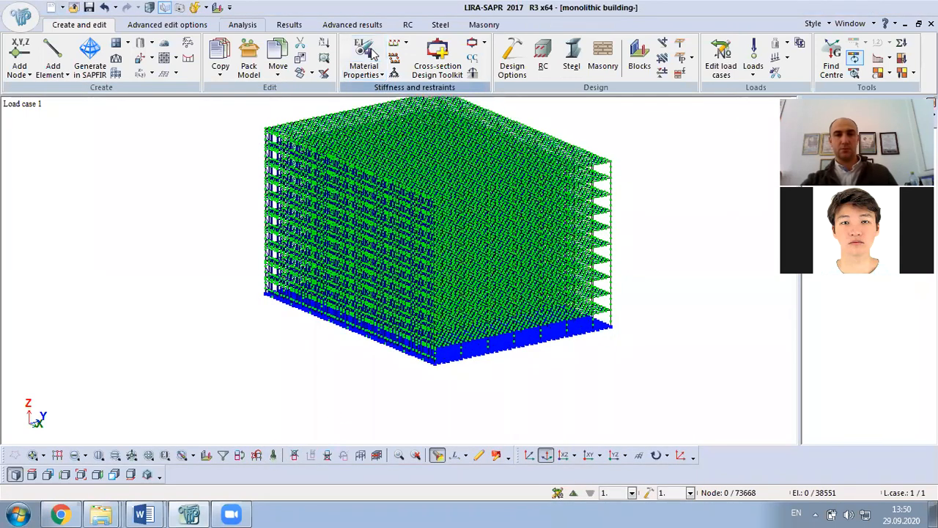
left_click(370, 55)
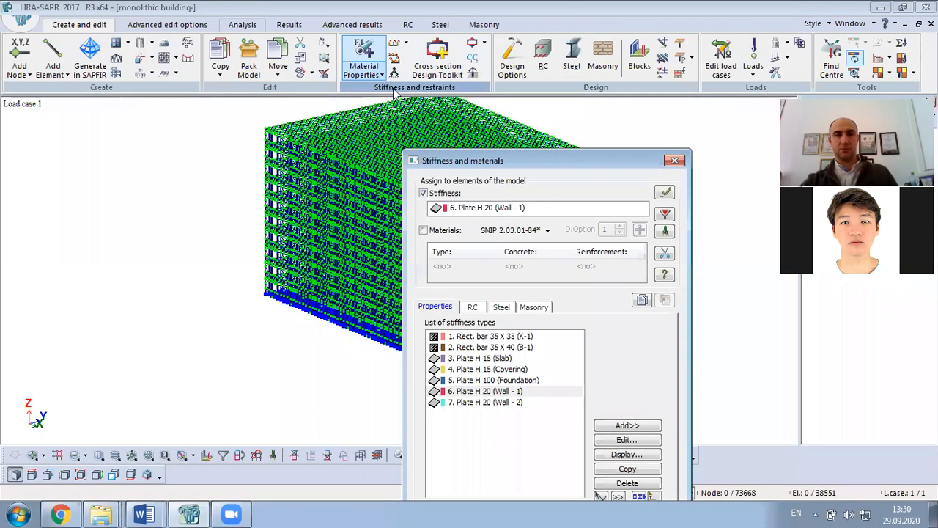
left_click(664, 214)
left_click(674, 160)
Copy the marked facade by one node from its corner base node to the far corner base node along Y, intersecting with other FE
scroll(507, 308, "up", 2)
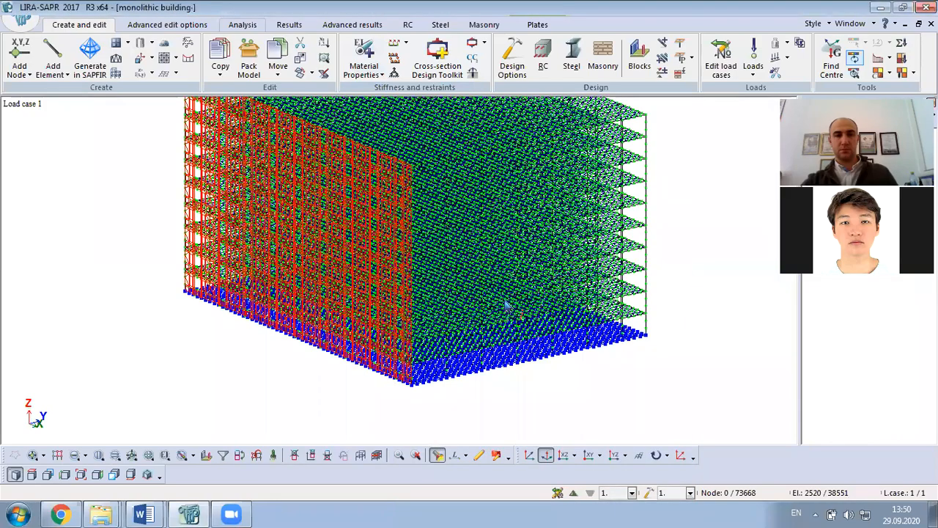
middle_click_drag(483, 307, 348, 400)
scroll(348, 394, "up", 1)
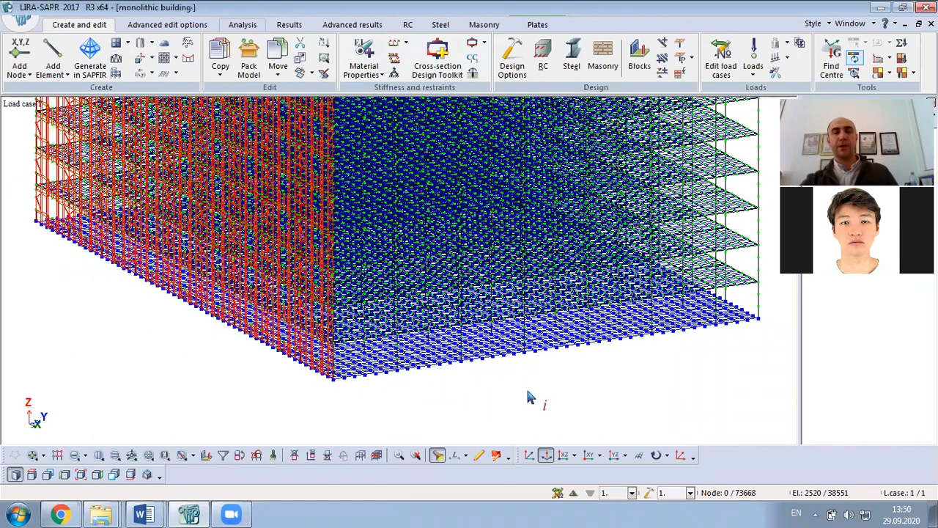
scroll(761, 317, "up", 2)
middle_click_drag(761, 317, 680, 291)
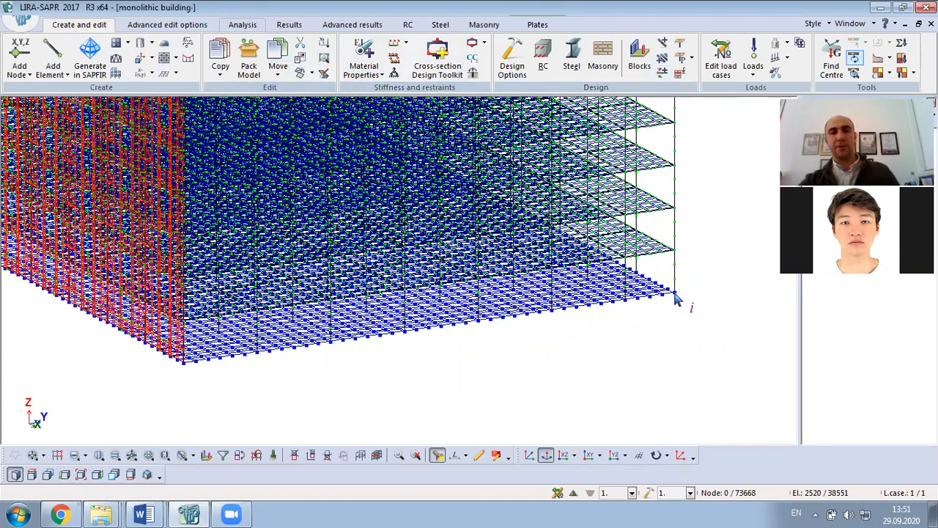
left_click(220, 72)
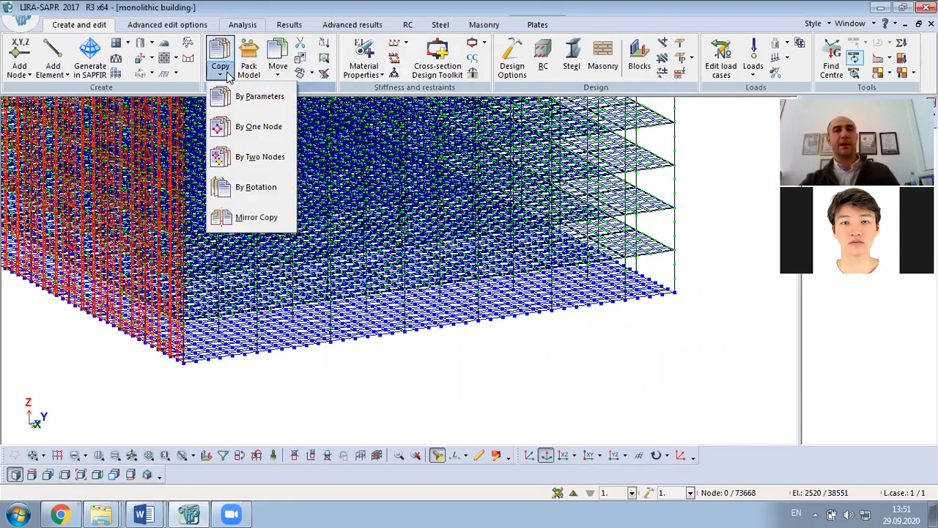
left_click(273, 129)
left_click(182, 362)
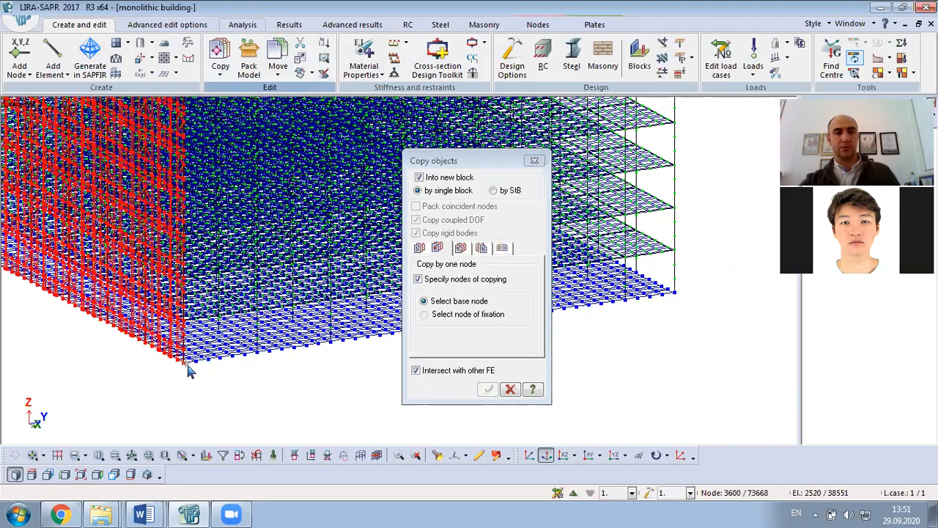
left_click(676, 297)
scroll(578, 341, "up", 2)
middle_click_drag(520, 330, 552, 224)
scroll(570, 284, "down", 1)
scroll(569, 285, "down", 1)
left_click_drag(489, 367, 299, 381)
mouse_move(611, 210)
left_mouse_down()
mouse_move(611, 264)
mouse_move(662, 315)
mouse_move(611, 330)
mouse_move(528, 317)
mouse_move(413, 383)
mouse_move(454, 386)
left_mouse_up()
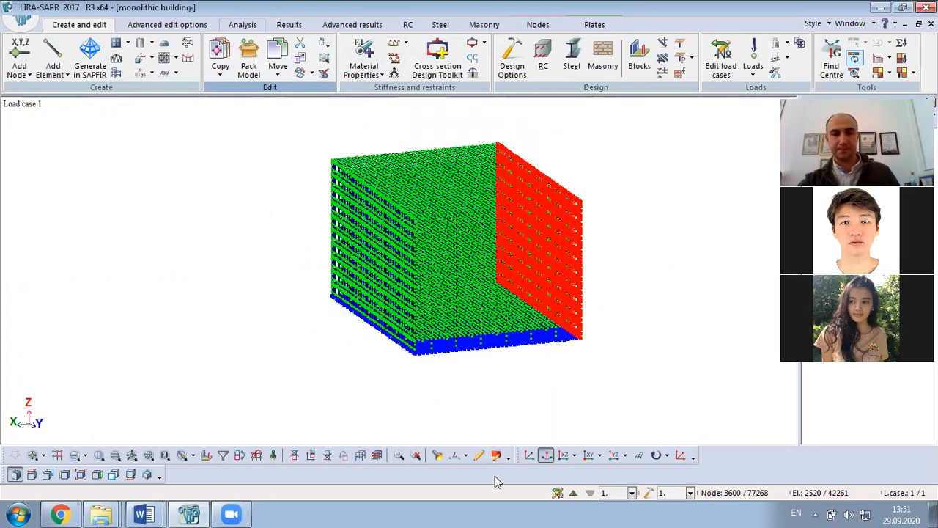